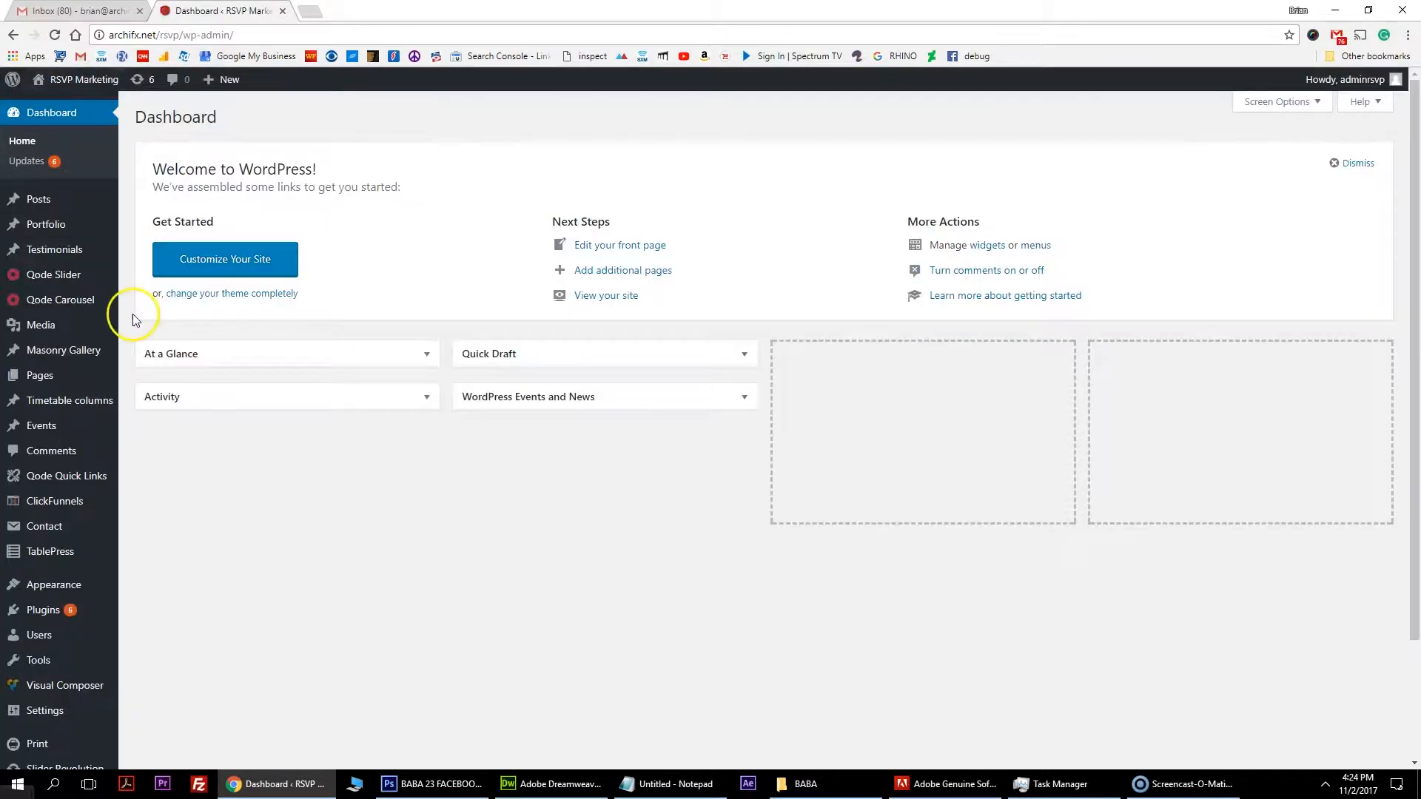
- Create a new page titled "RSVP Testing Center"
mouse_move(47, 211)
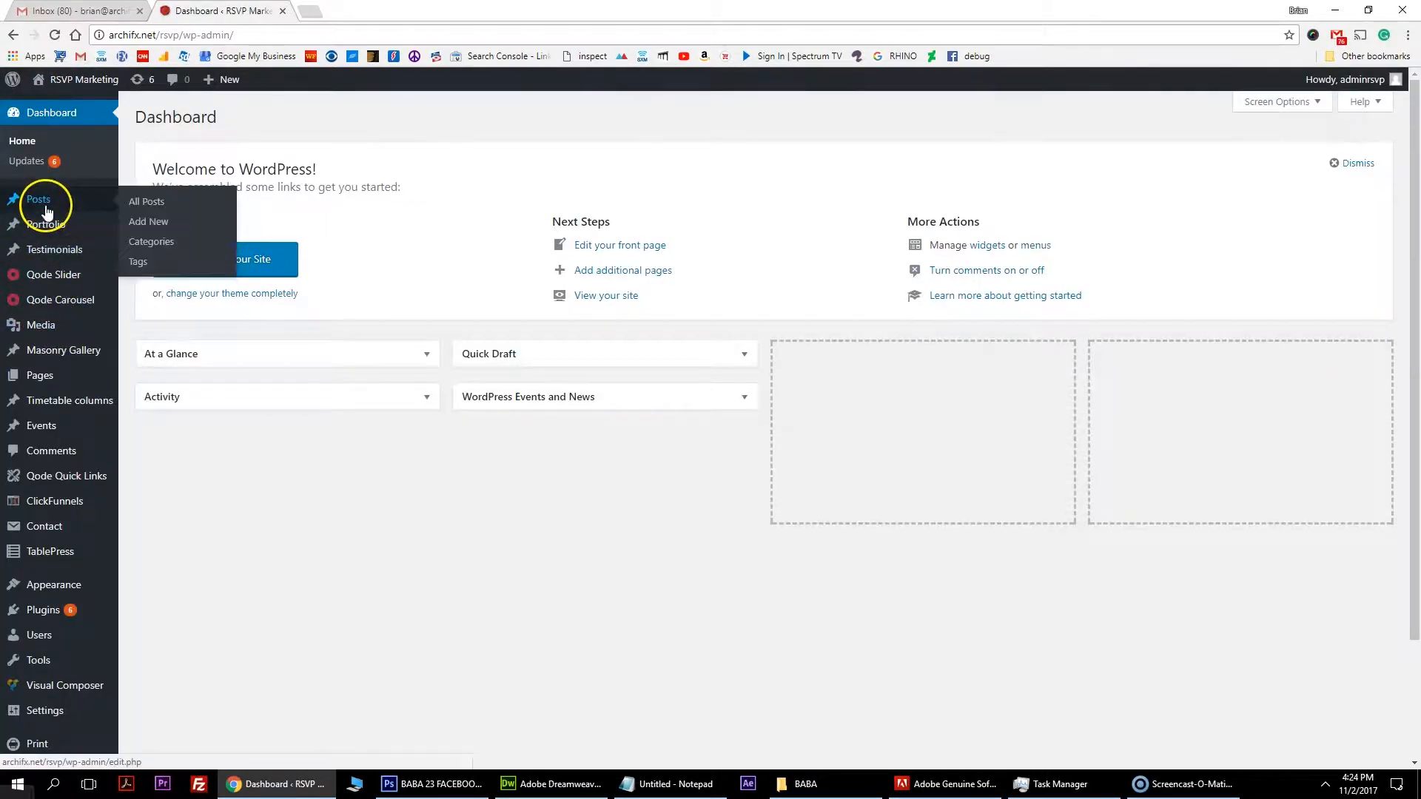
mouse_move(40, 375)
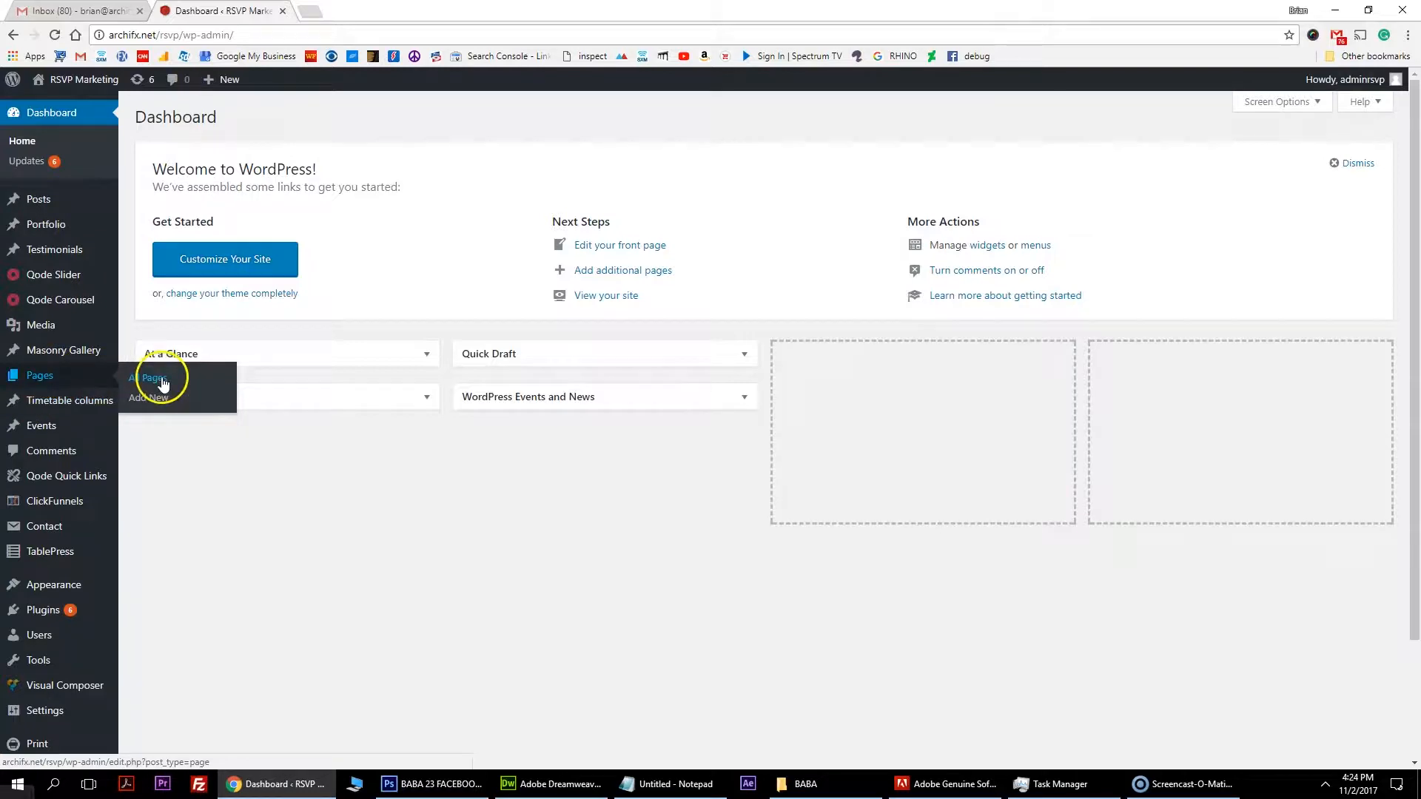
left_click(158, 399)
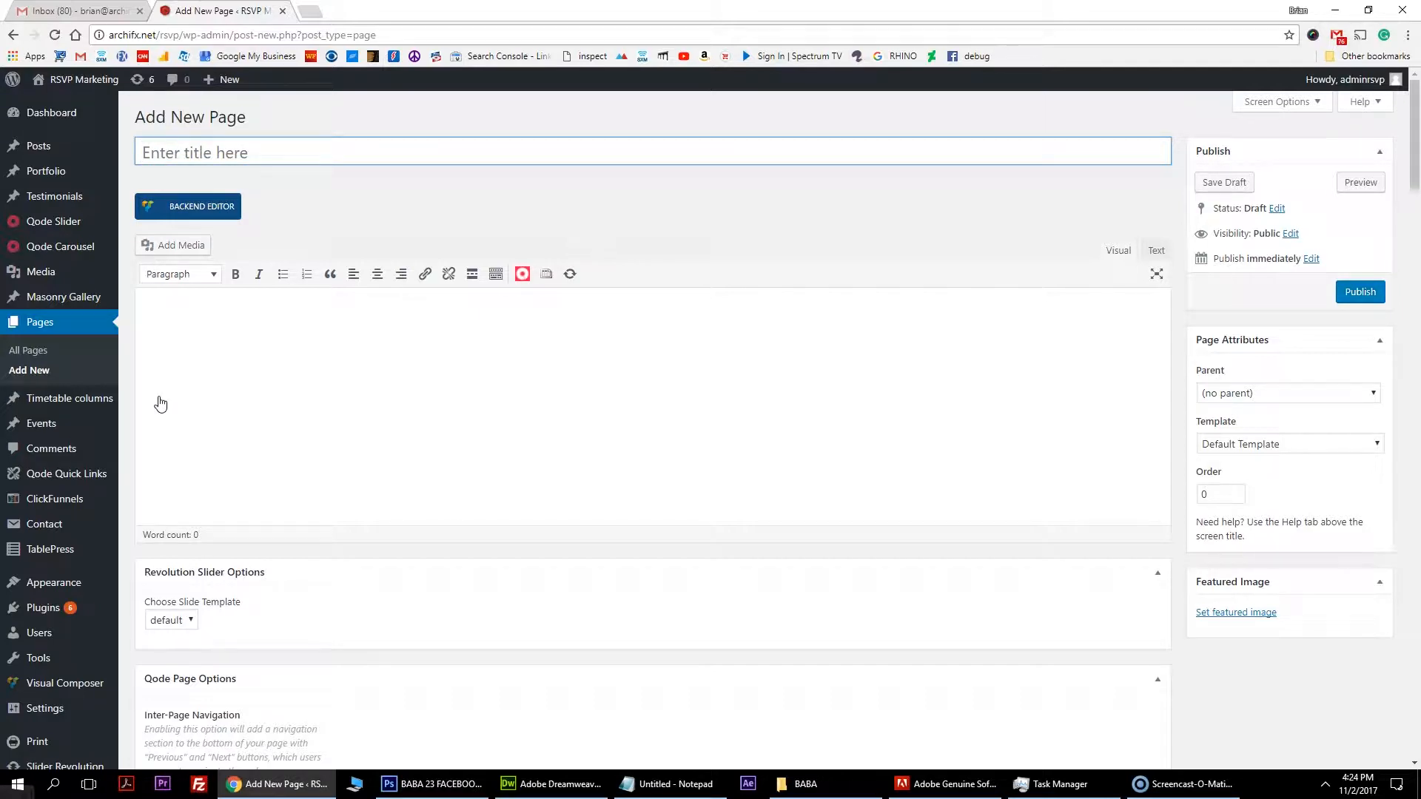
left_click(254, 151)
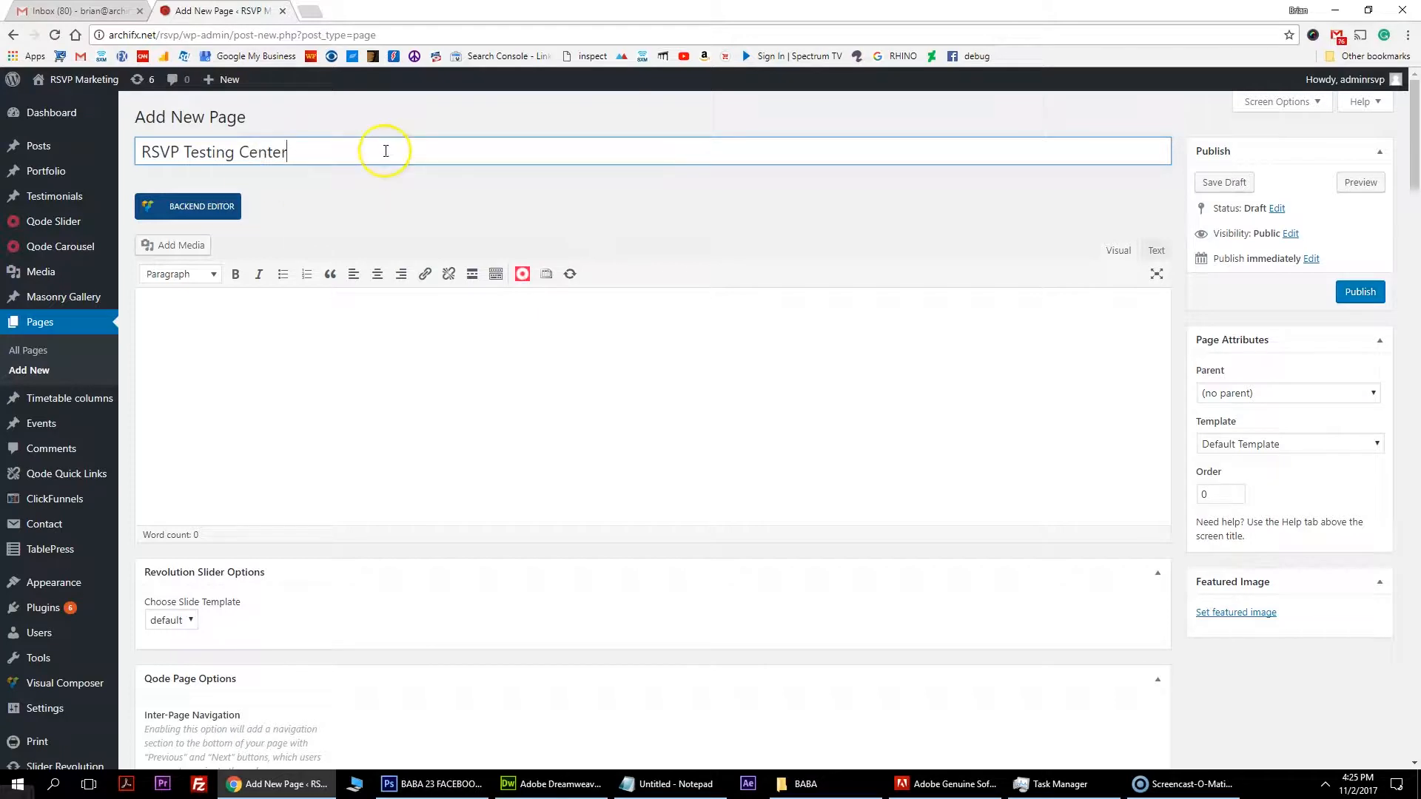
- Switch the page to the backend editor and add a row split into two equal columns
left_click(212, 209)
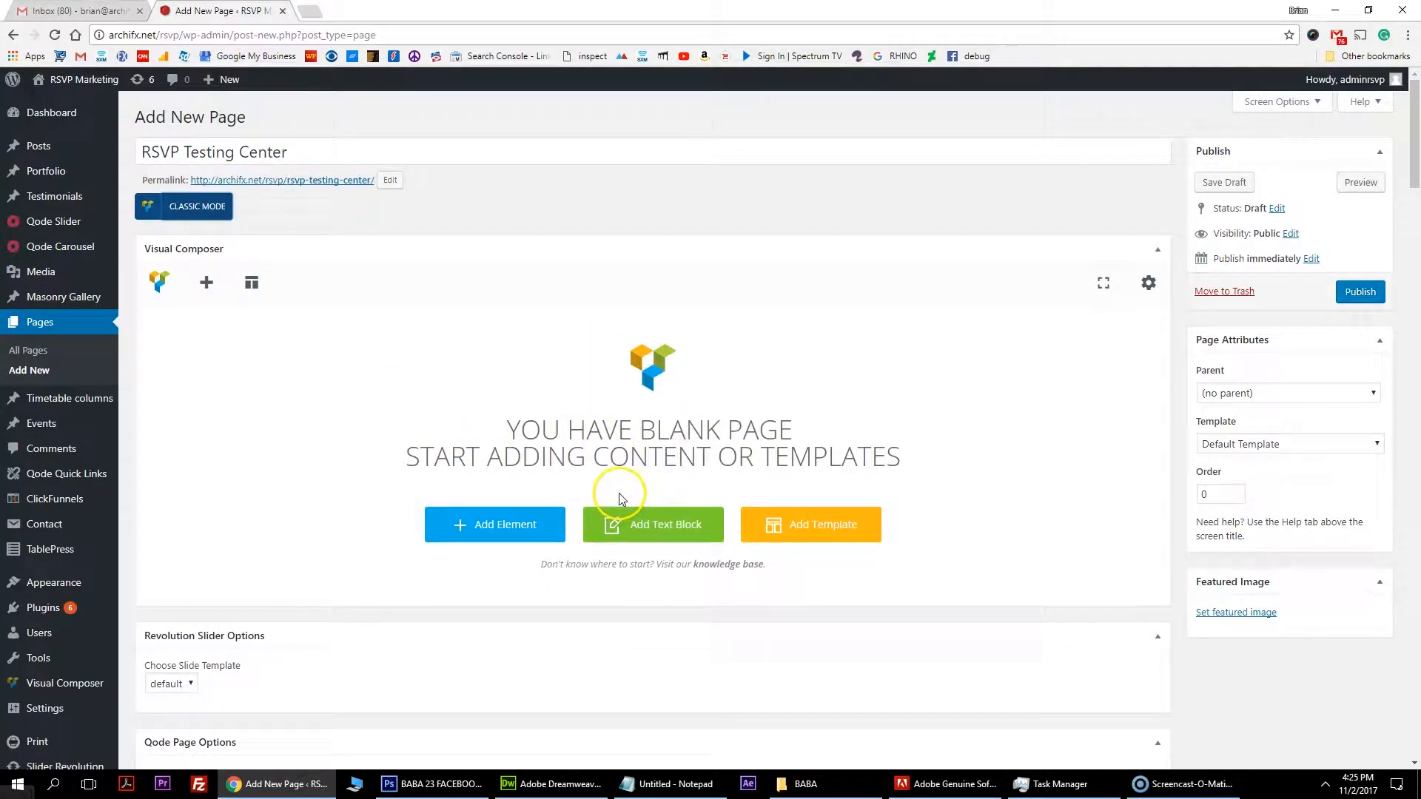
left_click(496, 527)
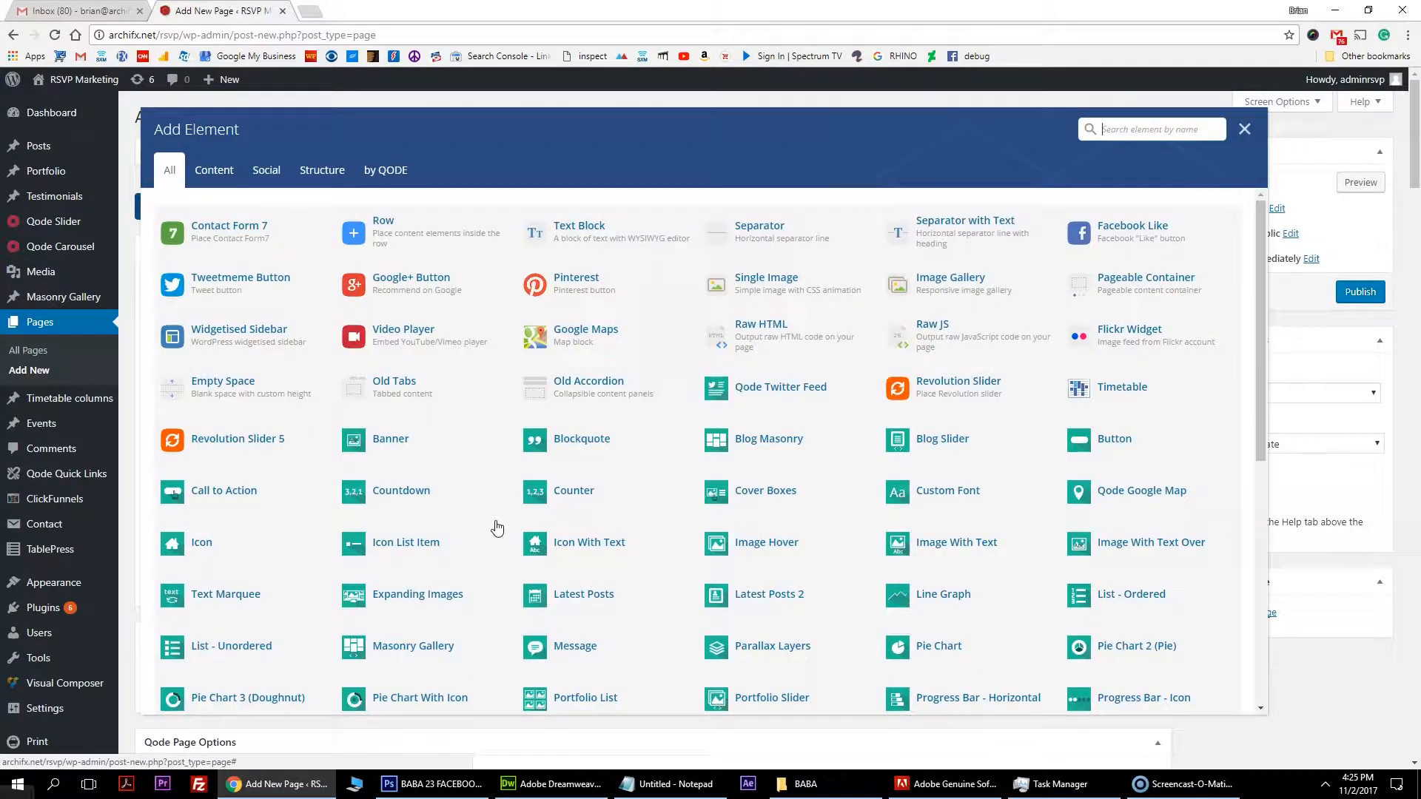
left_click(453, 237)
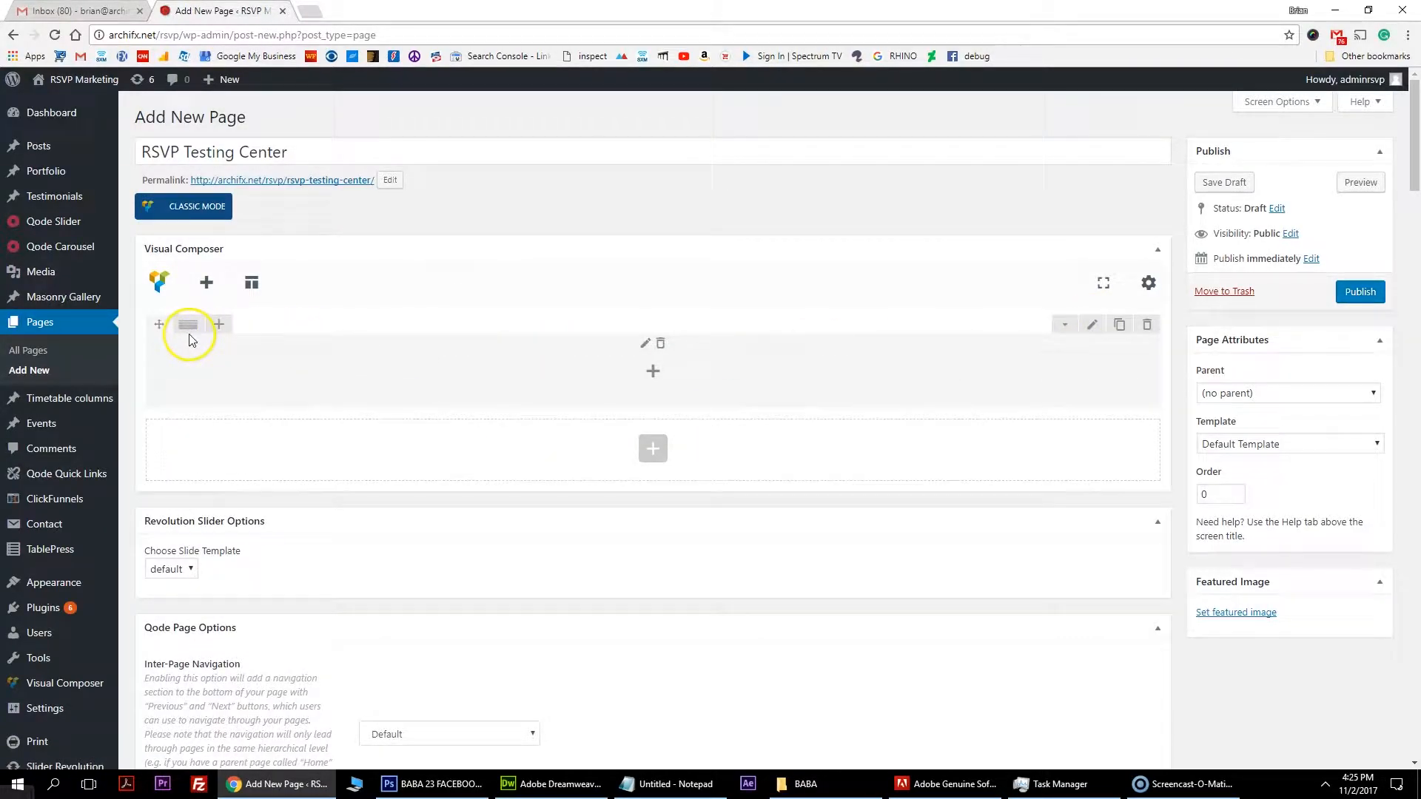
mouse_move(189, 339)
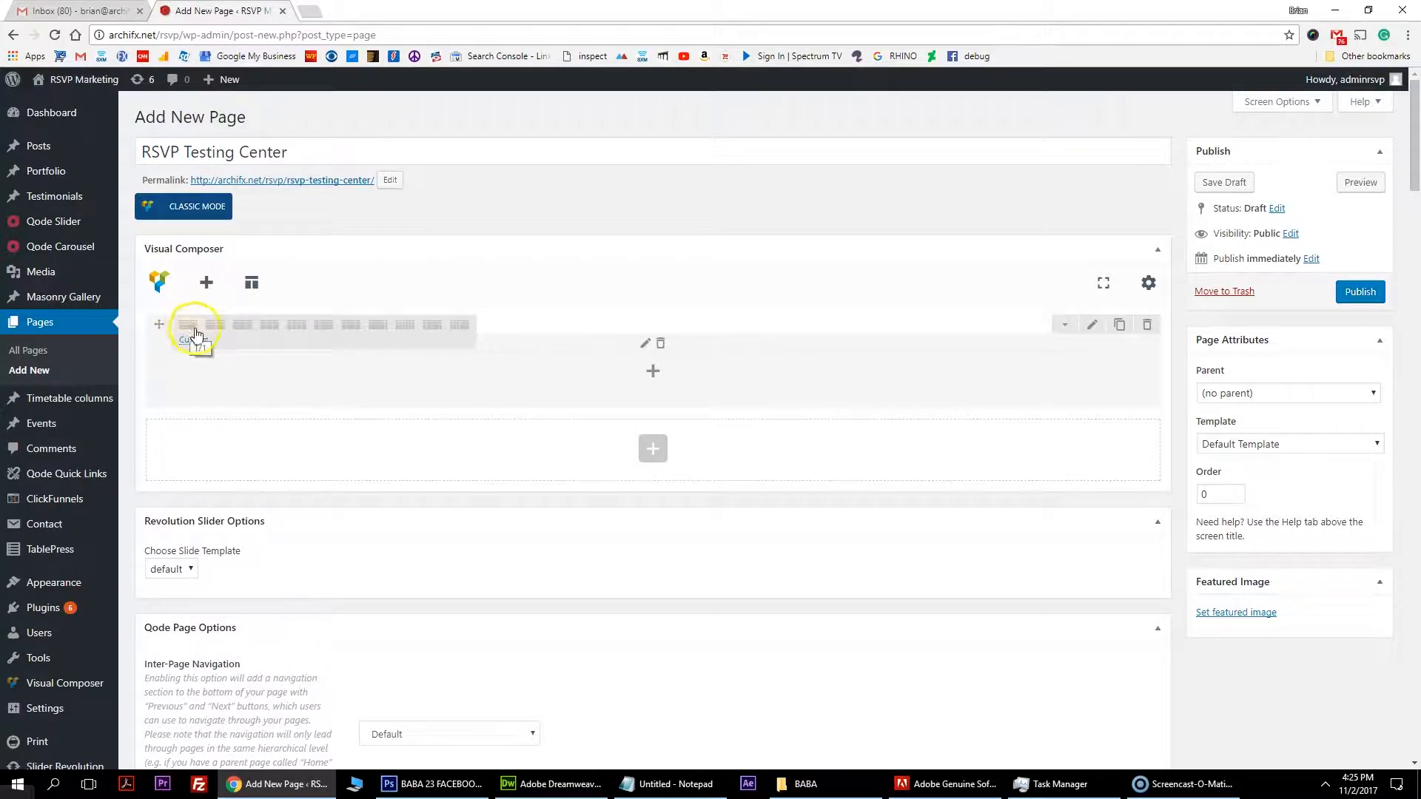
left_click(215, 324)
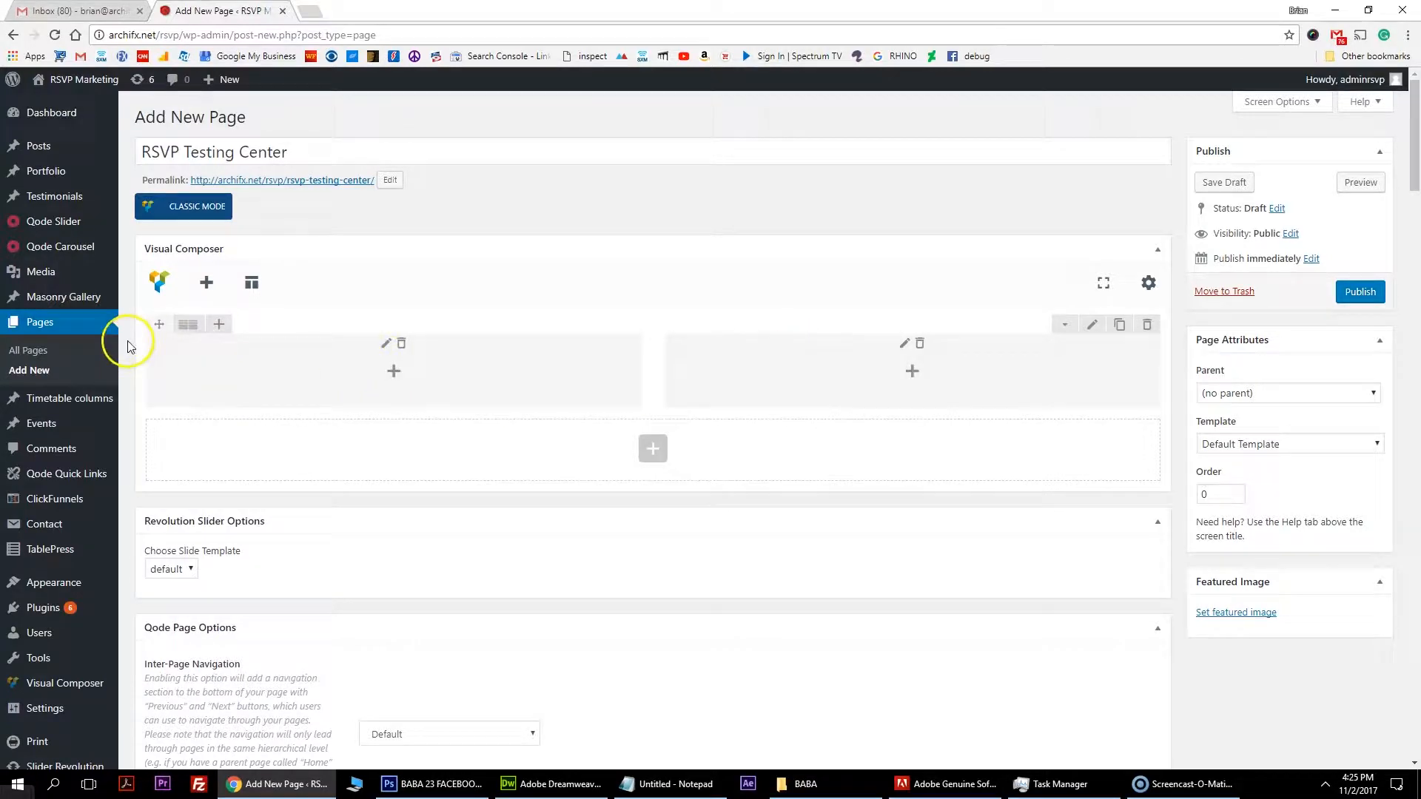
- Try a two-thirds and one-third column layout on the row, and return it to two equal columns
mouse_move(186, 327)
left_click(242, 326)
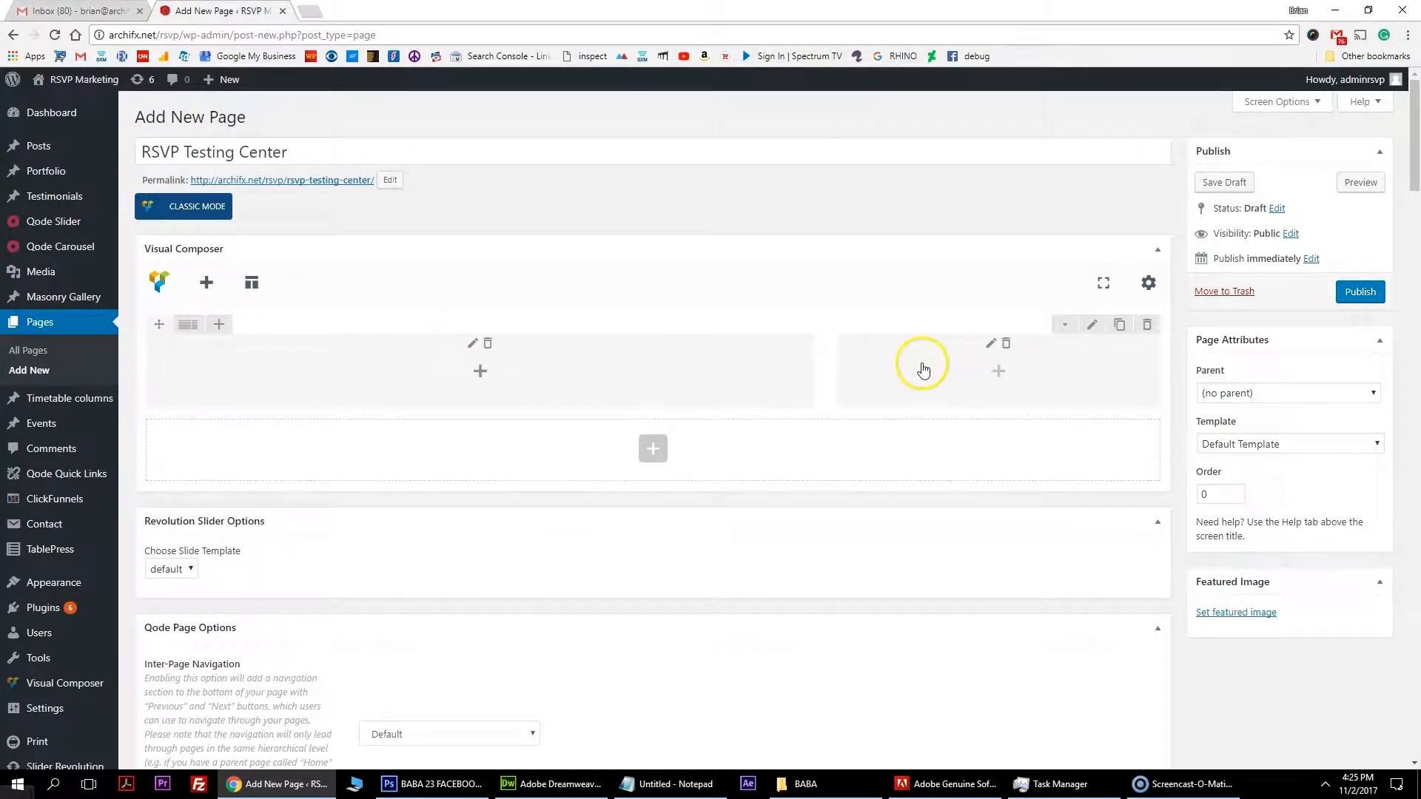
mouse_move(188, 326)
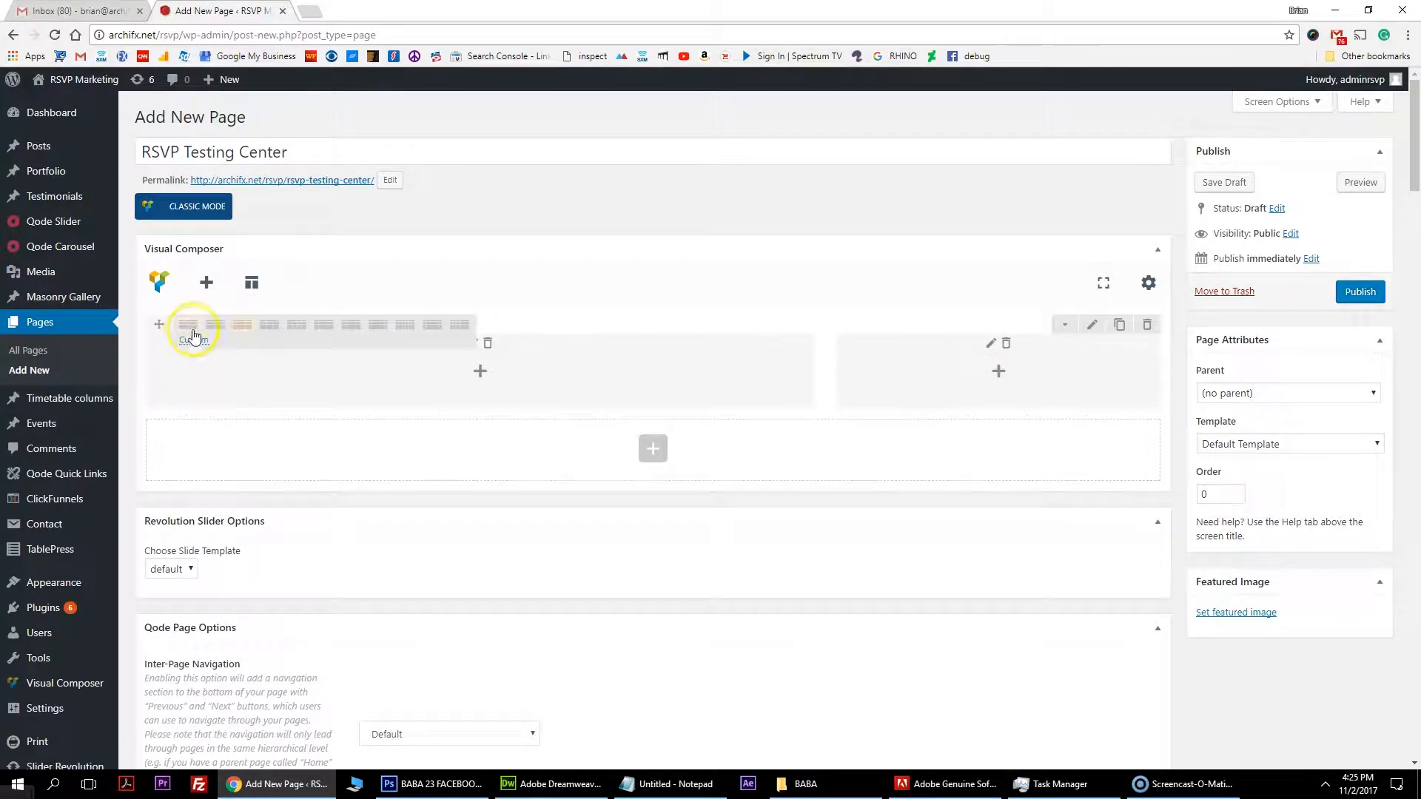
left_click(218, 325)
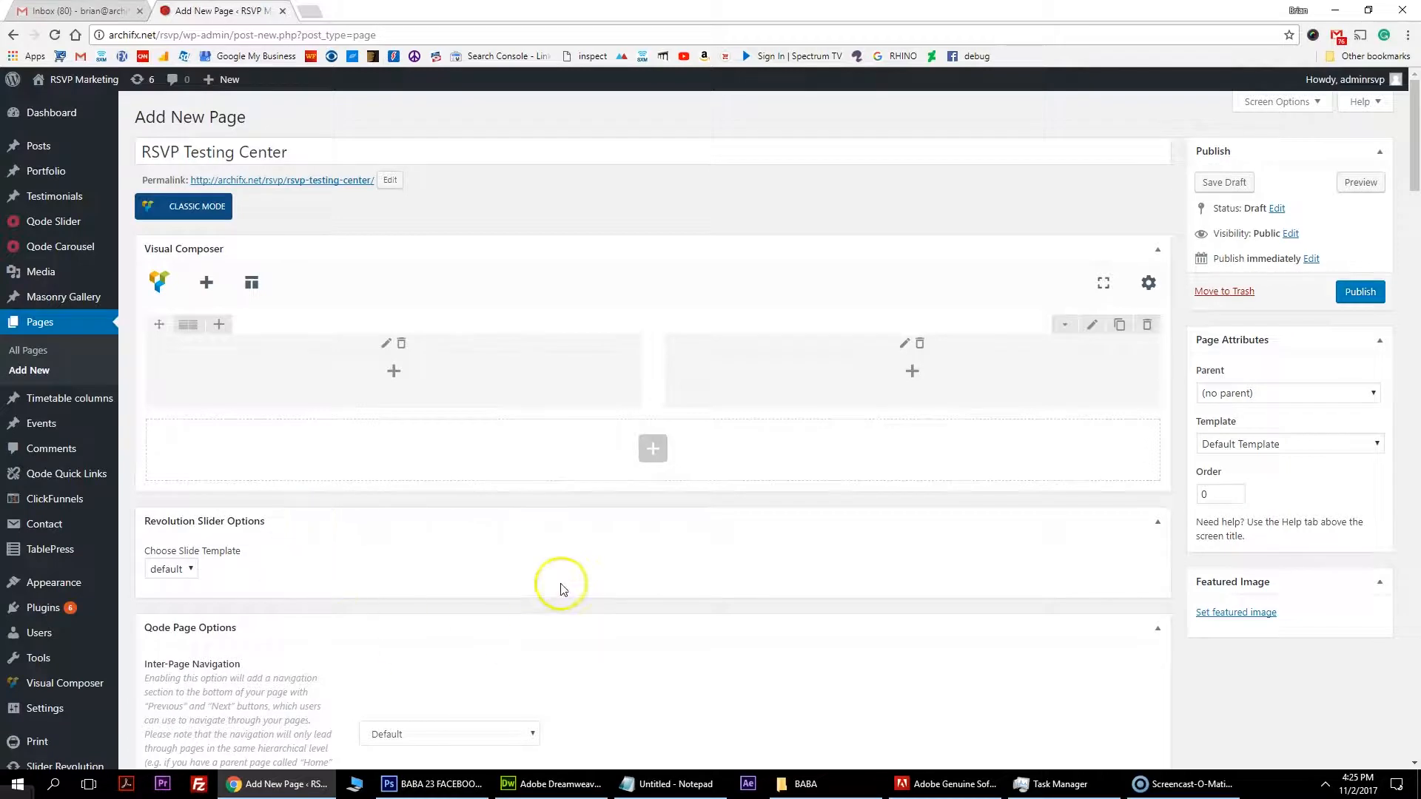
- Publish the page and open the live version in a new browser tab
left_click(1356, 293)
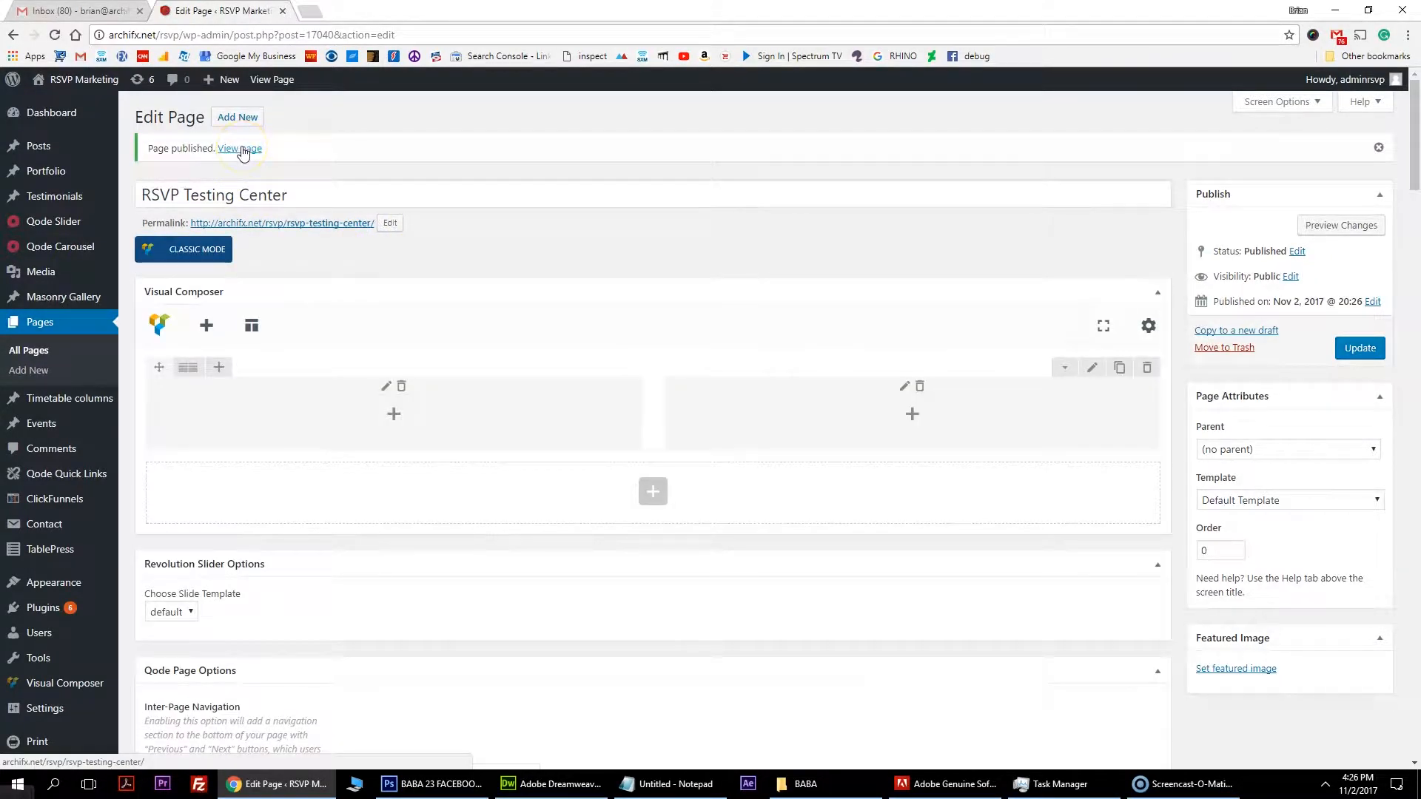
right_click(243, 151)
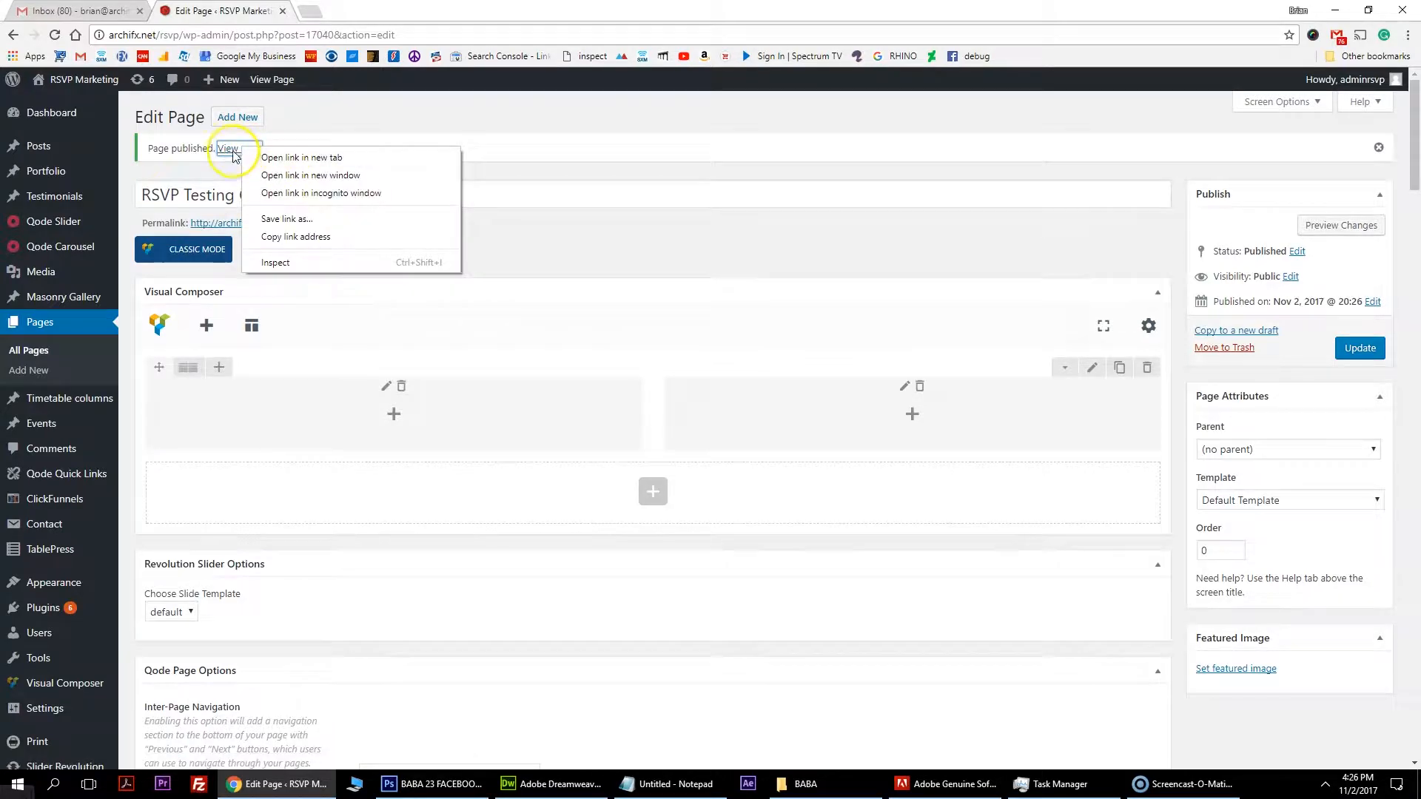
left_click(318, 157)
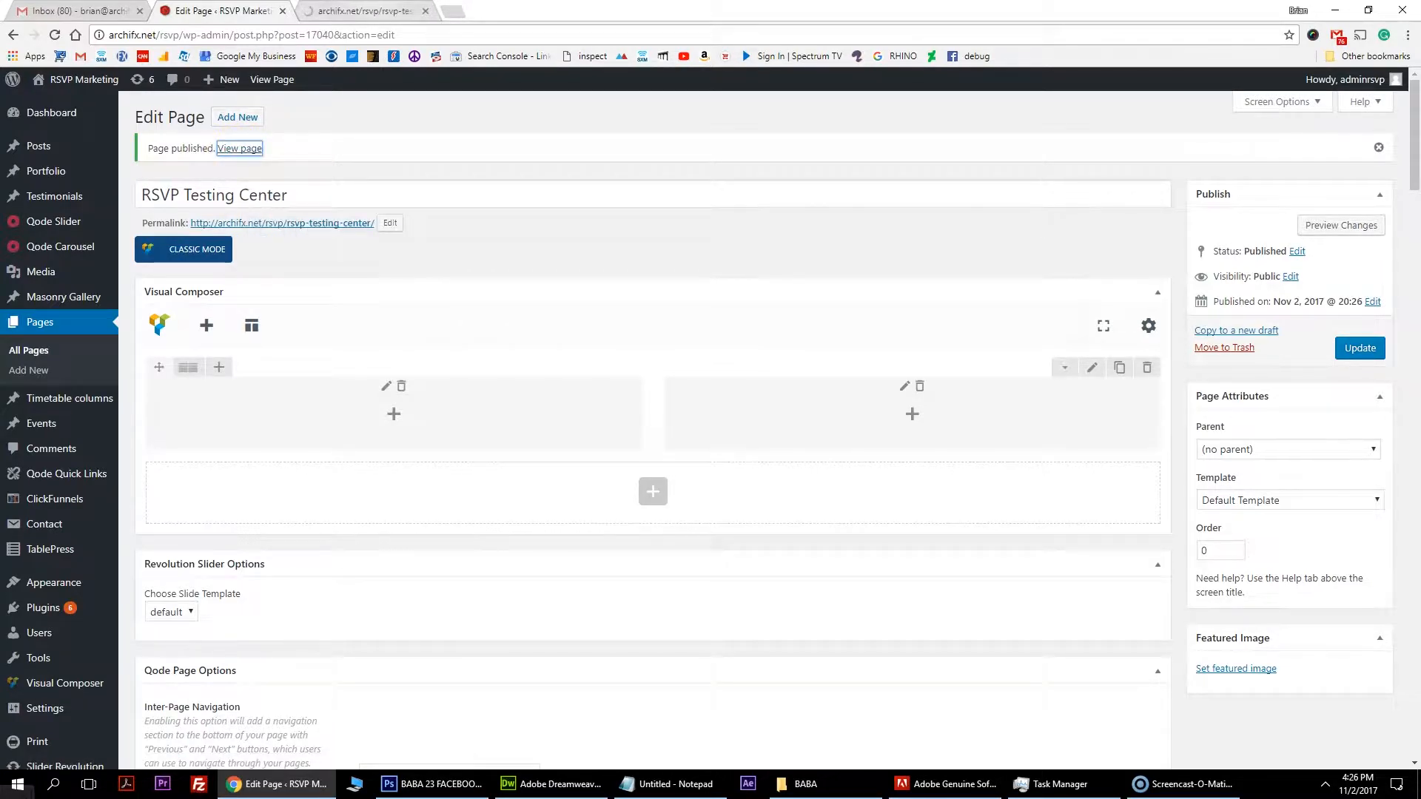
left_click(385, 11)
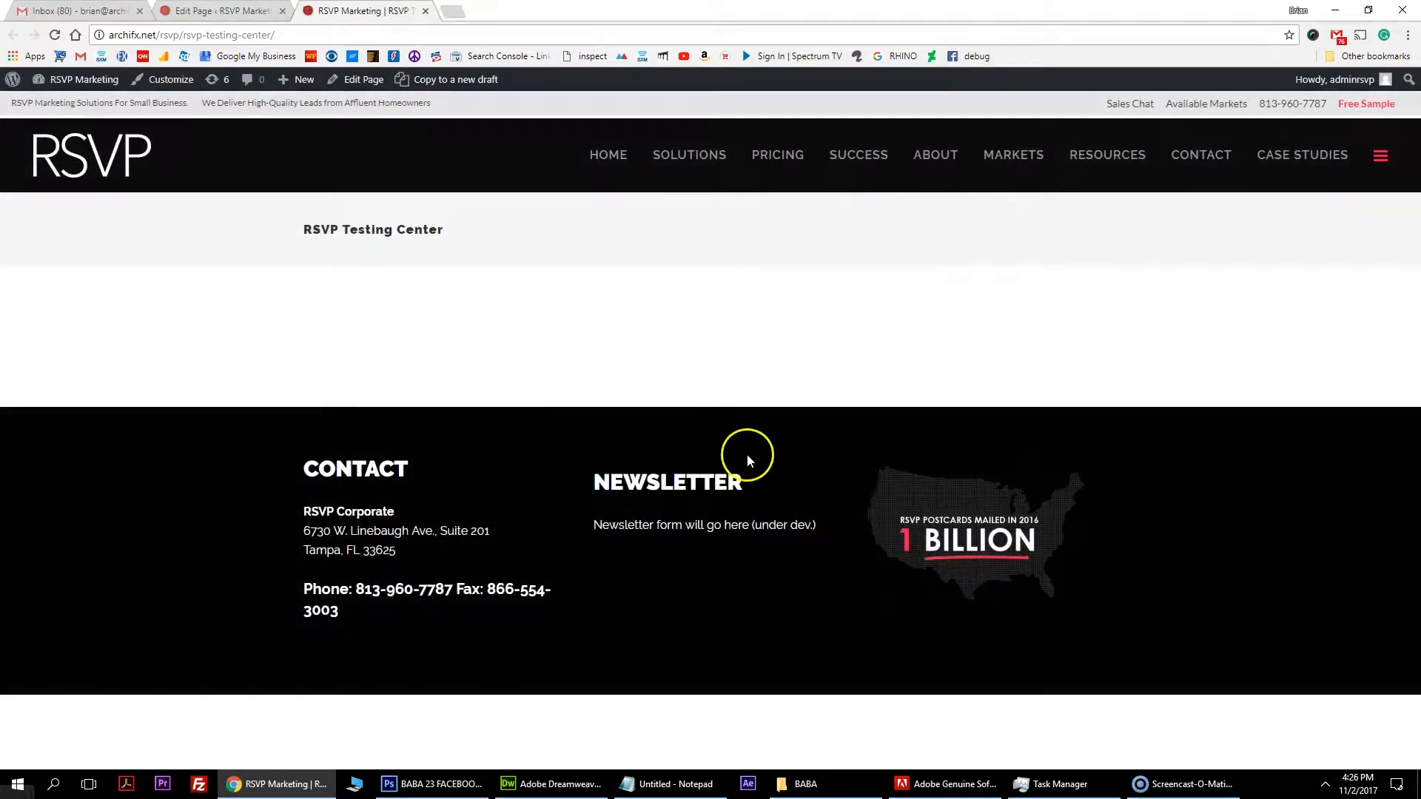
- Examine the live page's title area and side menu, and return to the page editor
left_click_drag(444, 230, 292, 229)
left_click(570, 256)
left_click(1379, 155)
left_click(1381, 155)
left_click(244, 10)
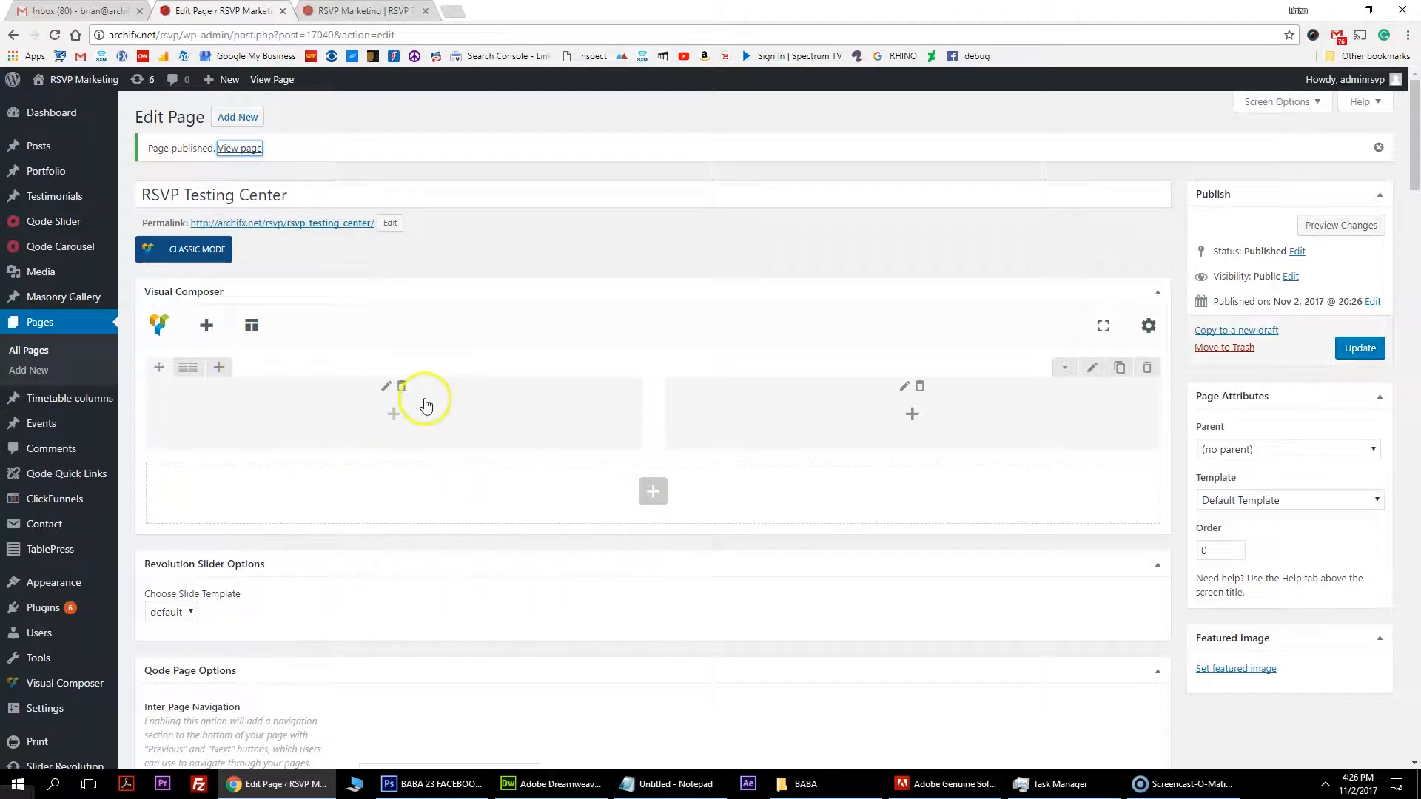
left_click(393, 414)
left_click(596, 234)
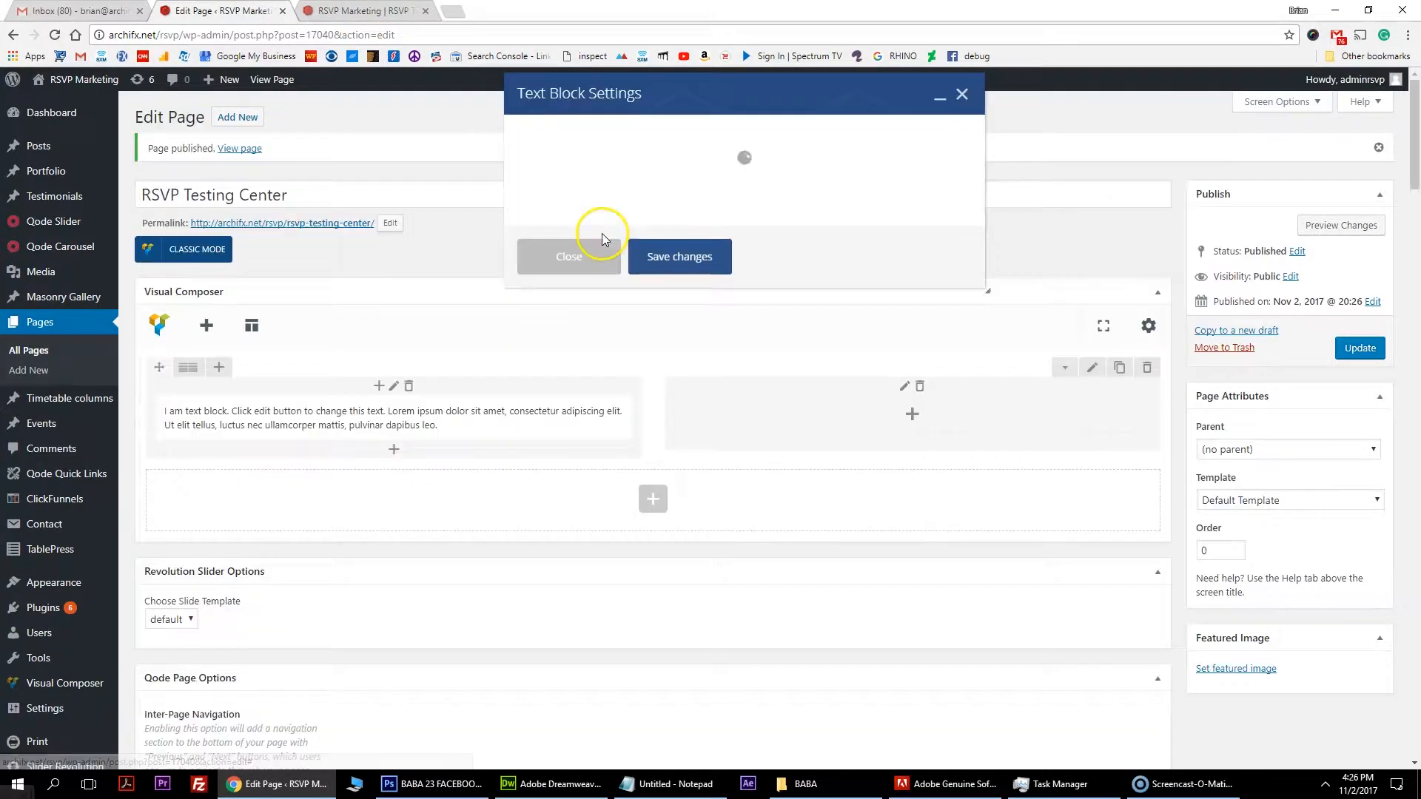
left_click(962, 93)
left_click(454, 420)
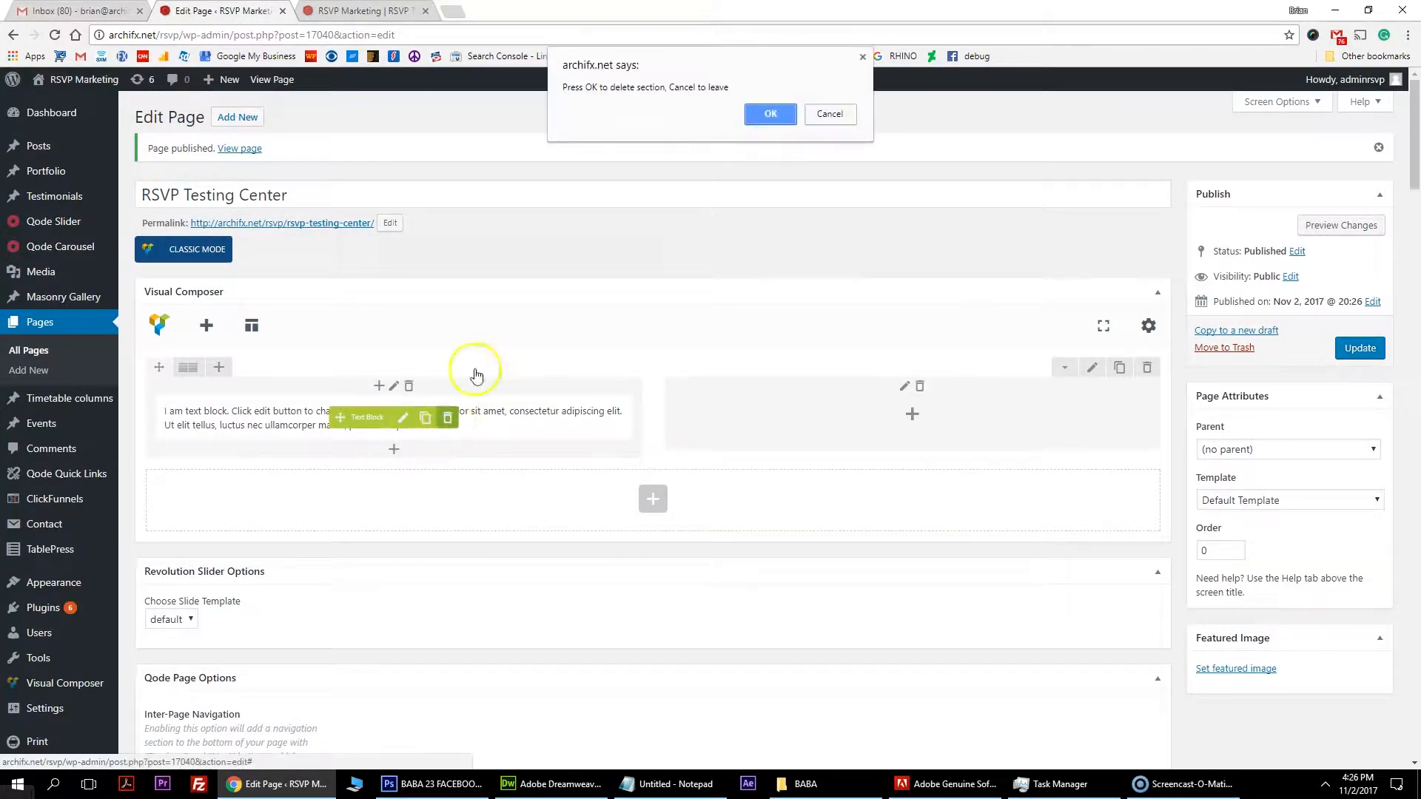
left_click(768, 111)
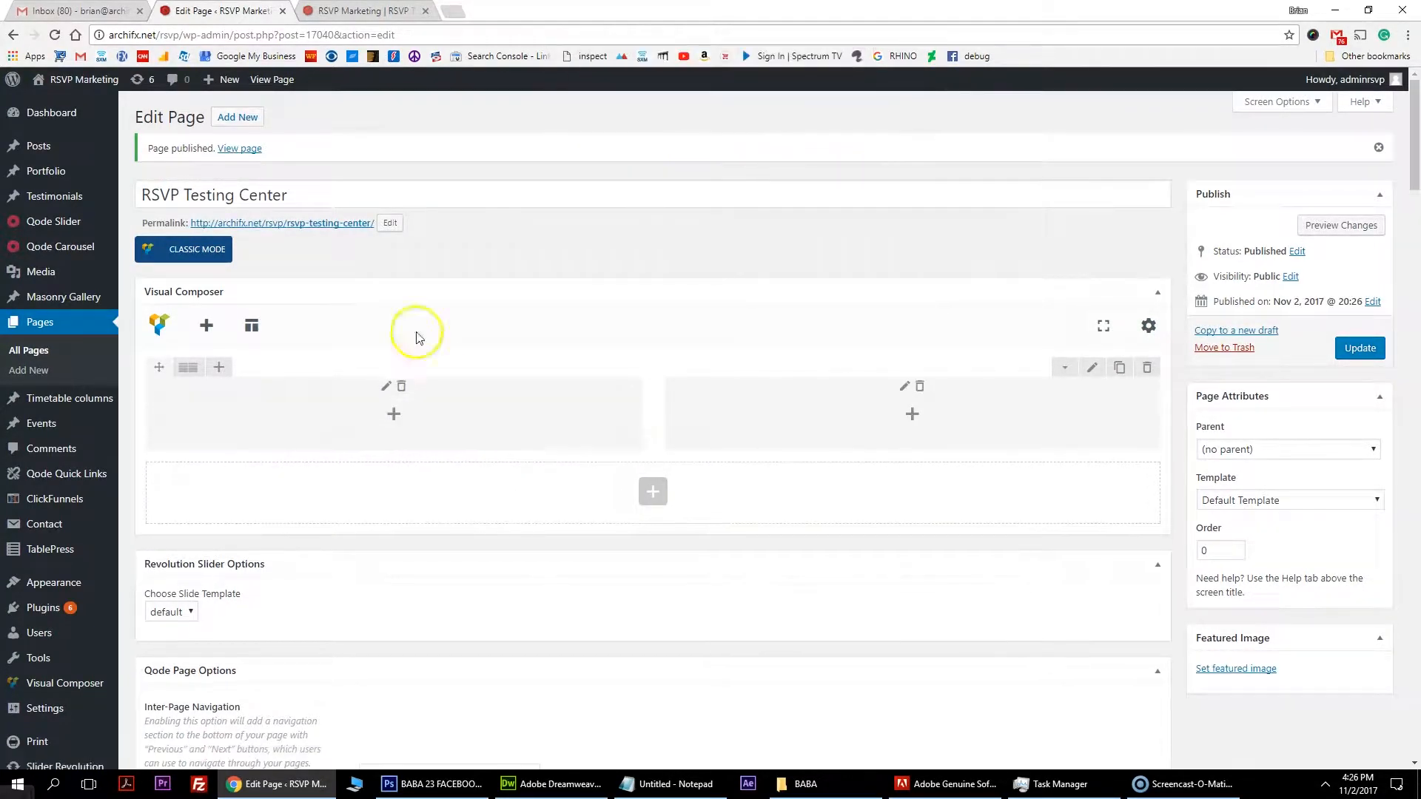
- Add a Text Block element to the first column of the row
left_click(393, 418)
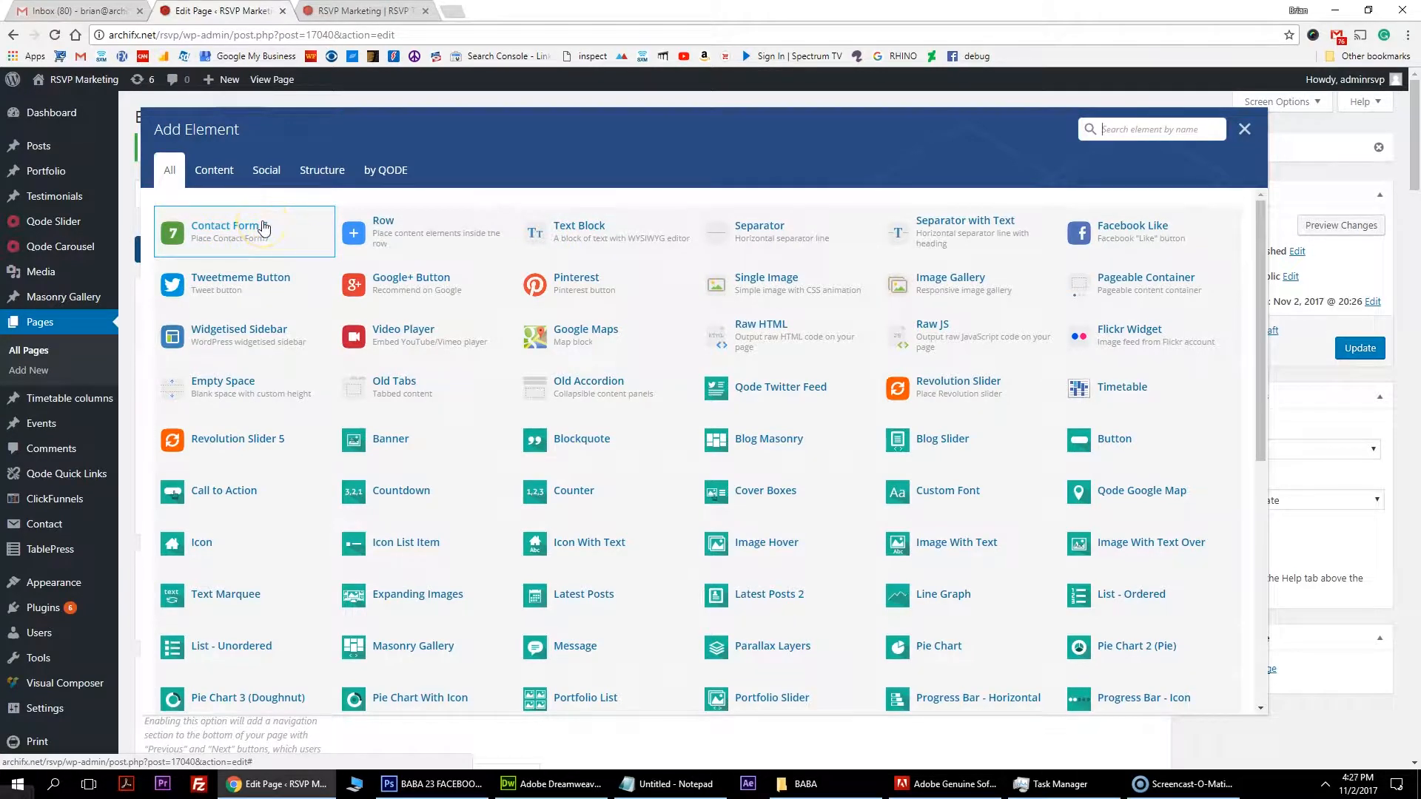
left_click(260, 390)
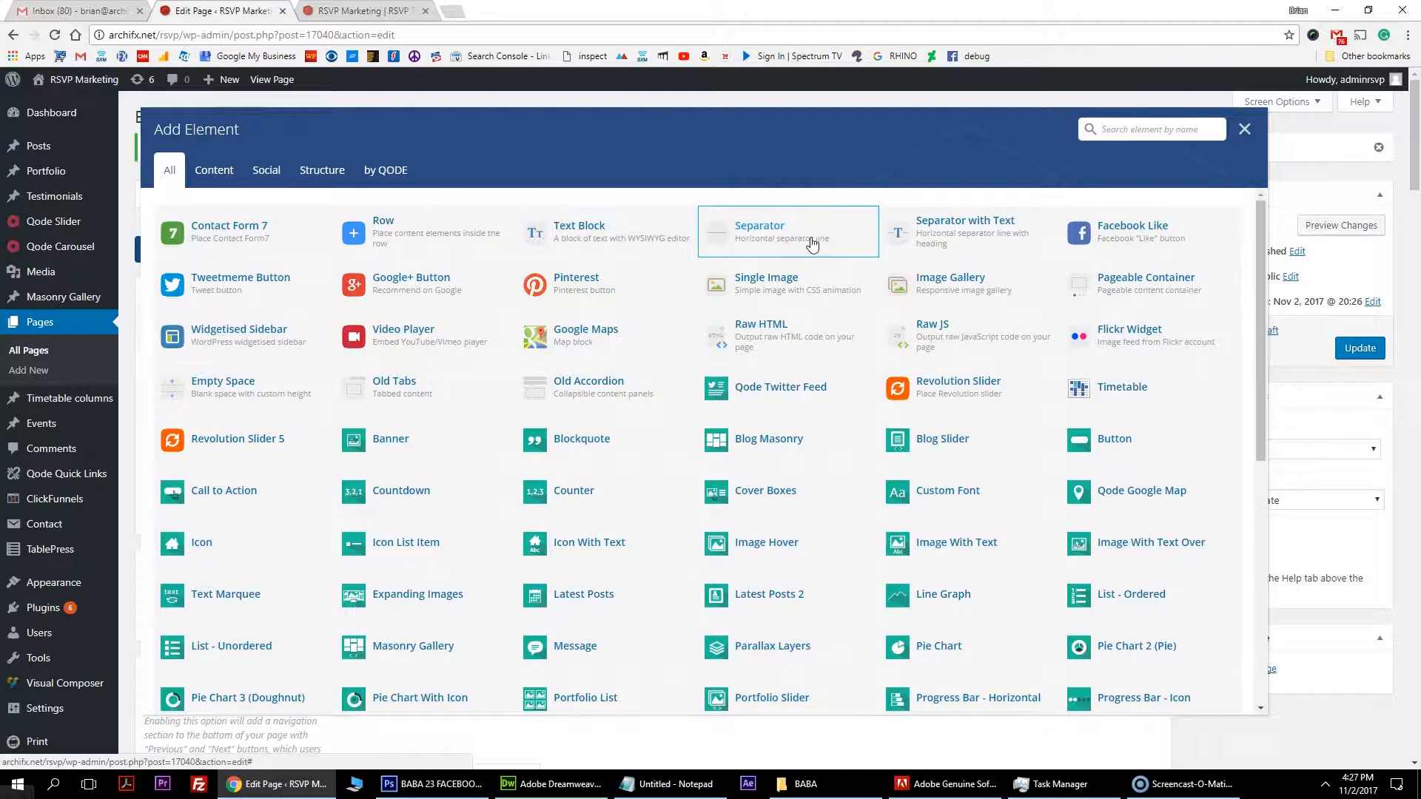
left_click(613, 241)
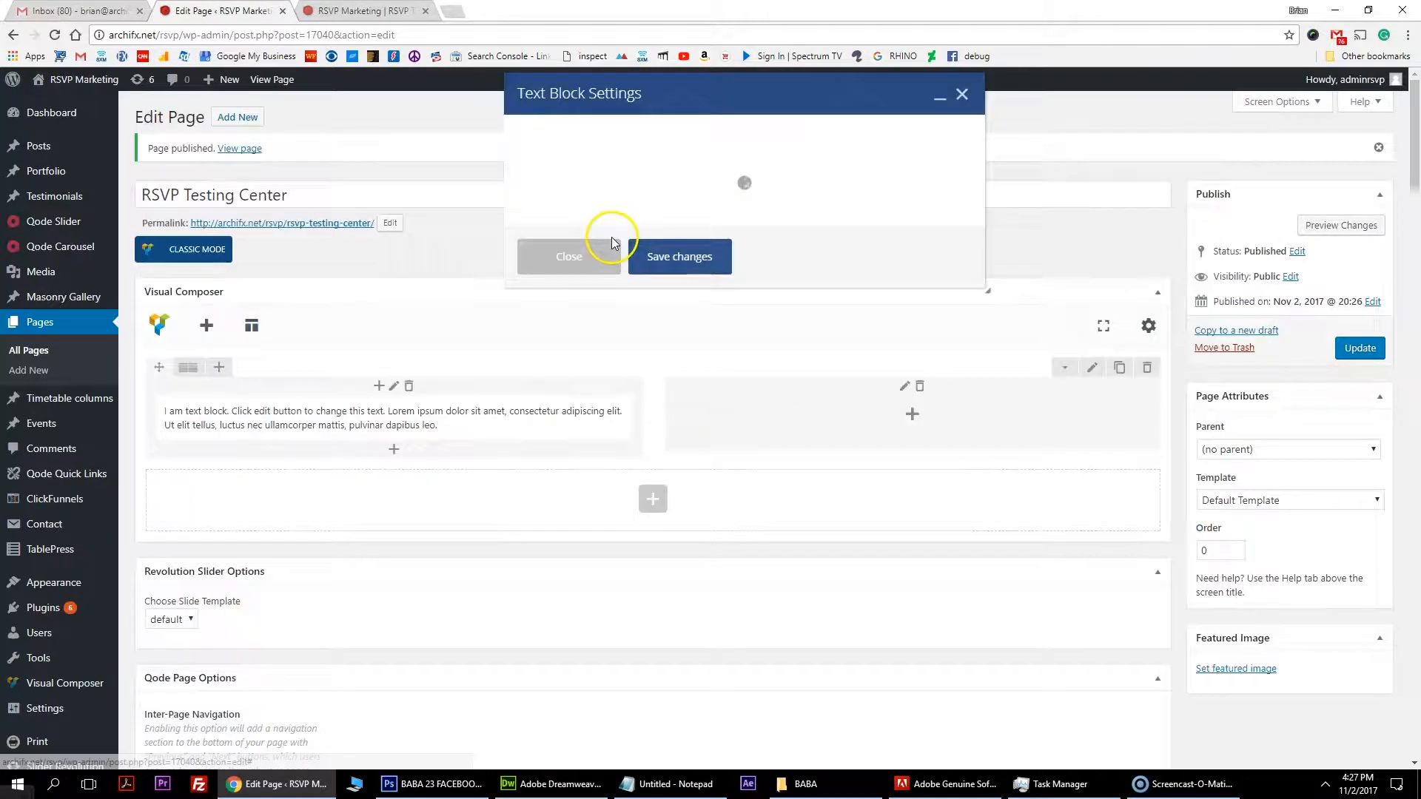
- Insert the line "I am a heading" above the placeholder paragraph and format it as Heading 1
left_click_drag(622, 321, 524, 281)
left_click(623, 325)
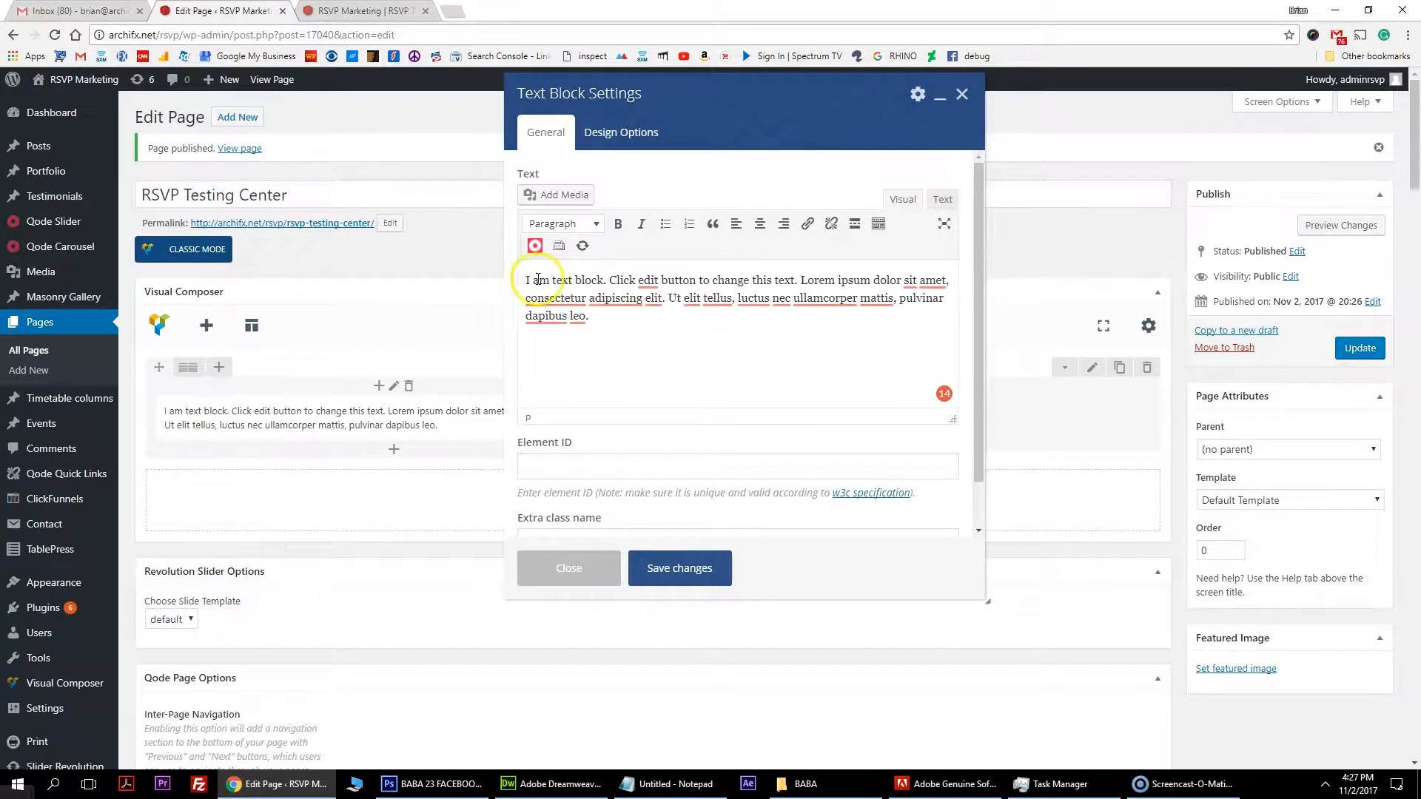
key("Return")
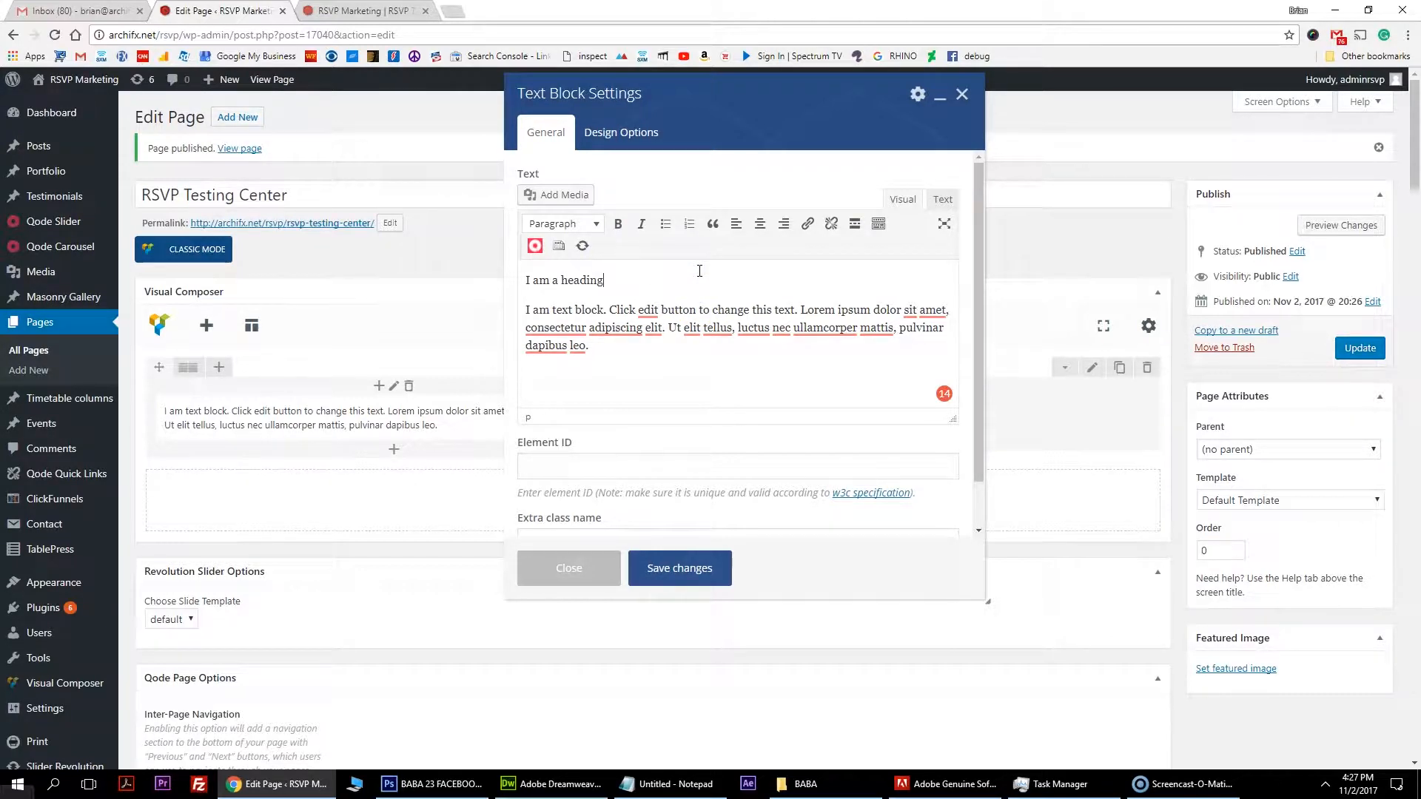
left_click_drag(603, 280, 530, 281)
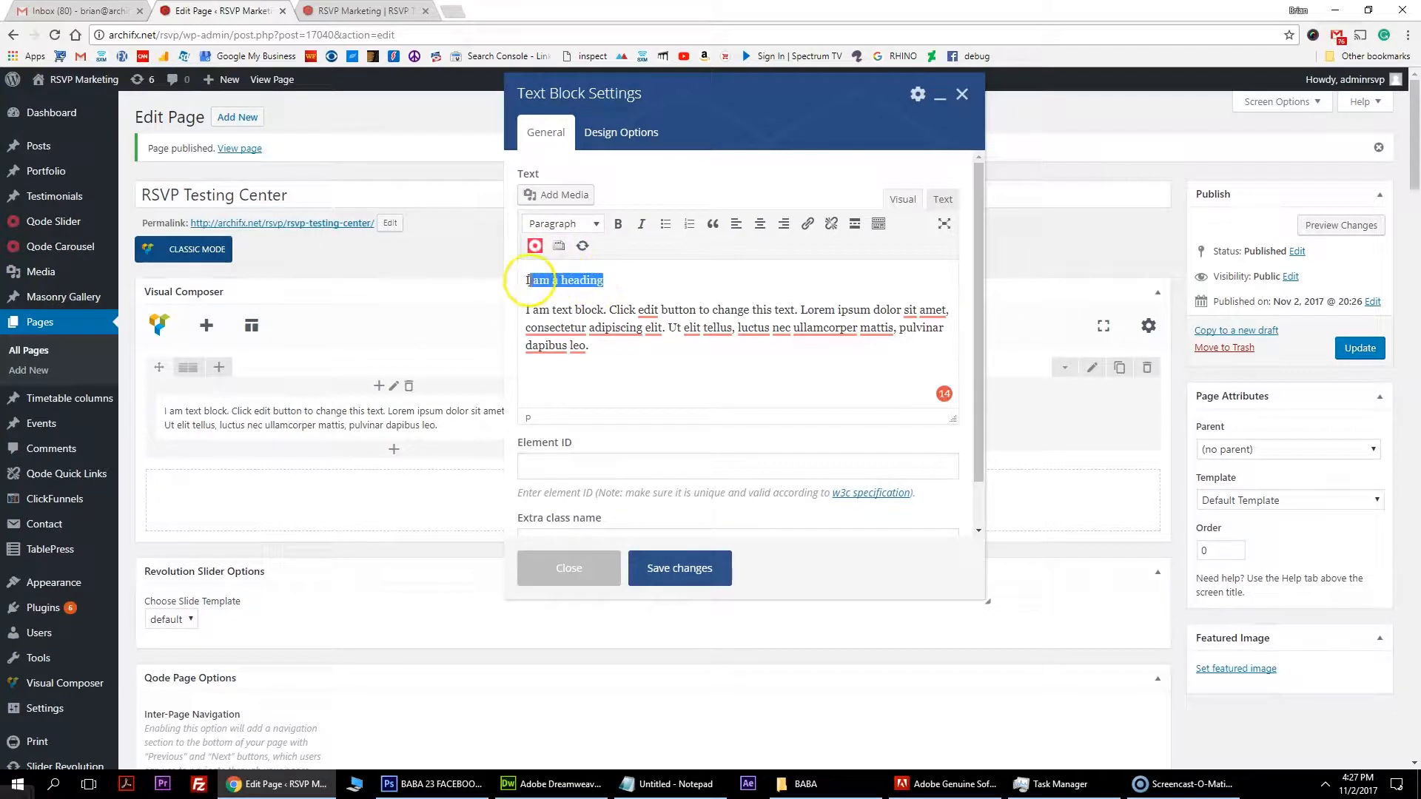
left_click(592, 224)
left_click_drag(726, 122, 984, 123)
left_click(629, 282)
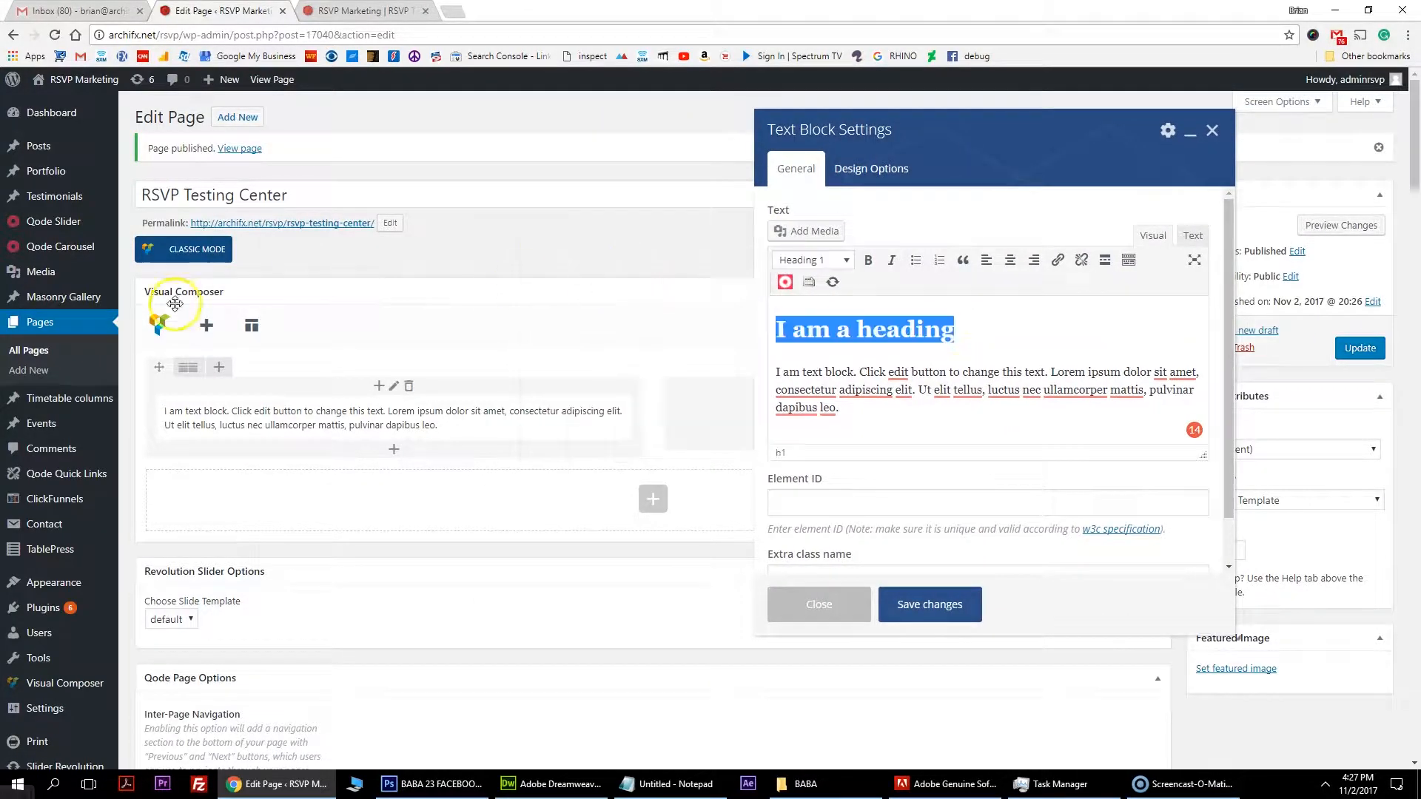
left_click(994, 334)
- Lengthen the text block by pasting three copies of its placeholder paragraph after the original, and save the changes
left_click(851, 407)
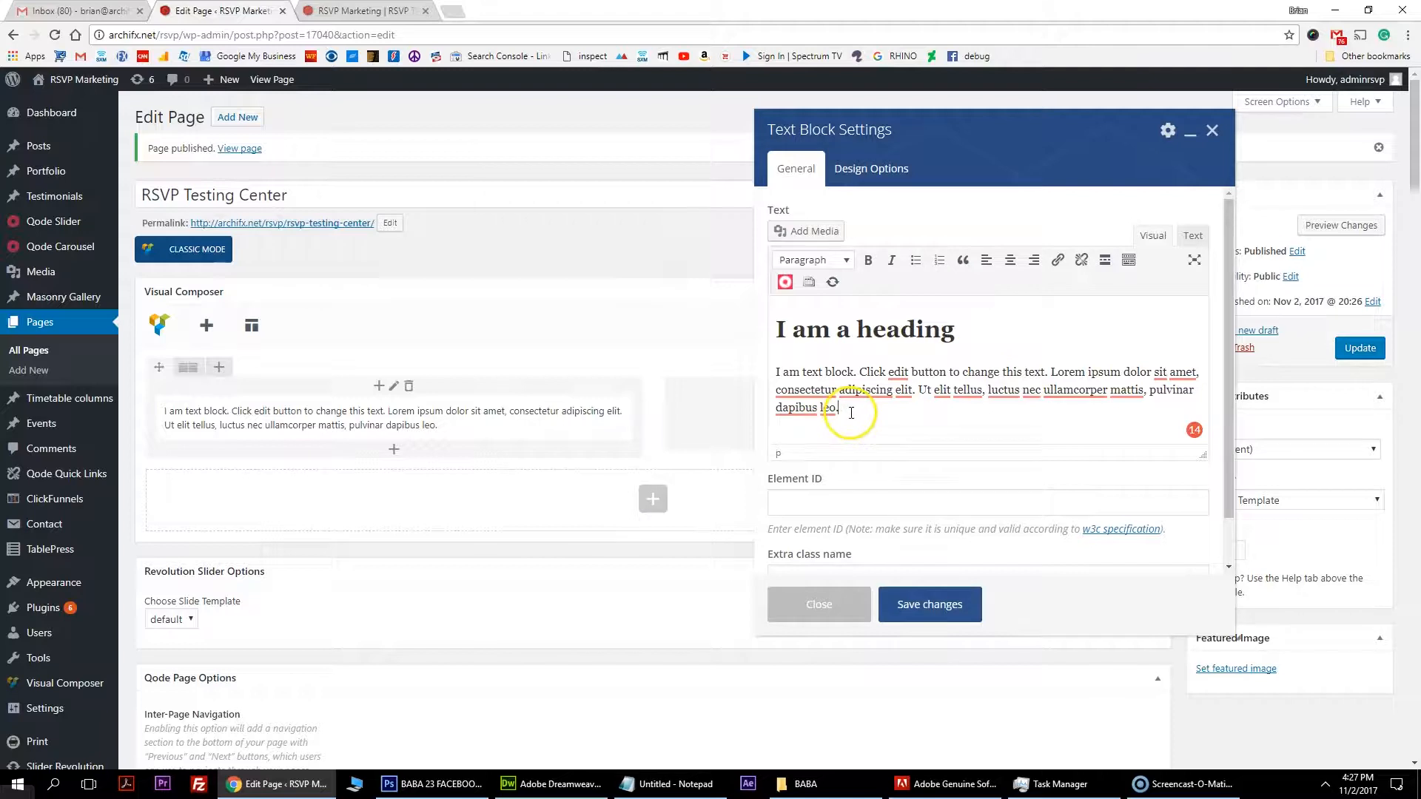
left_click_drag(872, 406, 793, 375)
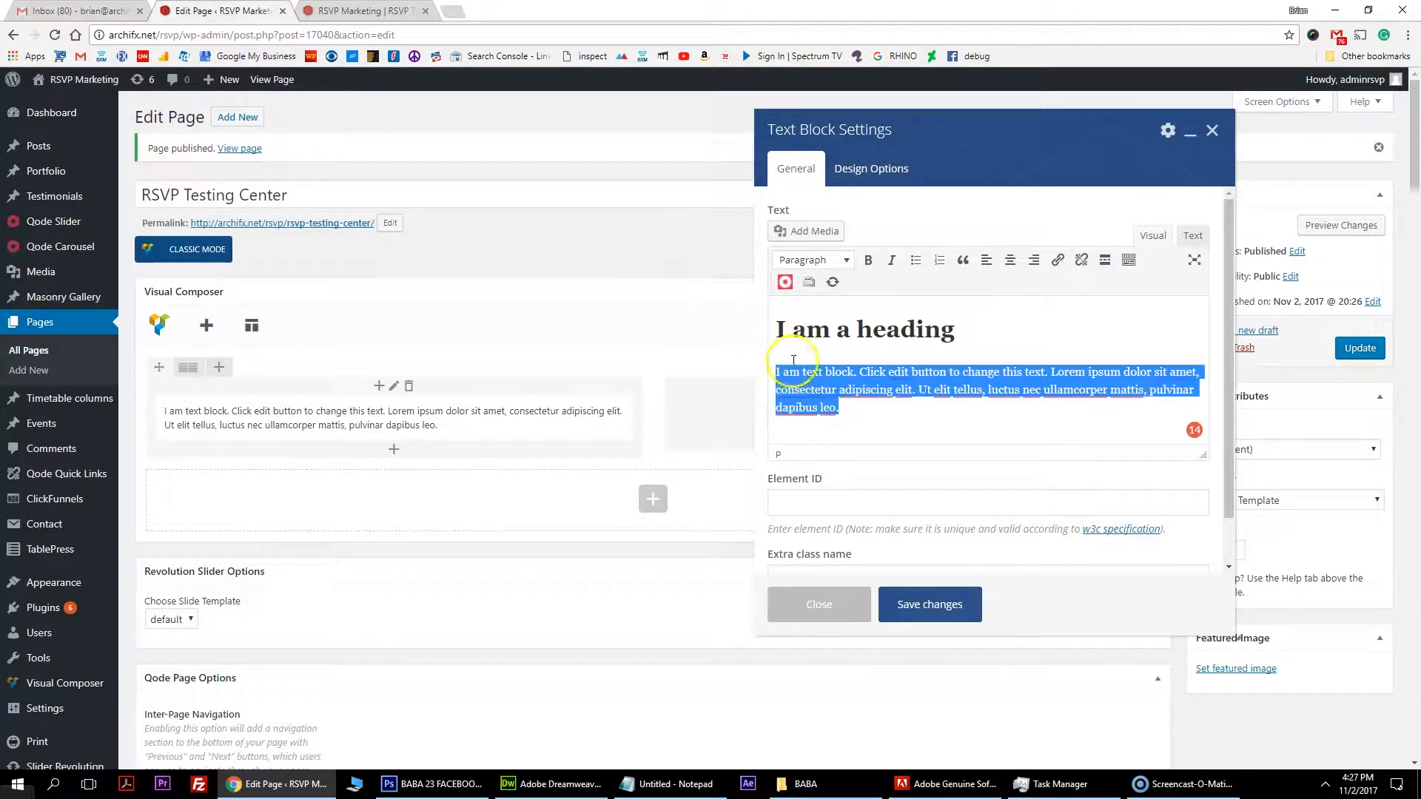
left_click(916, 423)
key("ctrl+v")
key("ctrl+v")
key("ctrl+v")
left_click(930, 613)
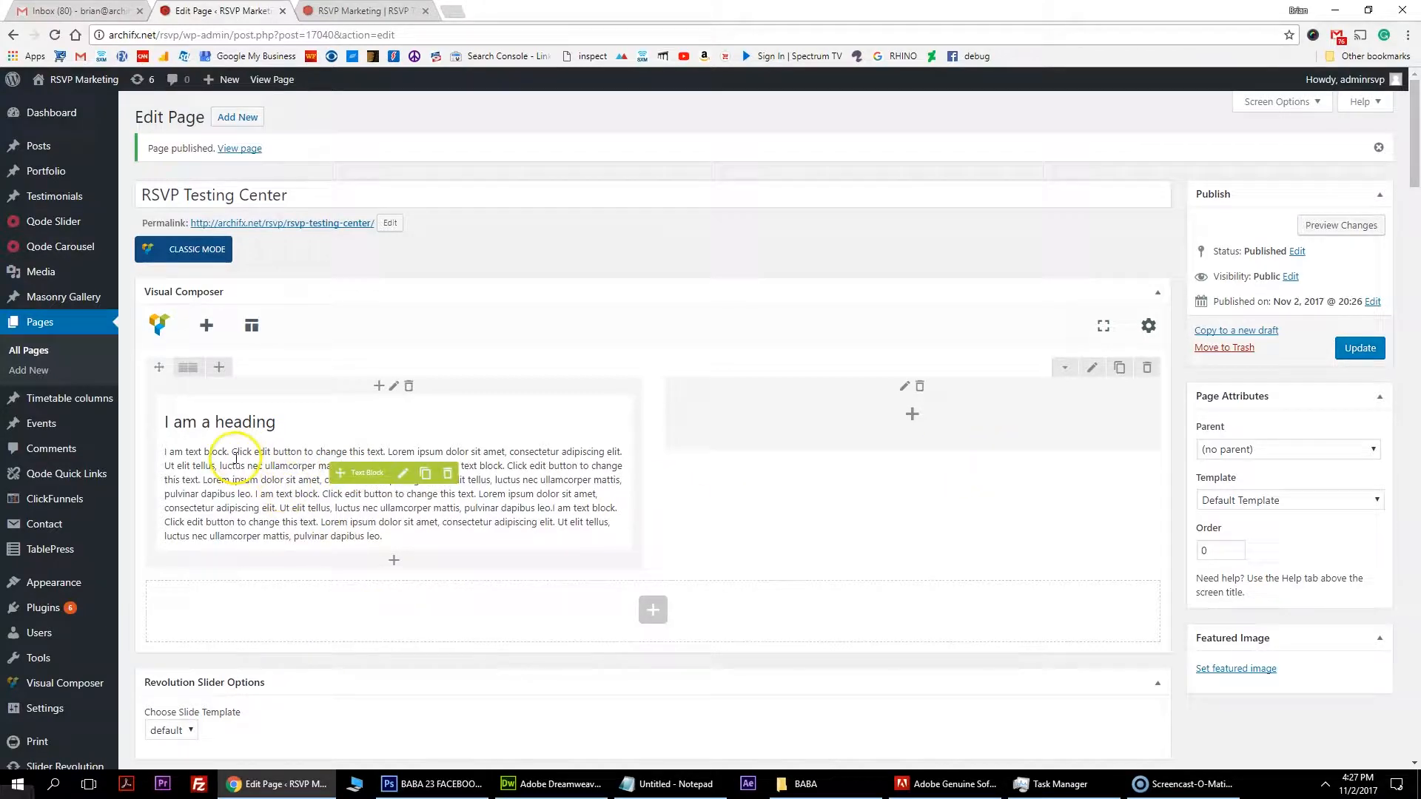
- Try moving the text block into the second column, and move it back to the first
left_click_drag(362, 472, 931, 421)
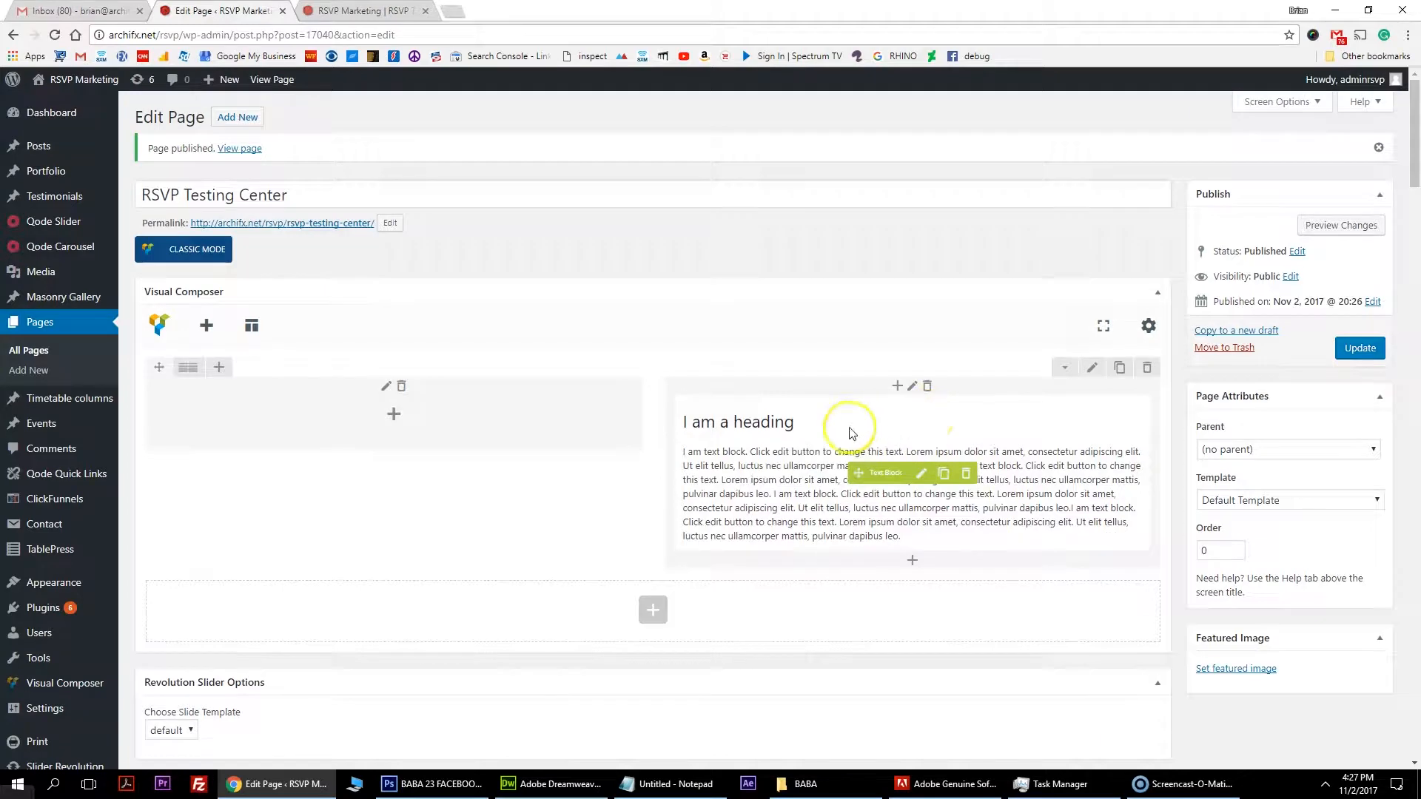
mouse_move(859, 473)
left_mouse_down()
mouse_move(413, 454)
mouse_move(296, 424)
left_mouse_up()
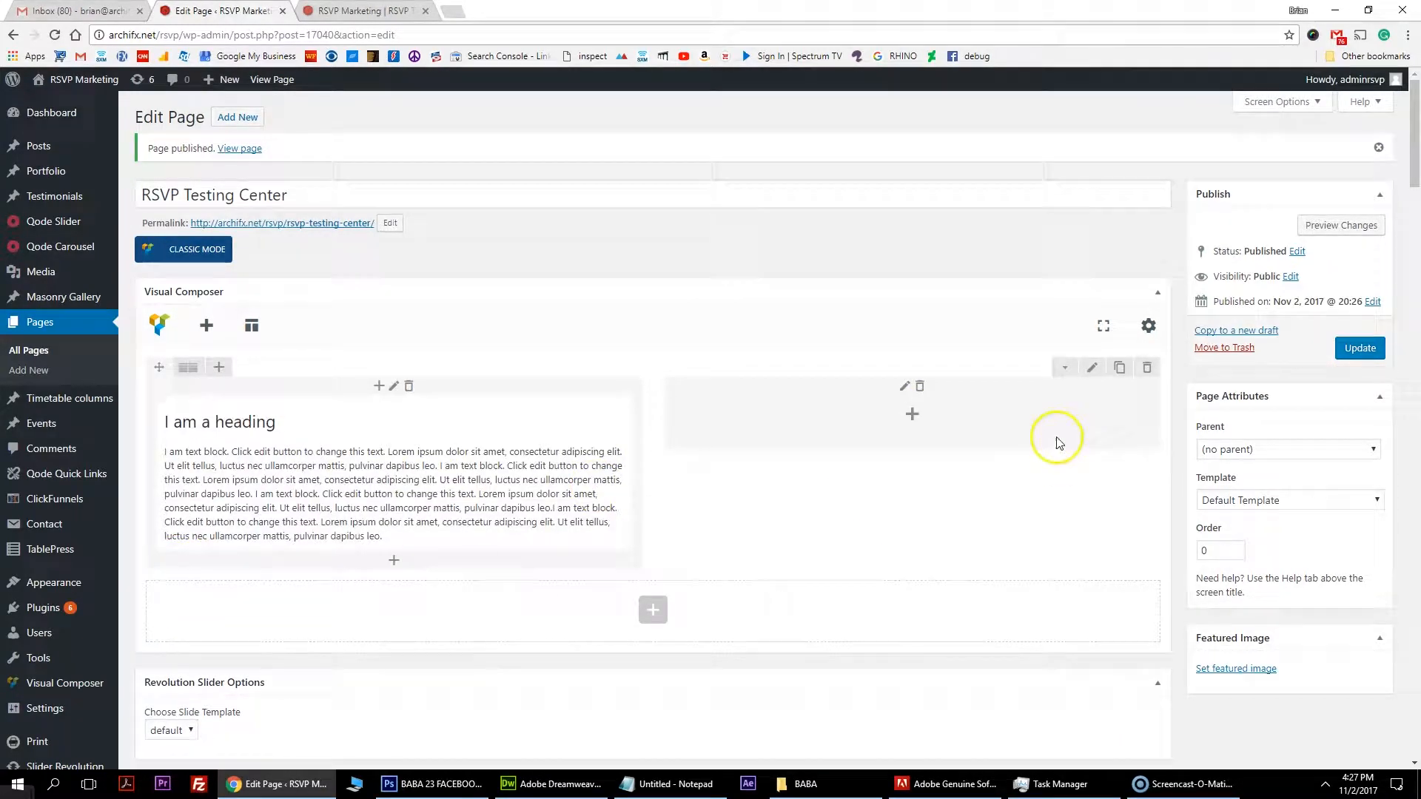
- Fill the second column with a duplicate of the first column's text block, and duplicate the whole two-column row
left_click(428, 478)
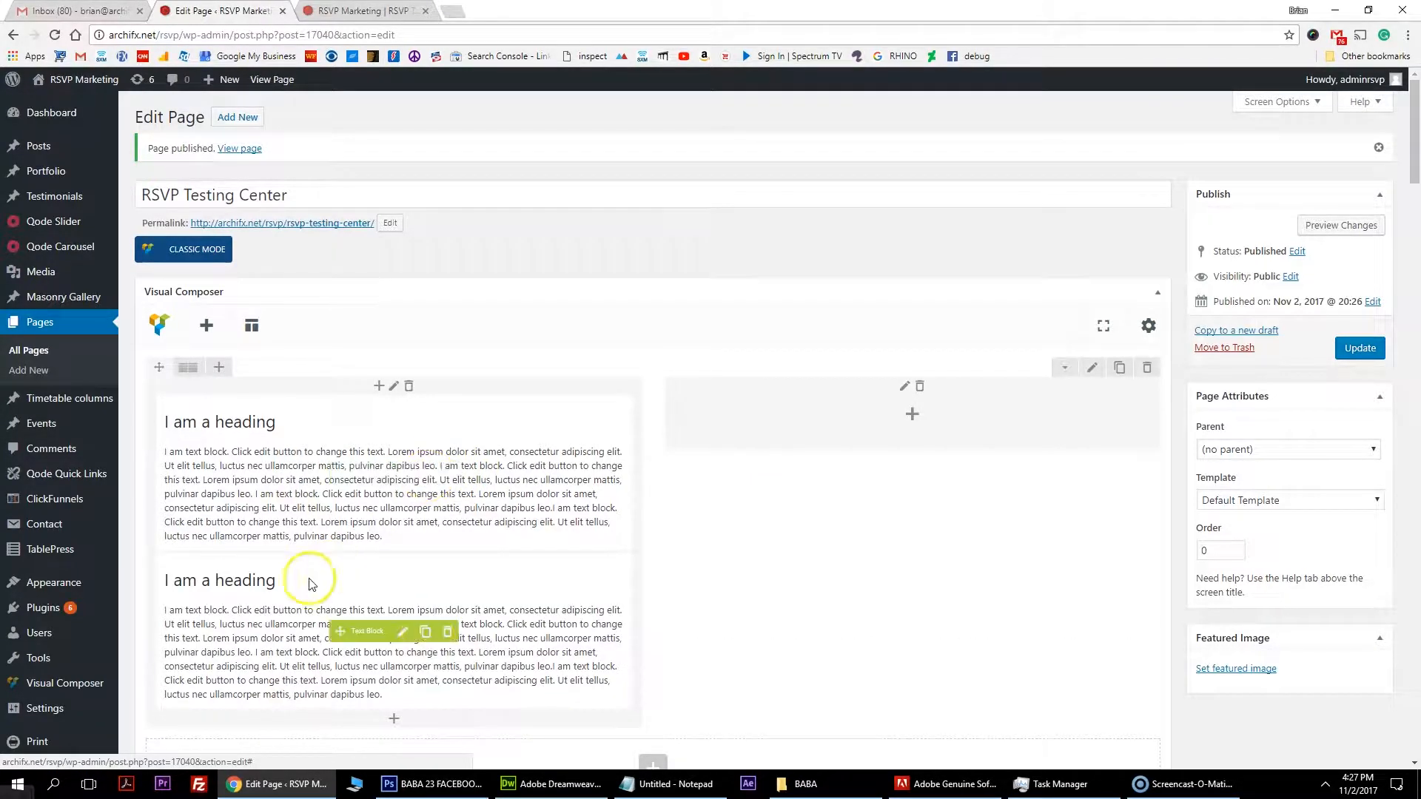
mouse_move(341, 631)
left_mouse_down()
mouse_move(908, 446)
mouse_move(911, 415)
left_mouse_up()
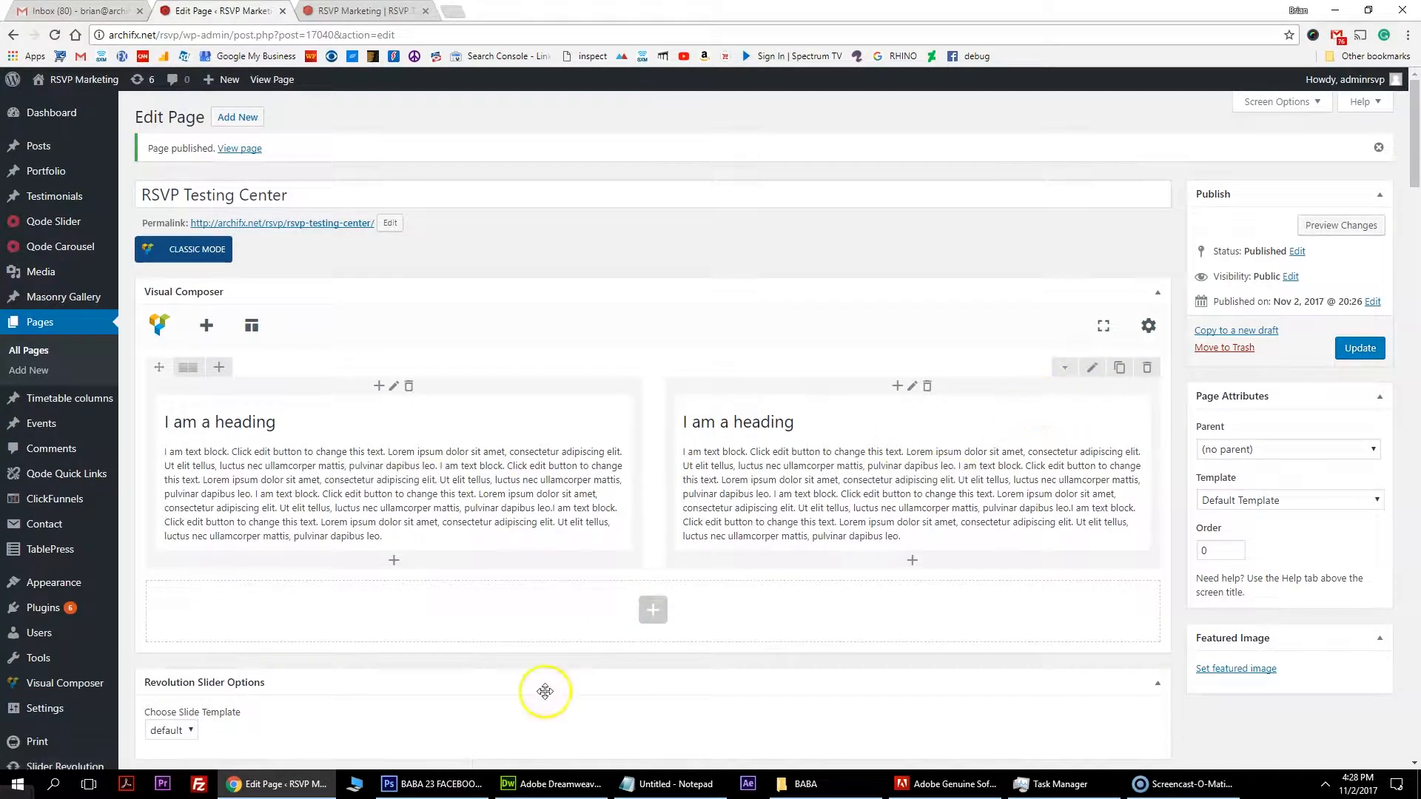
left_click(1119, 368)
scroll(834, 497, "down", 1)
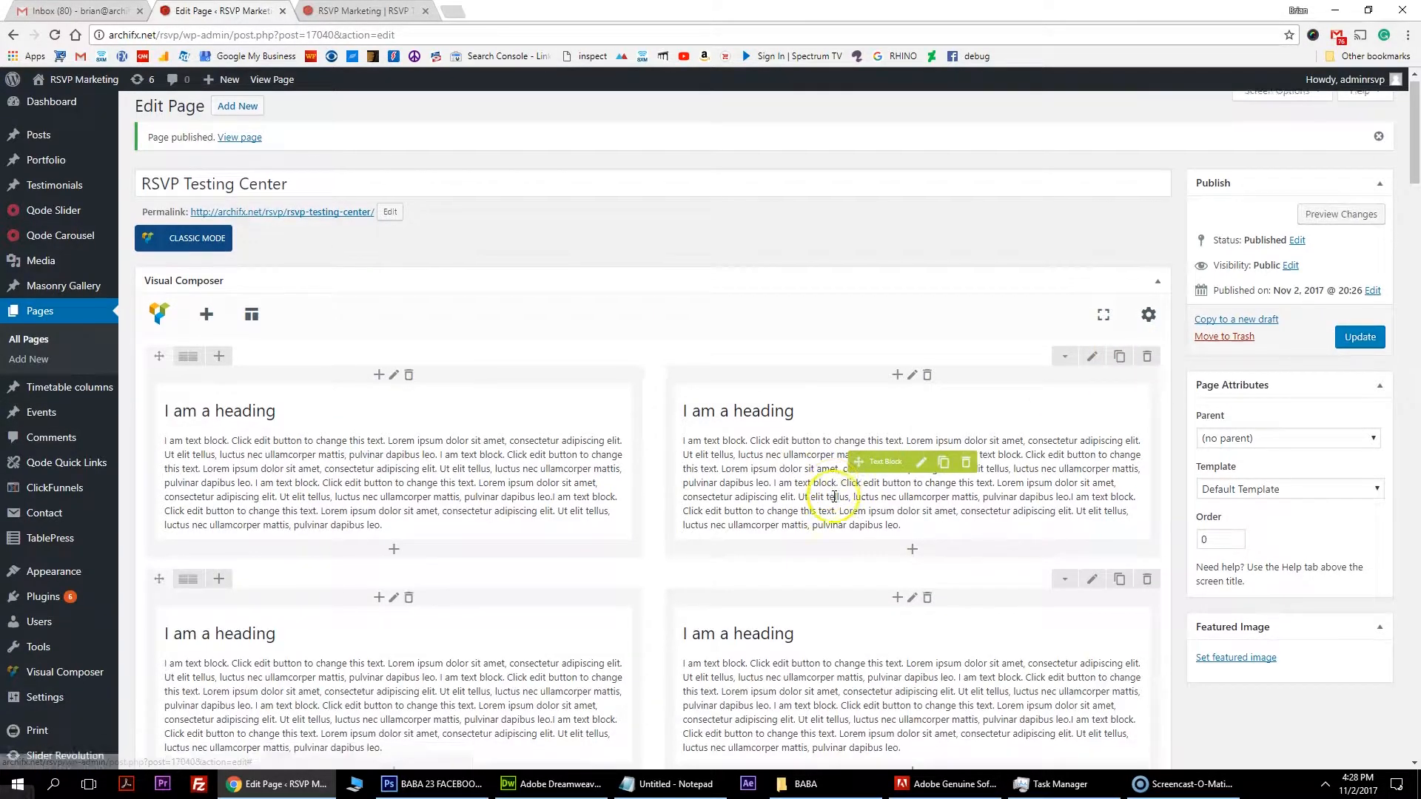
- Update the page and reload its live version to check how the two rows of text blocks are spaced
scroll(666, 508, "down", 1)
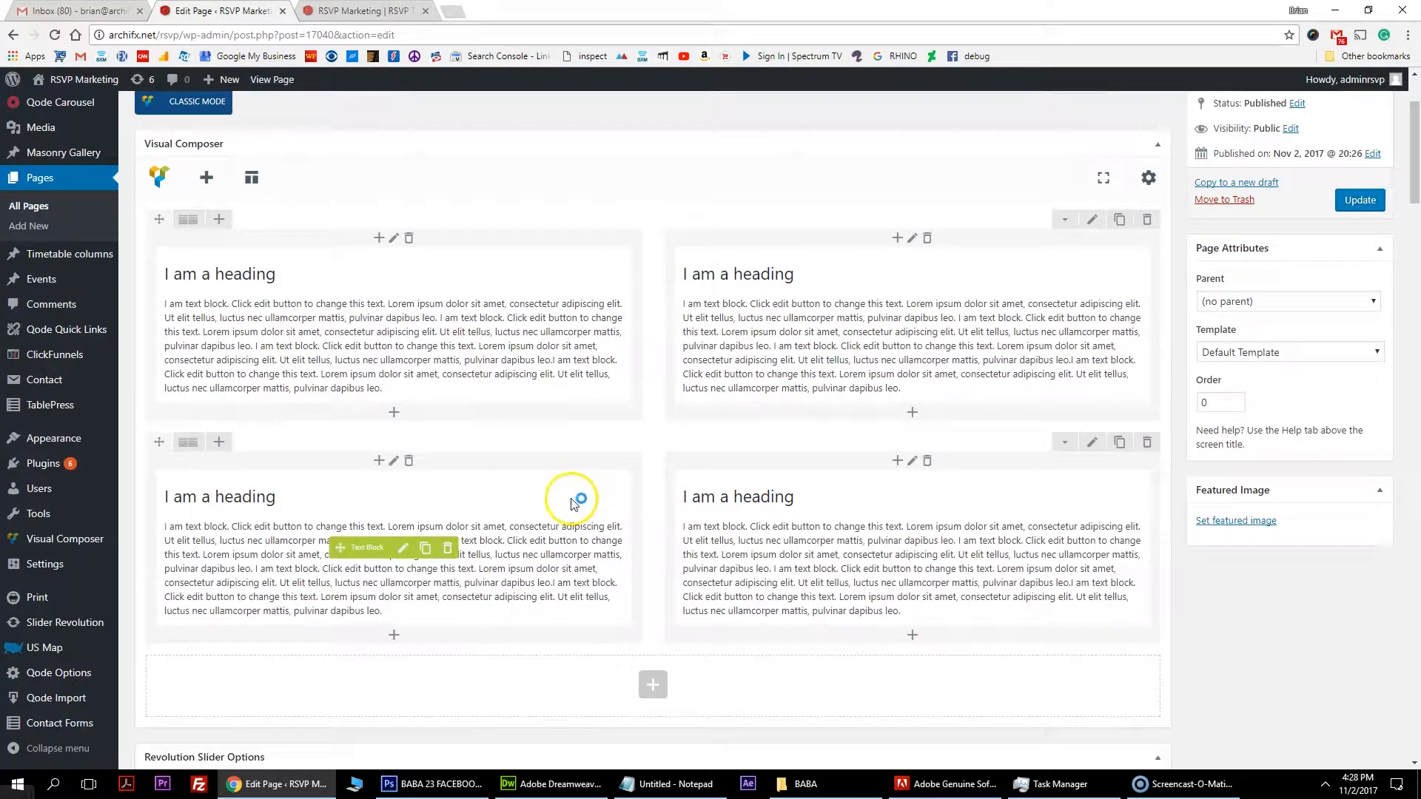
left_click(1359, 201)
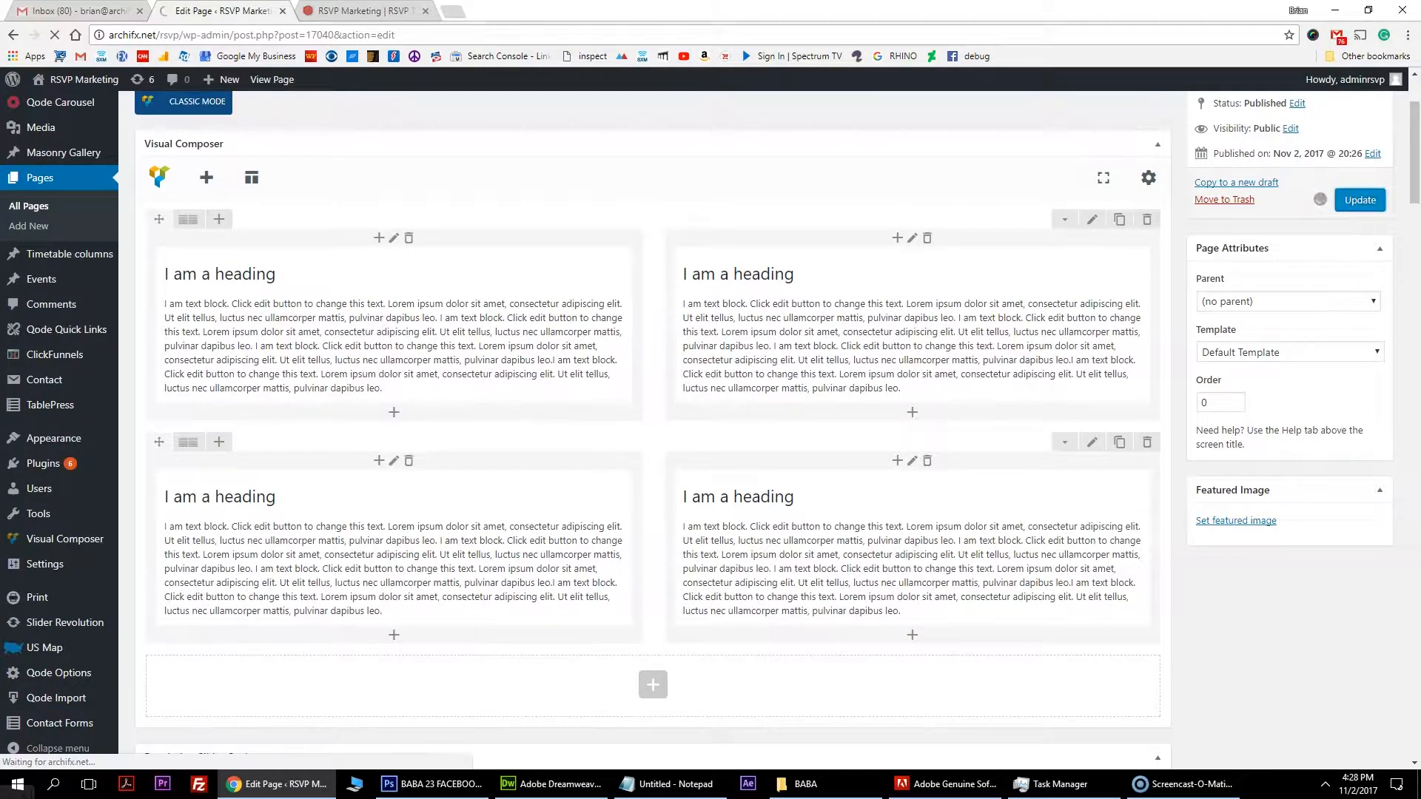
key("ctrl+Tab")
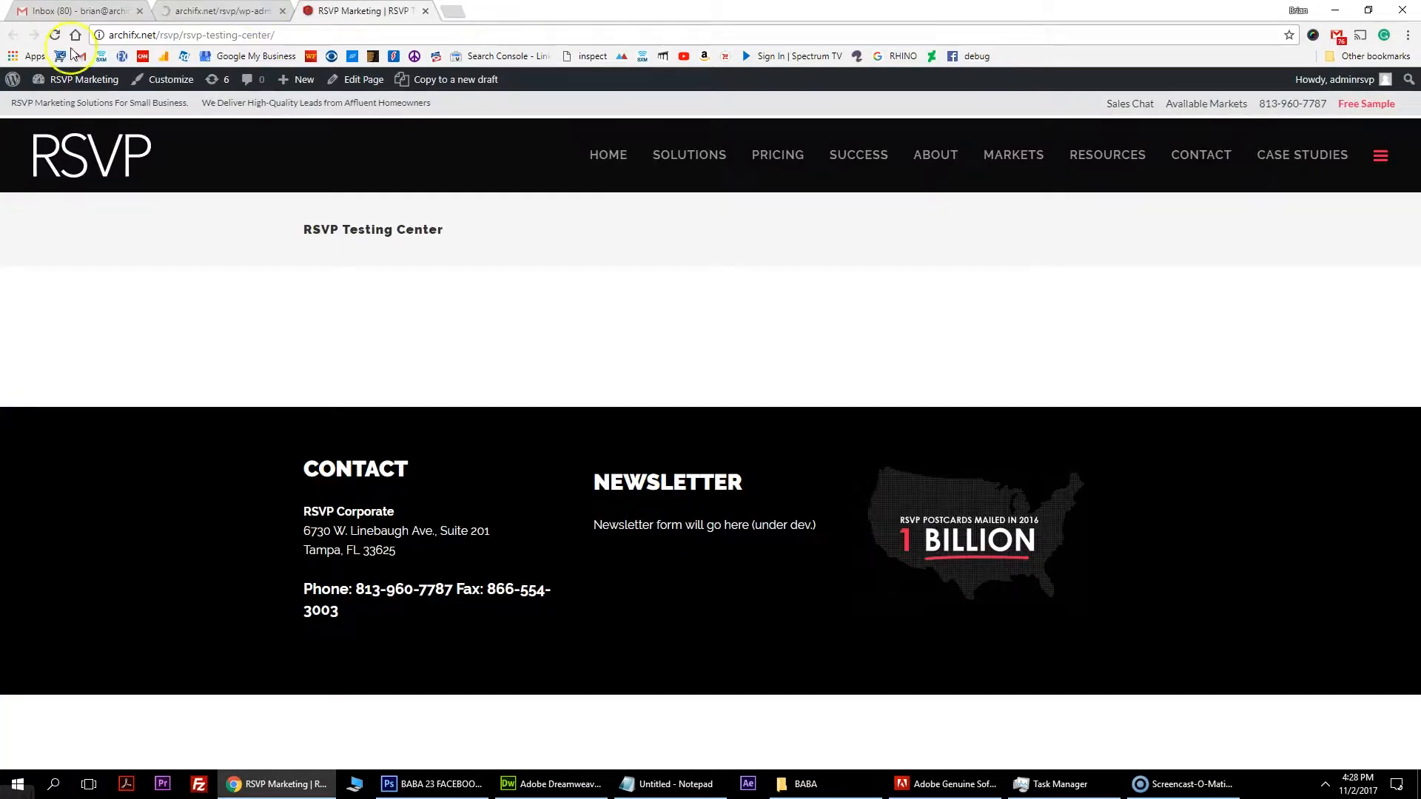
left_click(54, 35)
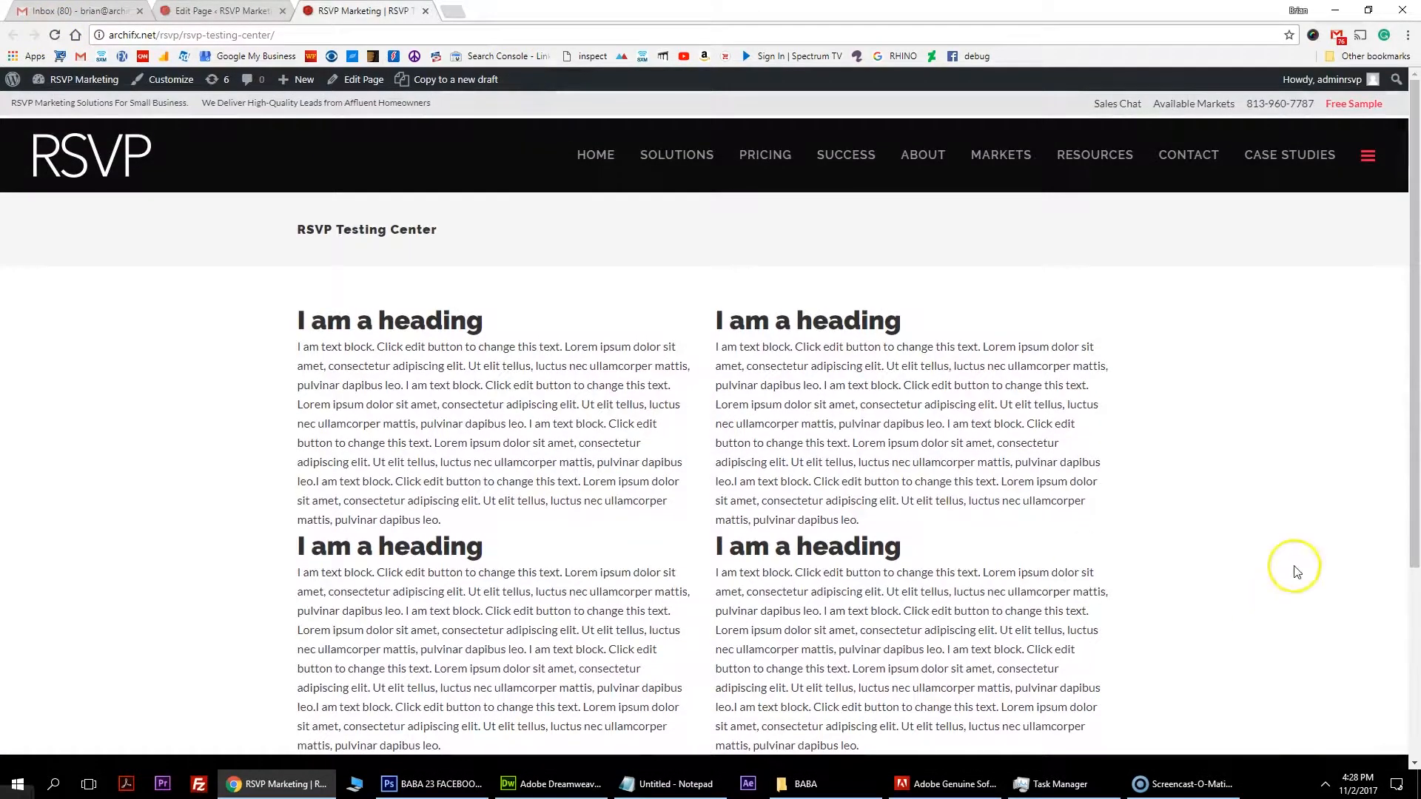
scroll(821, 376, "down", 1)
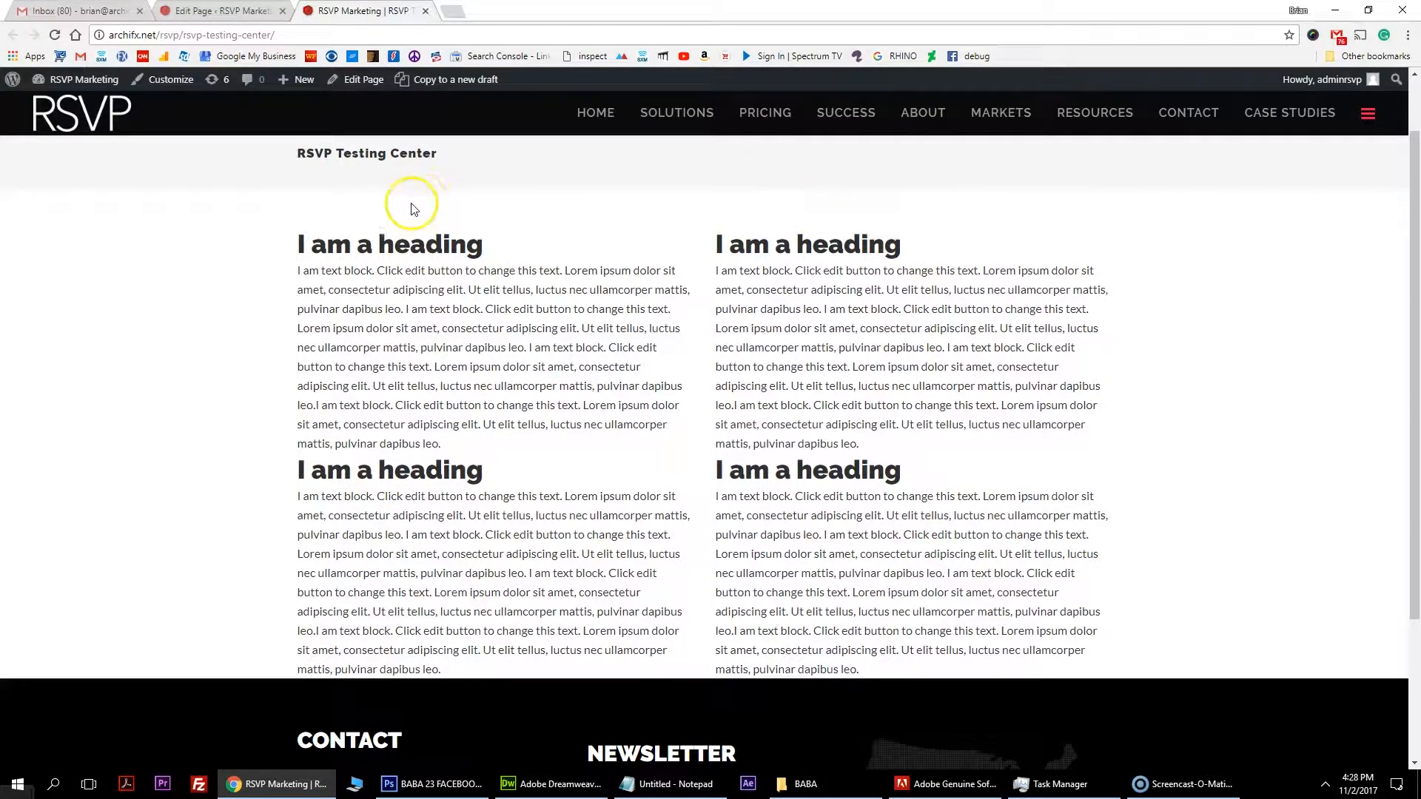
left_click_drag(296, 451, 341, 466)
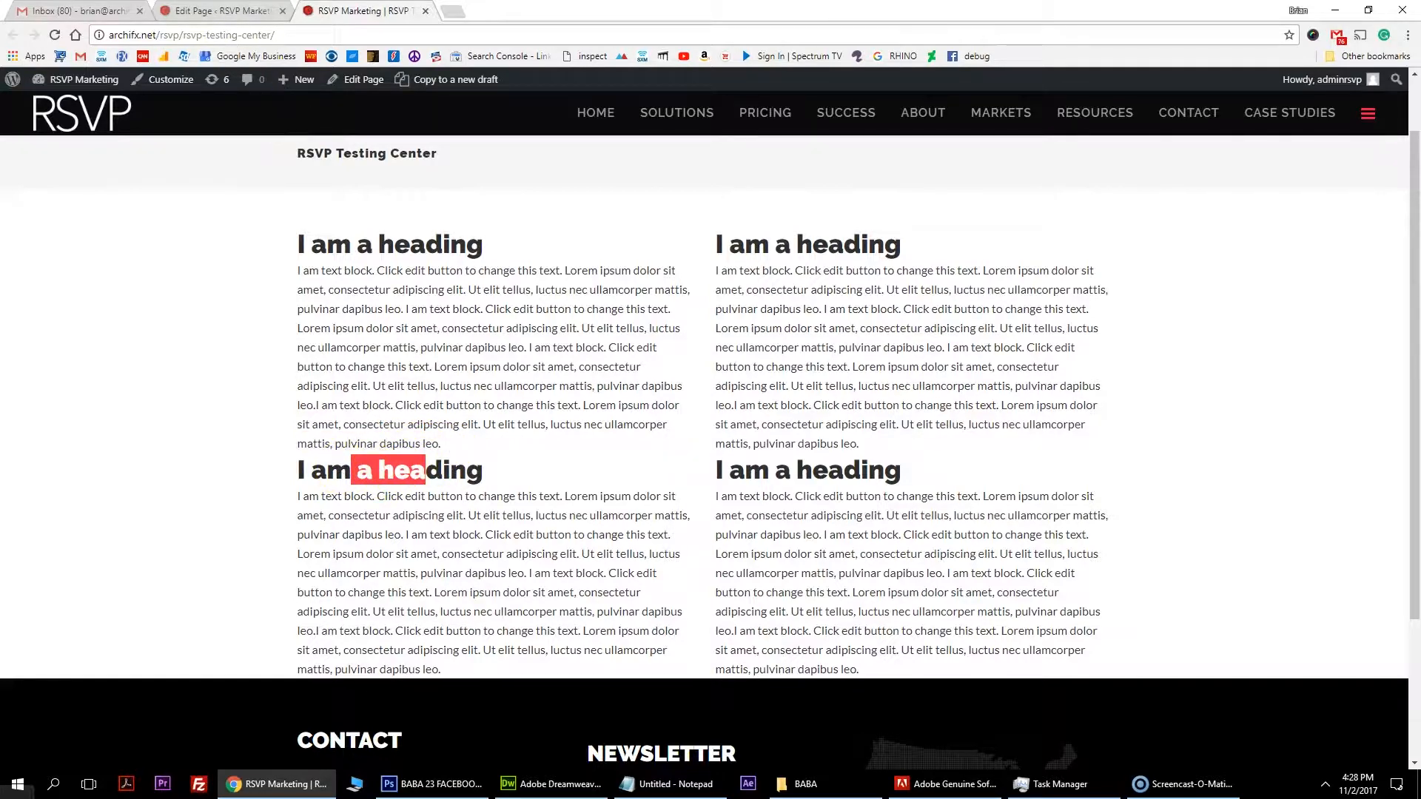
- Add an Empty Space element with a height of 60px and move its row between the two text rows
left_click(222, 10)
scroll(390, 343, "down", 4)
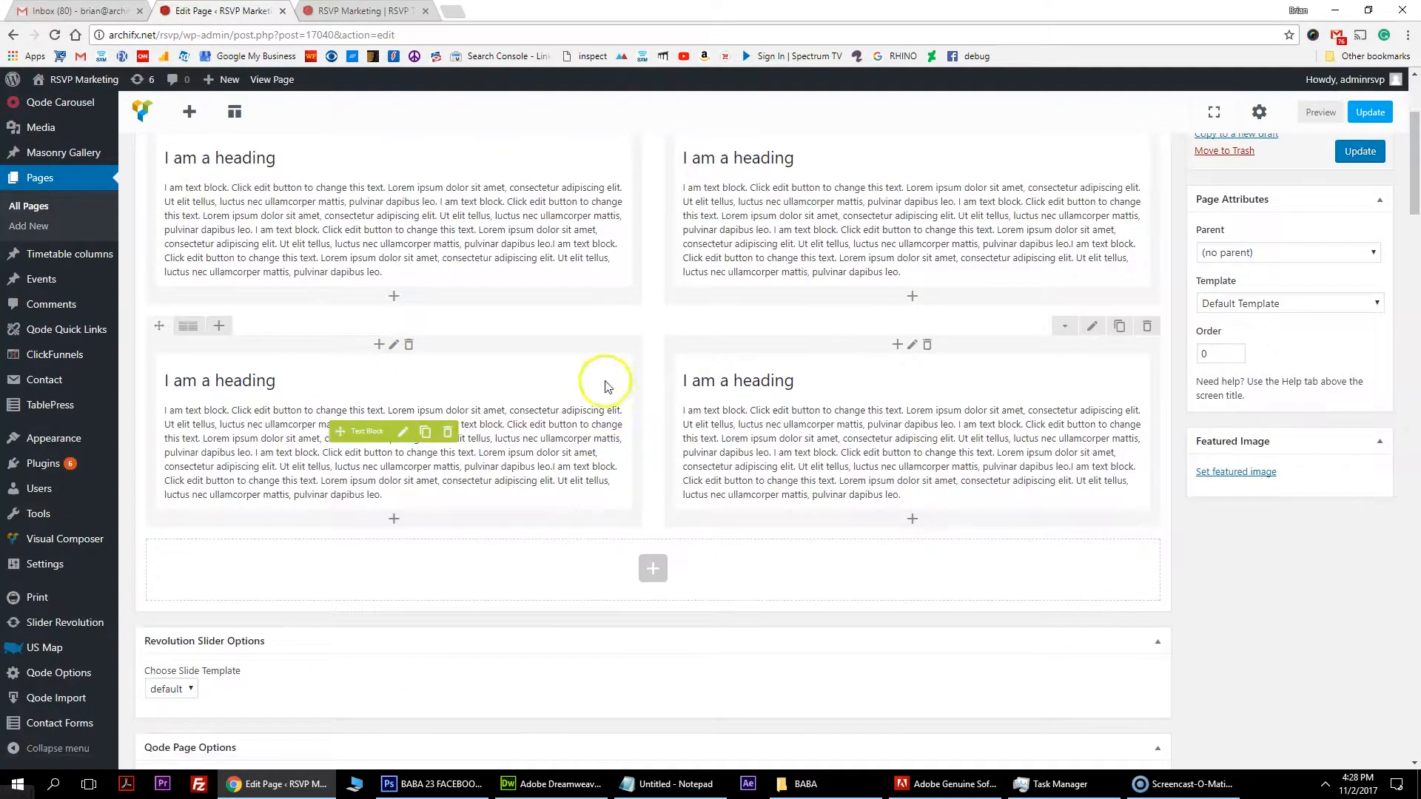
scroll(610, 410, "up", 2)
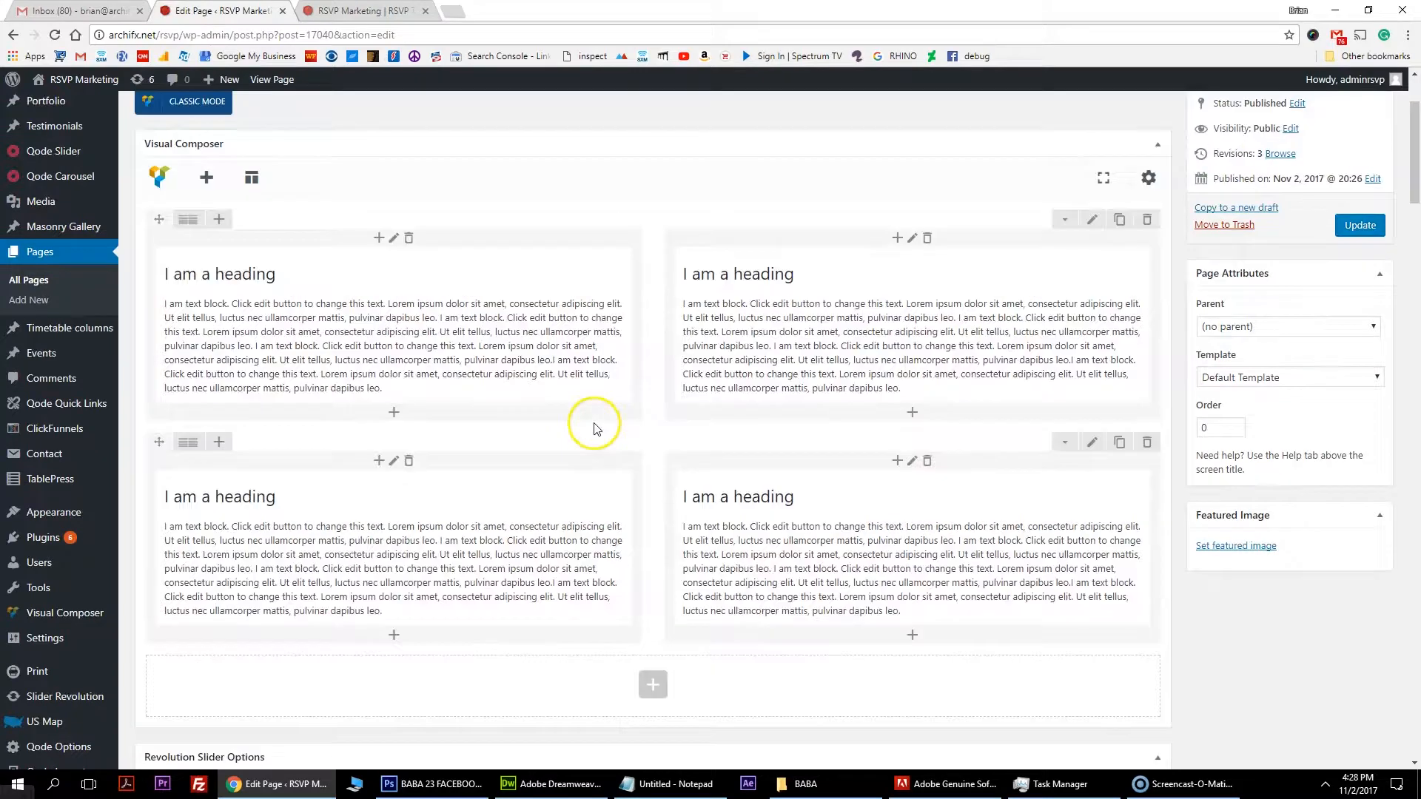
left_click(661, 685)
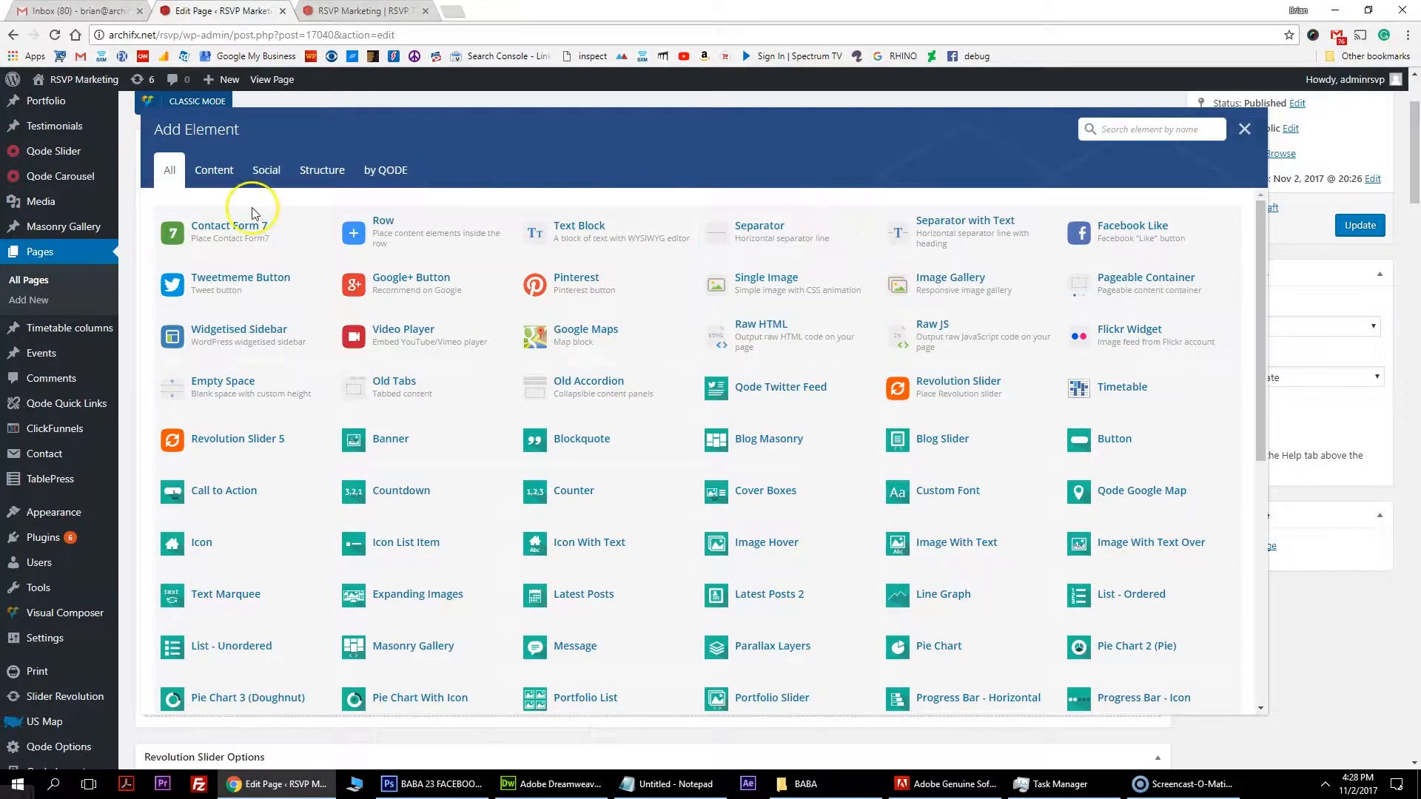
left_click(226, 384)
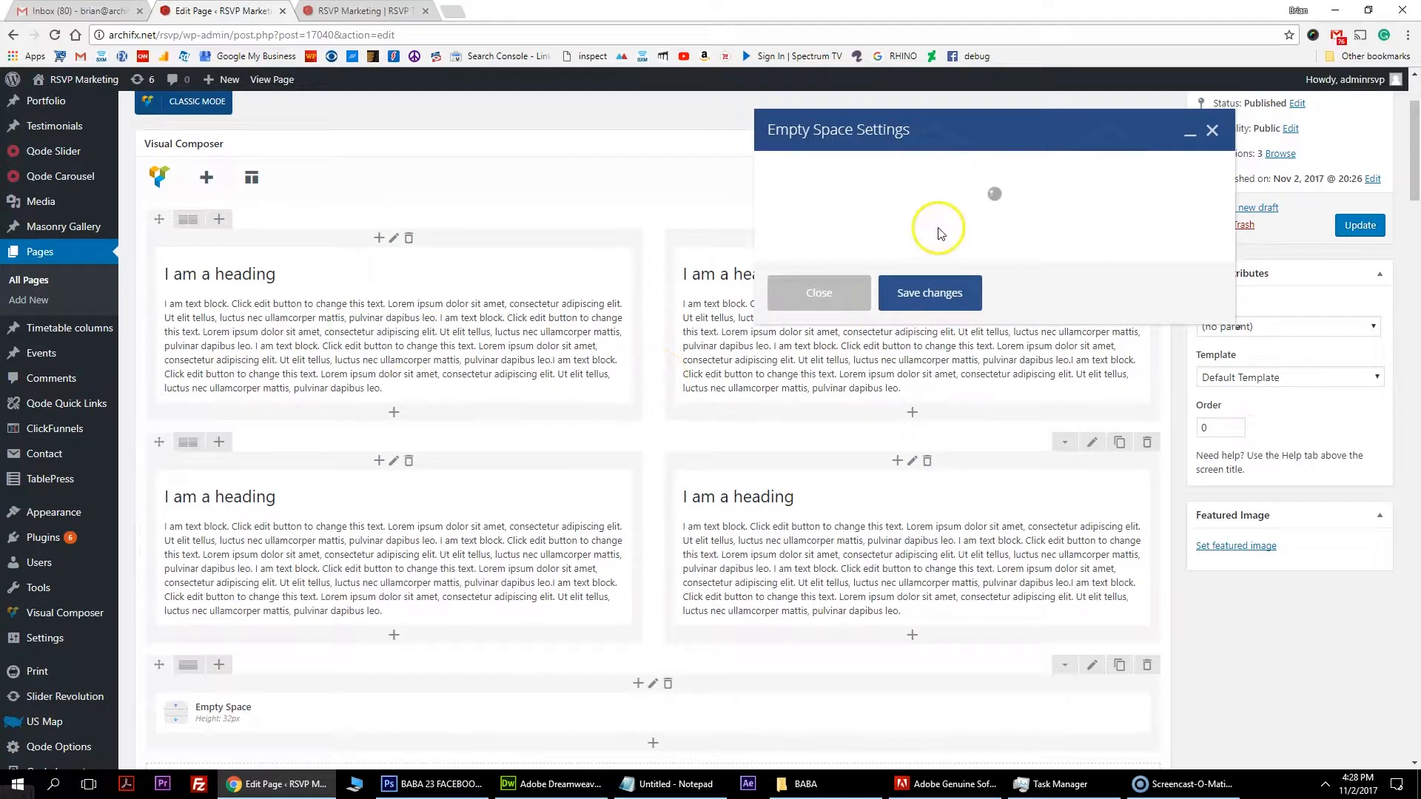
left_click(786, 234)
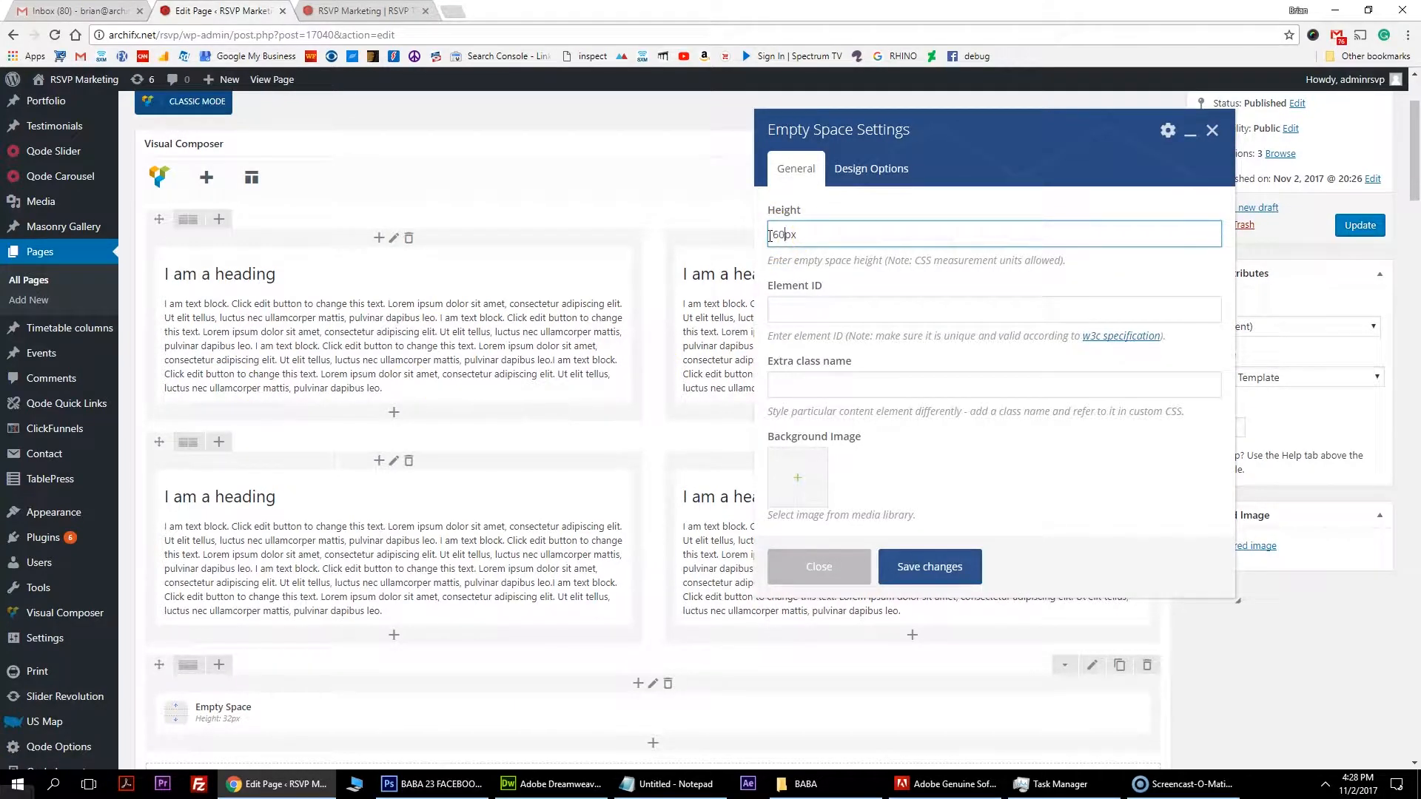
left_click(898, 572)
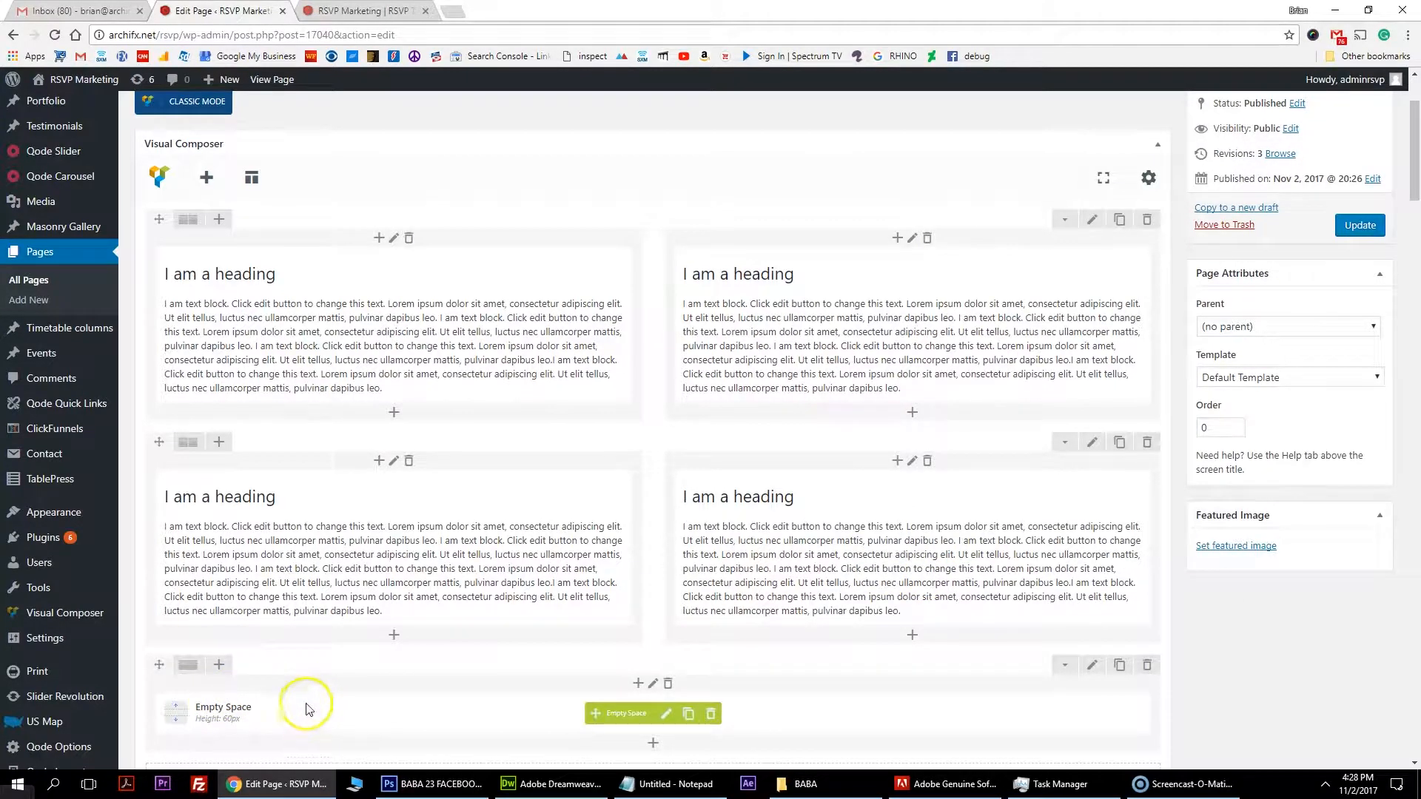
left_click_drag(159, 665, 149, 433)
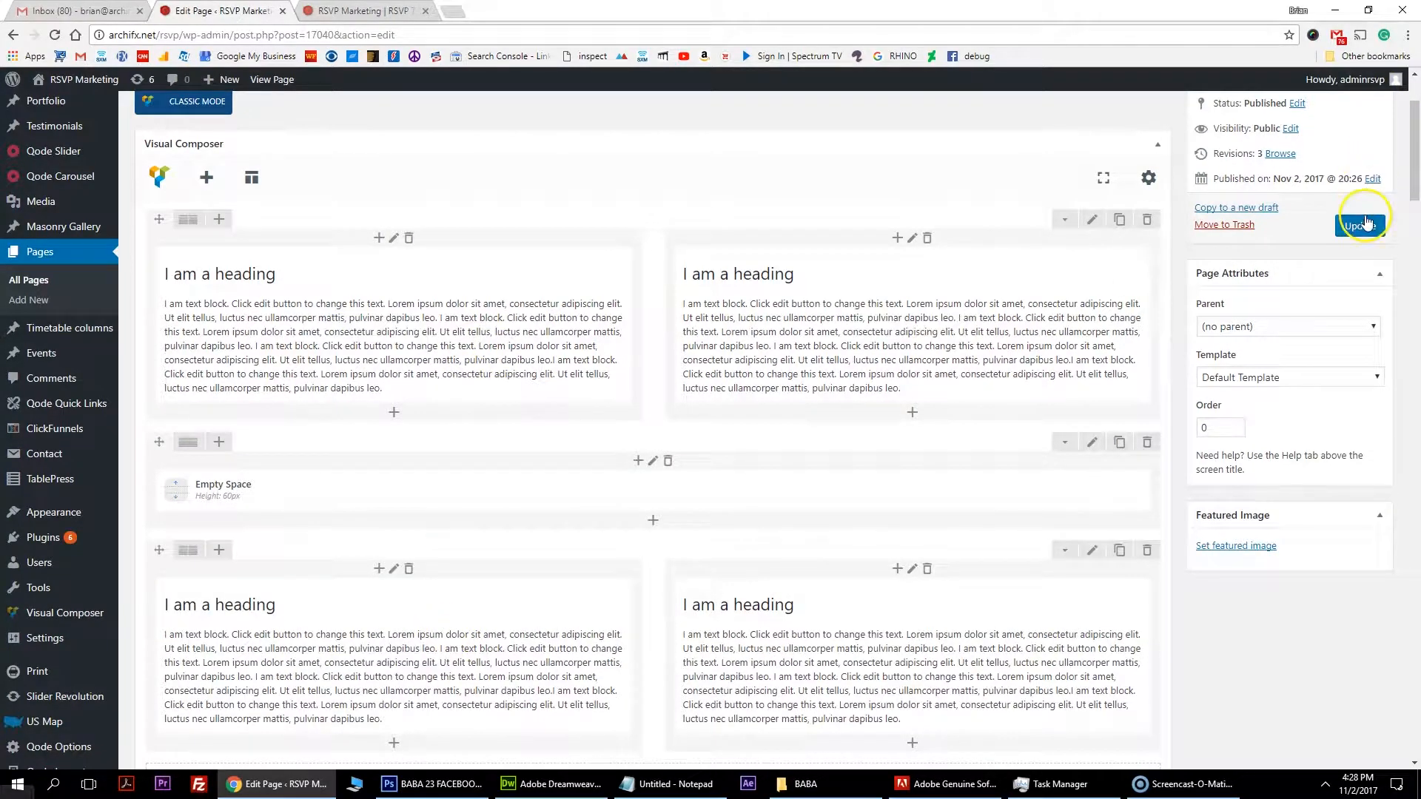
- Update the page and reload the live version to check the gap between the rows and above the footer
key("ctrl+Tab")
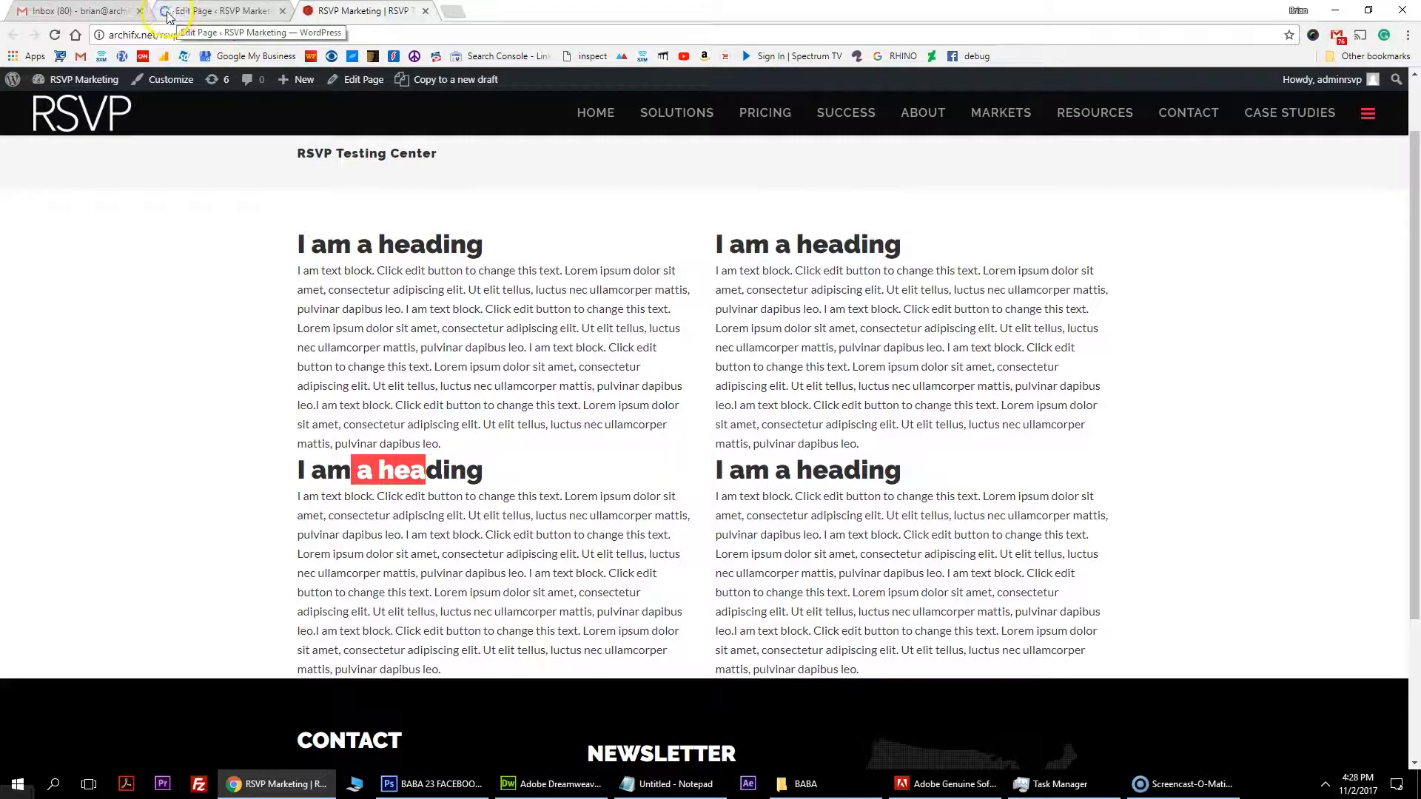
left_click(55, 36)
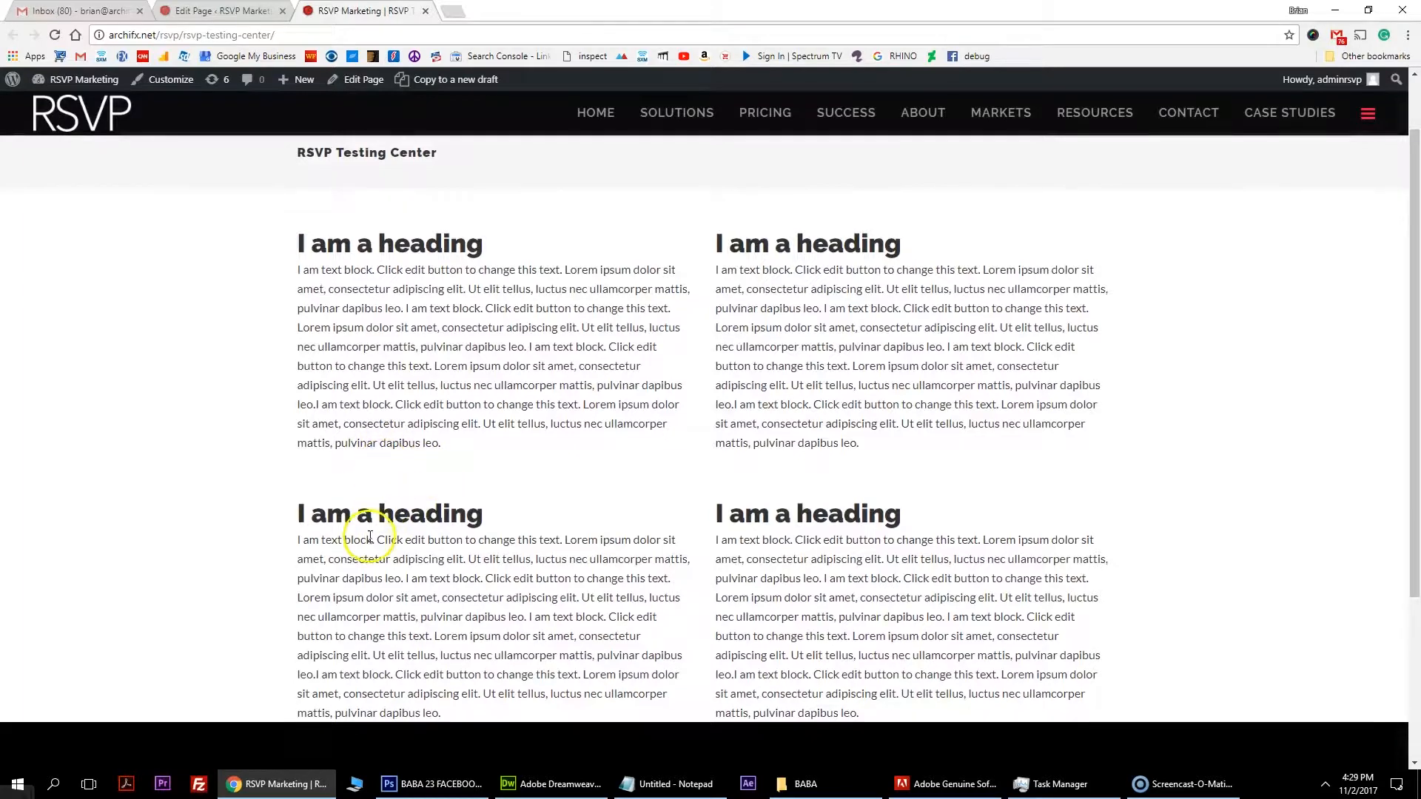
scroll(370, 537, "down", 3)
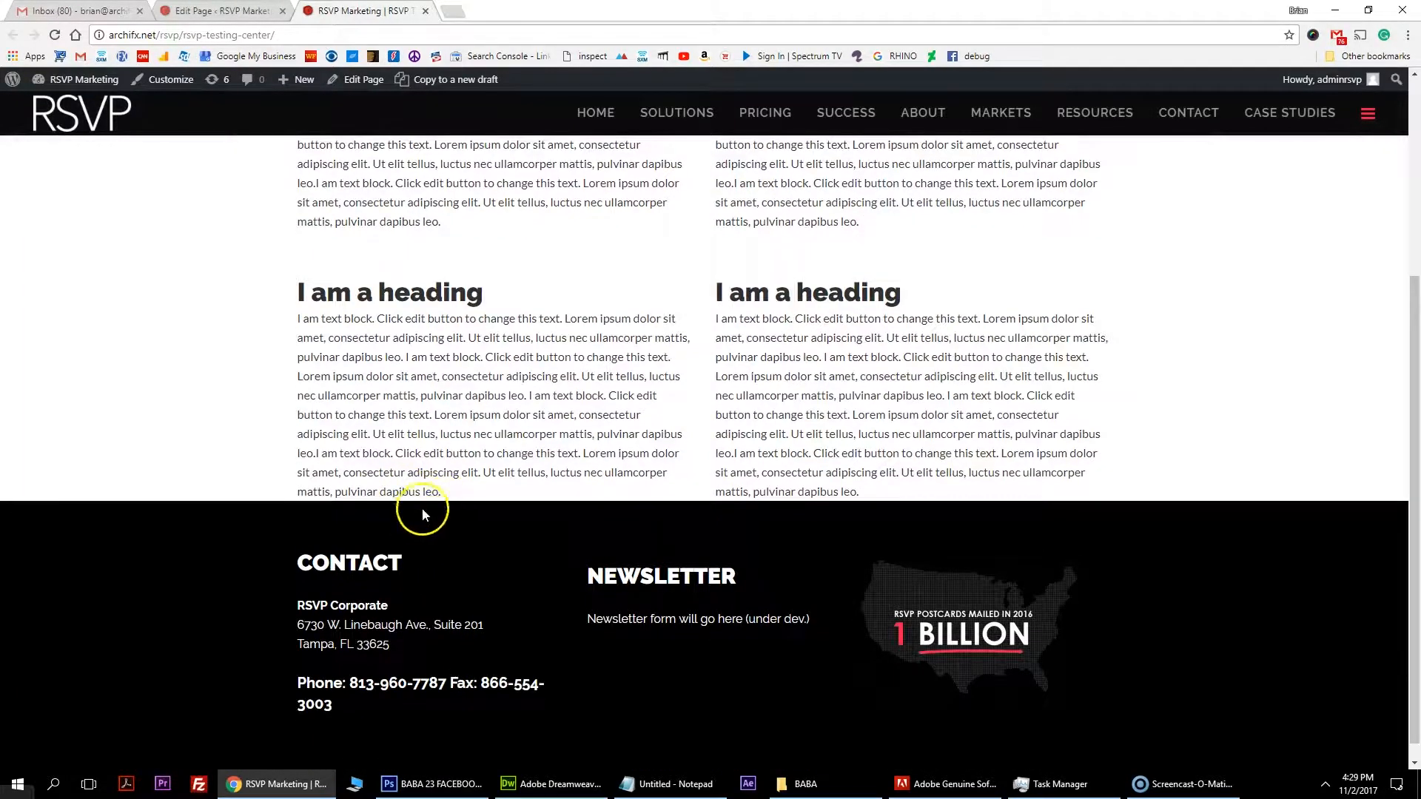
- Try placing a duplicate of the Empty Space row below the last text row, and delete that duplicate
left_click(216, 11)
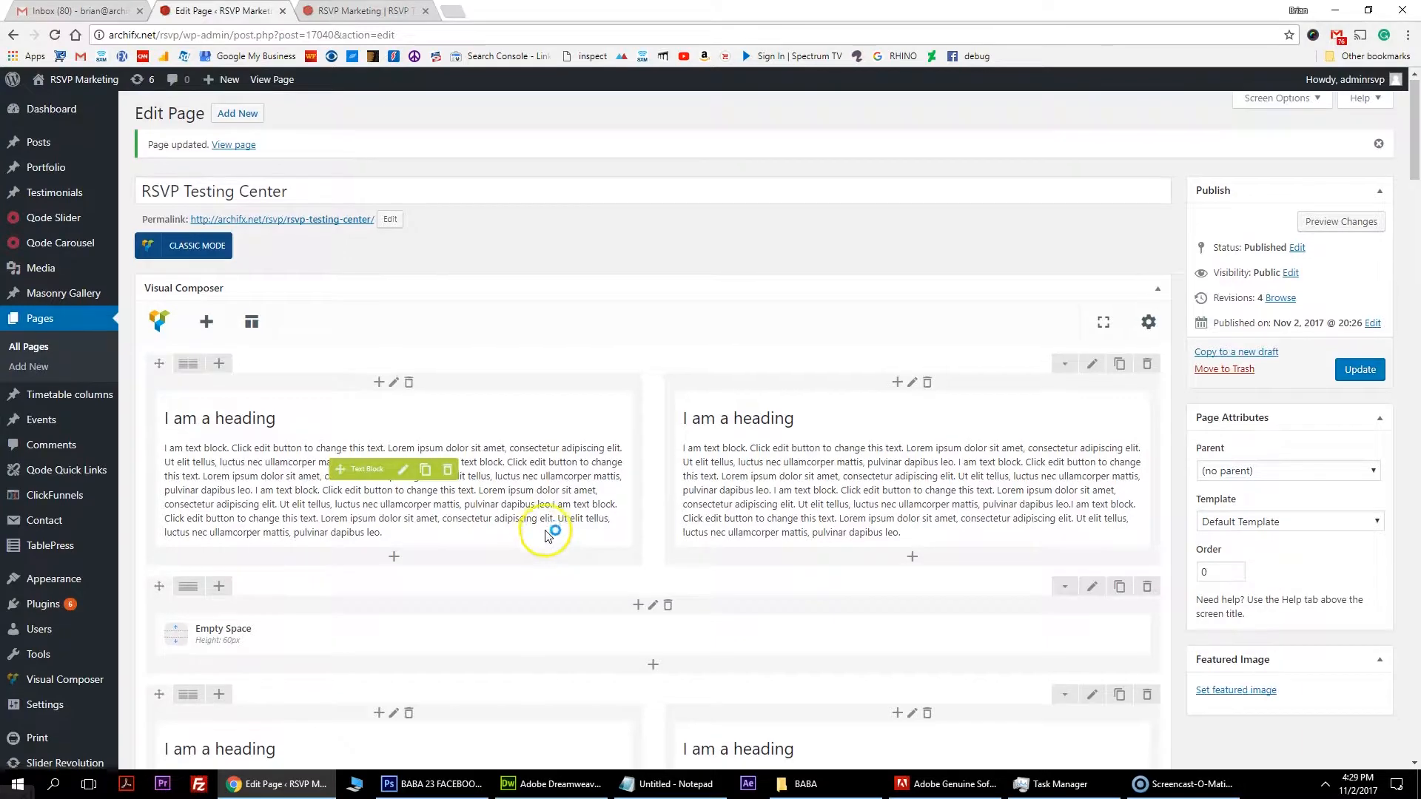
scroll(553, 531, "down", 5)
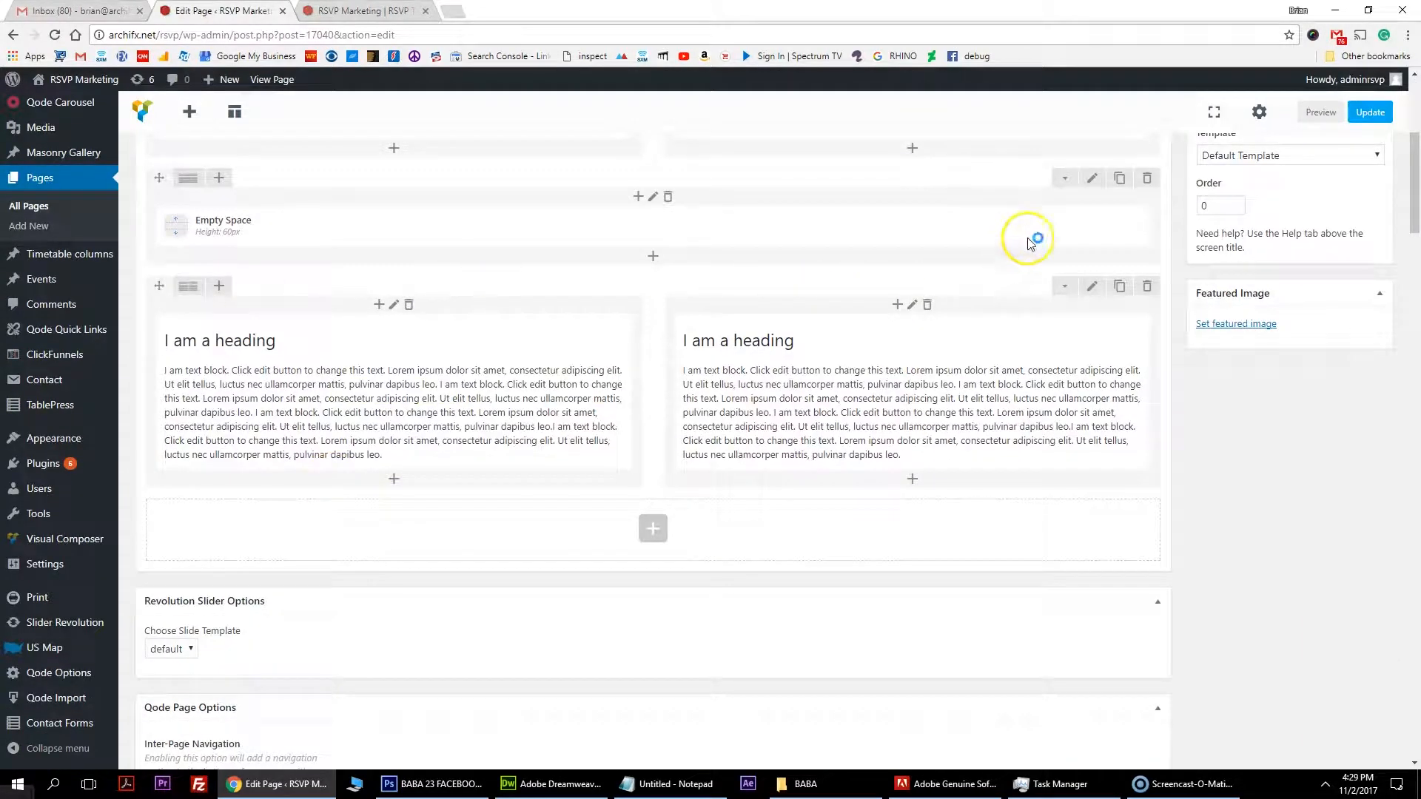
left_click(1119, 177)
mouse_move(158, 287)
left_mouse_down()
mouse_move(158, 523)
mouse_move(113, 564)
left_mouse_up()
left_click(1148, 511)
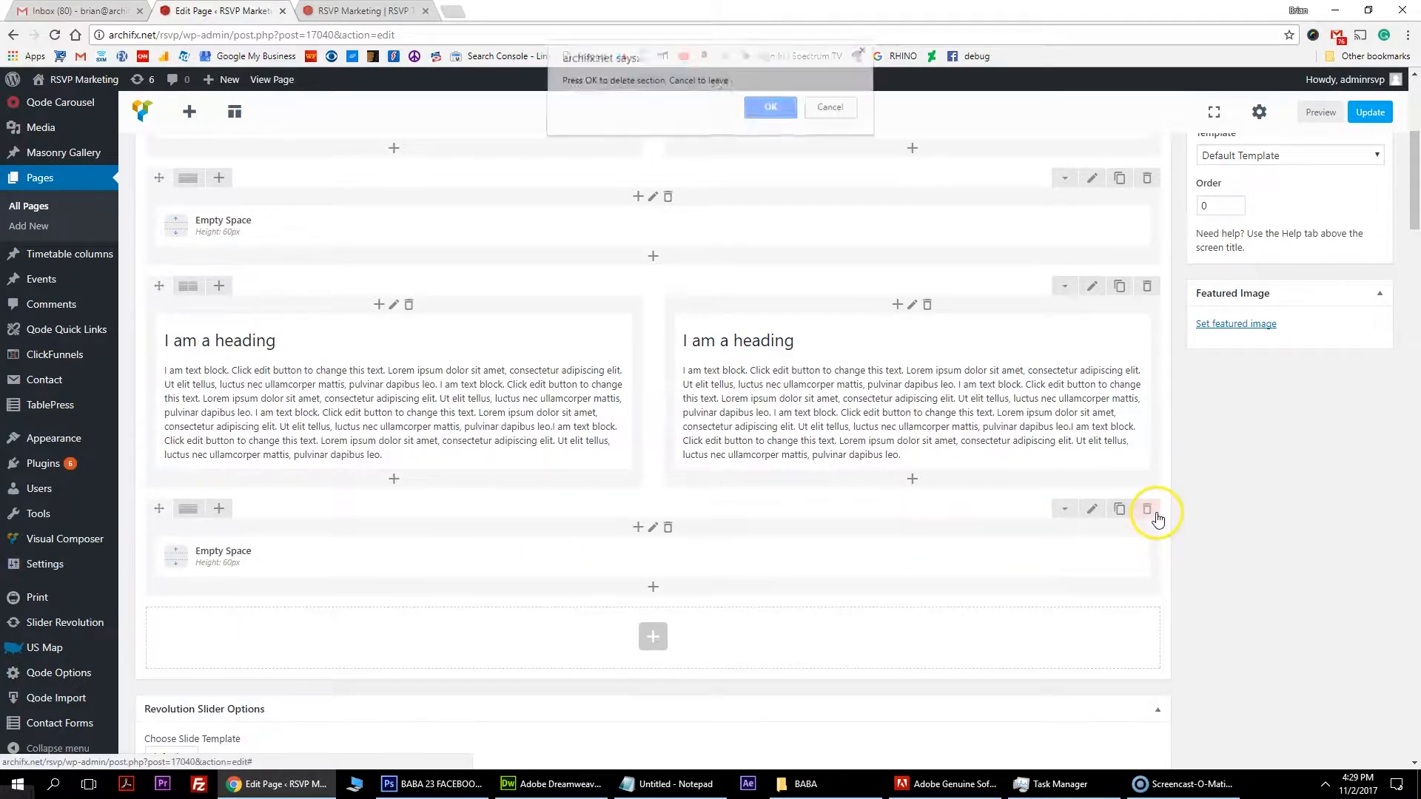
left_click(772, 108)
- Give the second two-column text row a bottom margin of 60 in its design options and save the changes
left_click(1094, 287)
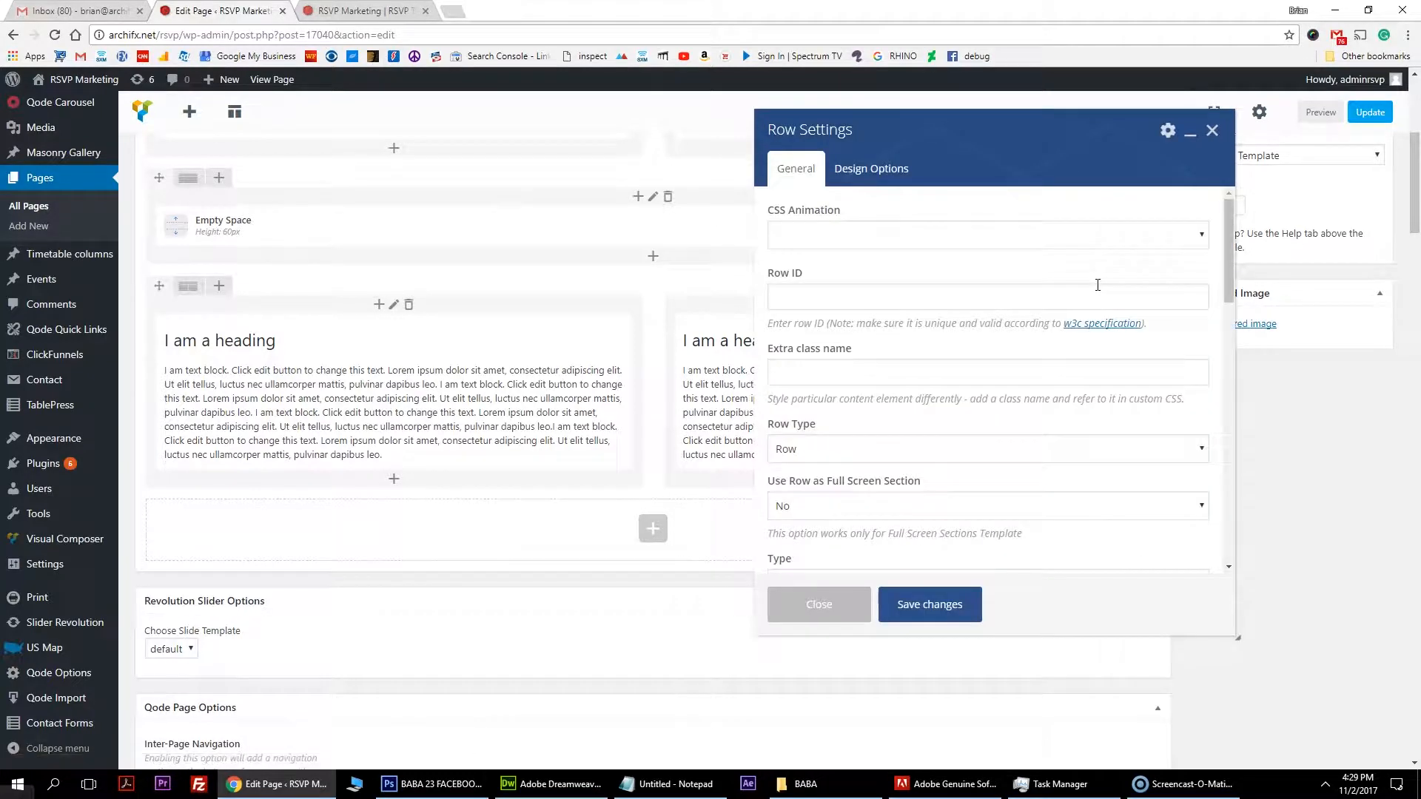
left_click(1213, 131)
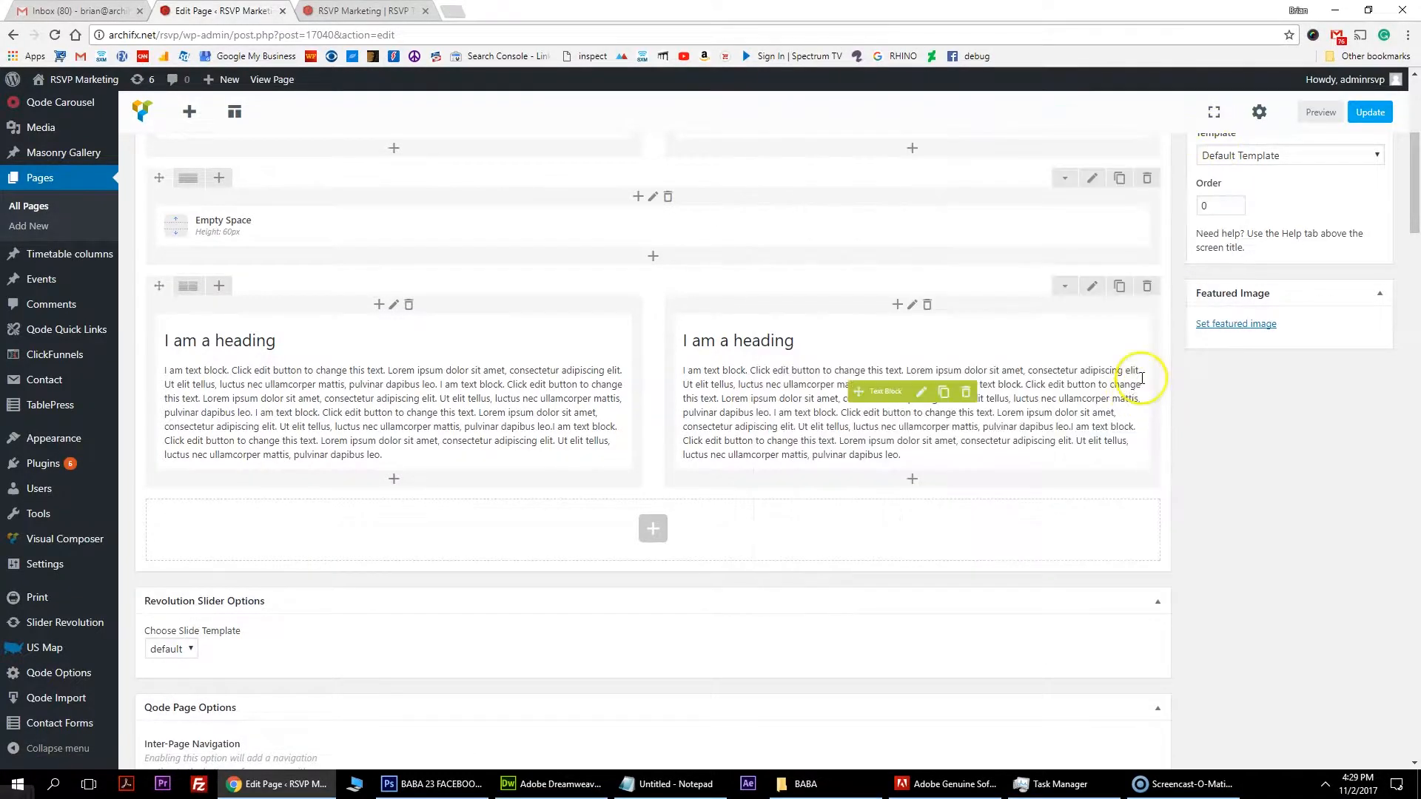
left_click(1094, 287)
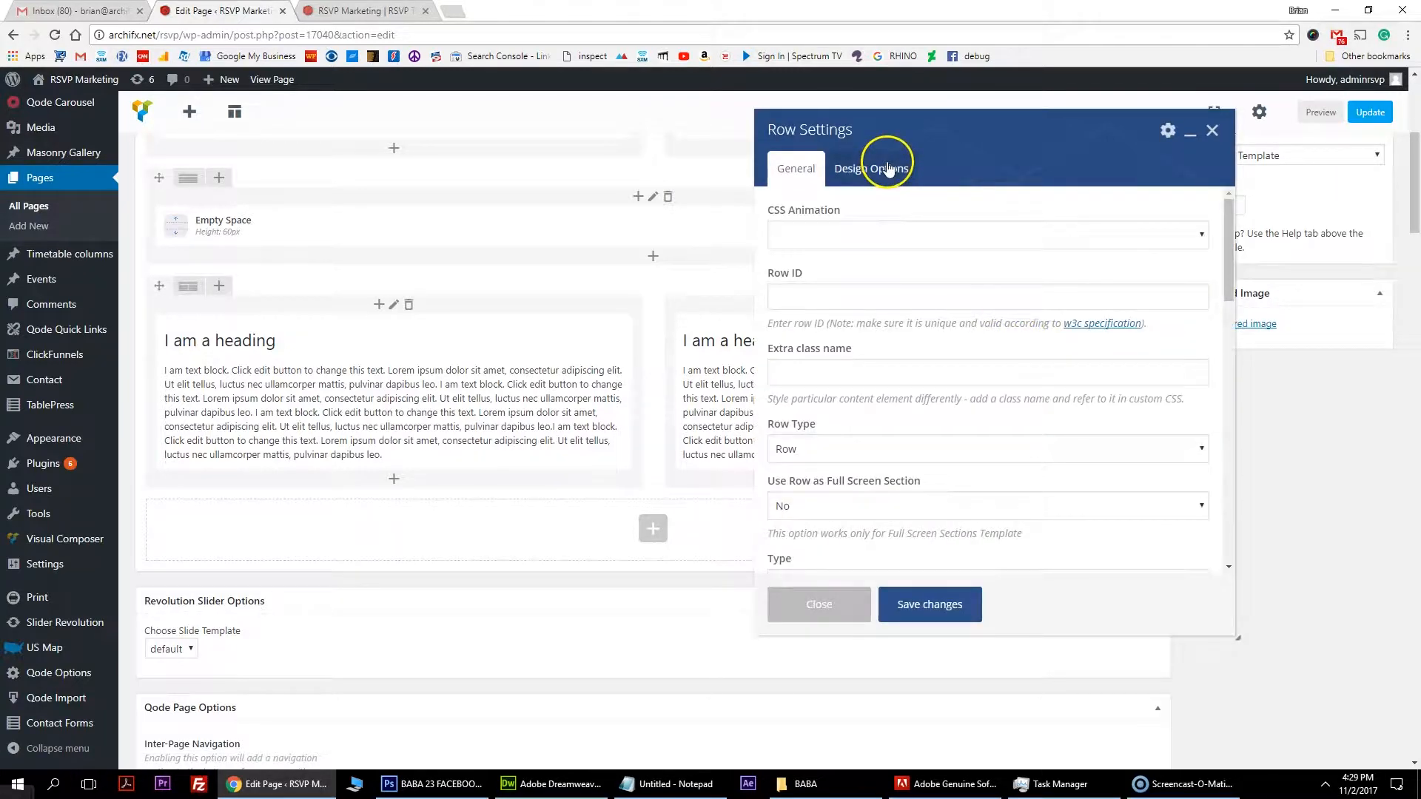
left_click(889, 168)
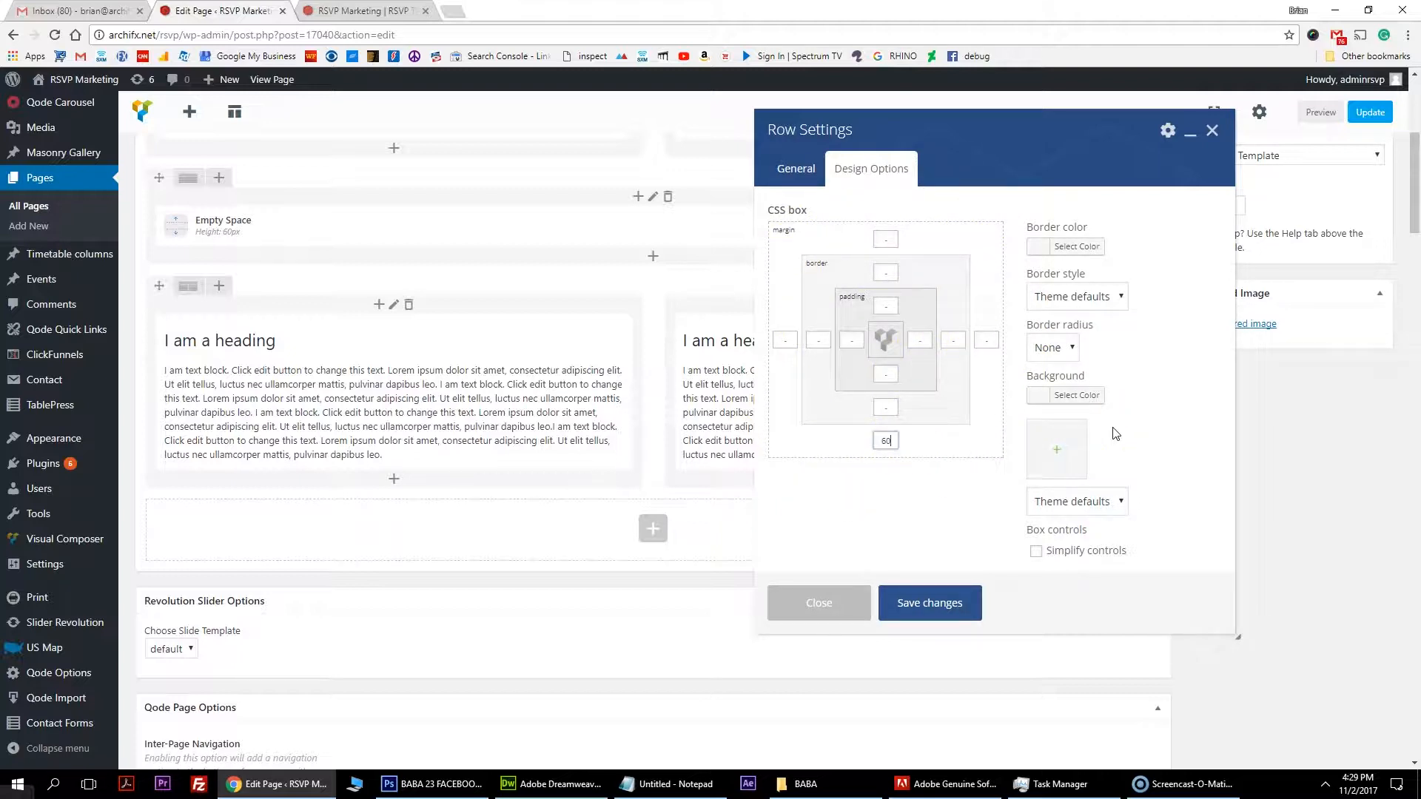
left_click(947, 603)
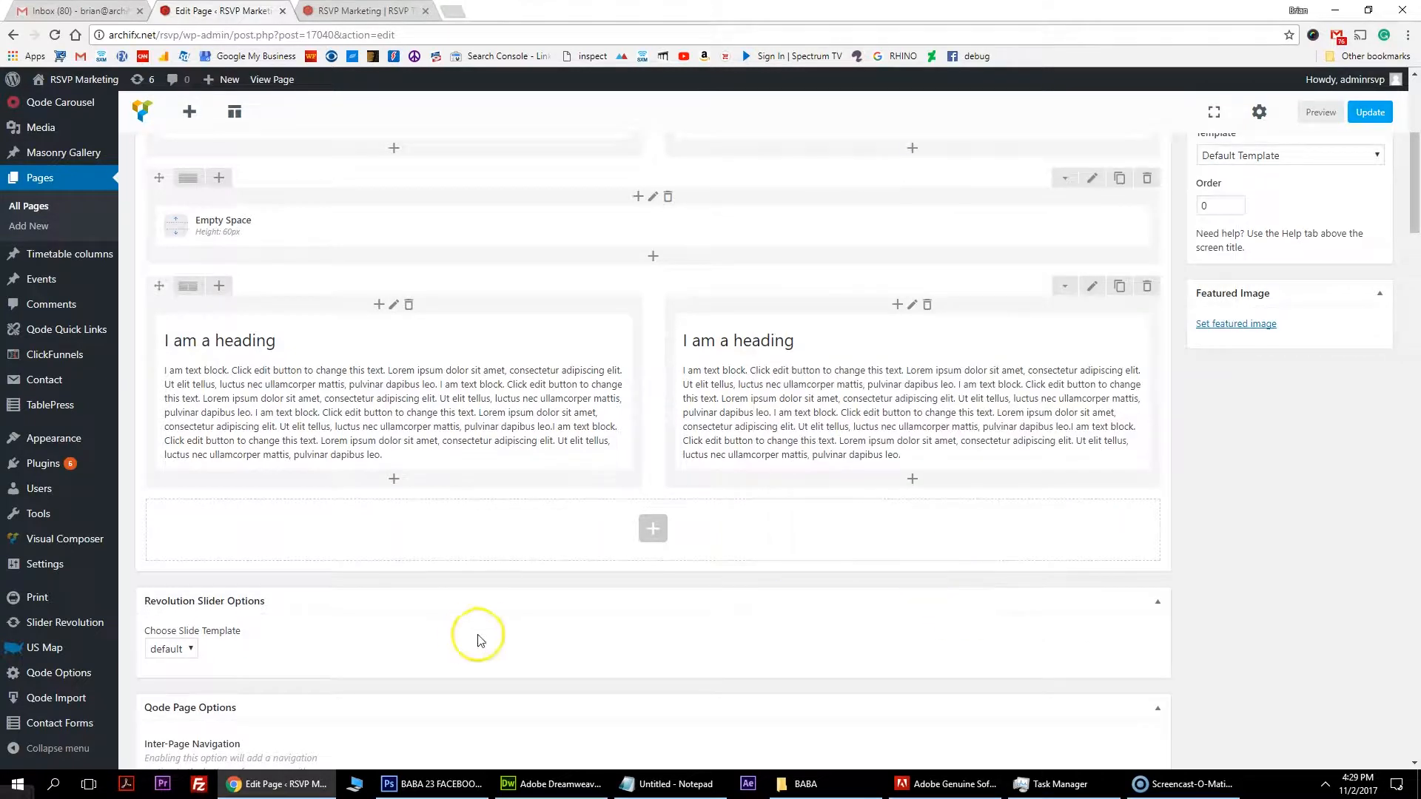
- Update the page and reload the live version to check the spacing above the footer and the page title area
left_click(1370, 117)
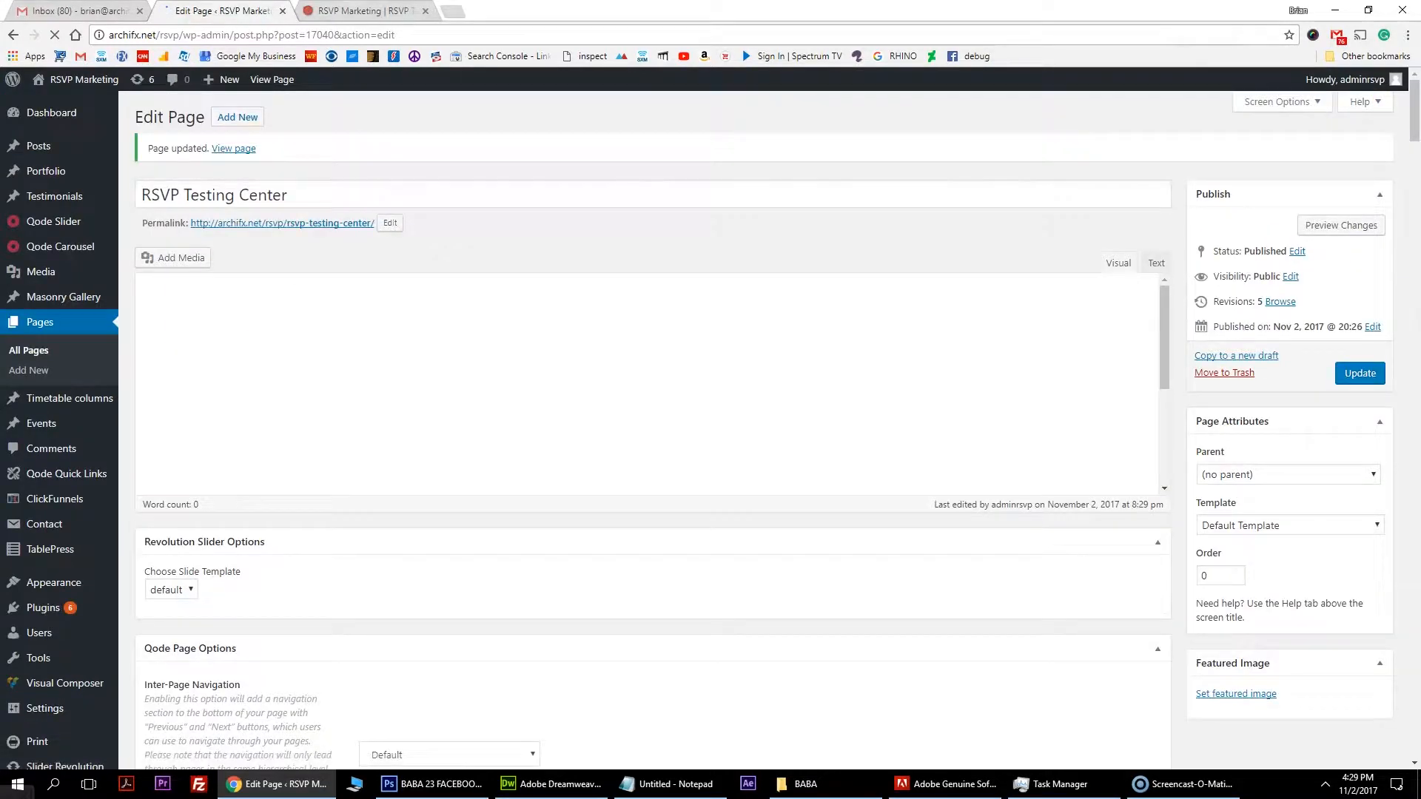
left_click(361, 10)
left_click(55, 35)
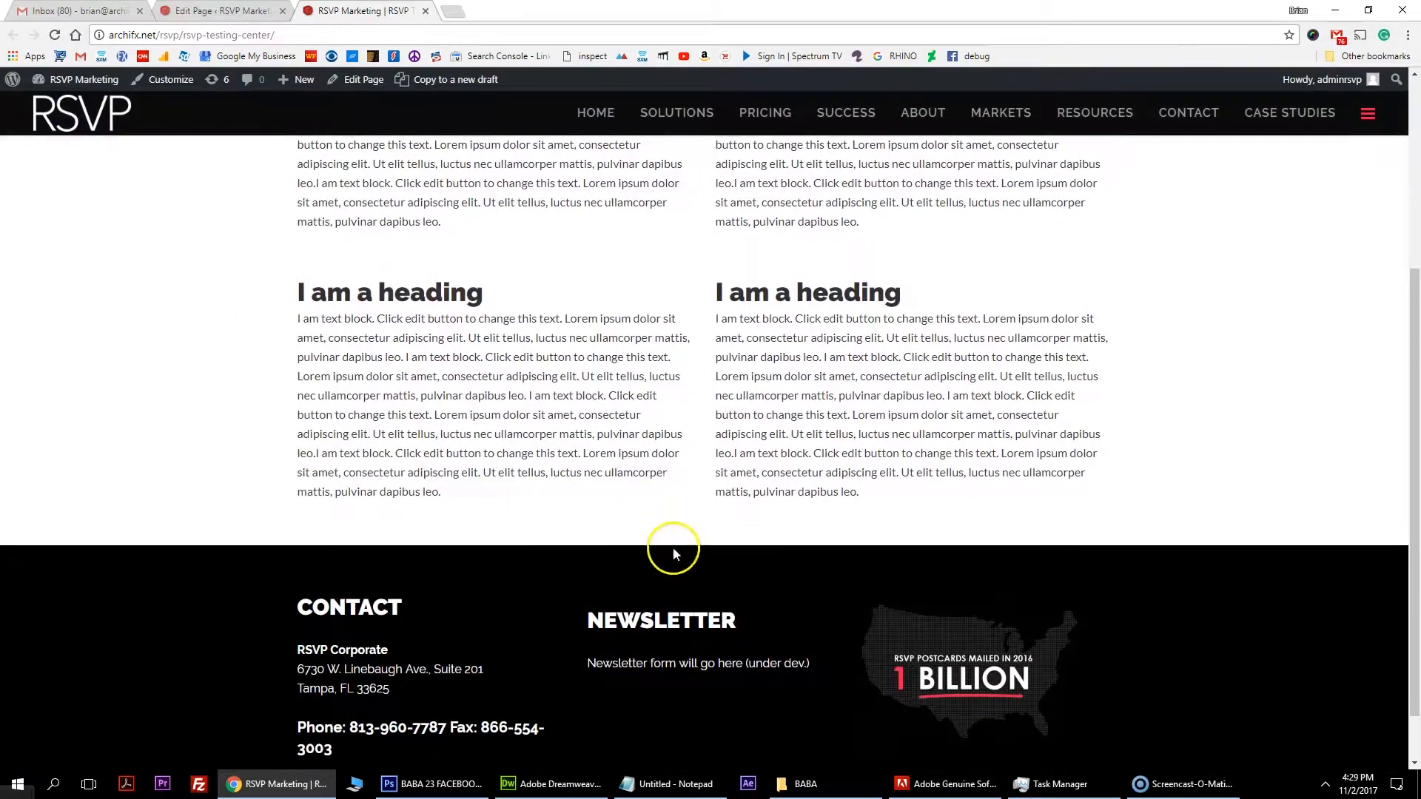
scroll(821, 529, "up", 4)
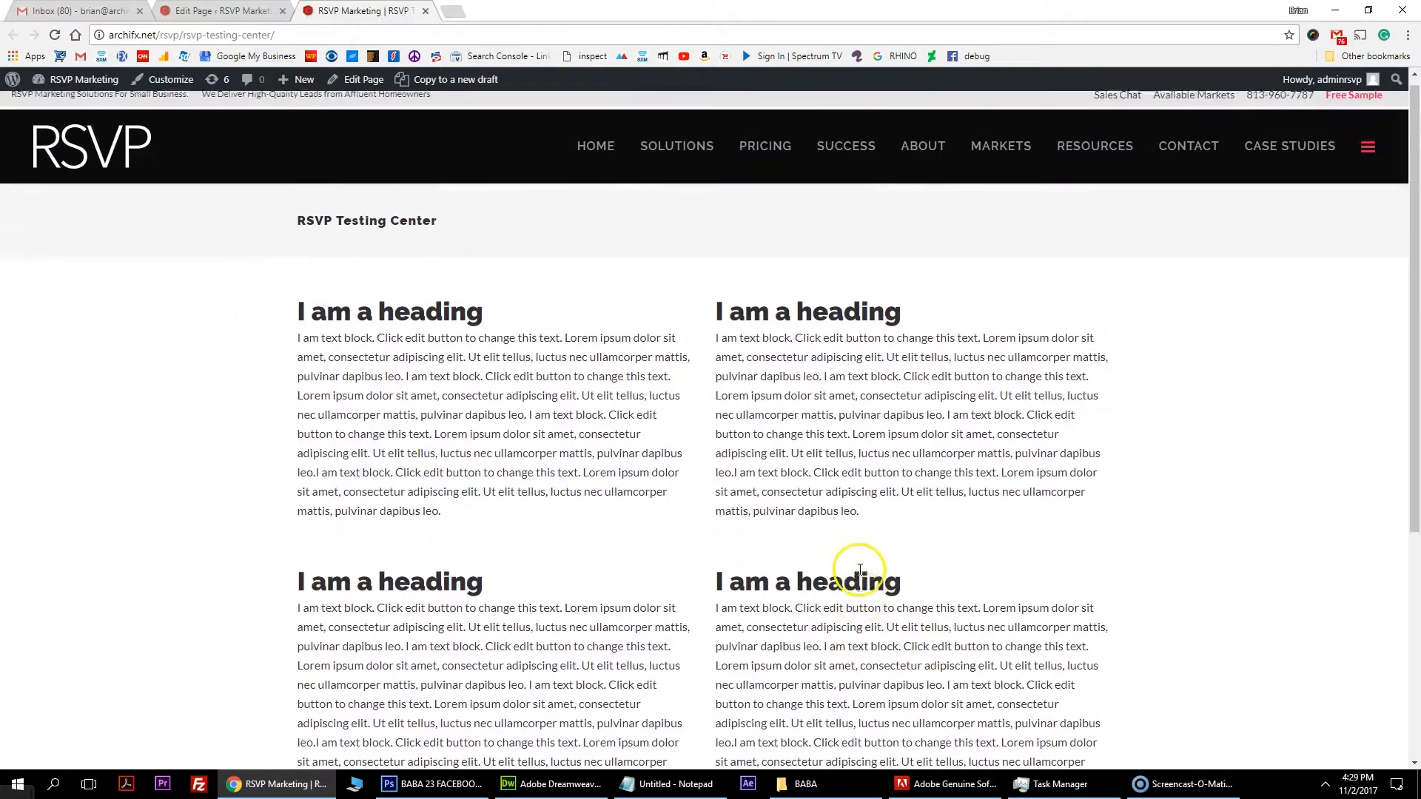
scroll(898, 546, "down", 3)
scroll(802, 635, "up", 4)
left_click_drag(464, 237, 284, 232)
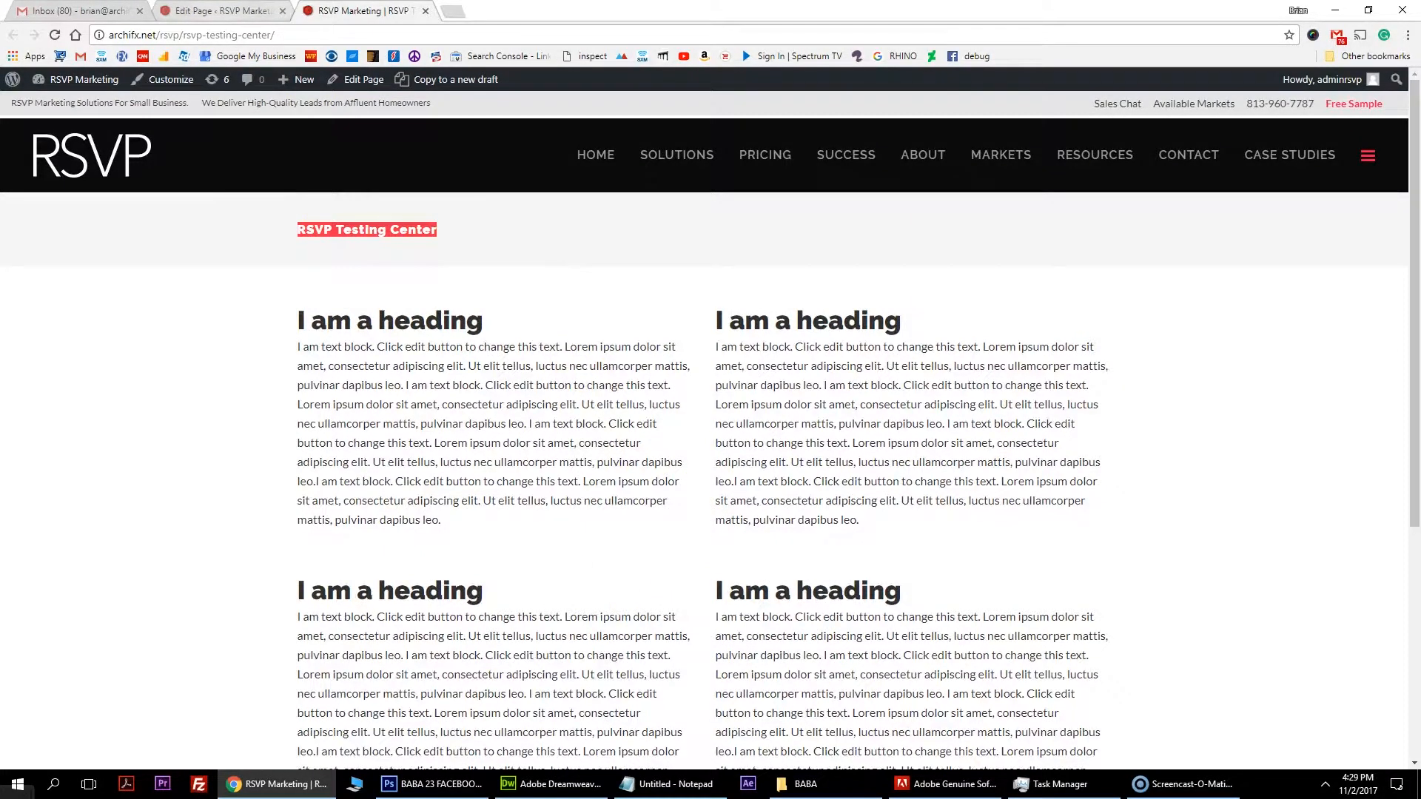
- Turn off the page's title area by setting Don't Show Title Area to Yes in the Qode Title options
left_click(222, 10)
scroll(444, 476, "down", 10)
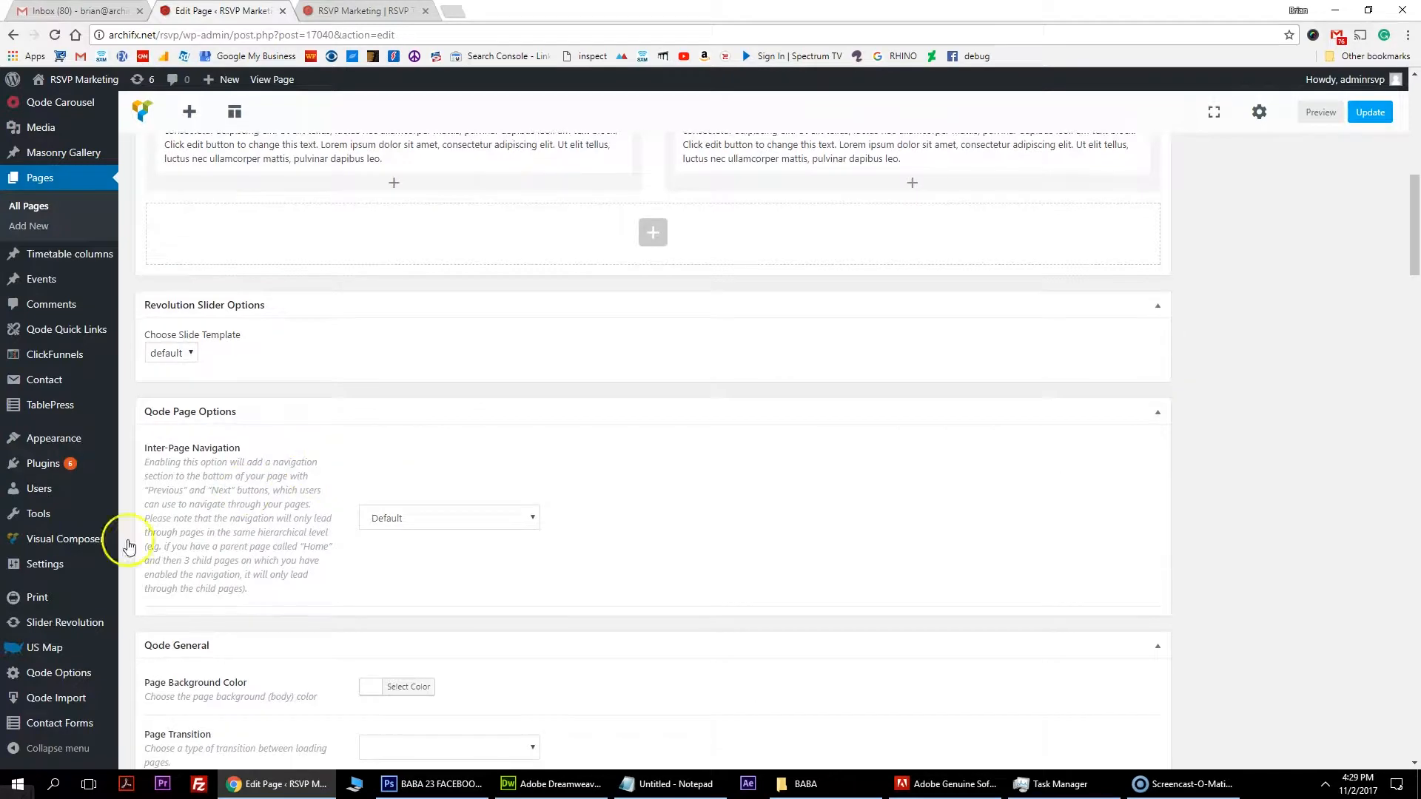
scroll(293, 217, "up", 5)
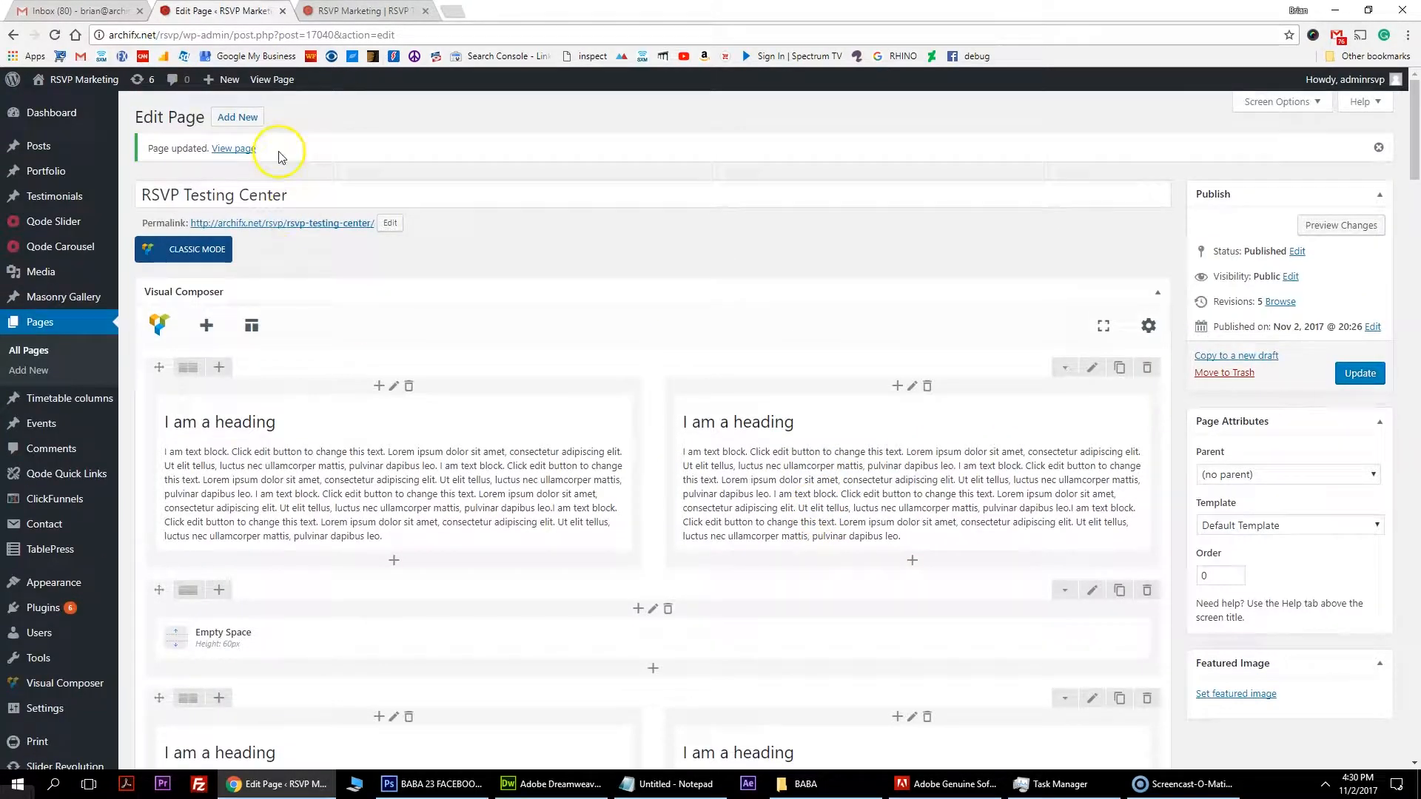
scroll(739, 304, "down", 10)
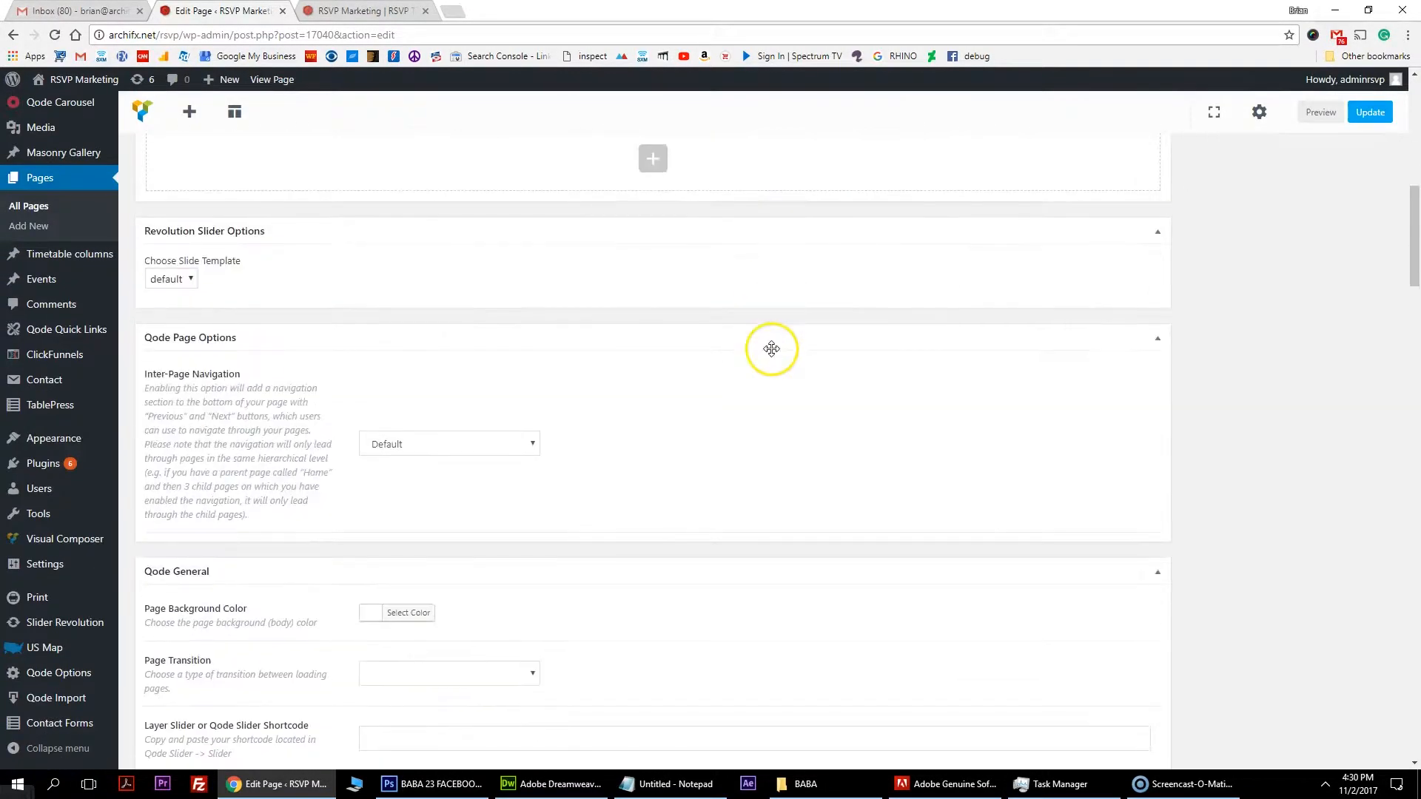
scroll(699, 346, "down", 2)
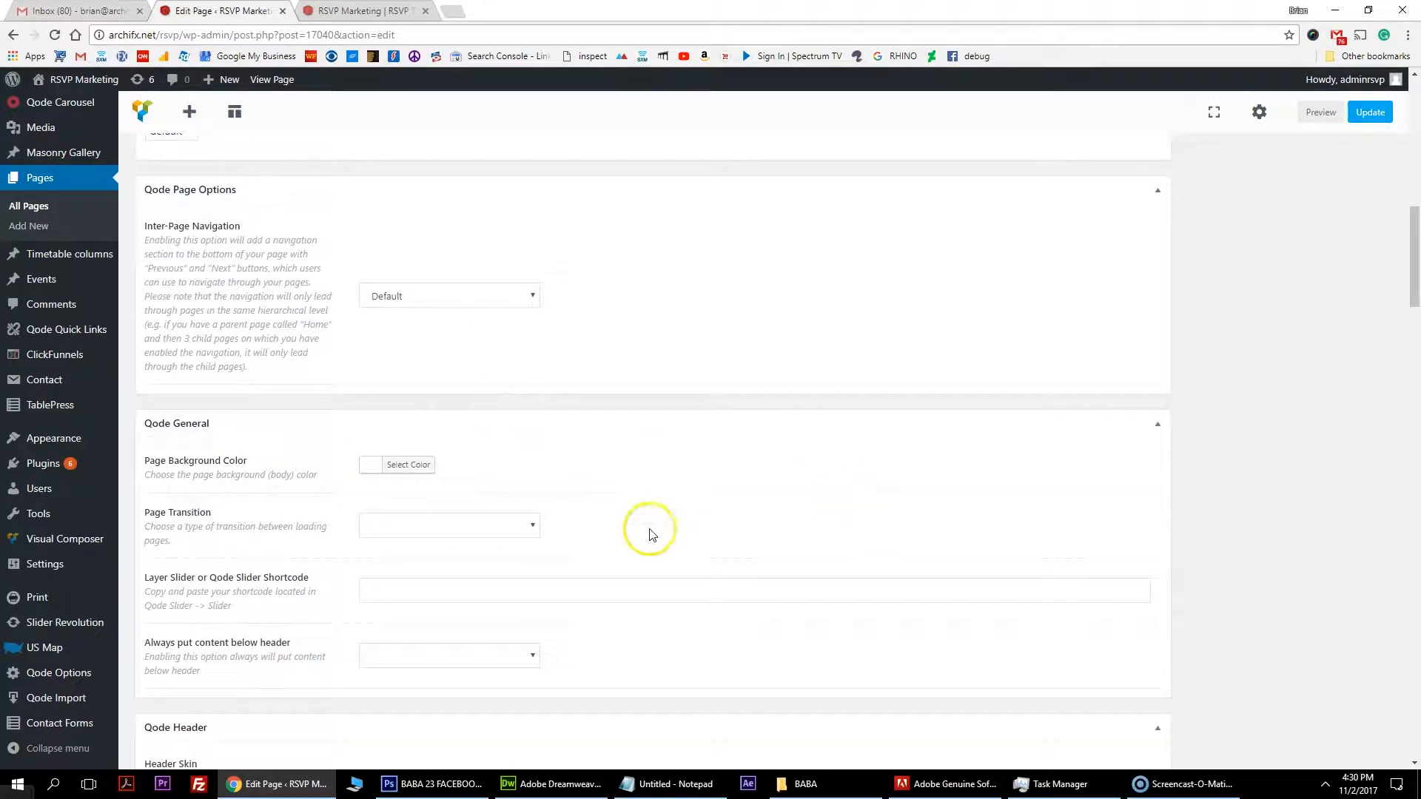
scroll(827, 434, "down", 4)
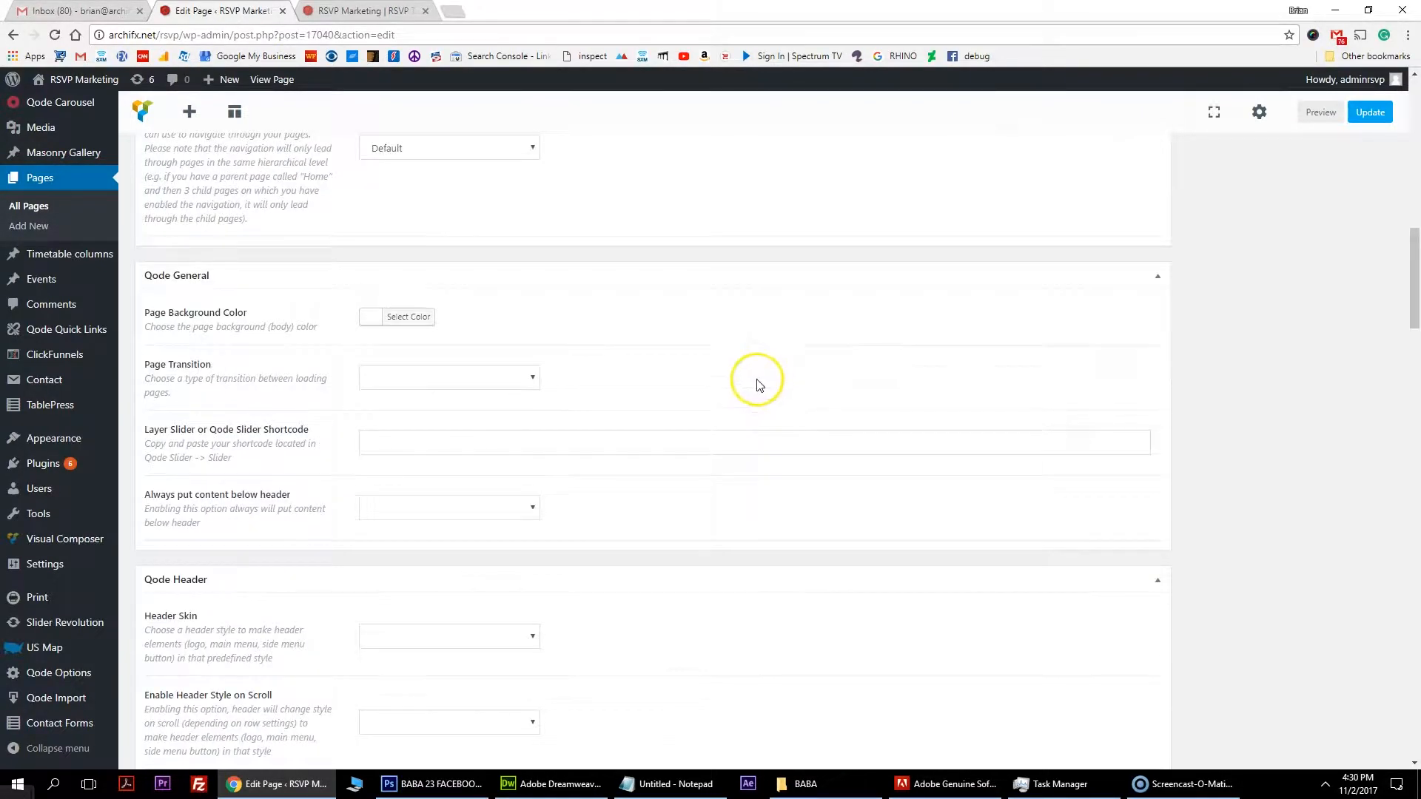
scroll(523, 375, "down", 4)
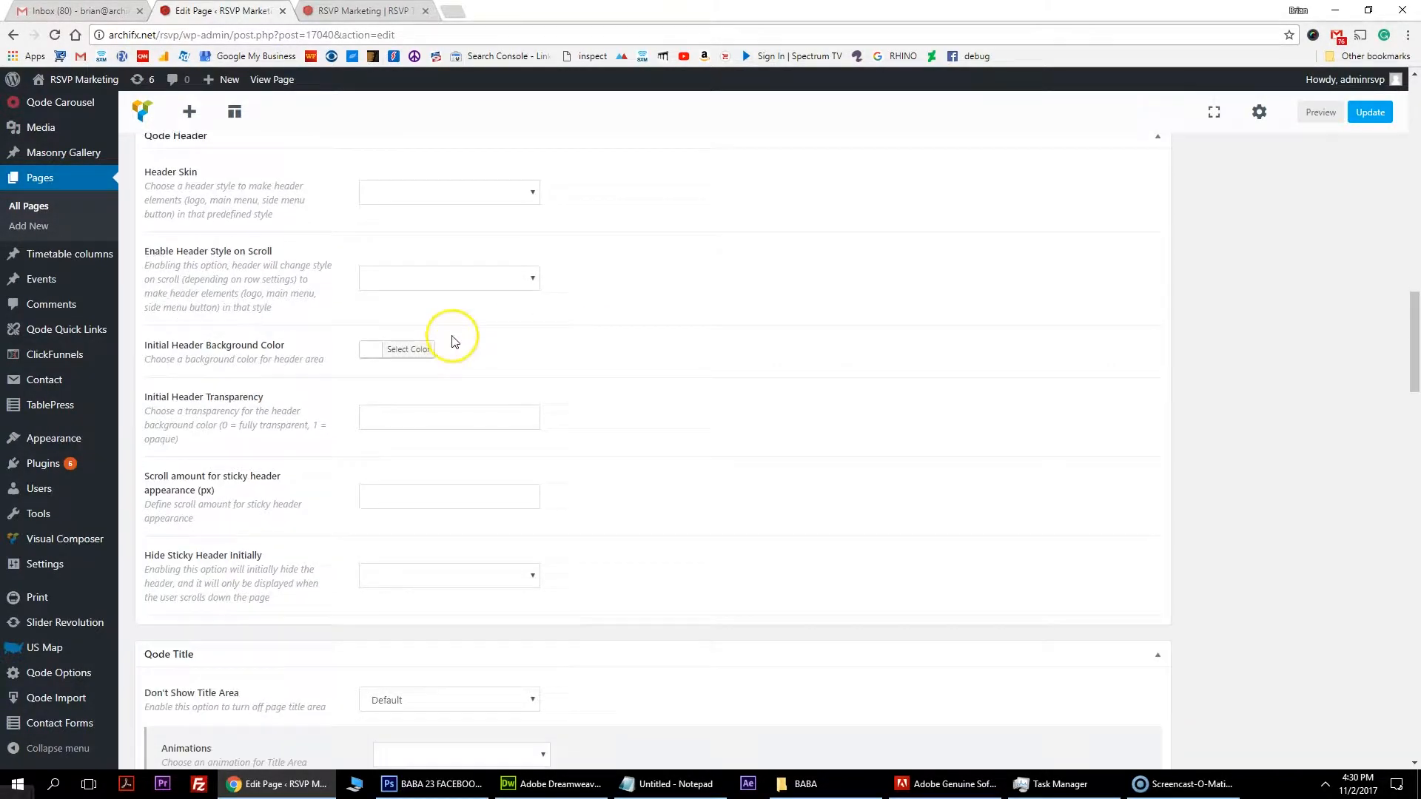
scroll(179, 285, "up", 2)
scroll(412, 387, "down", 6)
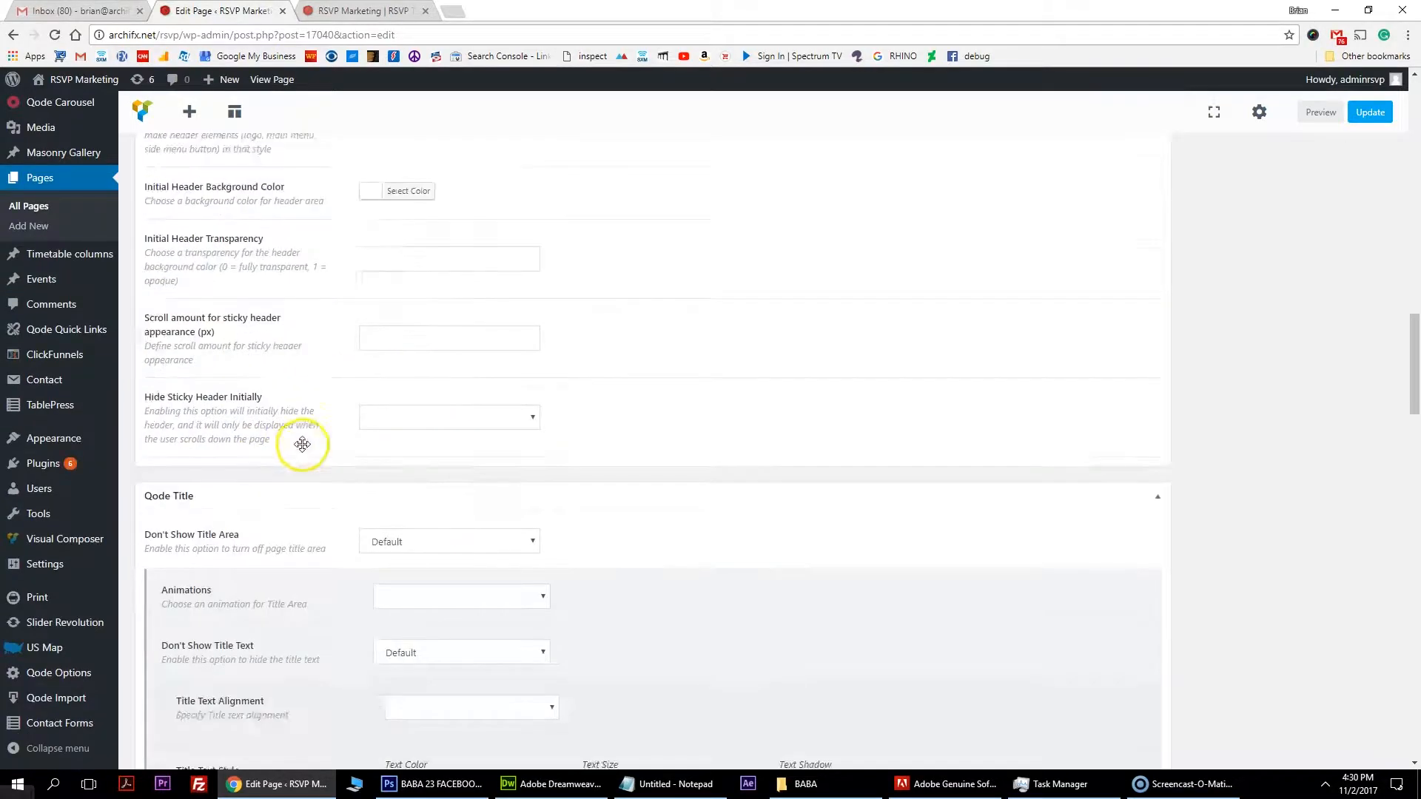
scroll(253, 438, "down", 1)
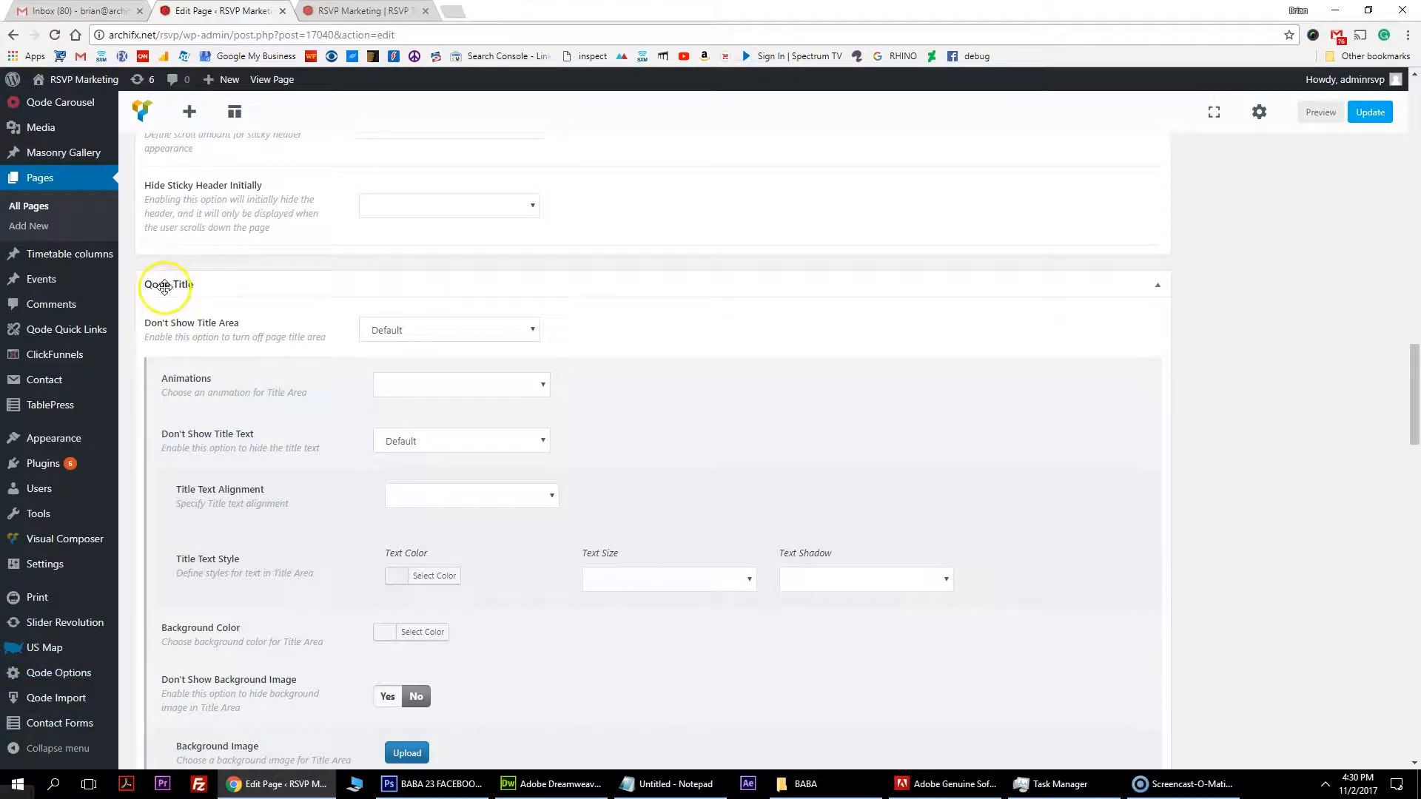
left_click(442, 333)
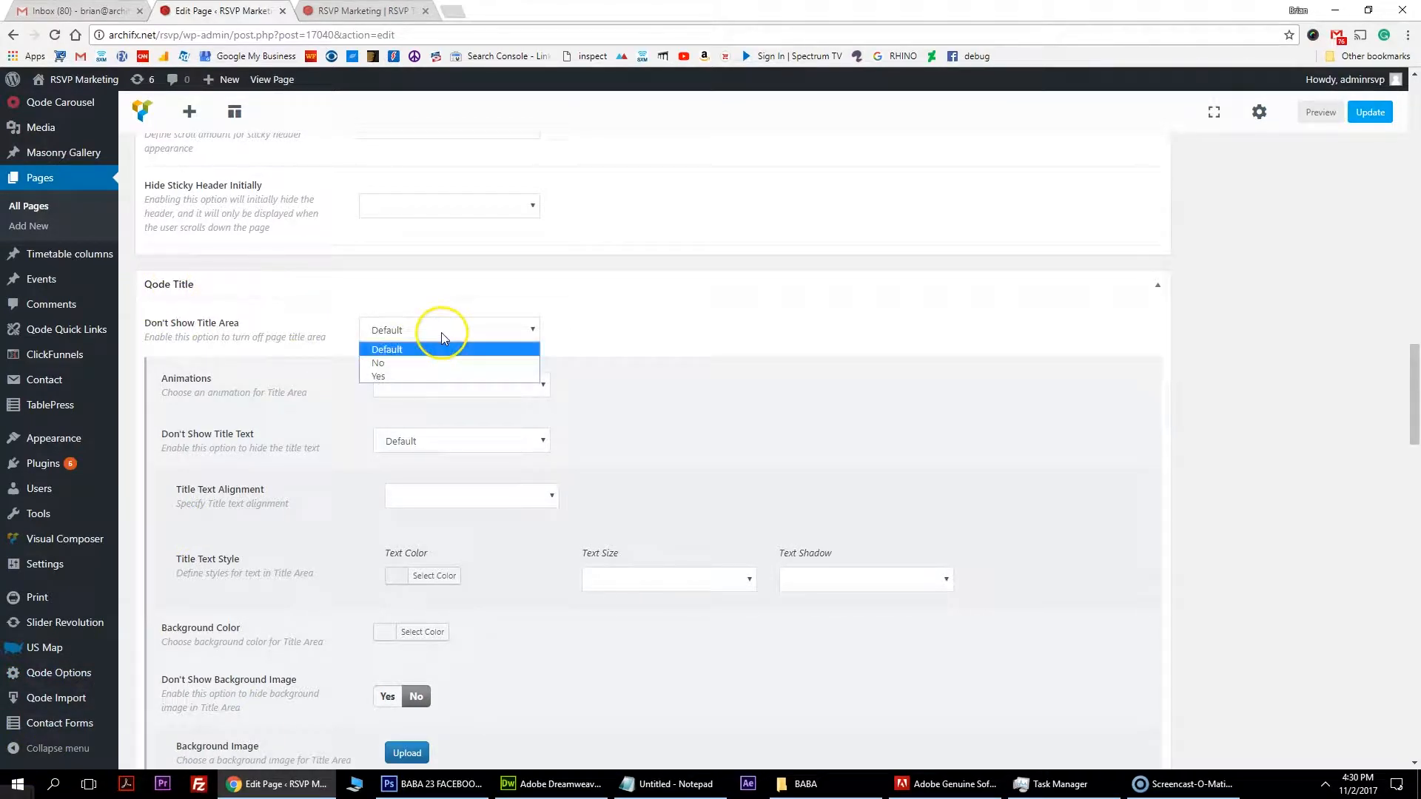
left_click(435, 376)
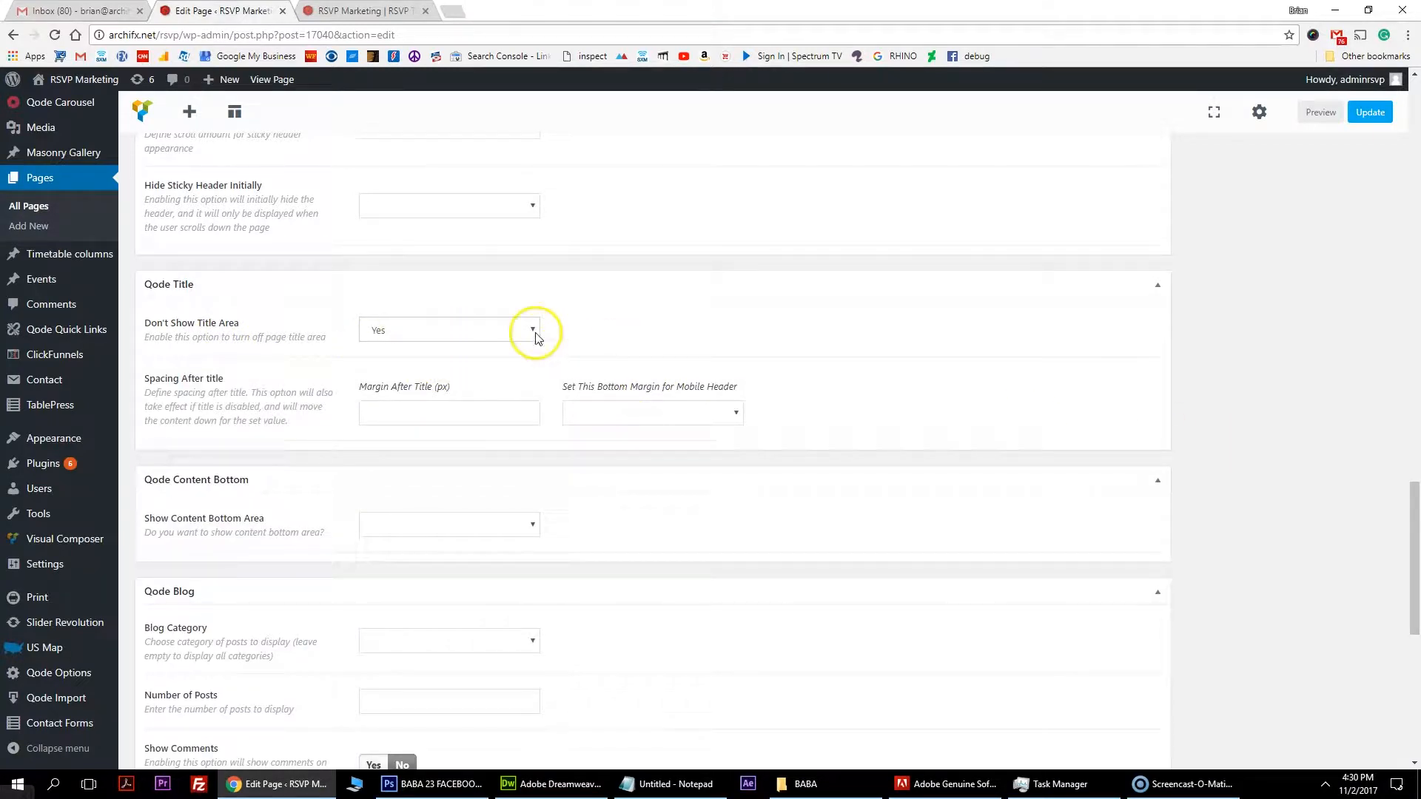
- Update the page and reload the live version to check the layout without the title area
left_click(1371, 113)
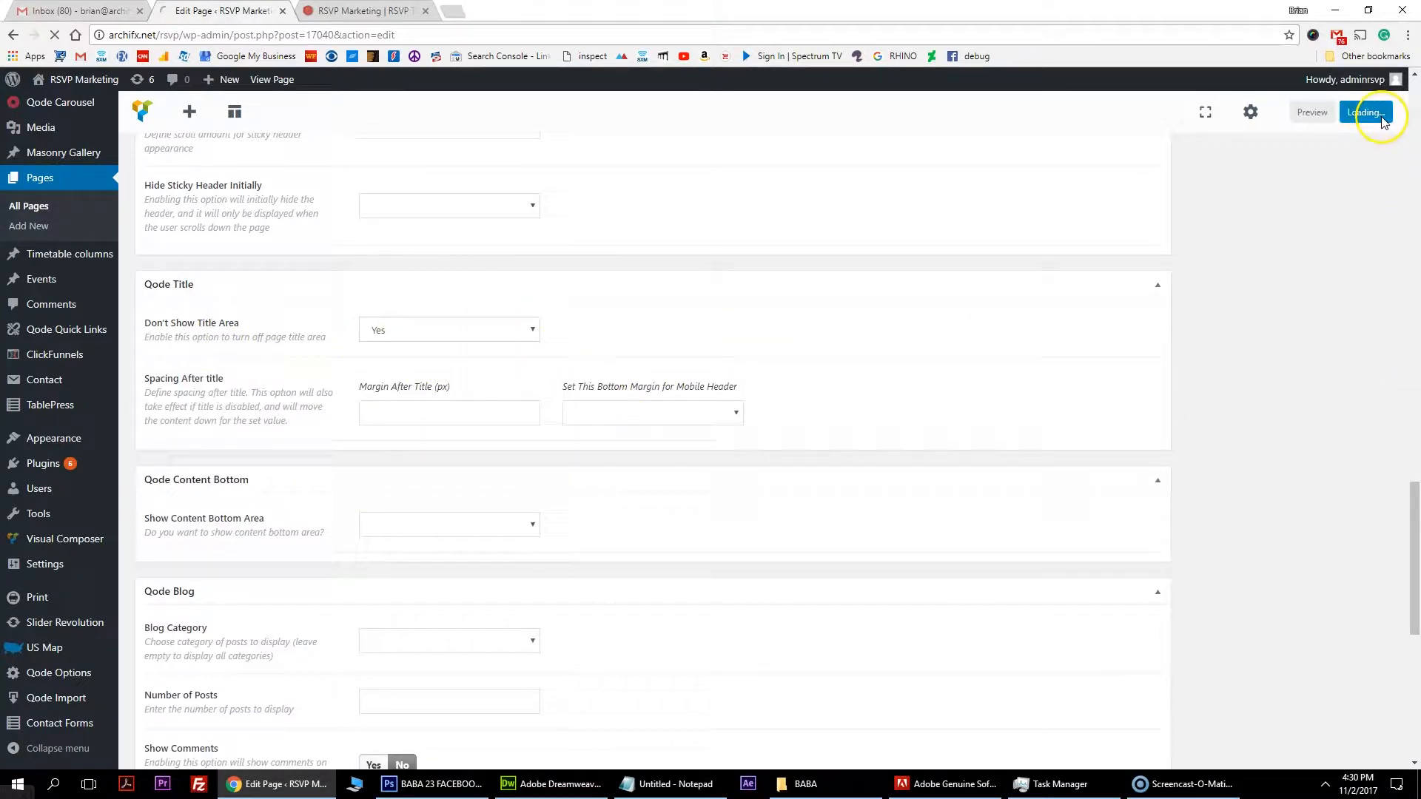
left_click(358, 11)
left_click(63, 35)
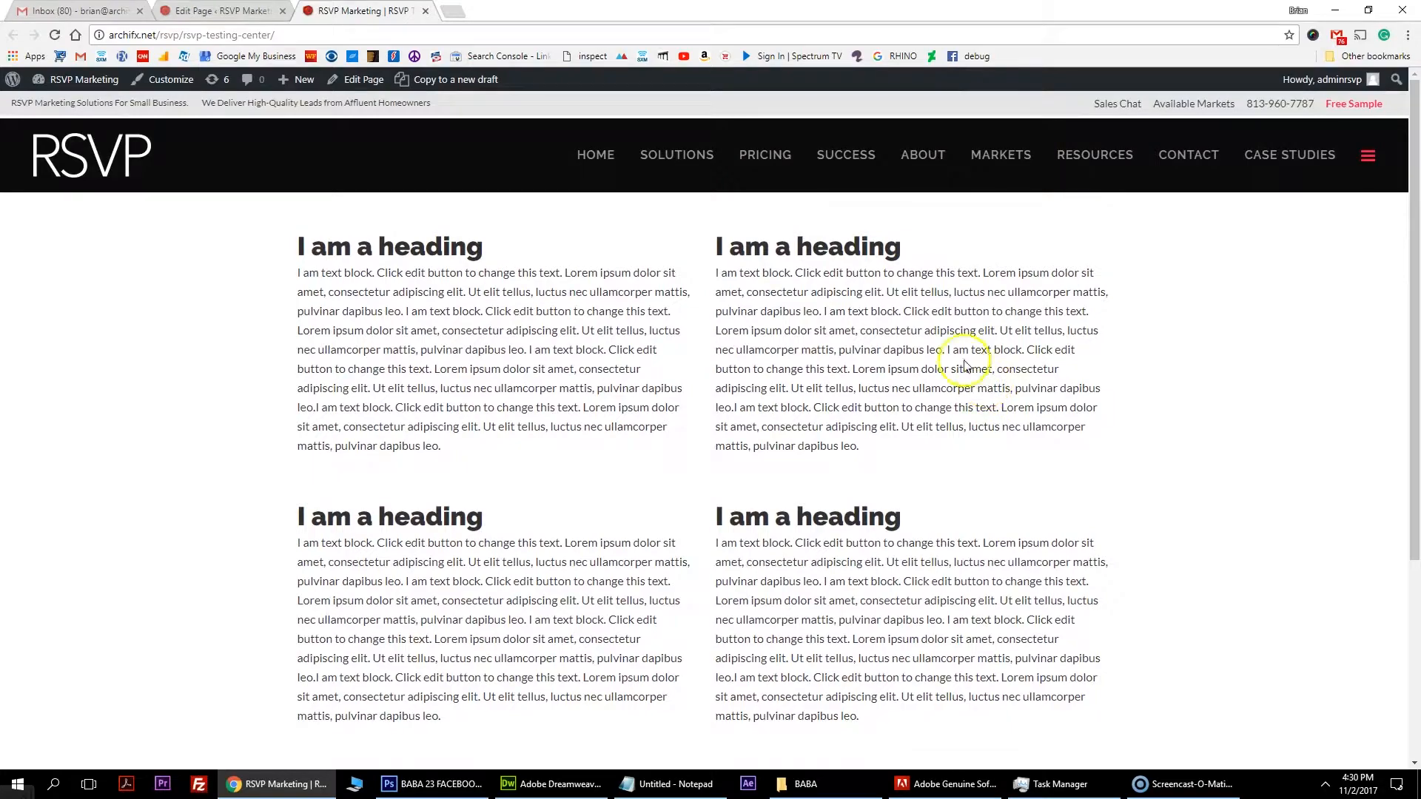
scroll(1079, 555, "down", 4)
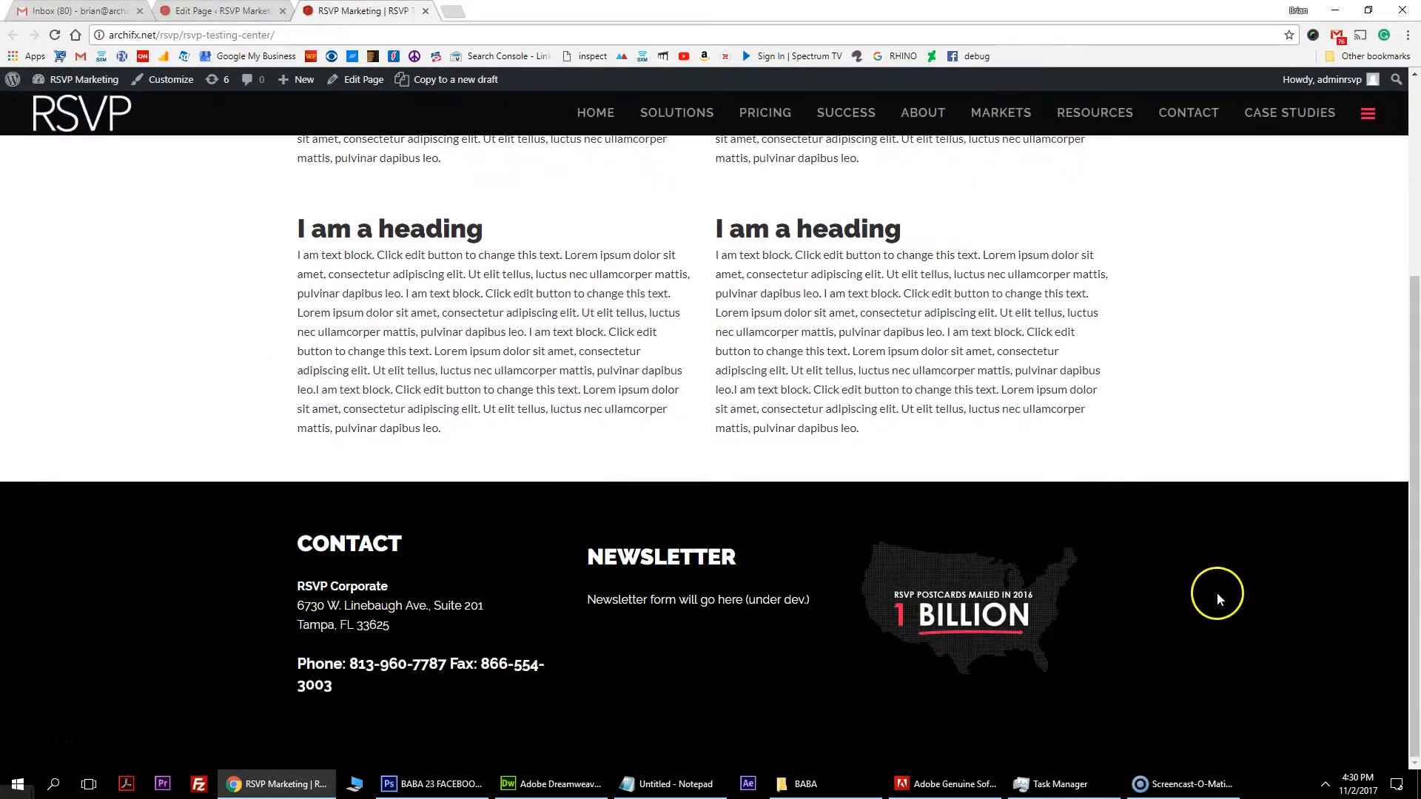
scroll(1217, 596, "up", 4)
- Add a Contact Form 7 element below the last text row, using Contact form 1, and save its settings
key("ctrl+shift+Tab")
scroll(691, 628, "down", 6)
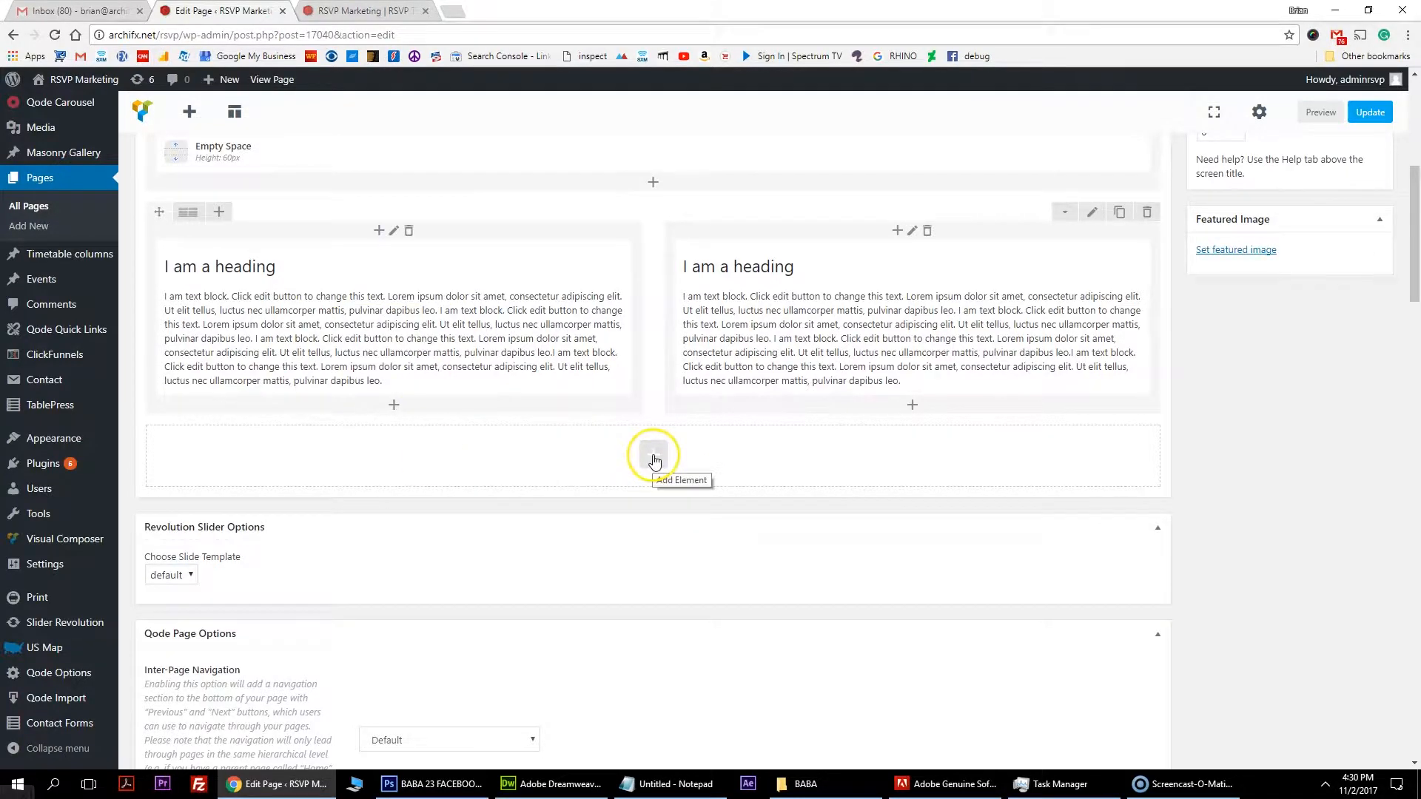
left_click(654, 457)
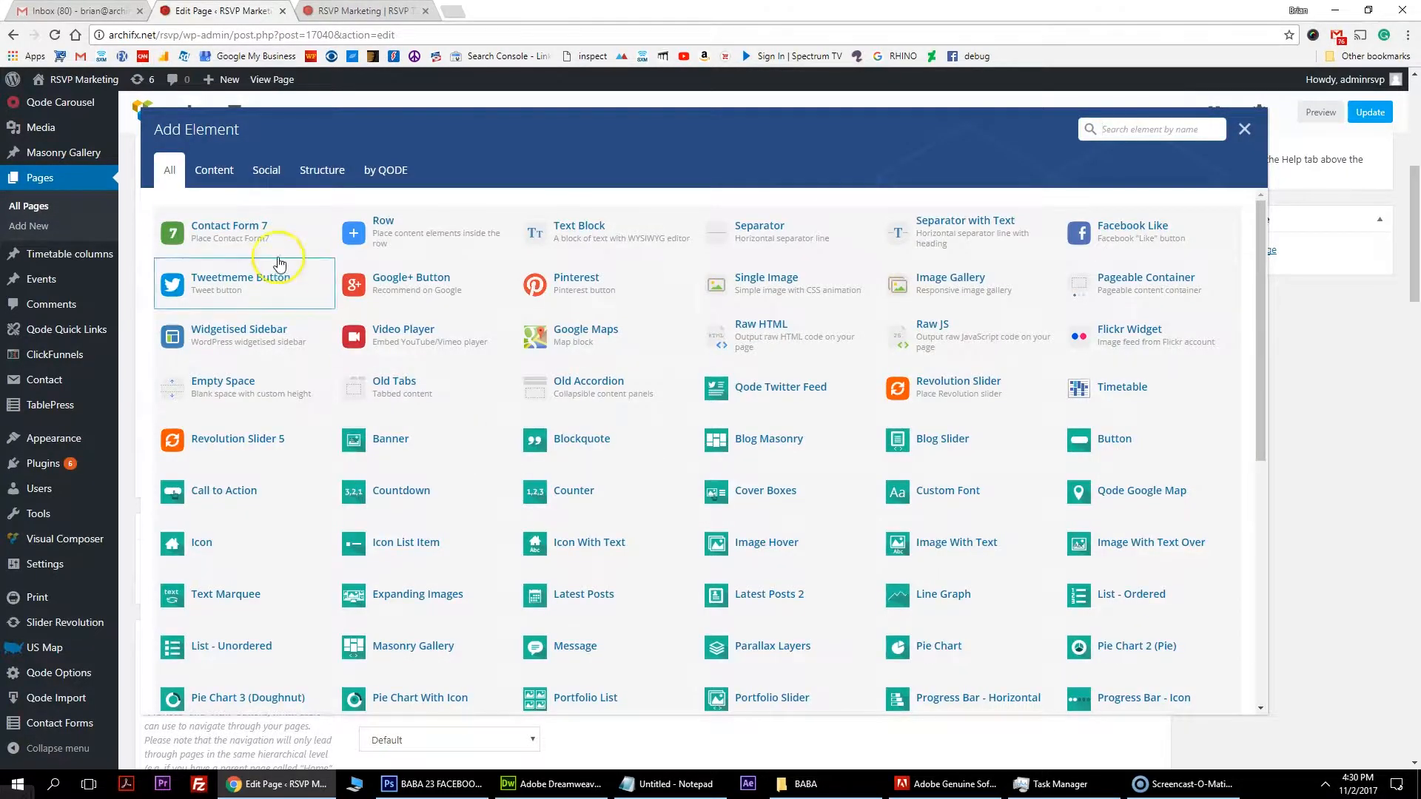
left_click(273, 234)
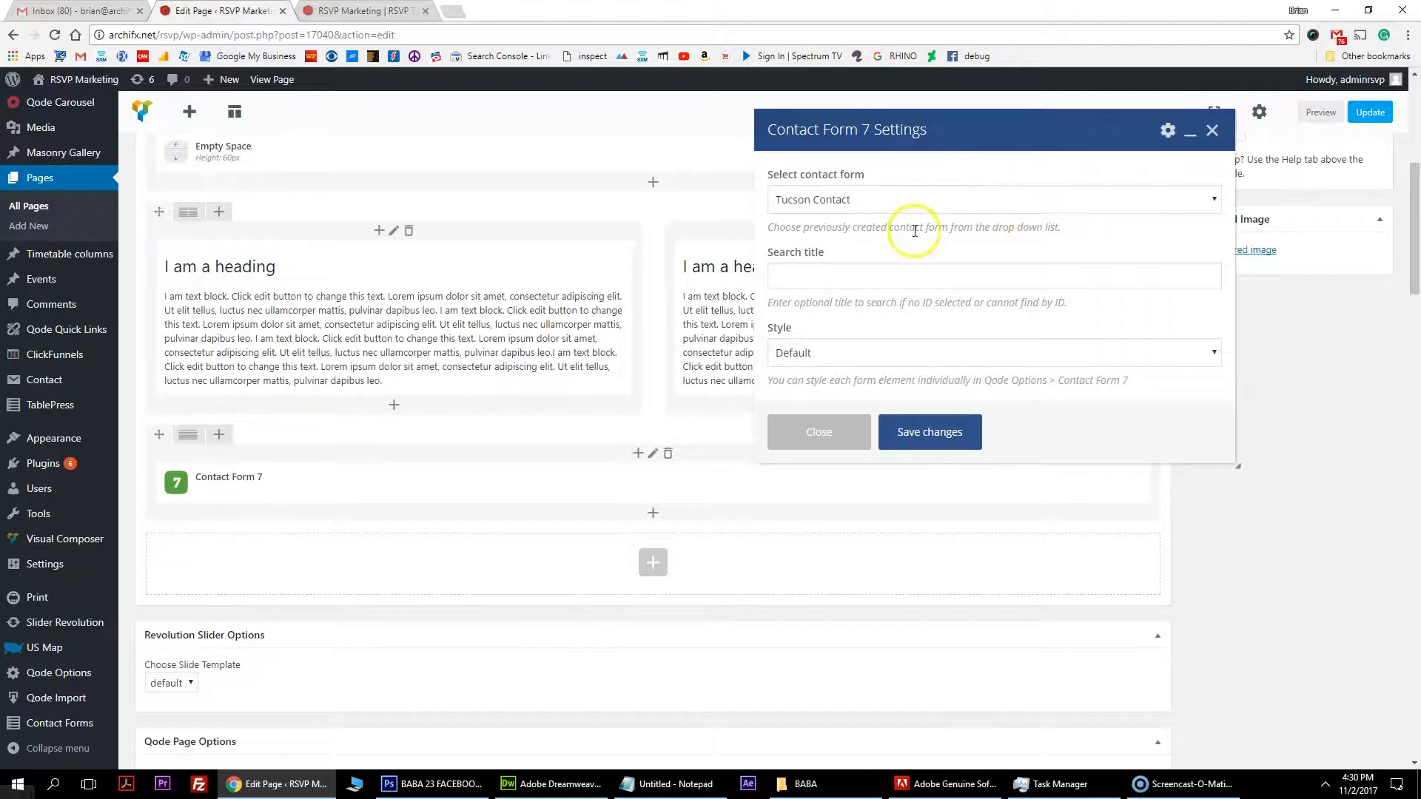
left_click(937, 198)
left_click(849, 286)
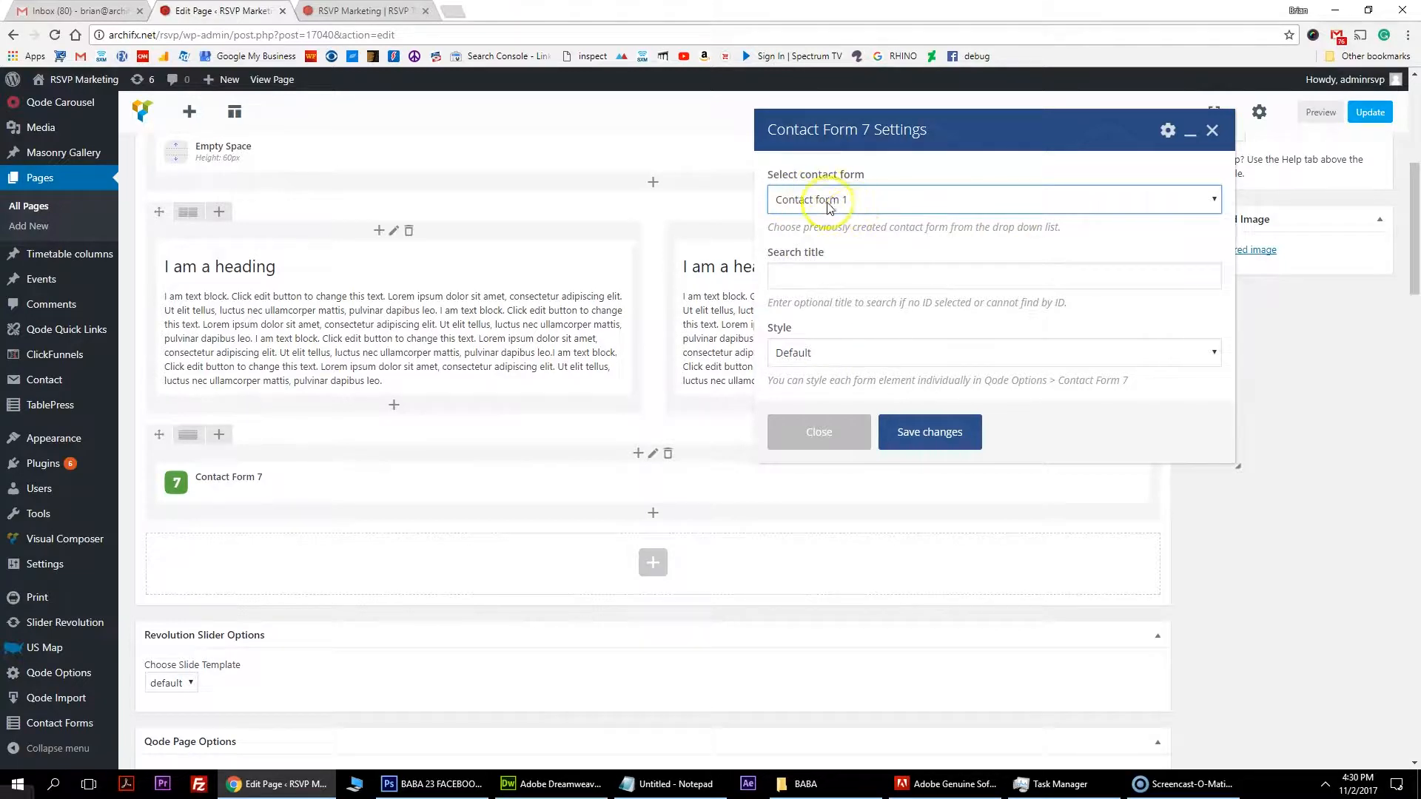
scroll(881, 370, "down", 2)
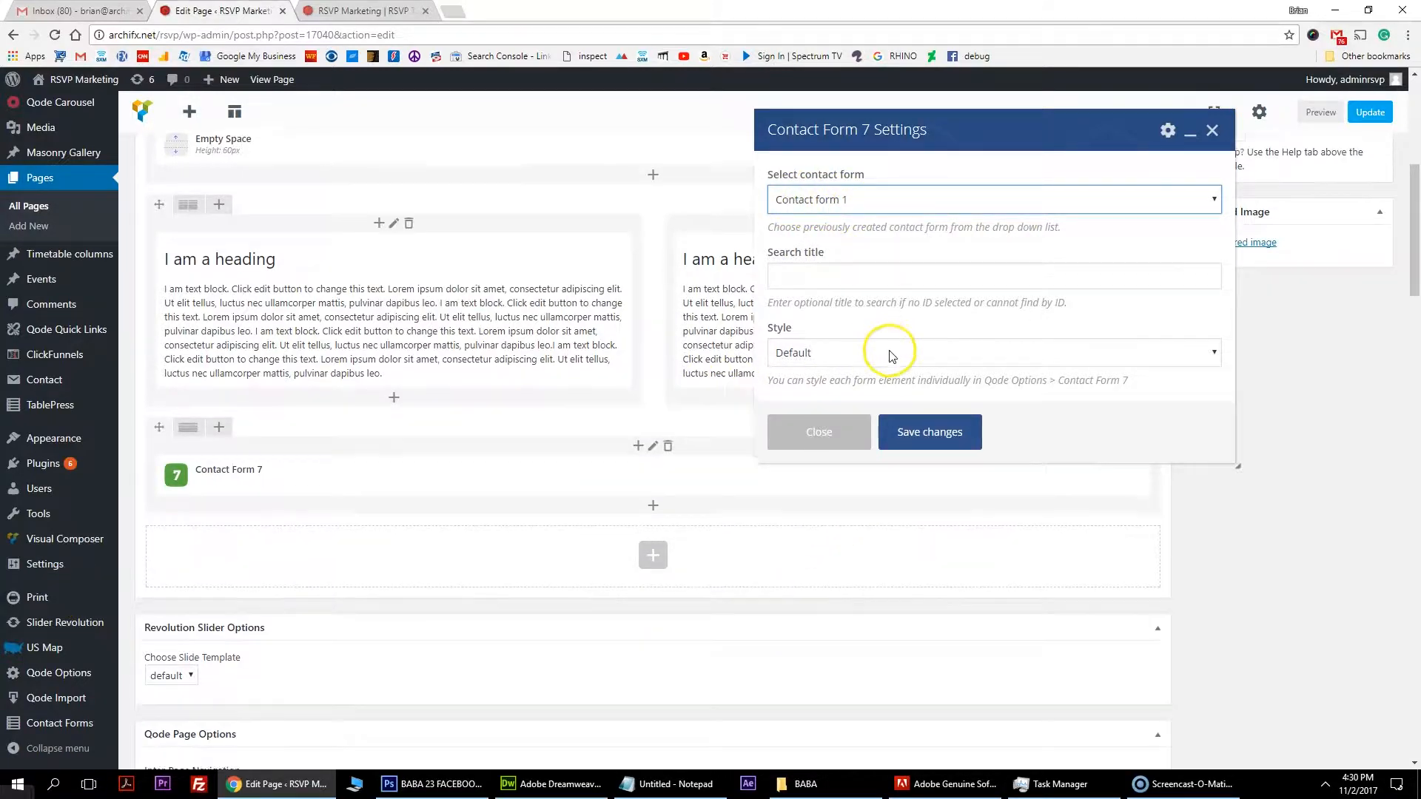
left_click(917, 436)
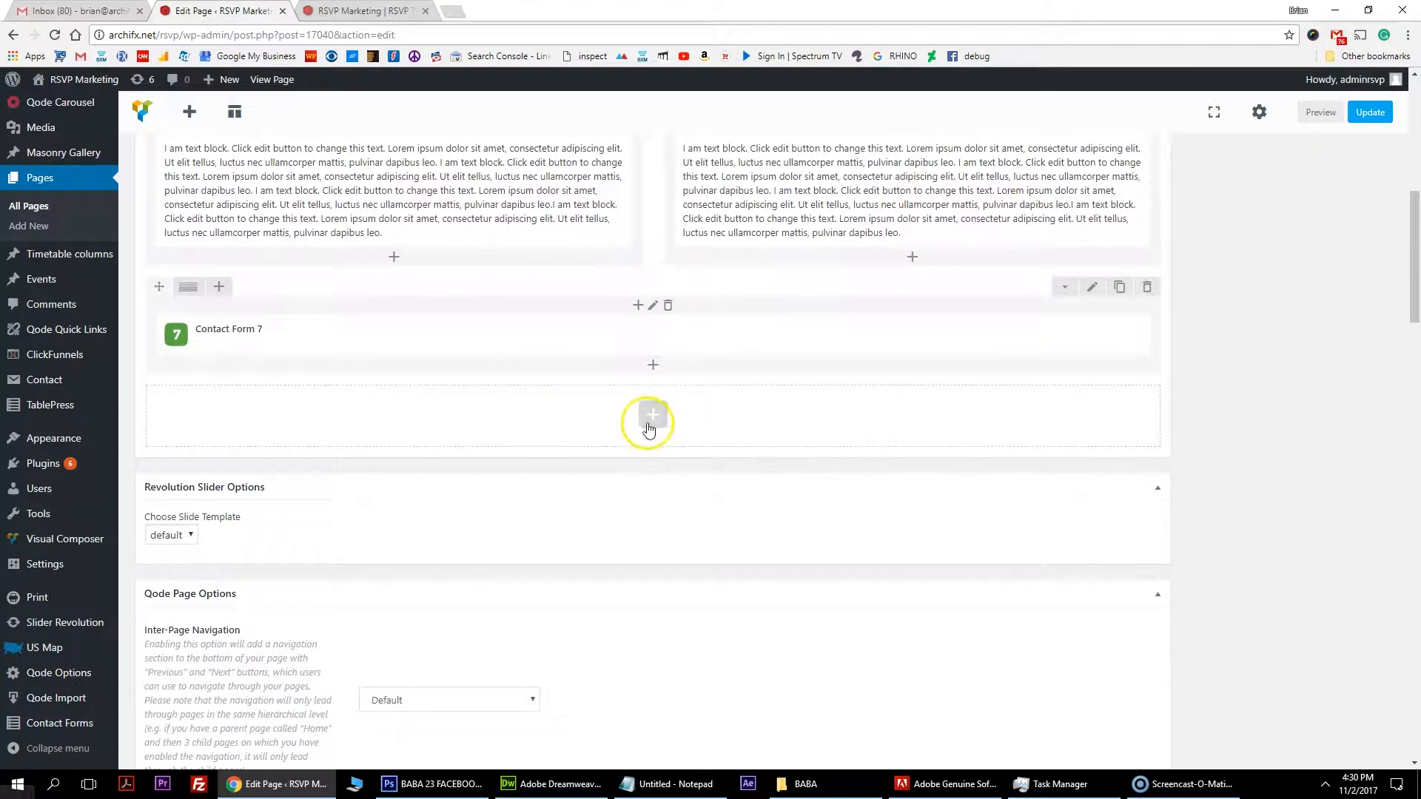
- Duplicate the Empty Space row and move the copy below the Contact Form 7 row
scroll(676, 317, "up", 6)
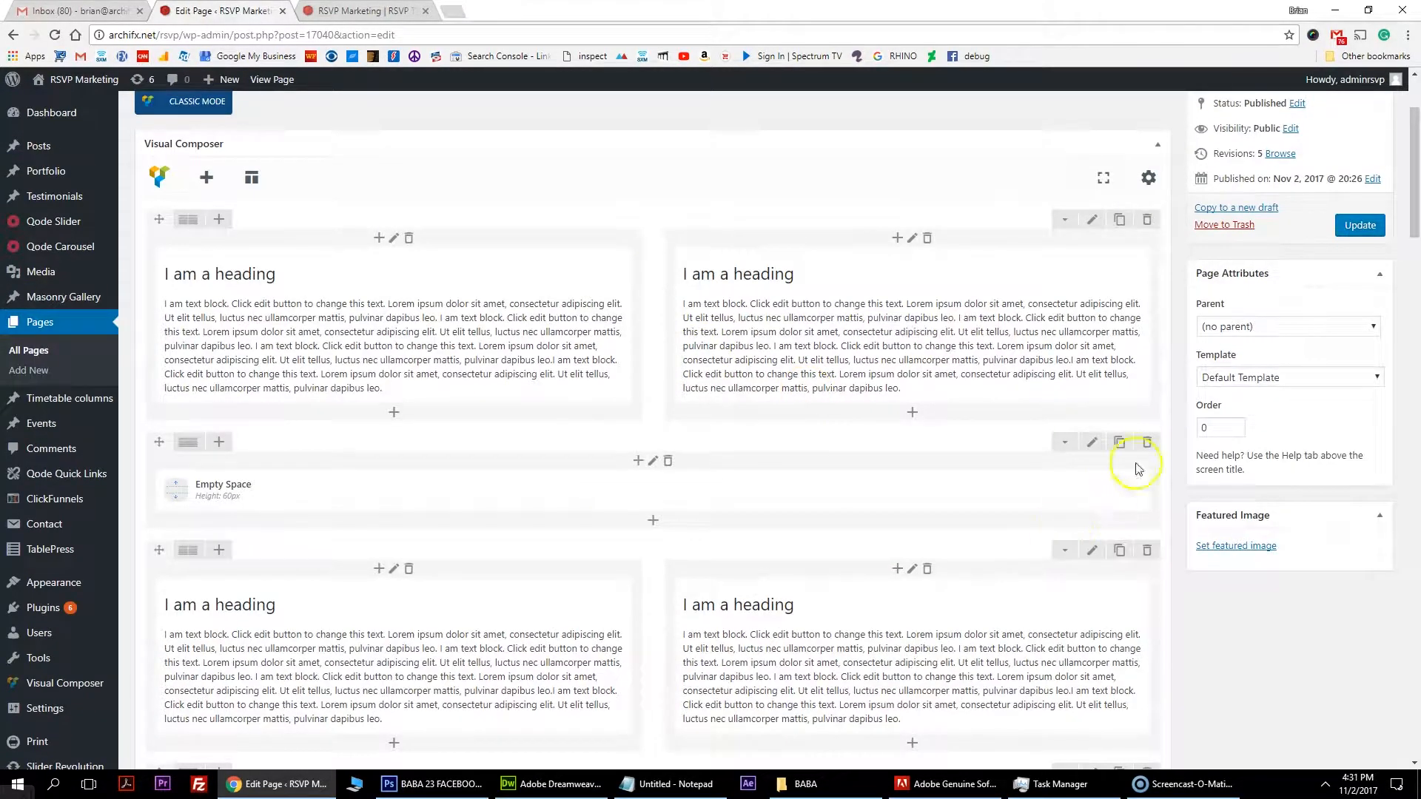
left_click(1120, 443)
scroll(278, 305, "down", 4)
left_click_drag(159, 212, 198, 596)
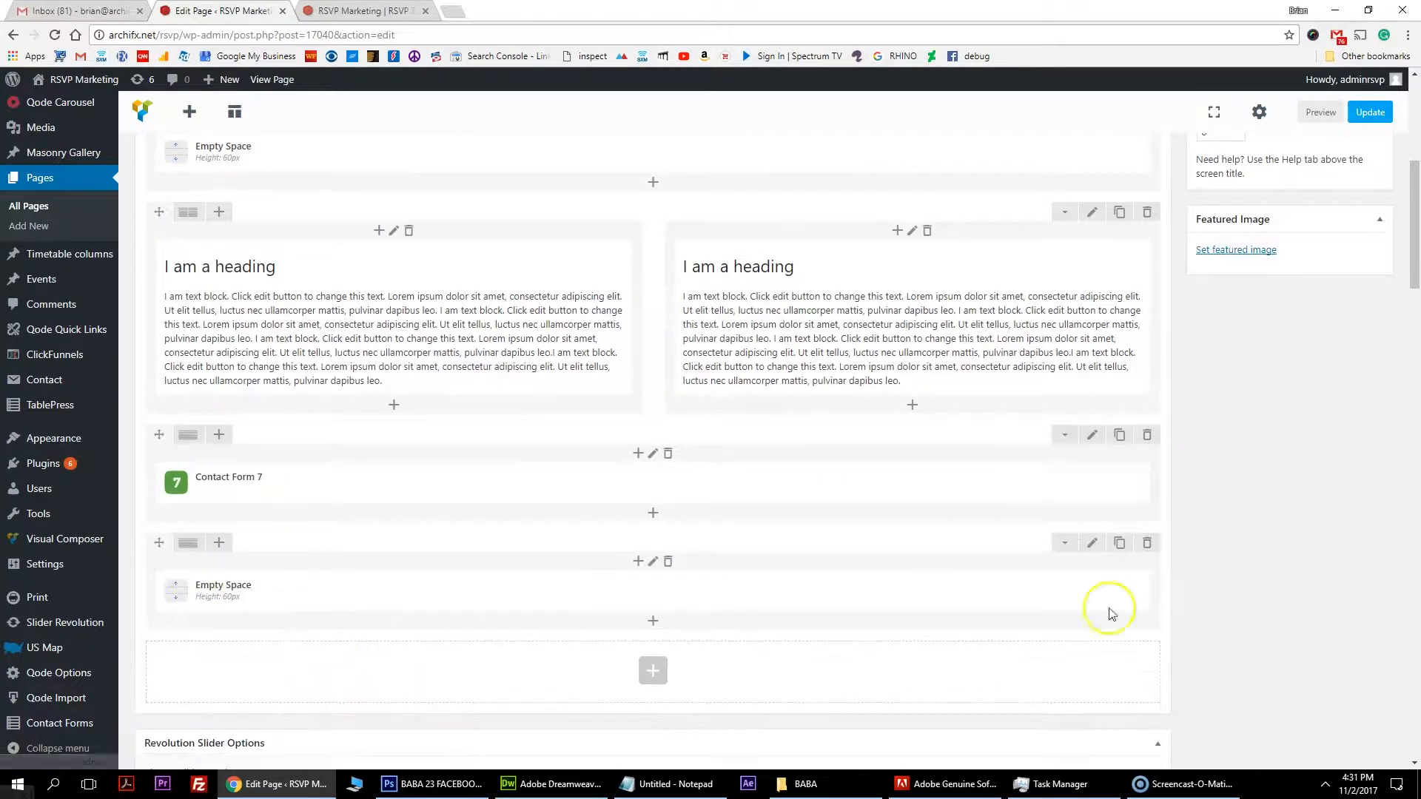
- Update the page and reload the live version to examine the contact form and the spacing above the footer
left_click(1370, 111)
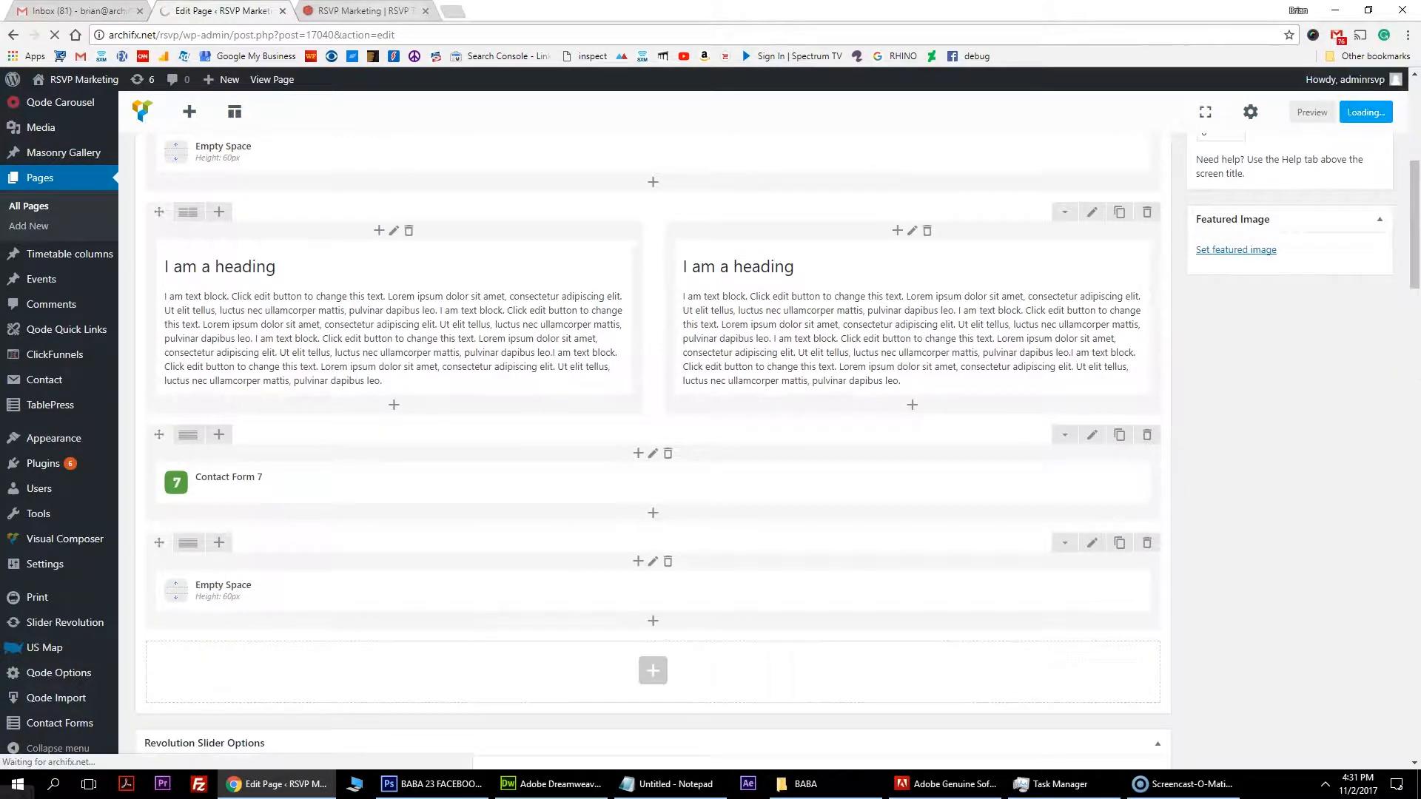
left_click(362, 10)
left_click(56, 34)
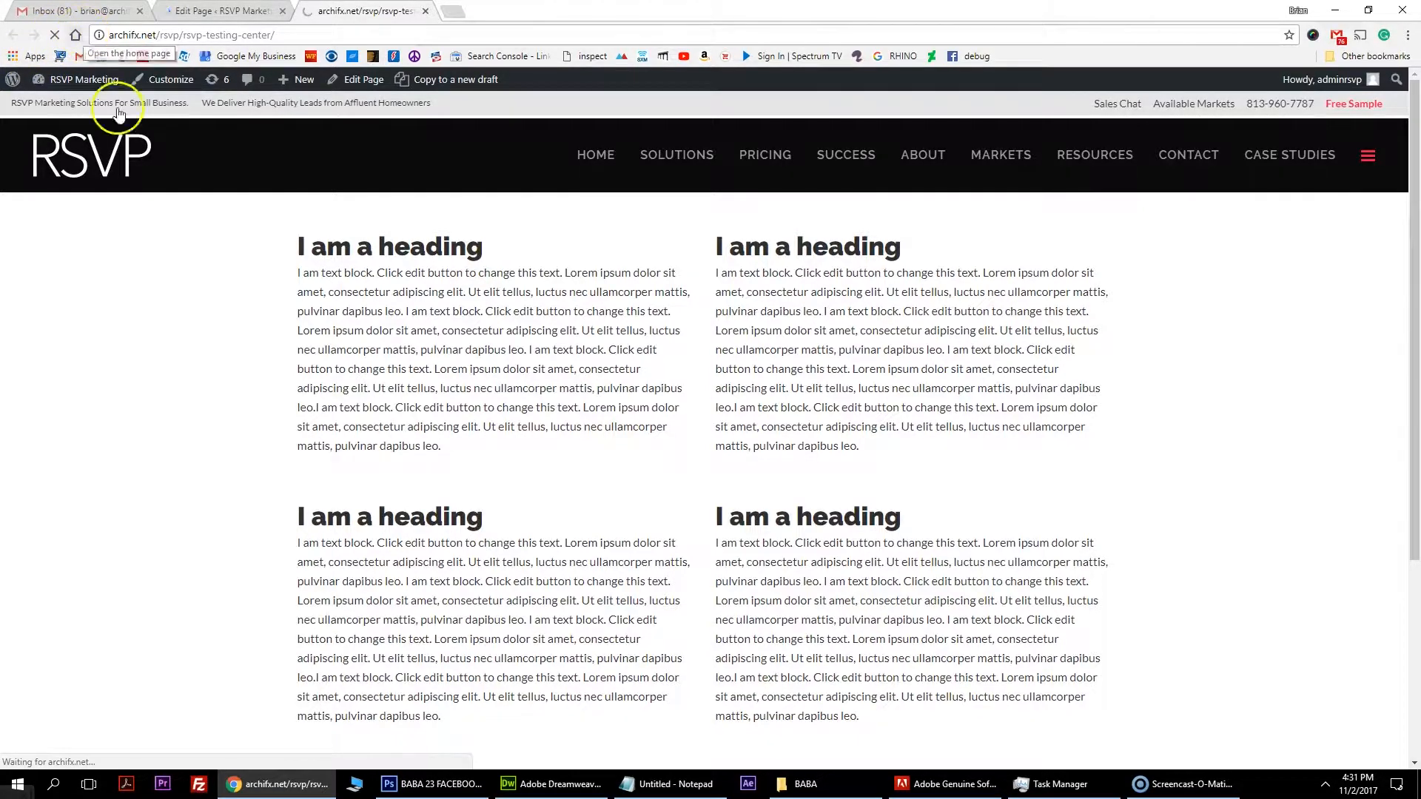
scroll(1084, 450, "down", 1)
scroll(1084, 450, "down", 4)
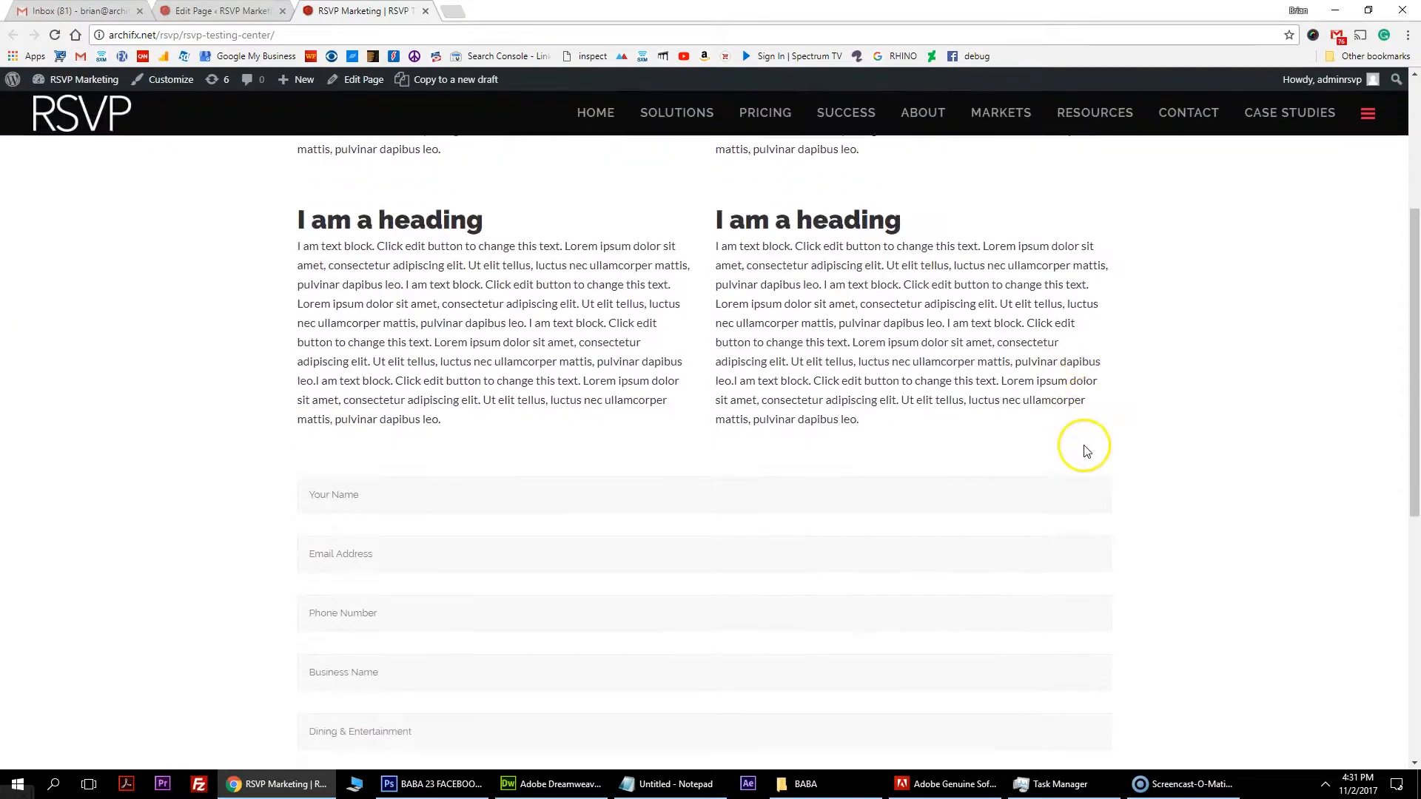
scroll(508, 430, "down", 2)
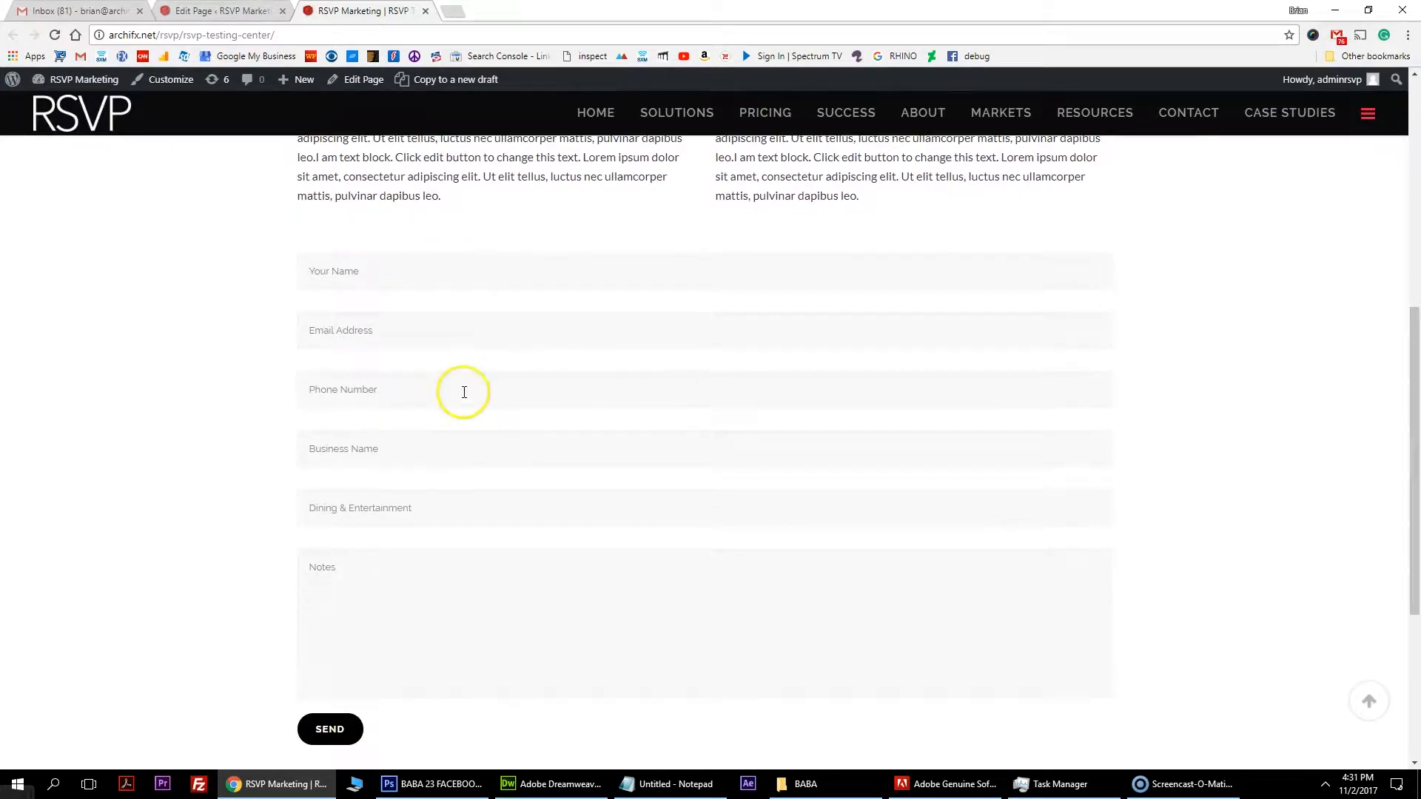
scroll(452, 474, "down", 3)
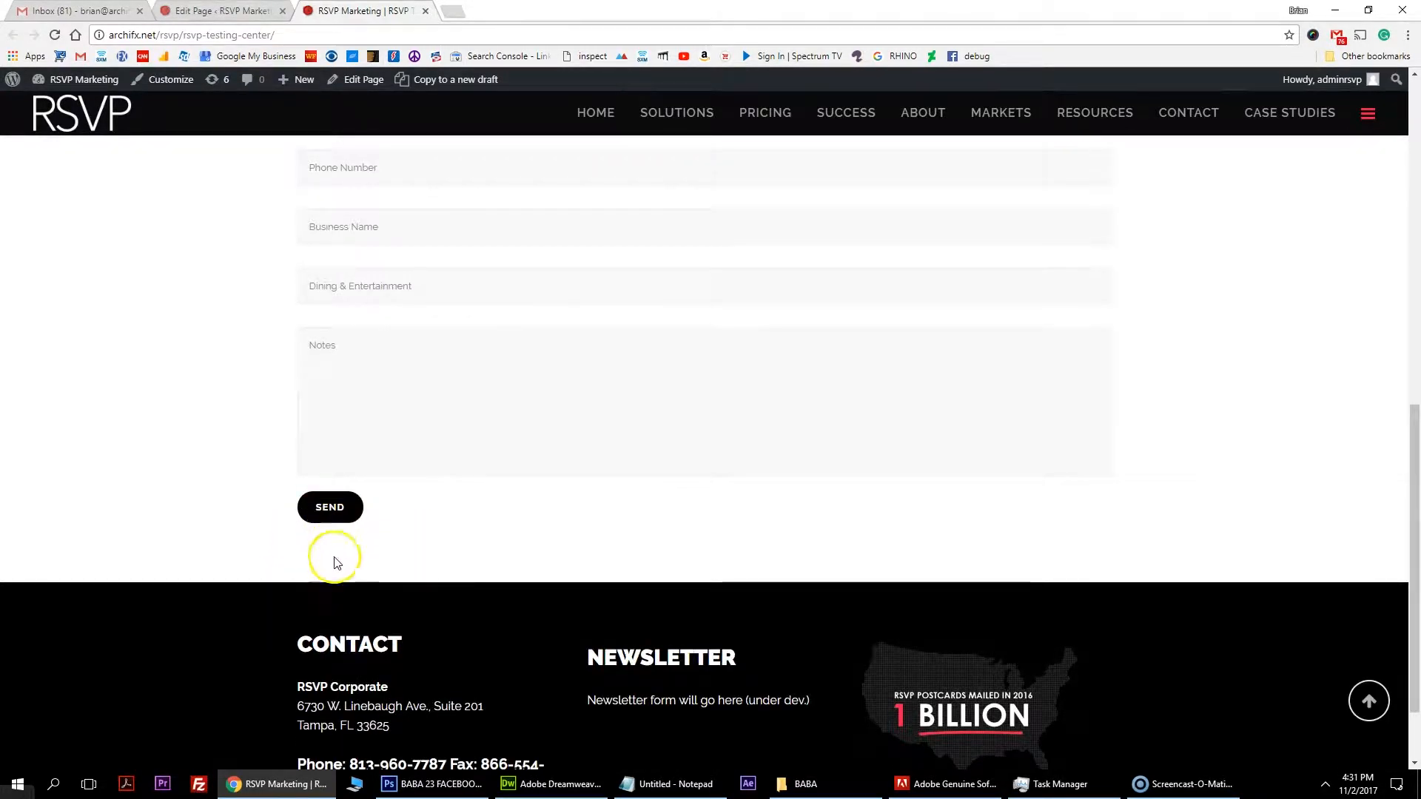
scroll(337, 544, "up", 1)
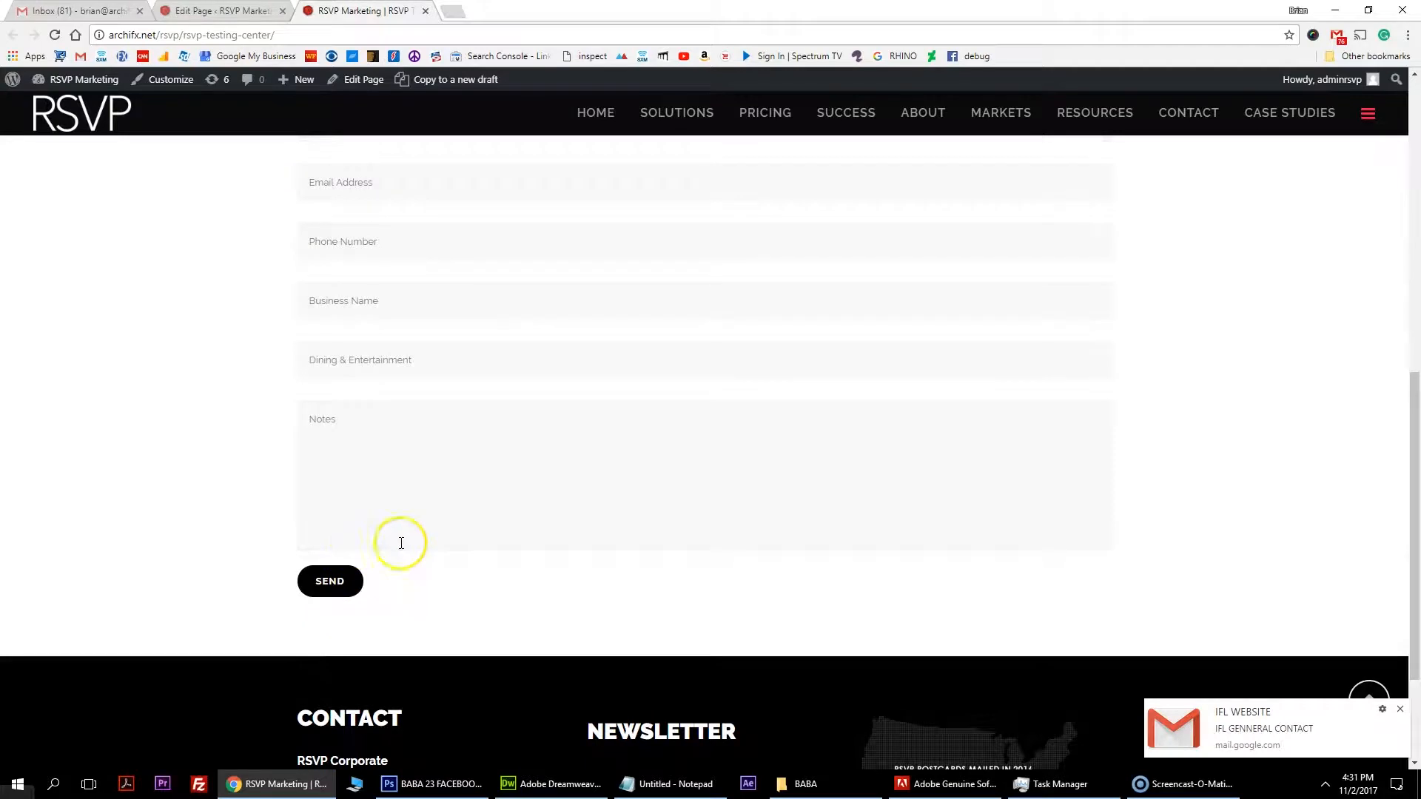
- Submit the live contact form with its fields empty to test the validation, and look back over the page
left_click(1401, 713)
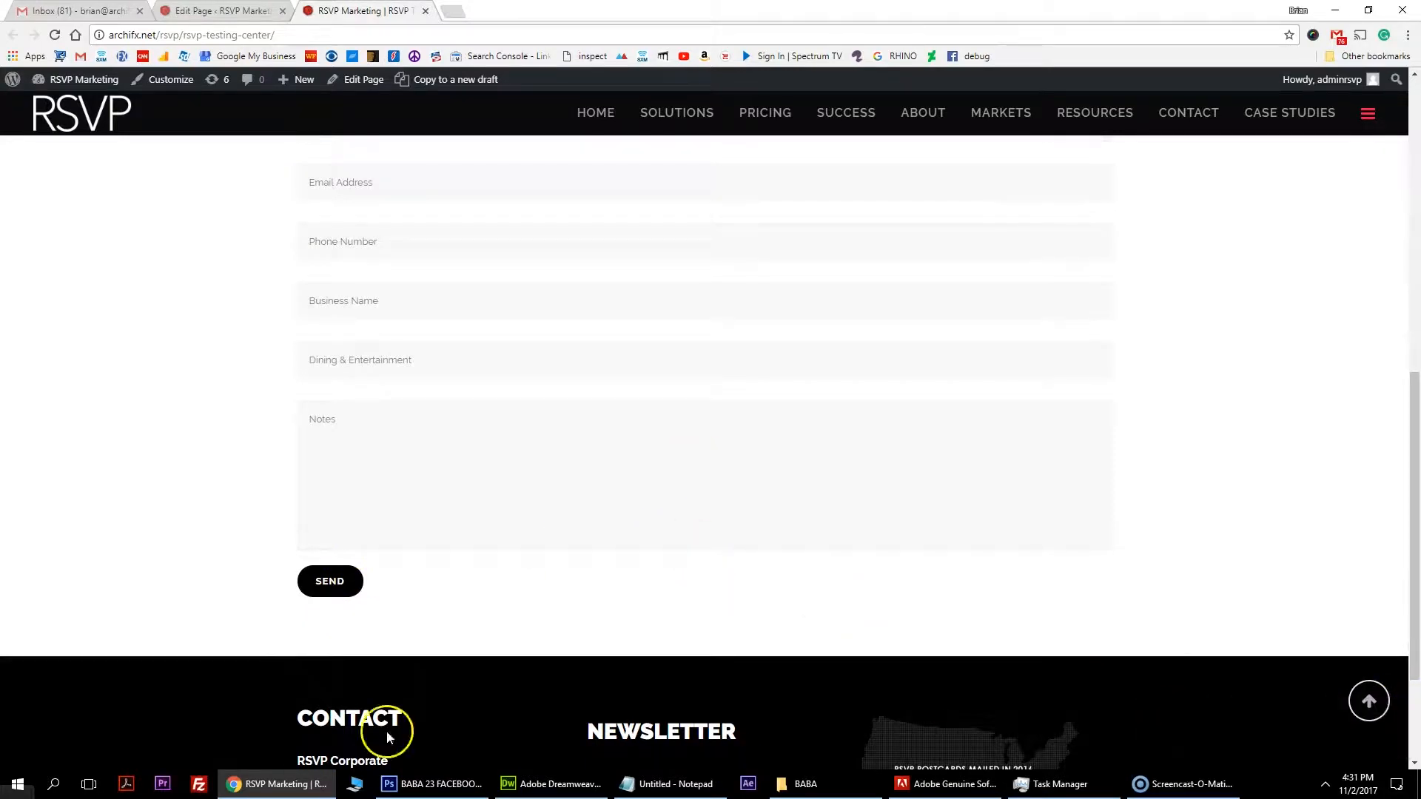
left_click(319, 579)
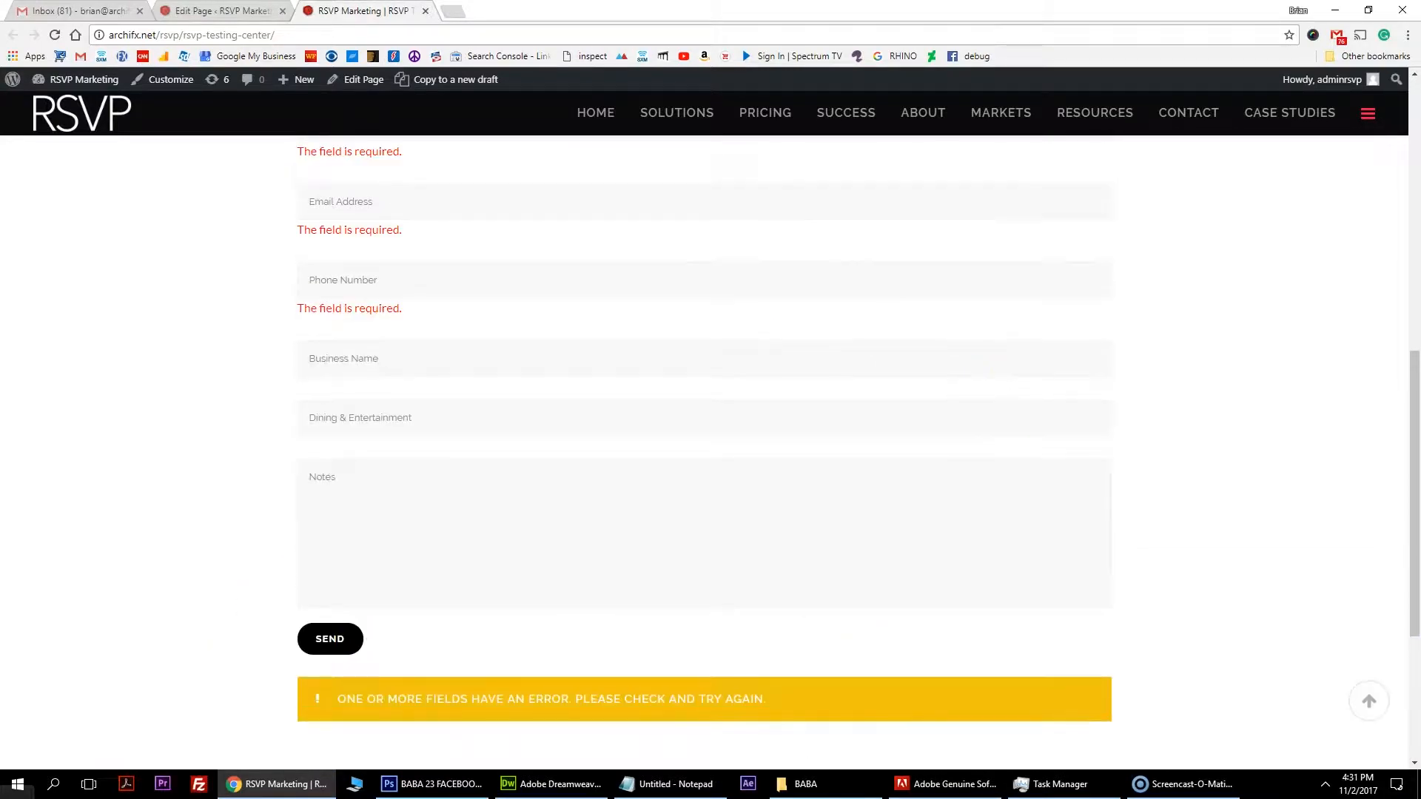
scroll(388, 418, "up", 3)
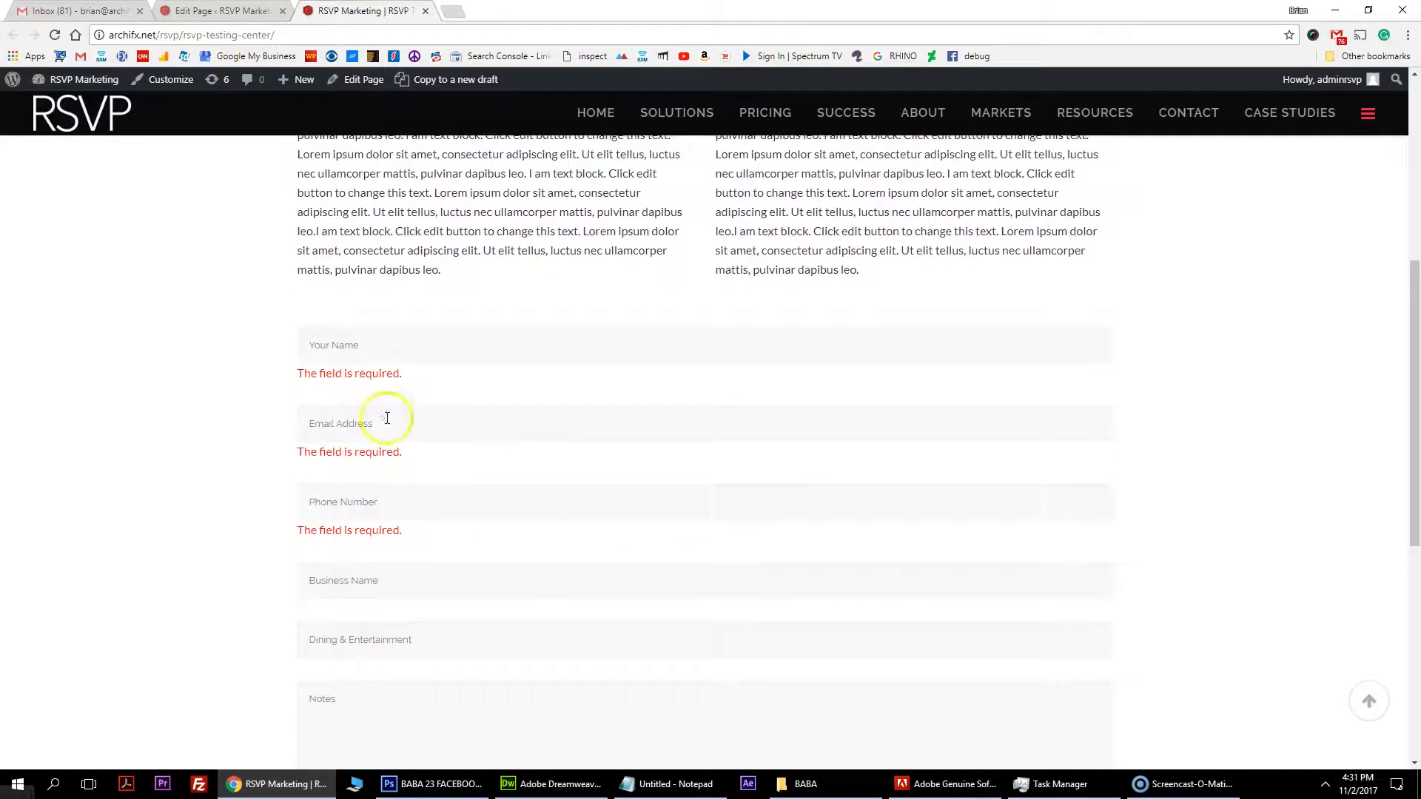
scroll(372, 355, "up", 5)
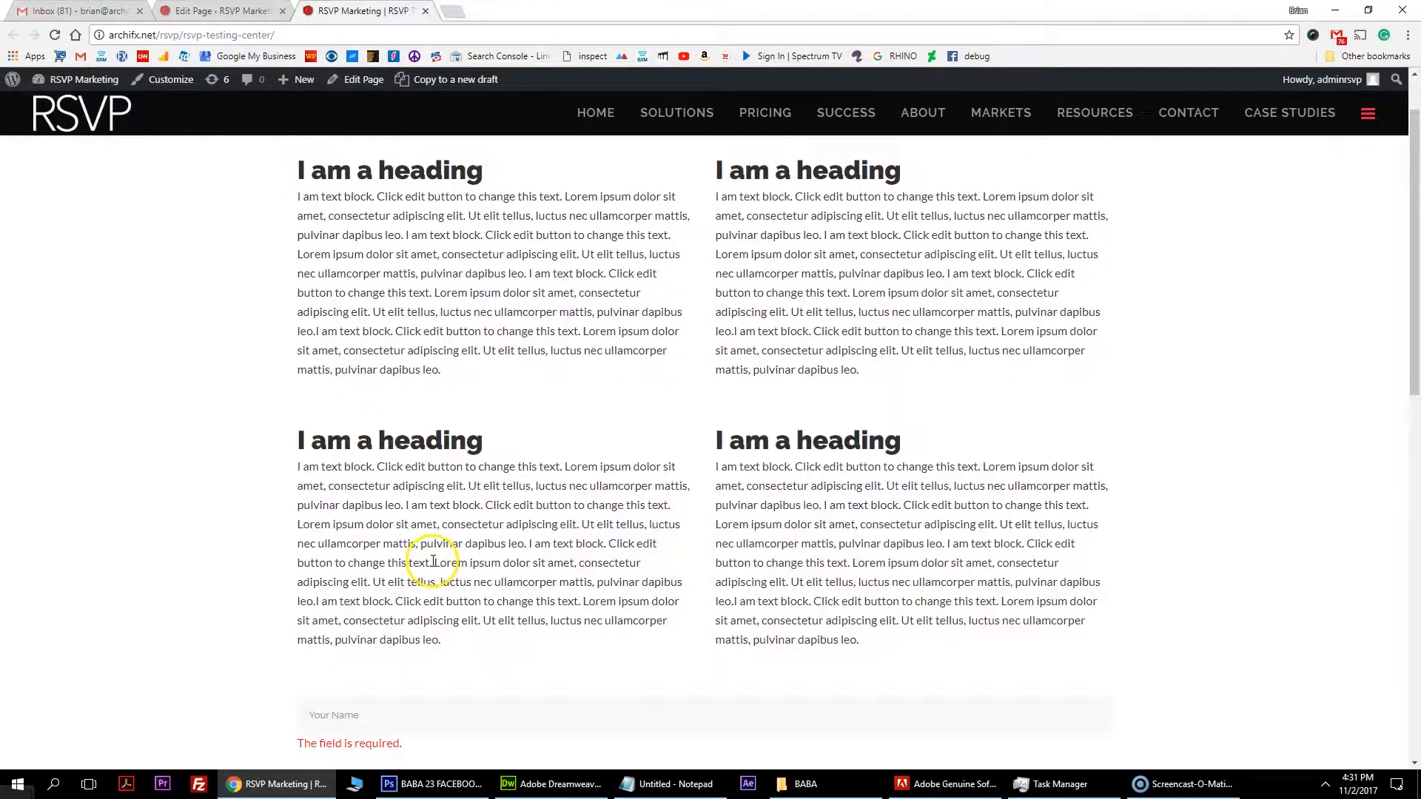
scroll(438, 564, "up", 2)
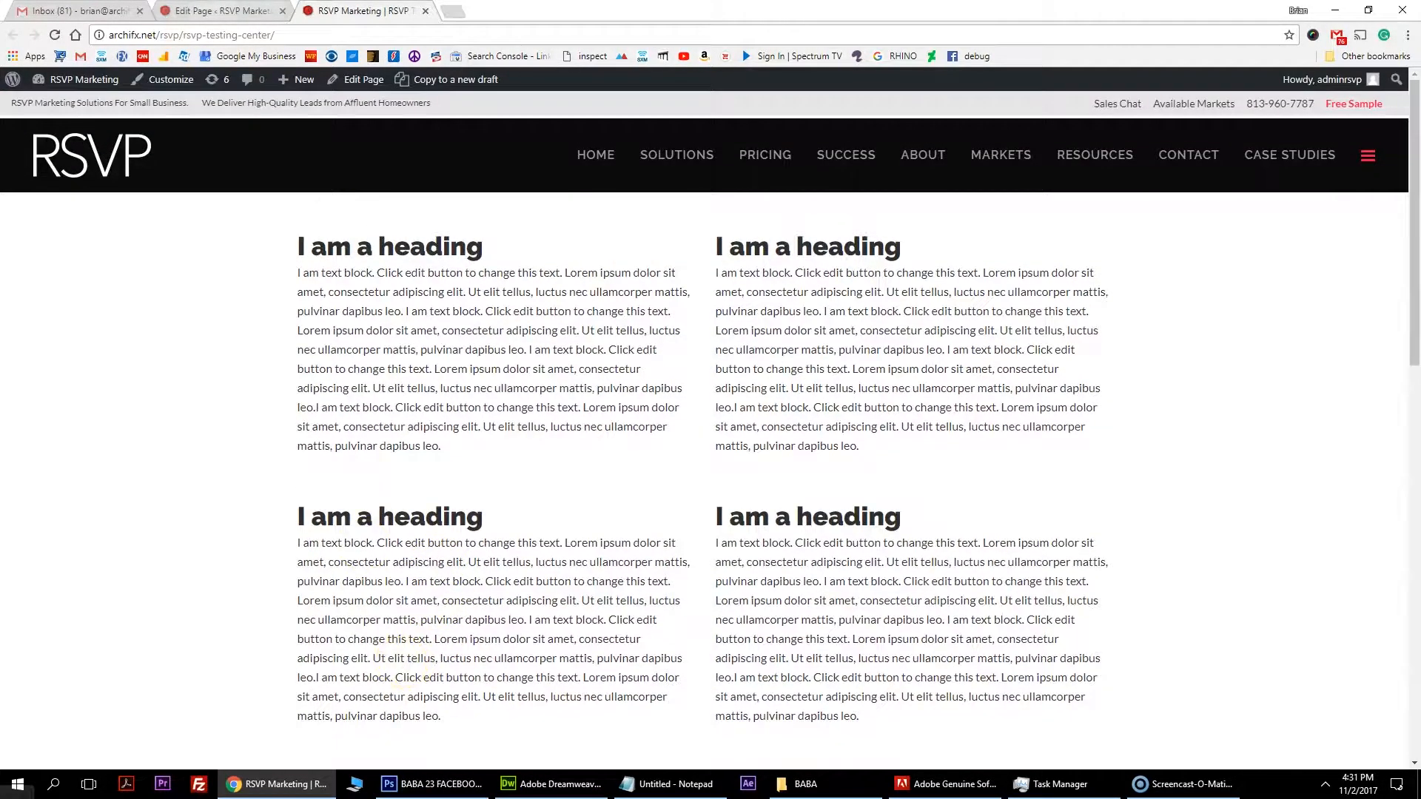
- Return to the page editor and add a Single Image element under the first row's second text block, with image size full
left_click(220, 11)
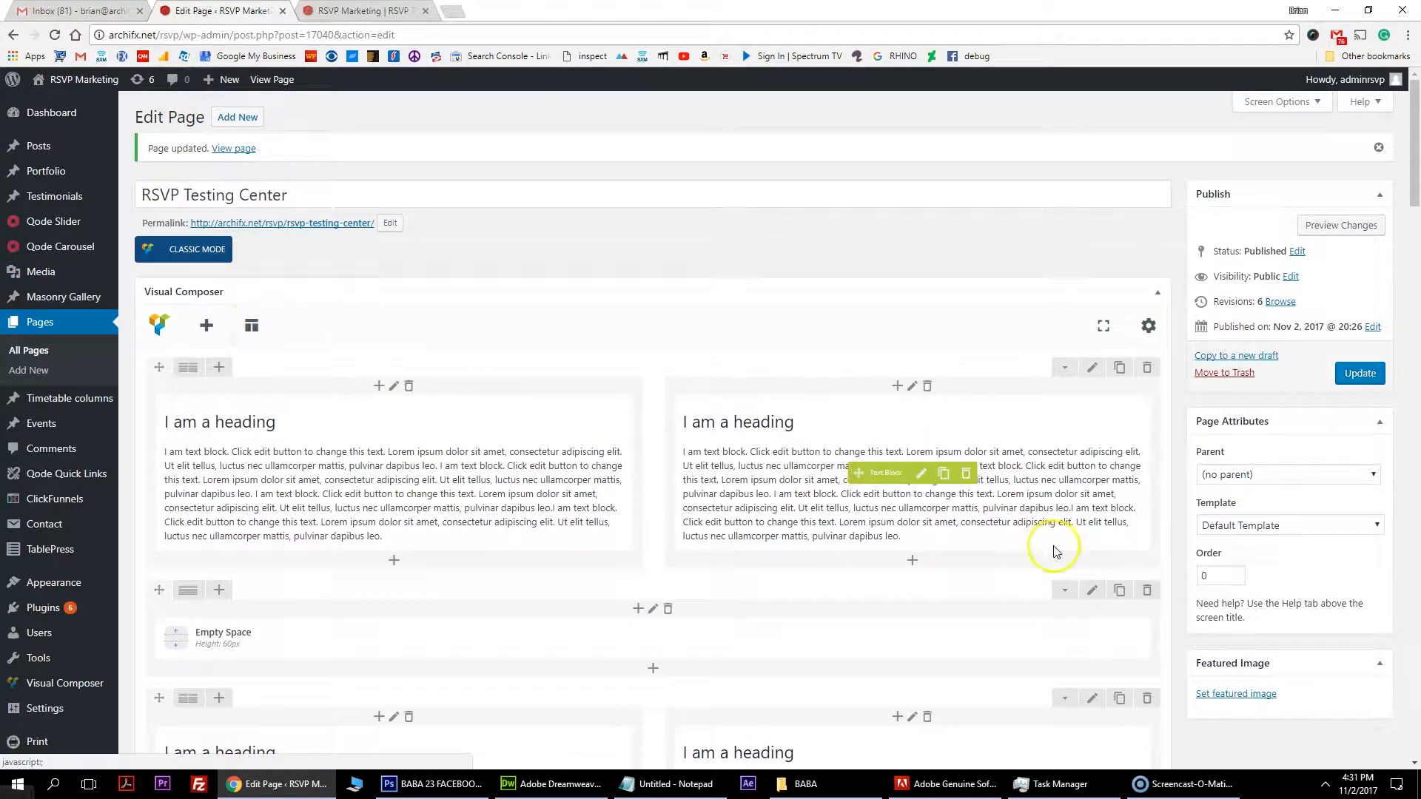
scroll(752, 507, "down", 2)
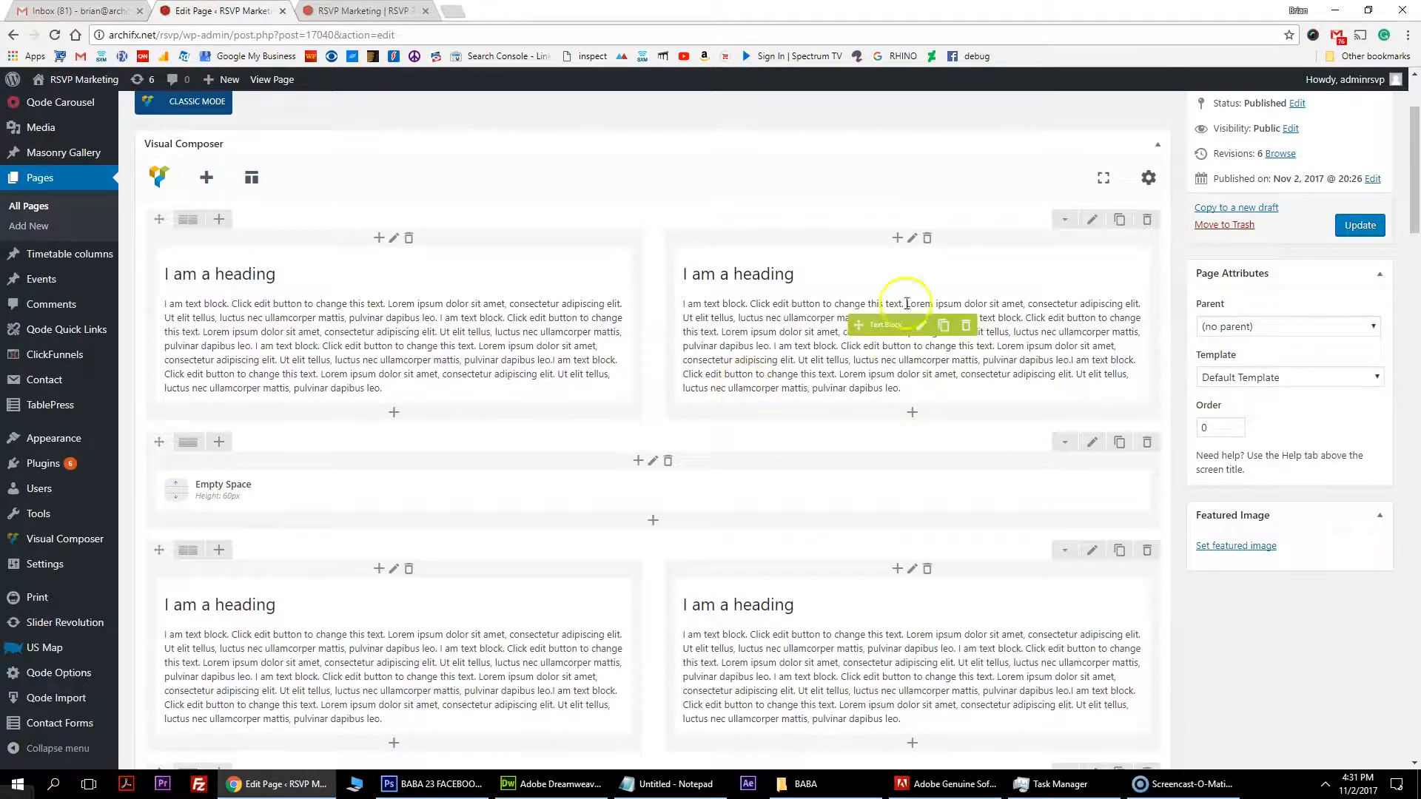
left_click(913, 414)
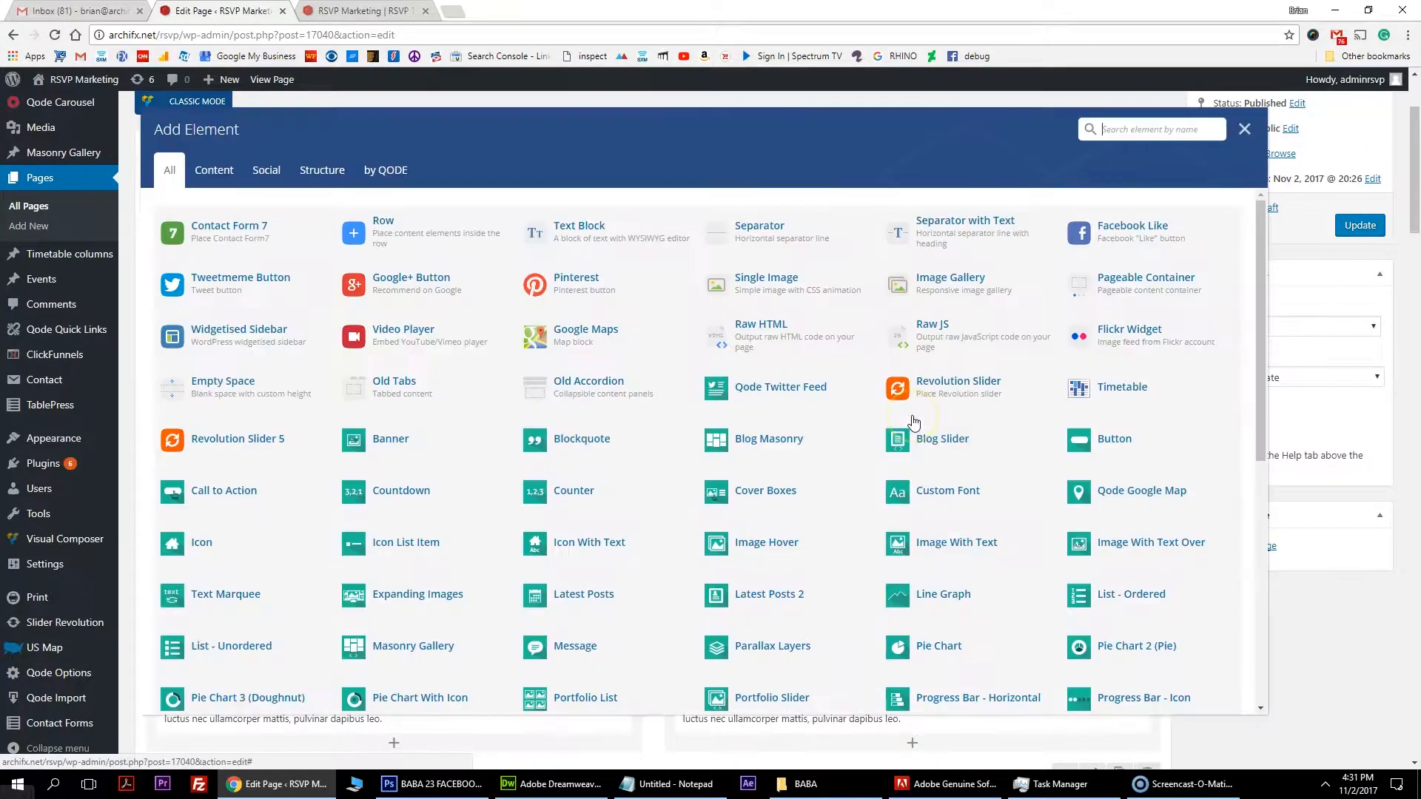
left_click(815, 287)
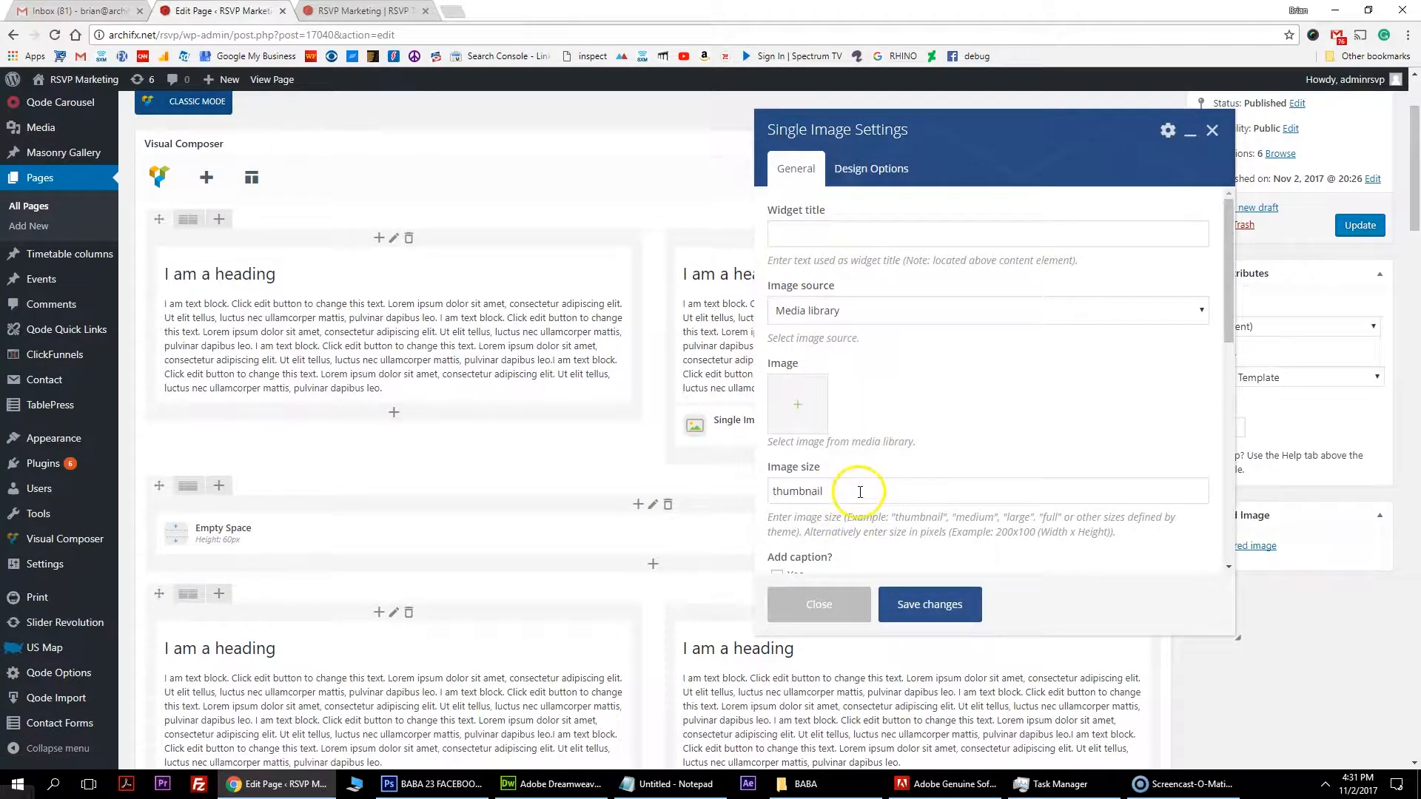
left_click_drag(860, 493, 683, 497)
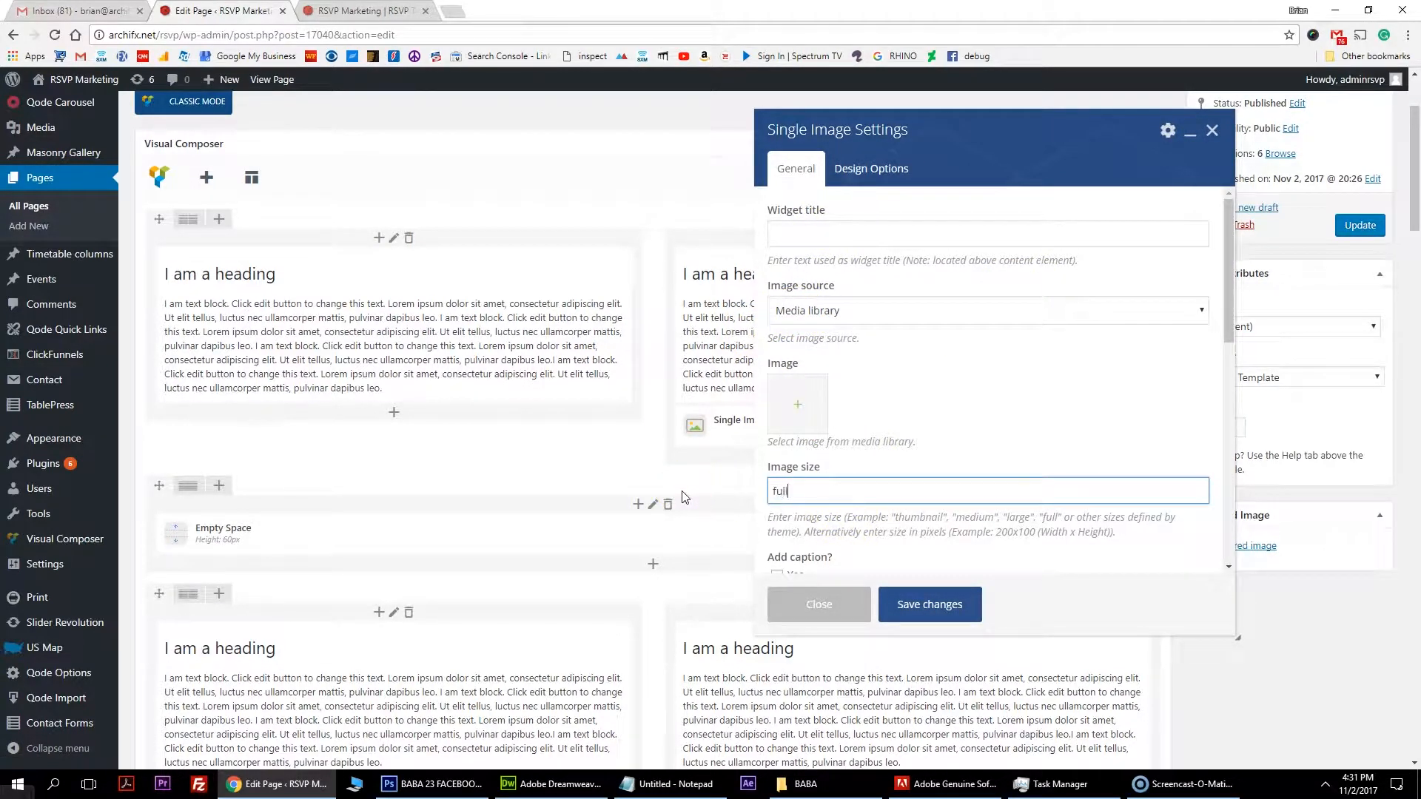
type("full")
- Choose holding-rsvp-cards-1.png for the element, set its caption, alt text and description to "Holding RSVP Cards", and save the element's settings
left_click(790, 403)
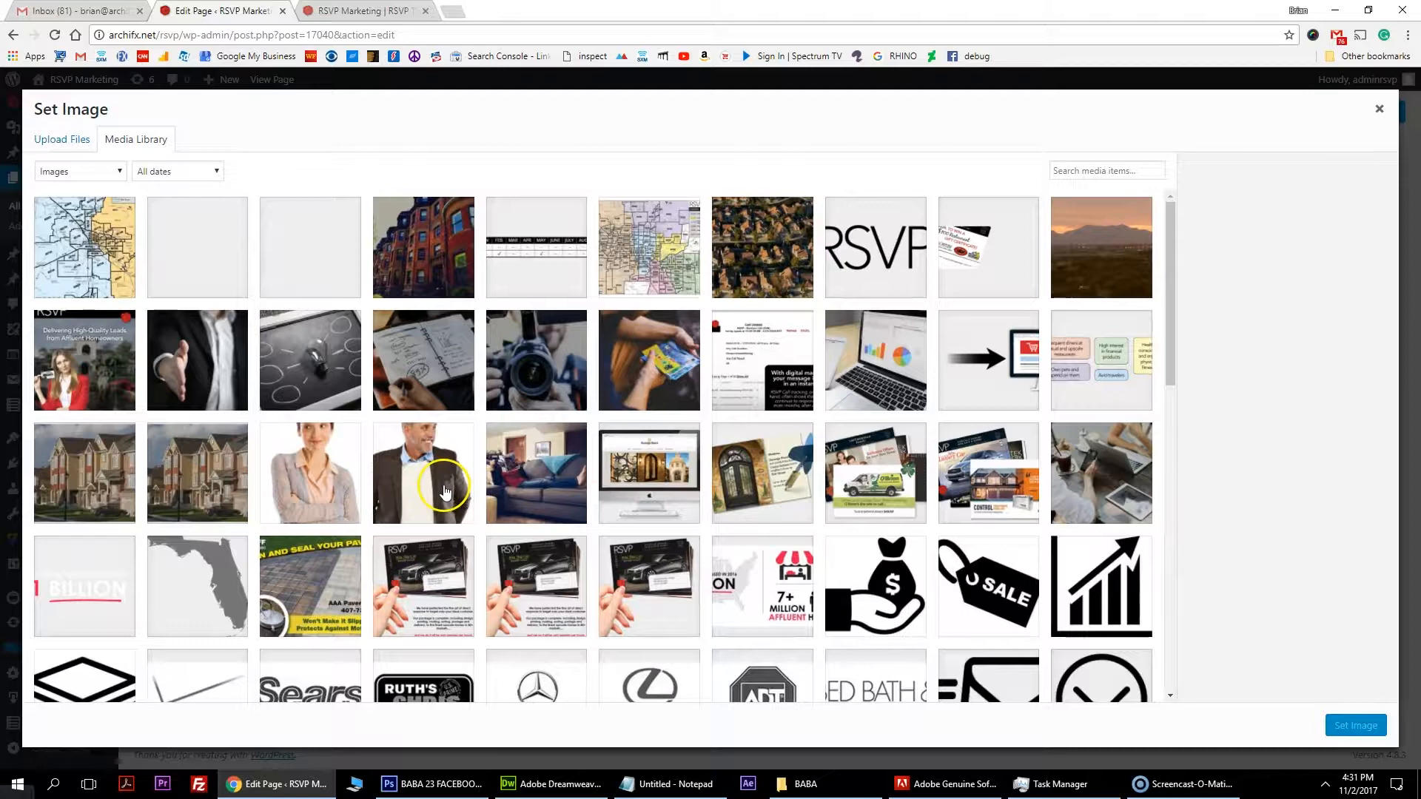
left_click(541, 590)
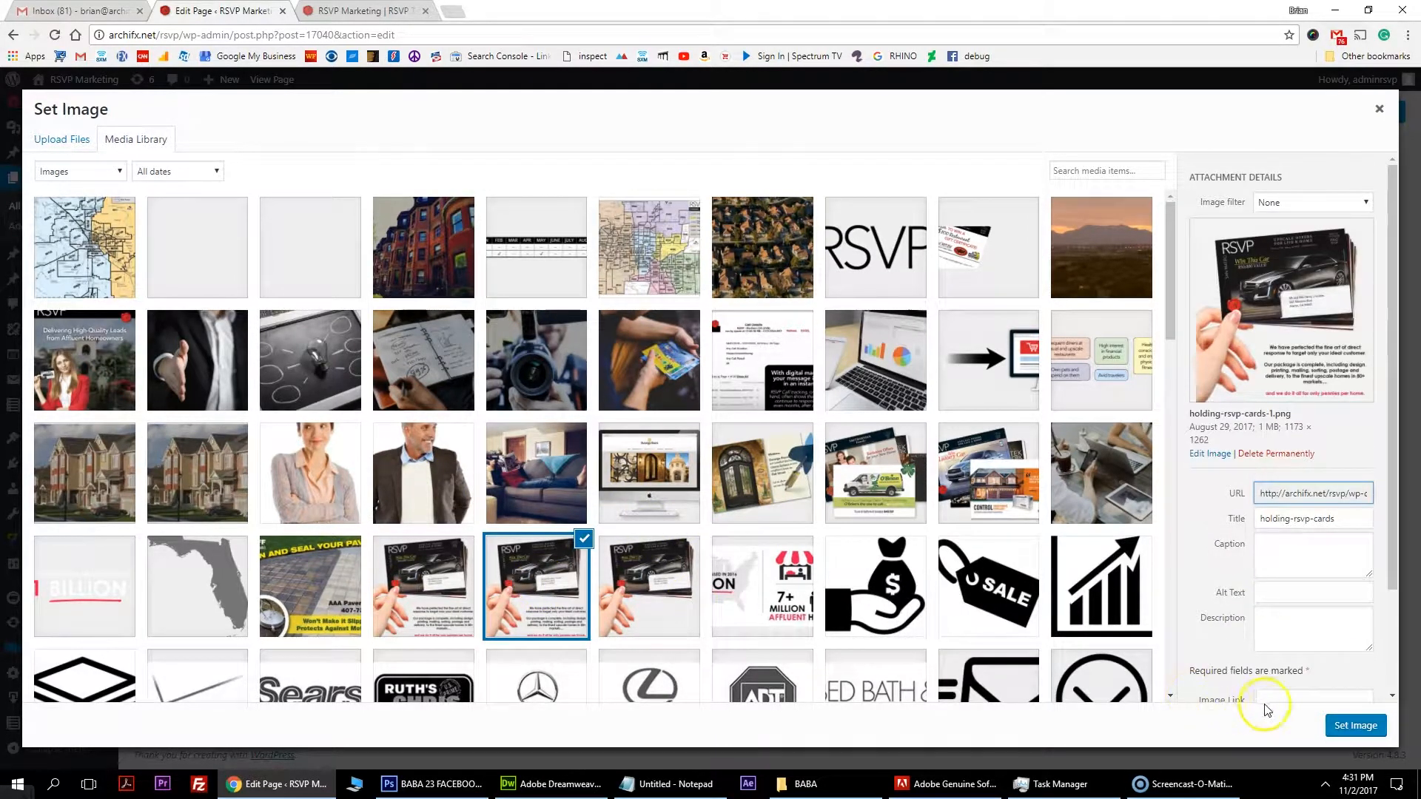
left_click(1320, 541)
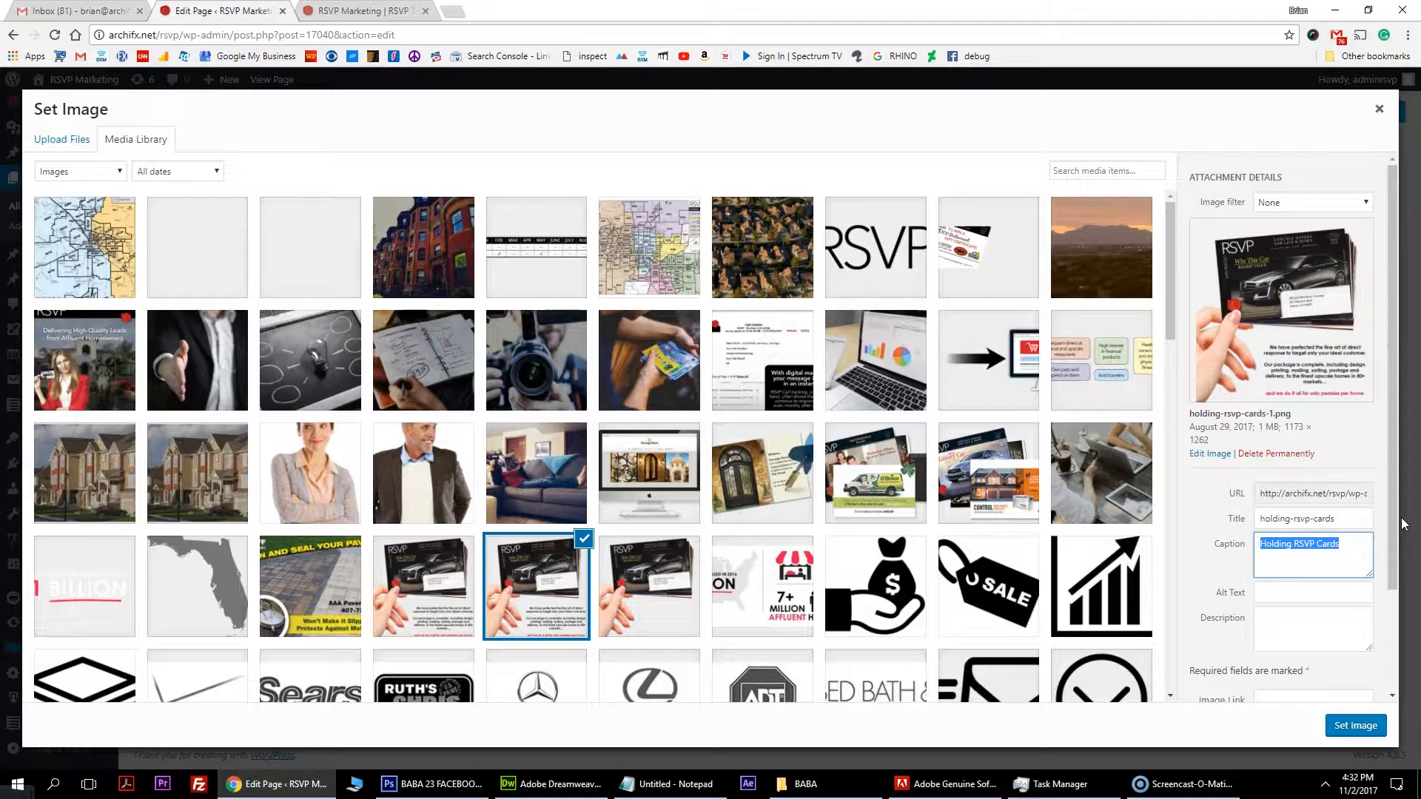
key("Tab")
key("ctrl+v")
key("Tab")
key("ctrl+v")
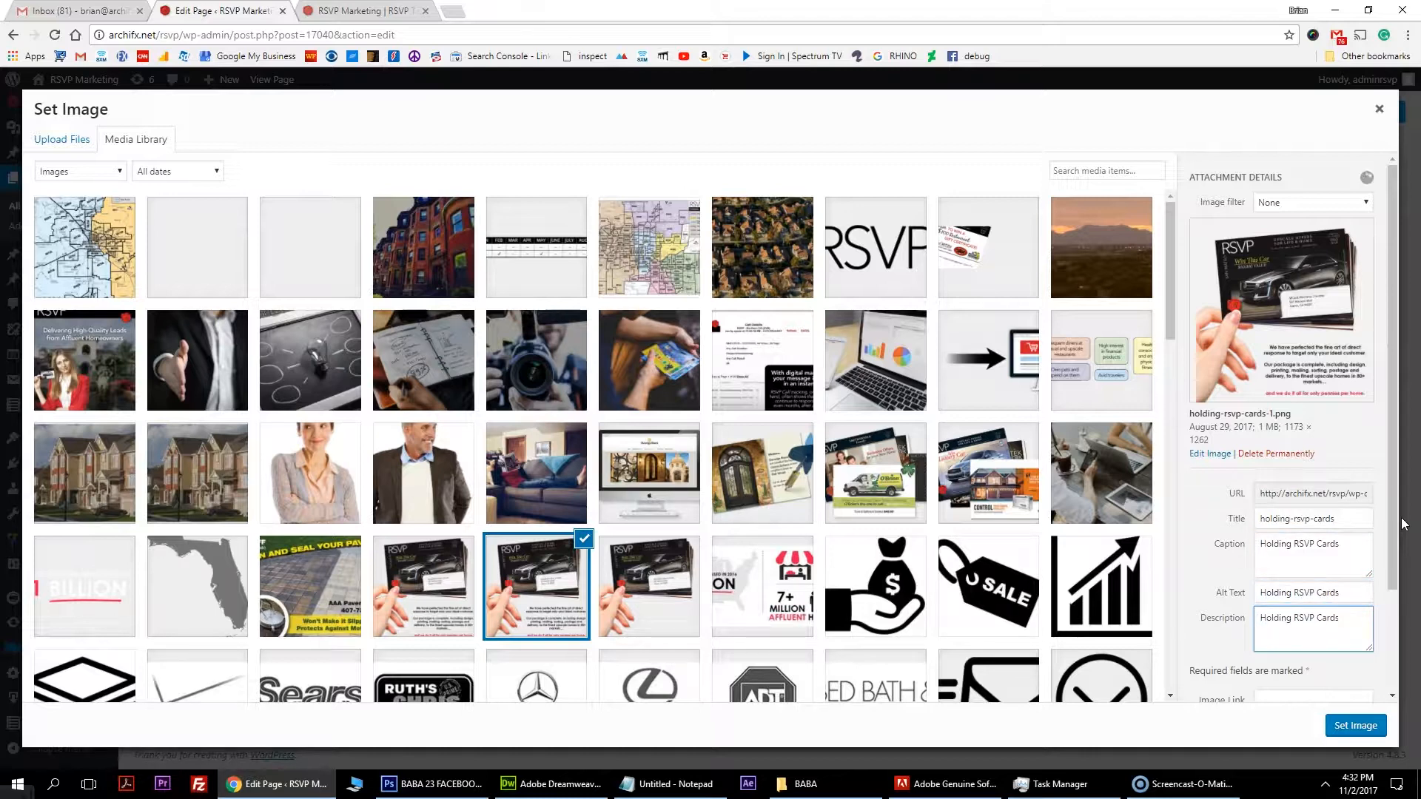
left_click(1361, 727)
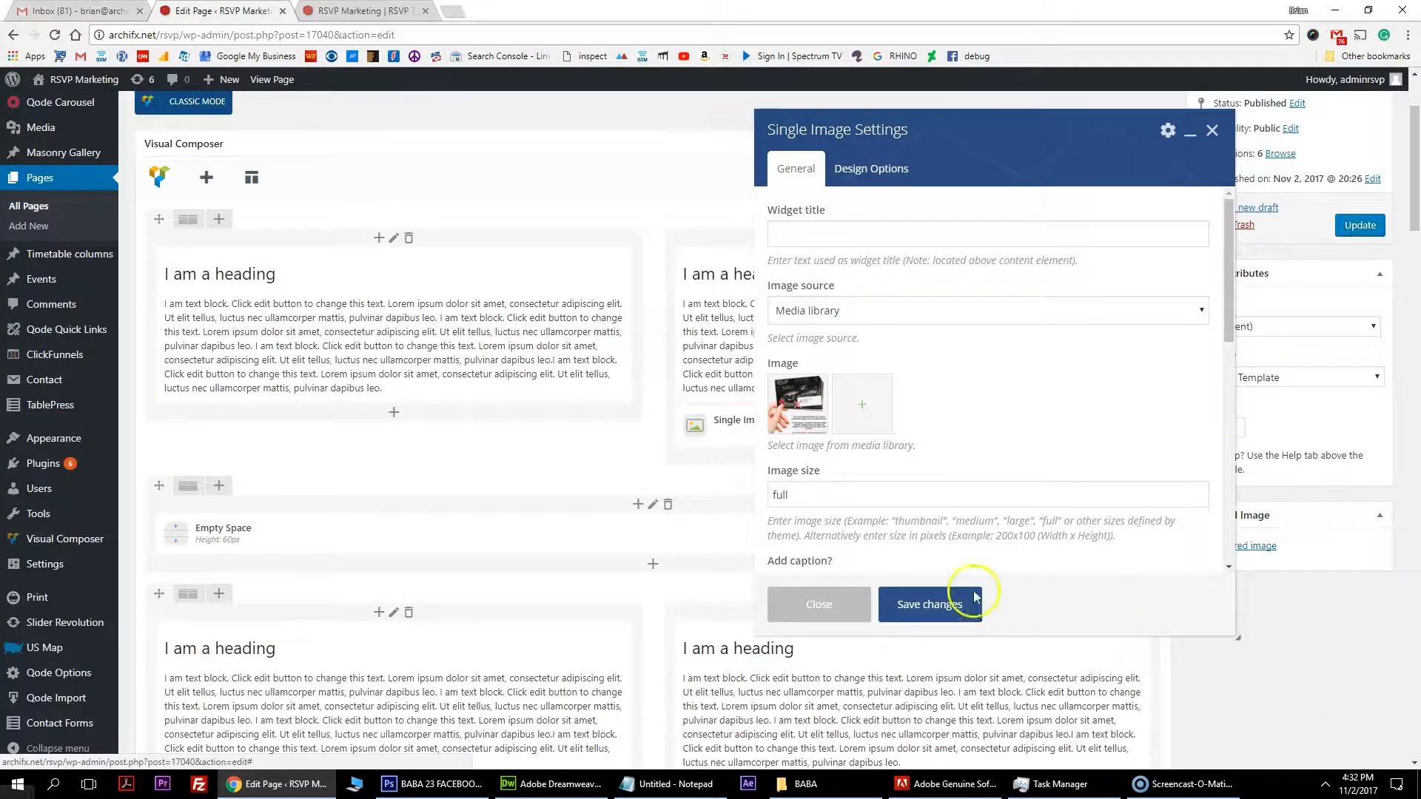
left_click(943, 604)
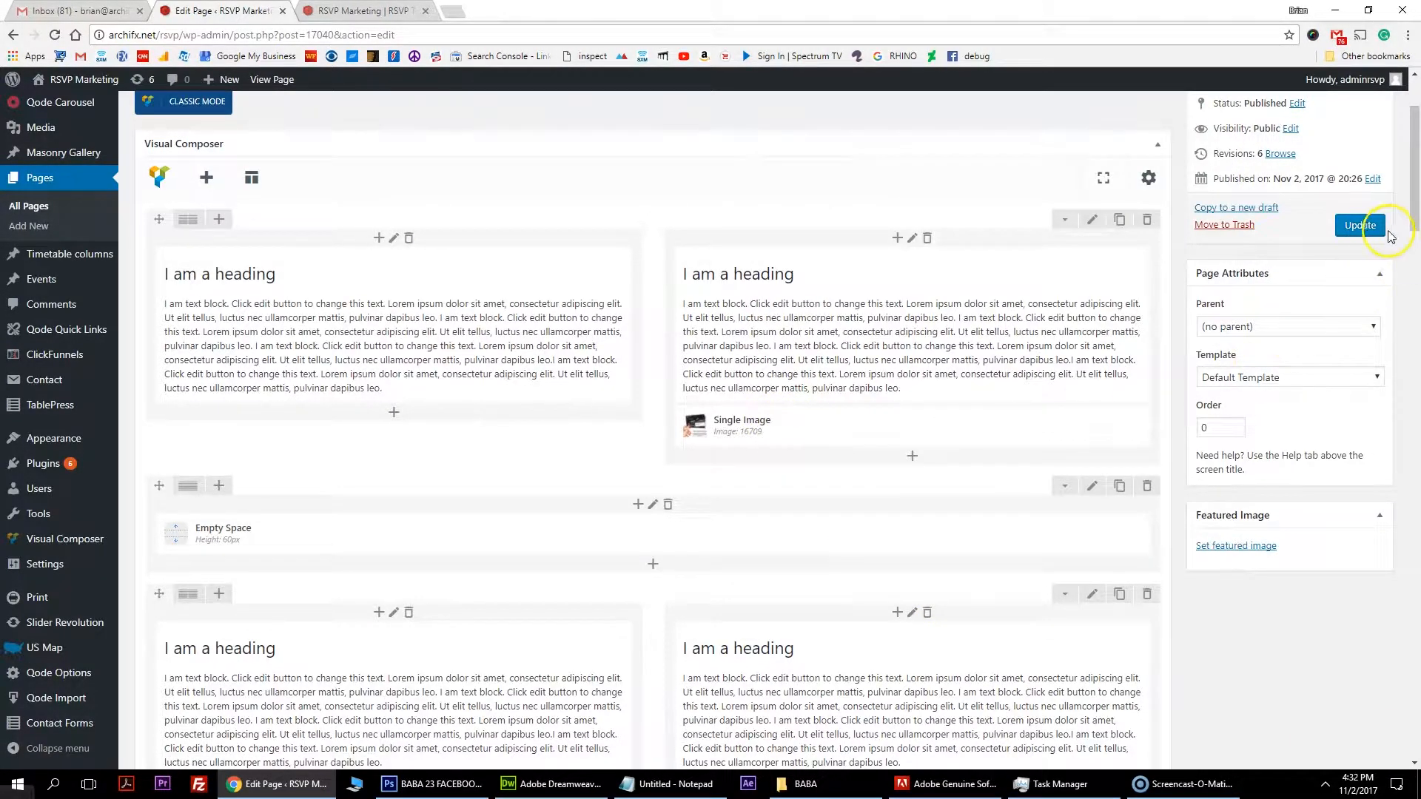
- Update the page and reload the live version to examine the postcard image under the second text block
left_click(364, 11)
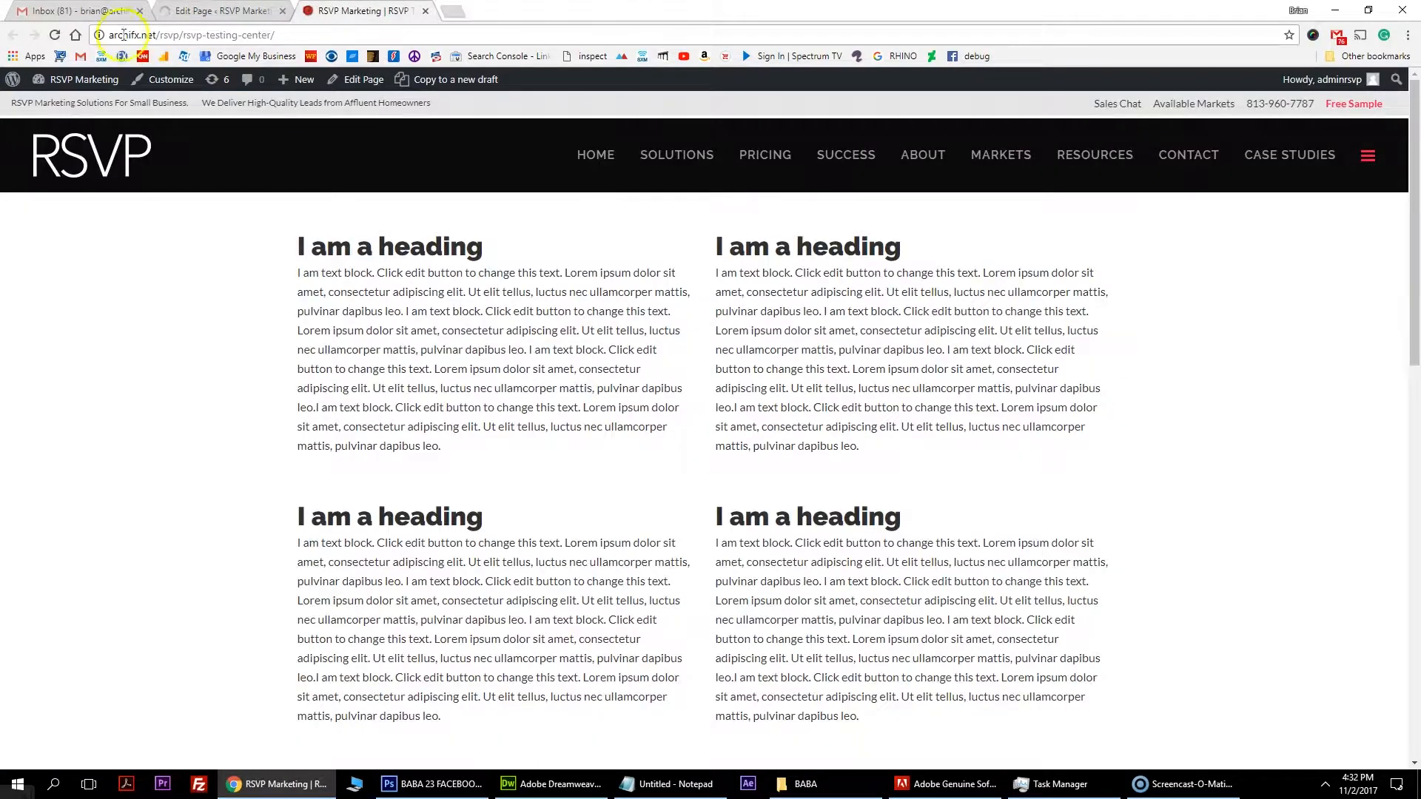
left_click(56, 36)
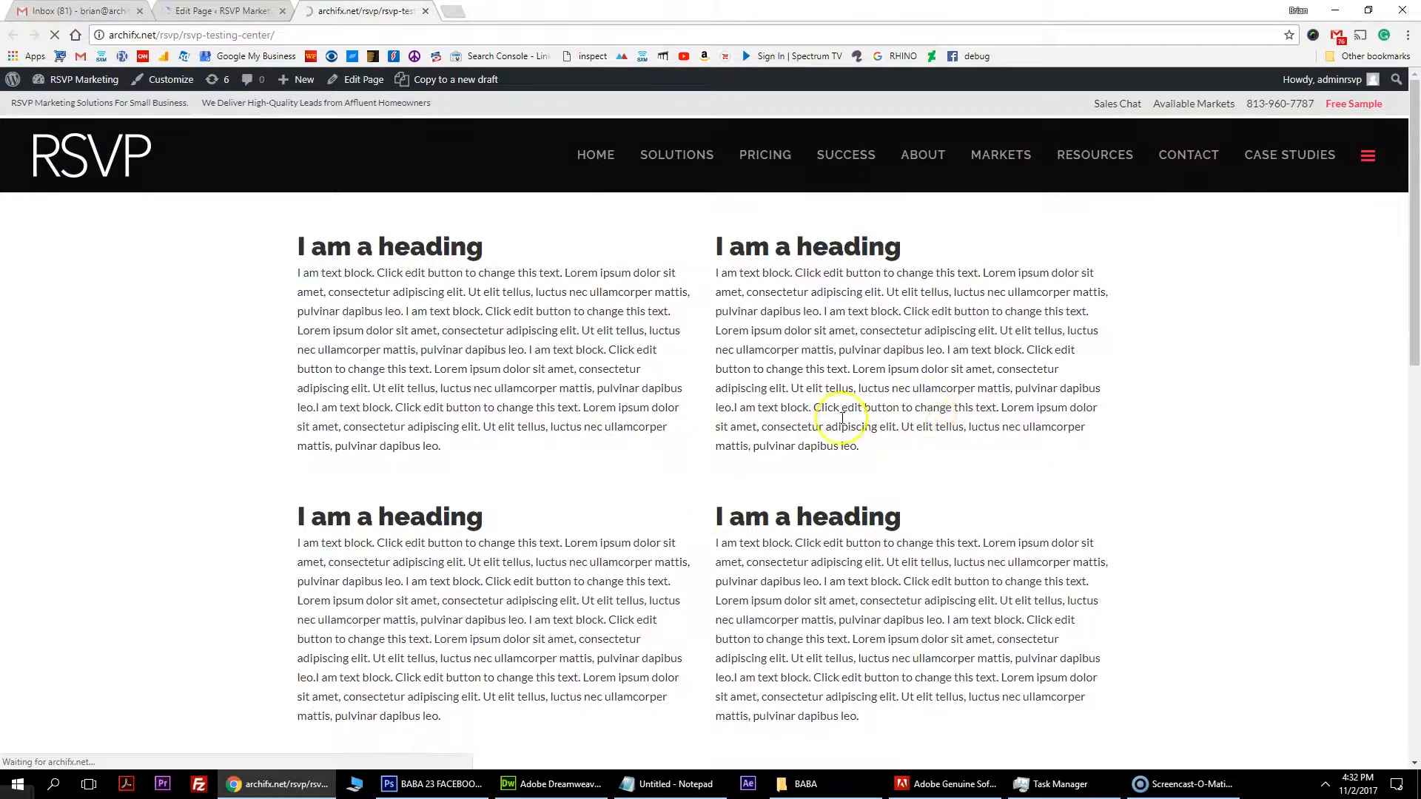
scroll(936, 510, "down", 2)
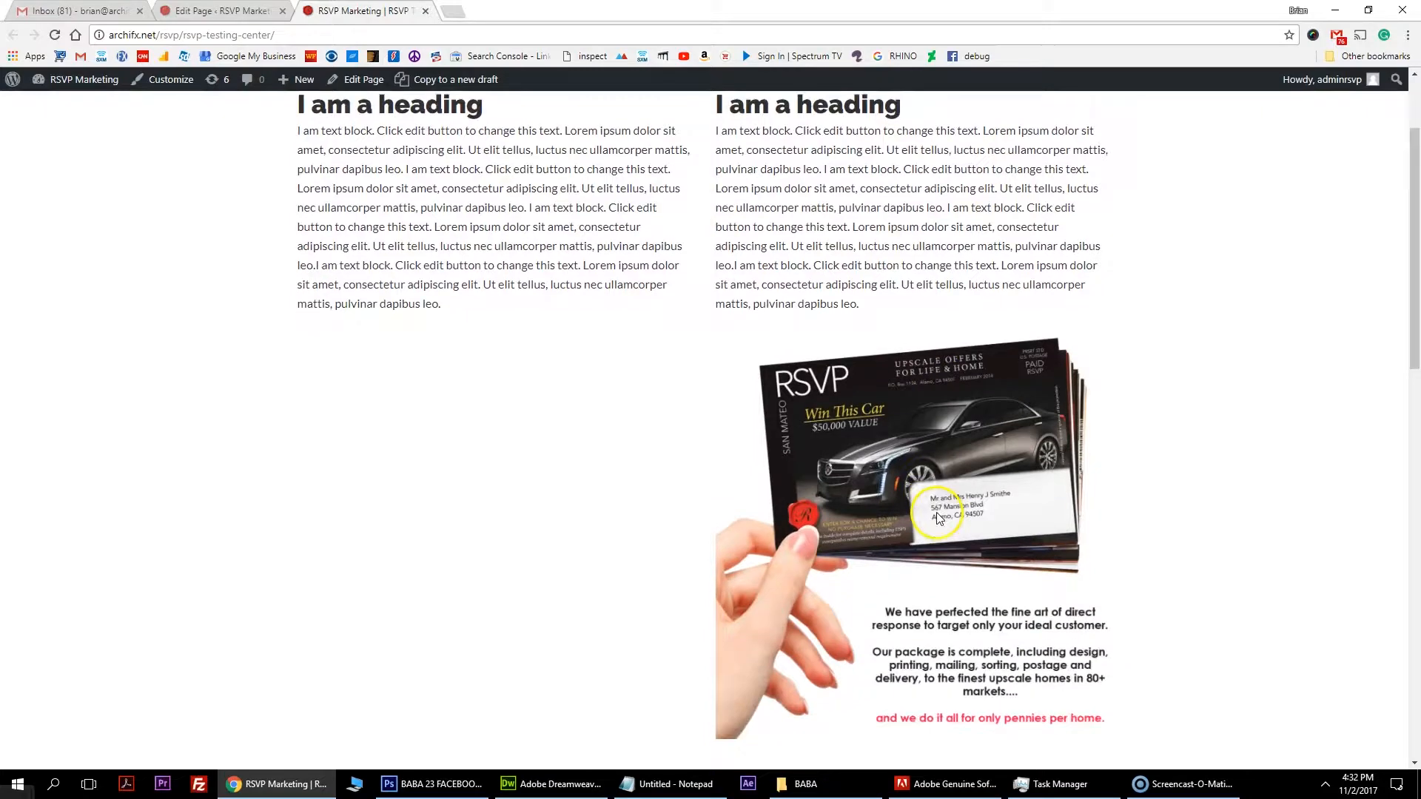
scroll(872, 515, "up", 3)
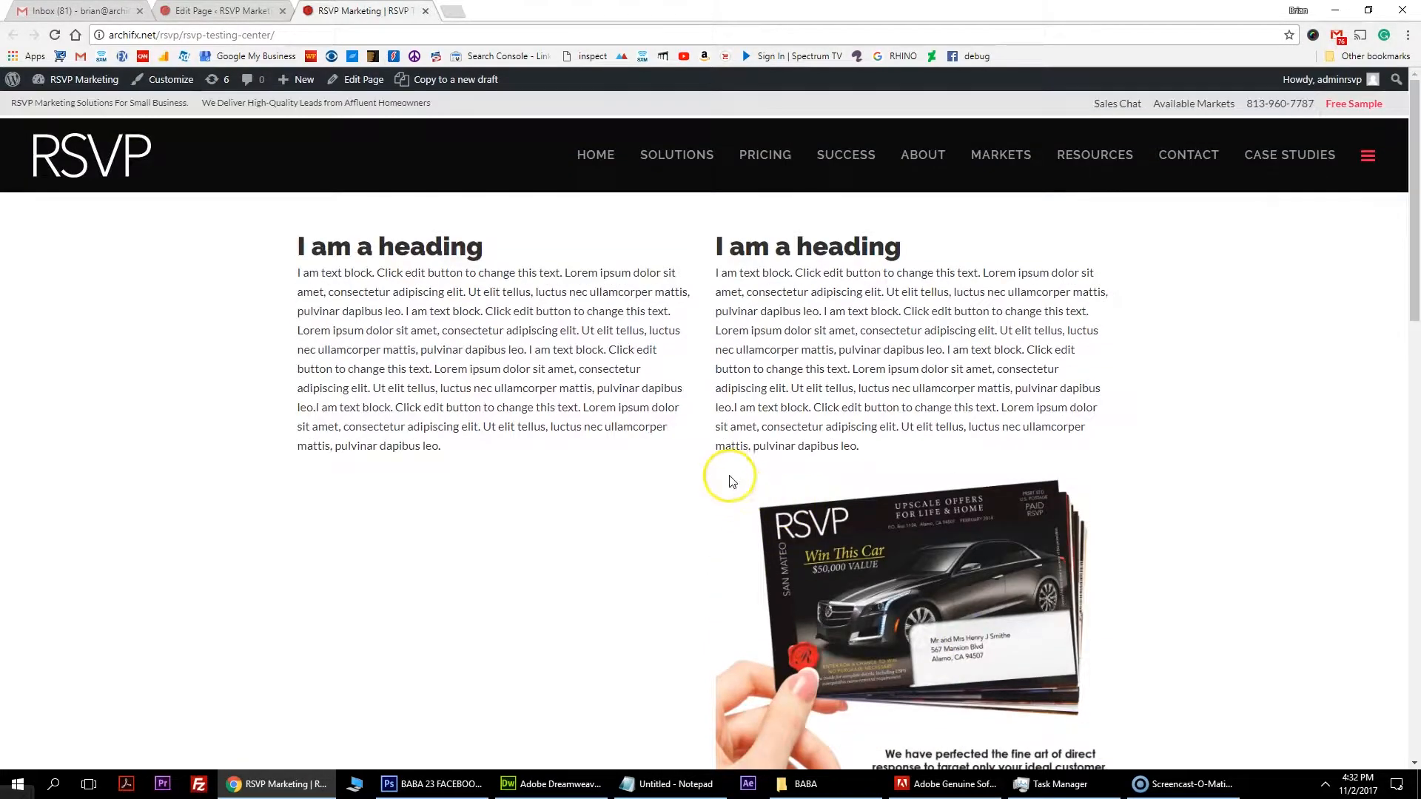
- Duplicate the Single Image element in the editor and move the copy under the first row's first text block
left_click(223, 11)
scroll(778, 466, "down", 2)
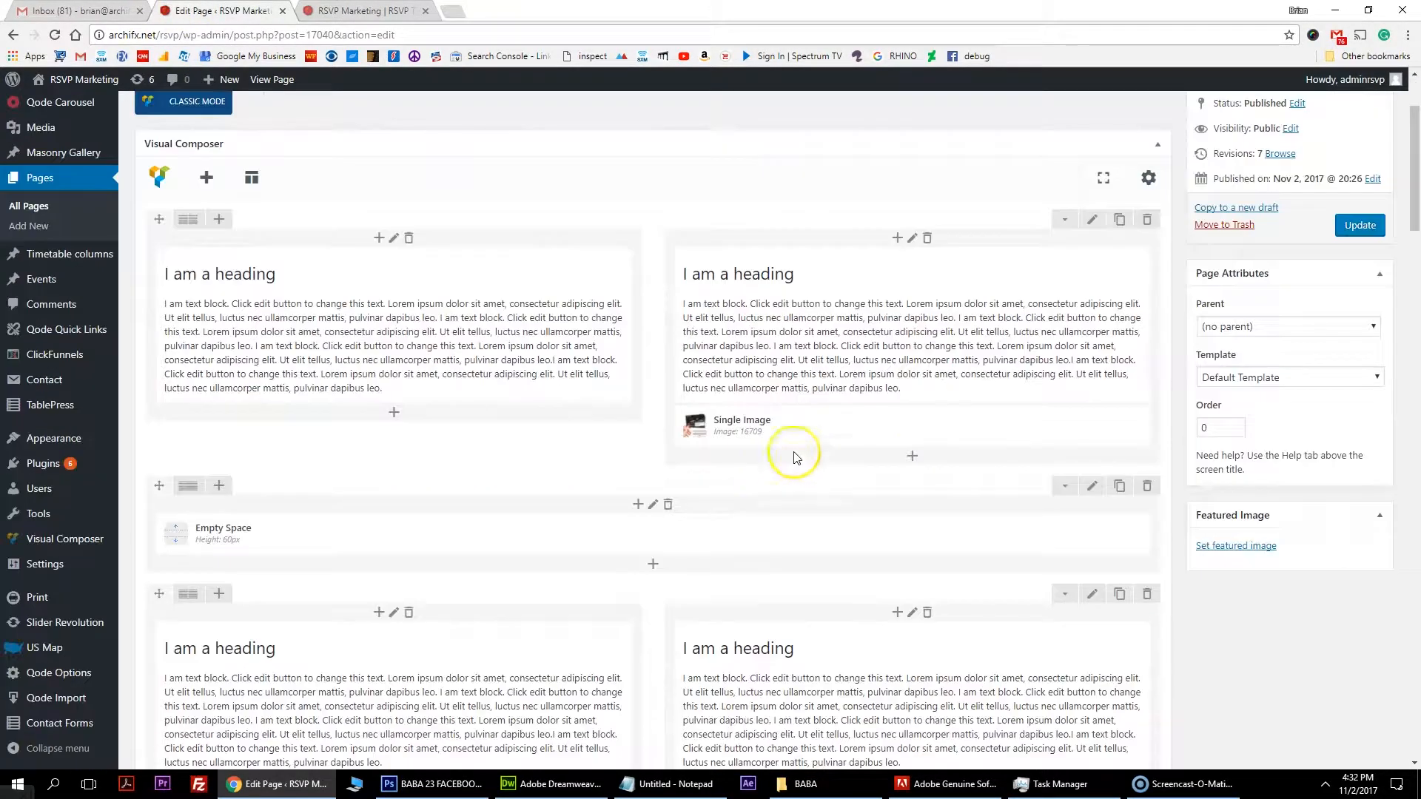
mouse_move(1031, 430)
left_click(949, 428)
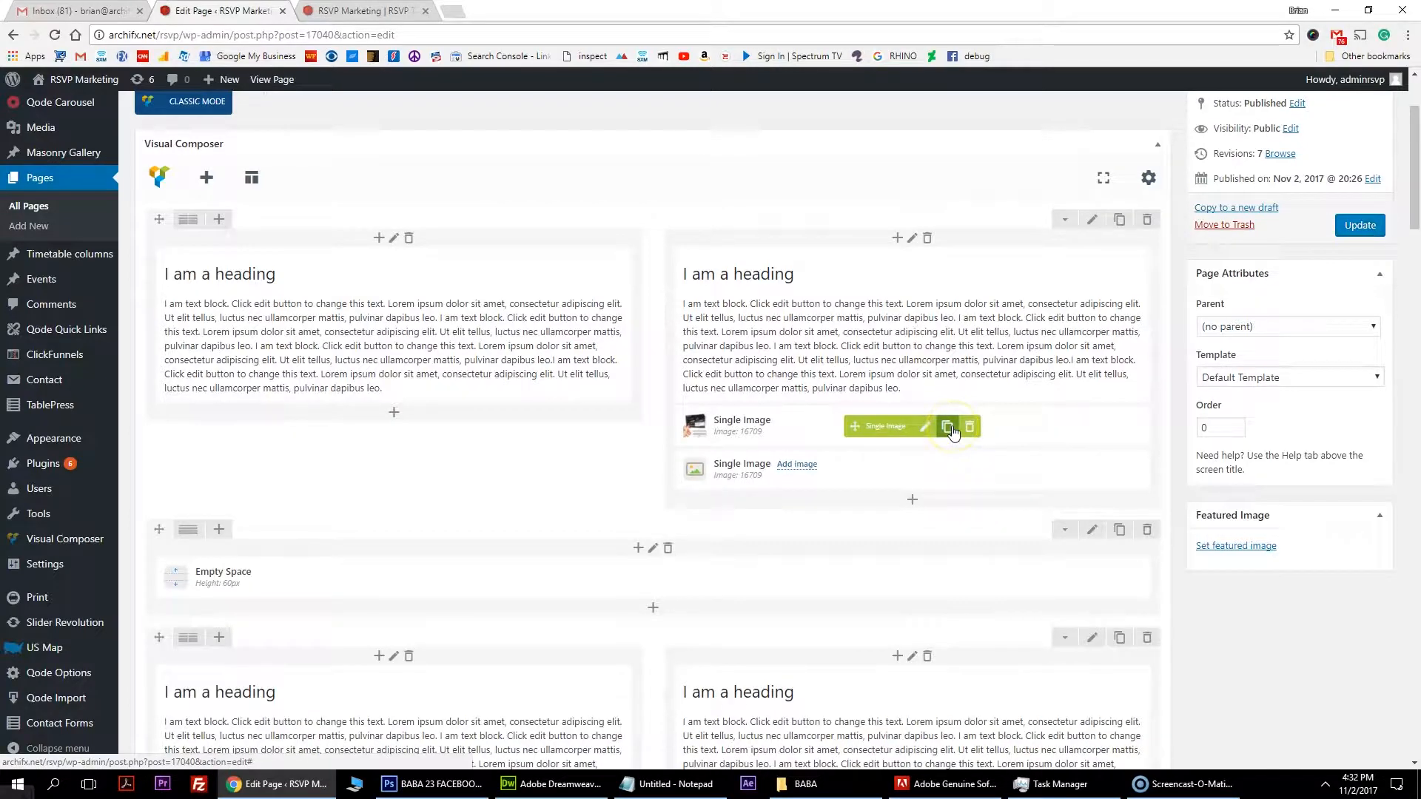
left_click_drag(899, 470, 442, 427)
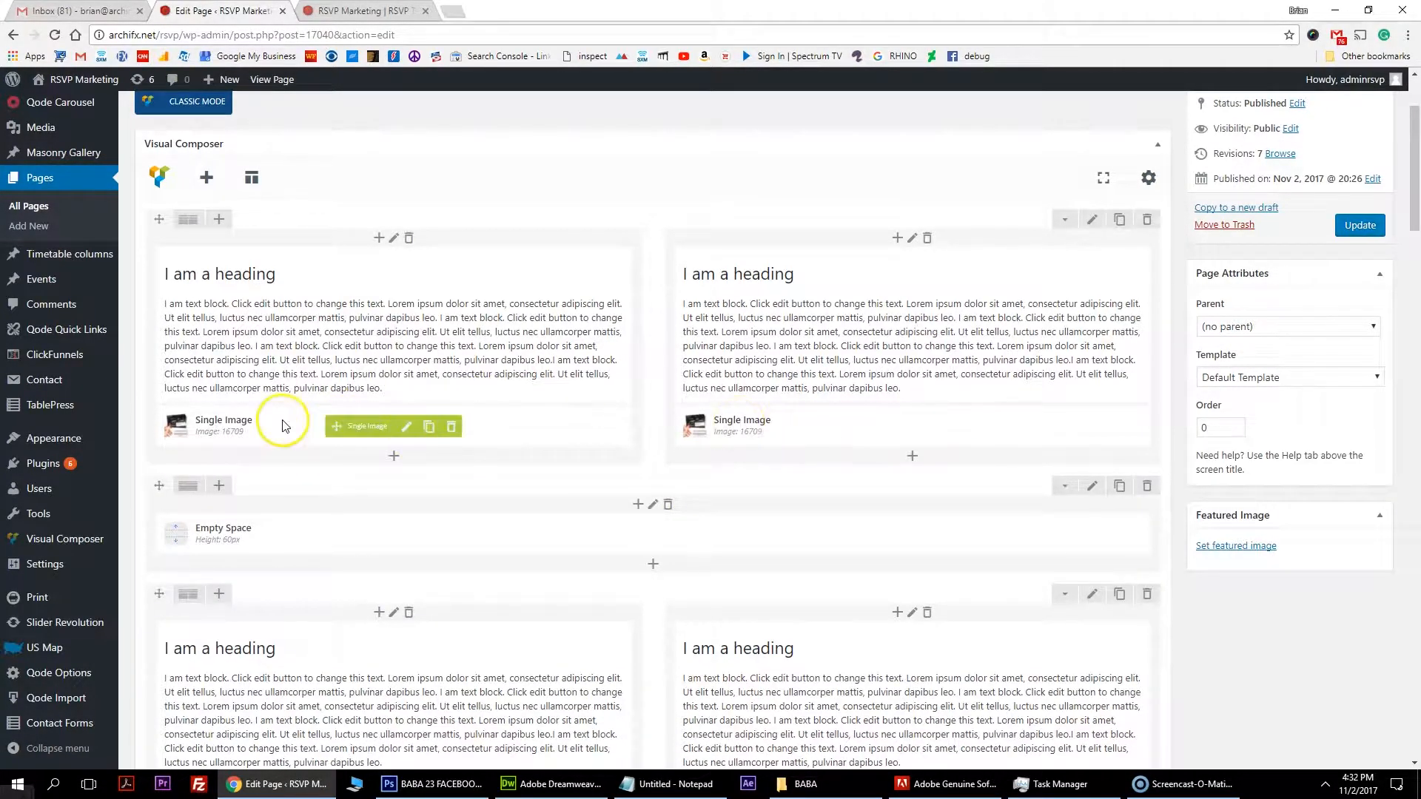
- Replace the copied element's picture with the paver-sealing ad from the media library and save the settings
left_click(406, 427)
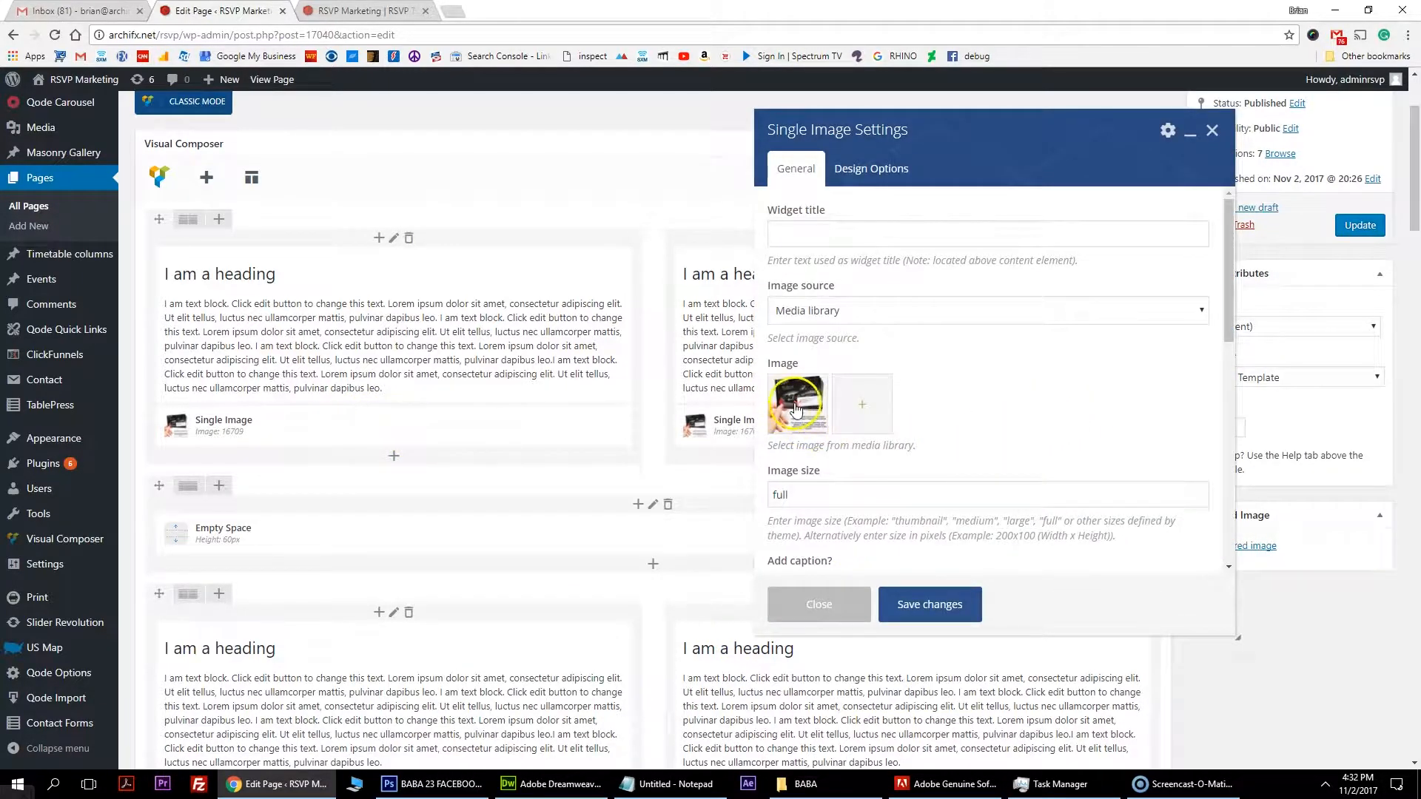
left_click(793, 408)
left_click(799, 405)
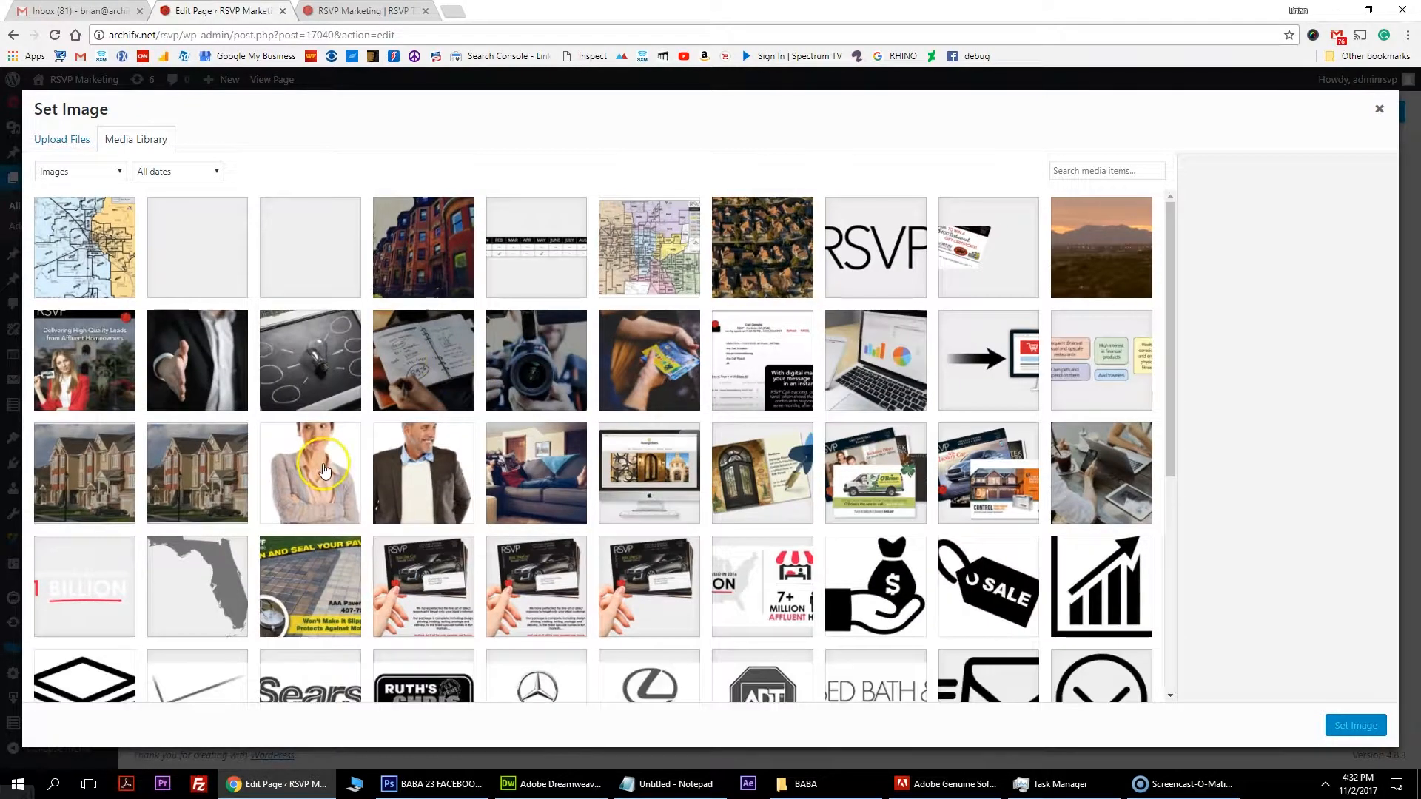
scroll(814, 534, "down", 3)
left_click(323, 356)
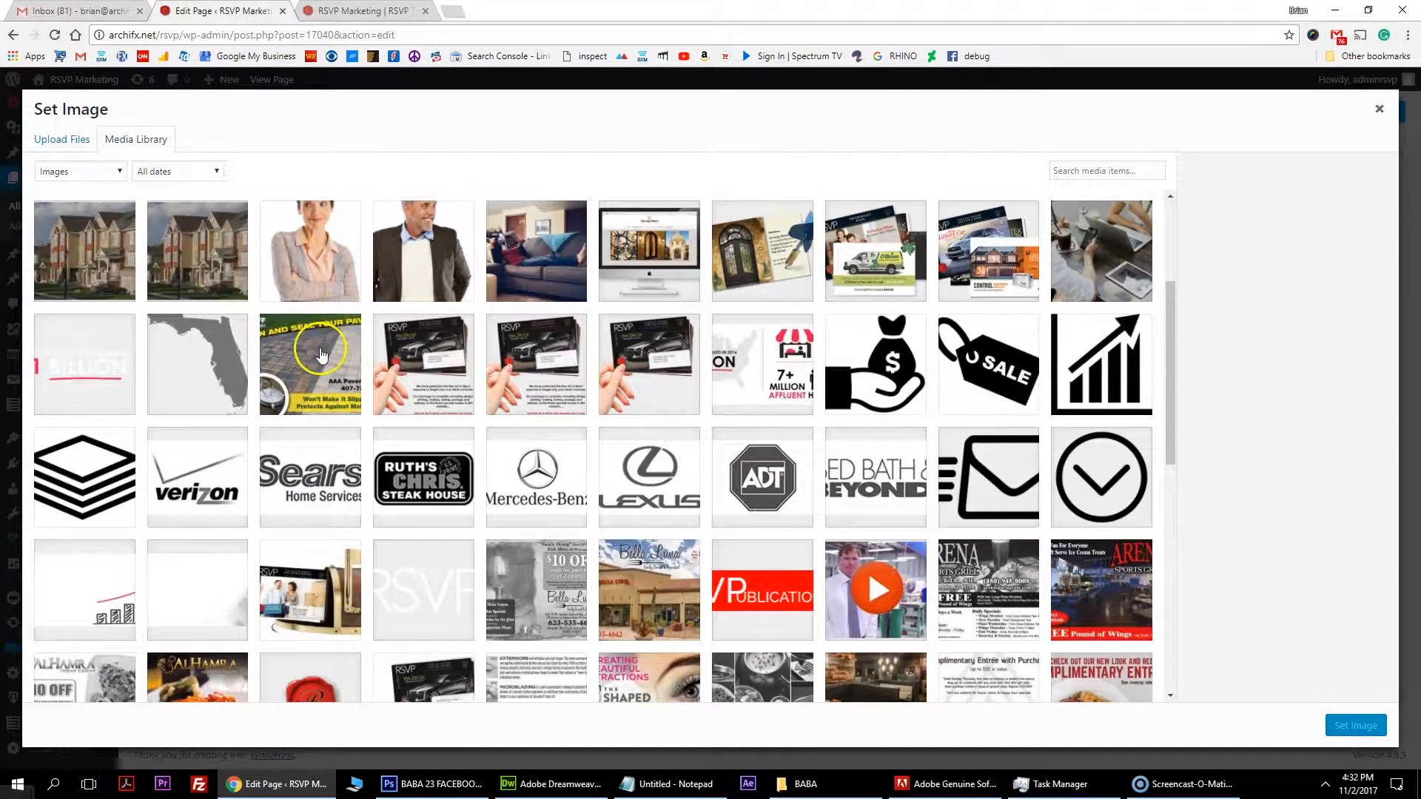
left_click(1350, 731)
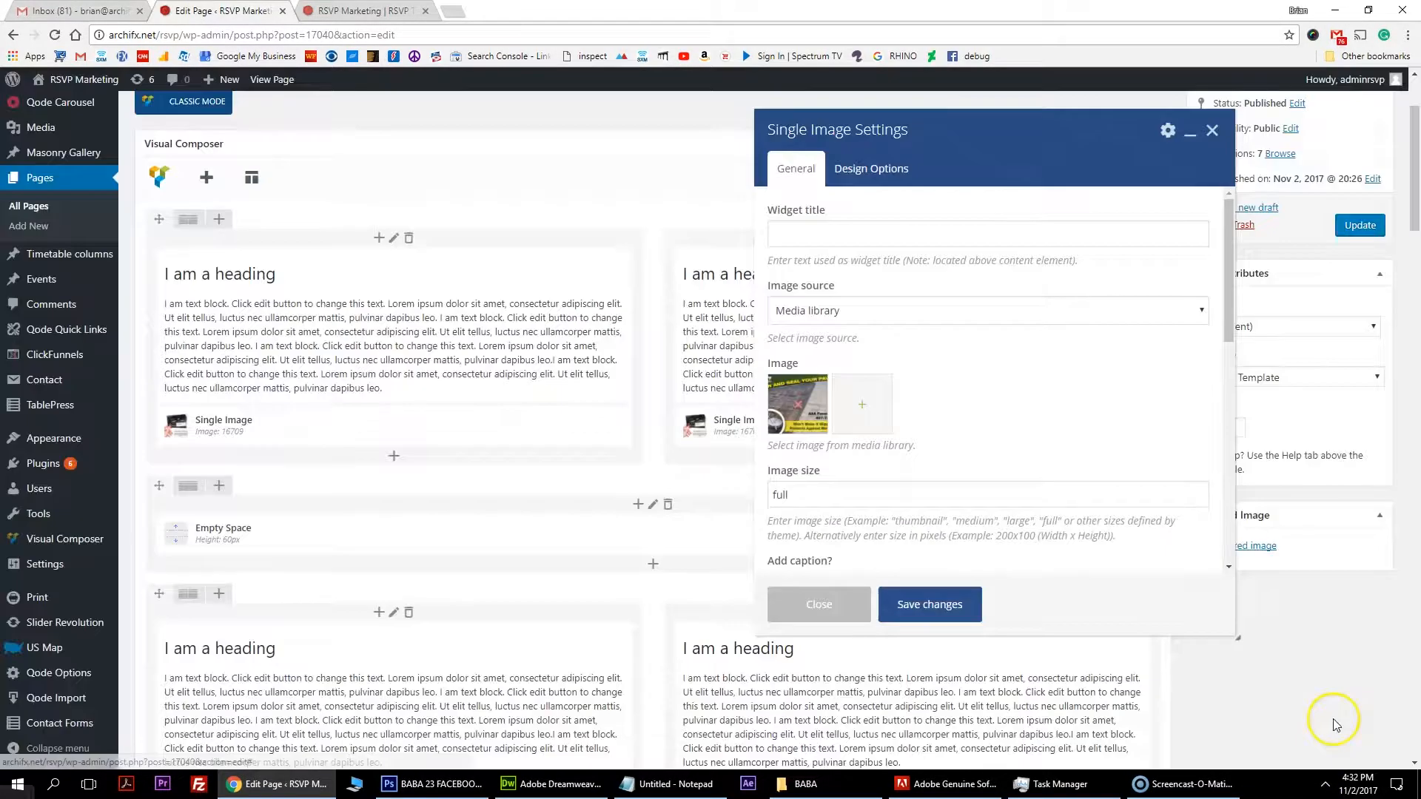
left_click(940, 606)
- Update the page and reload the live version to compare the two images in the first row
left_click(1360, 225)
key("ctrl+Tab")
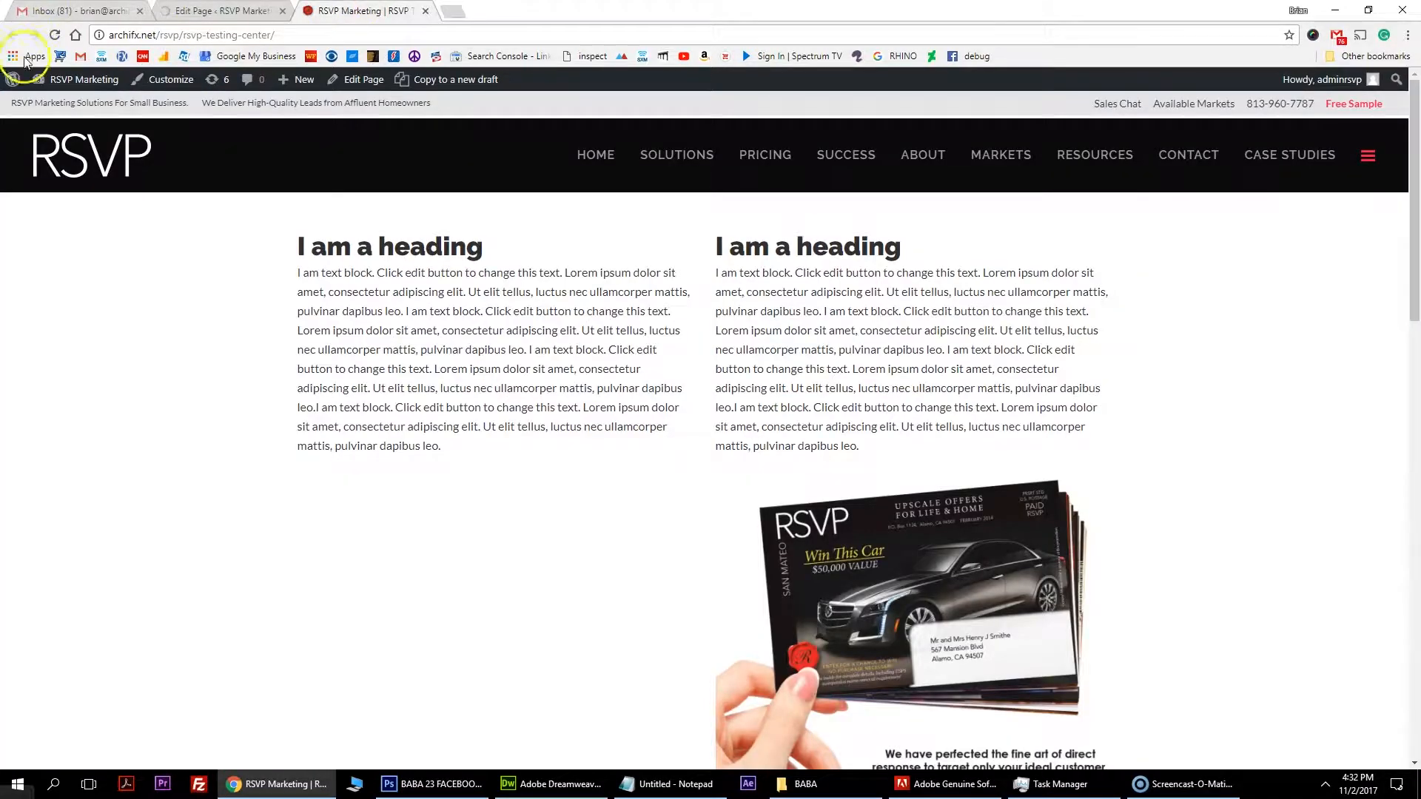
left_click(54, 36)
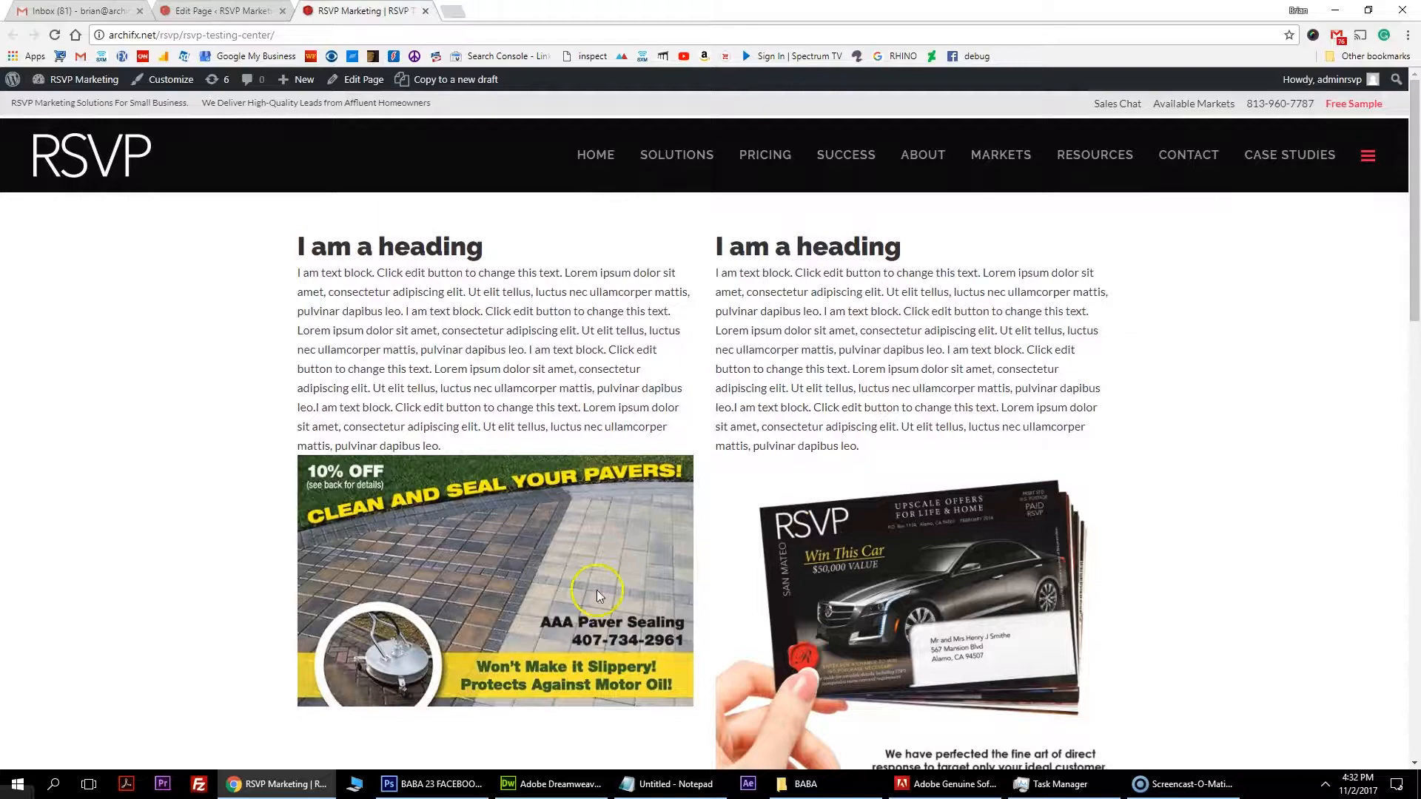
scroll(597, 589, "down", 3)
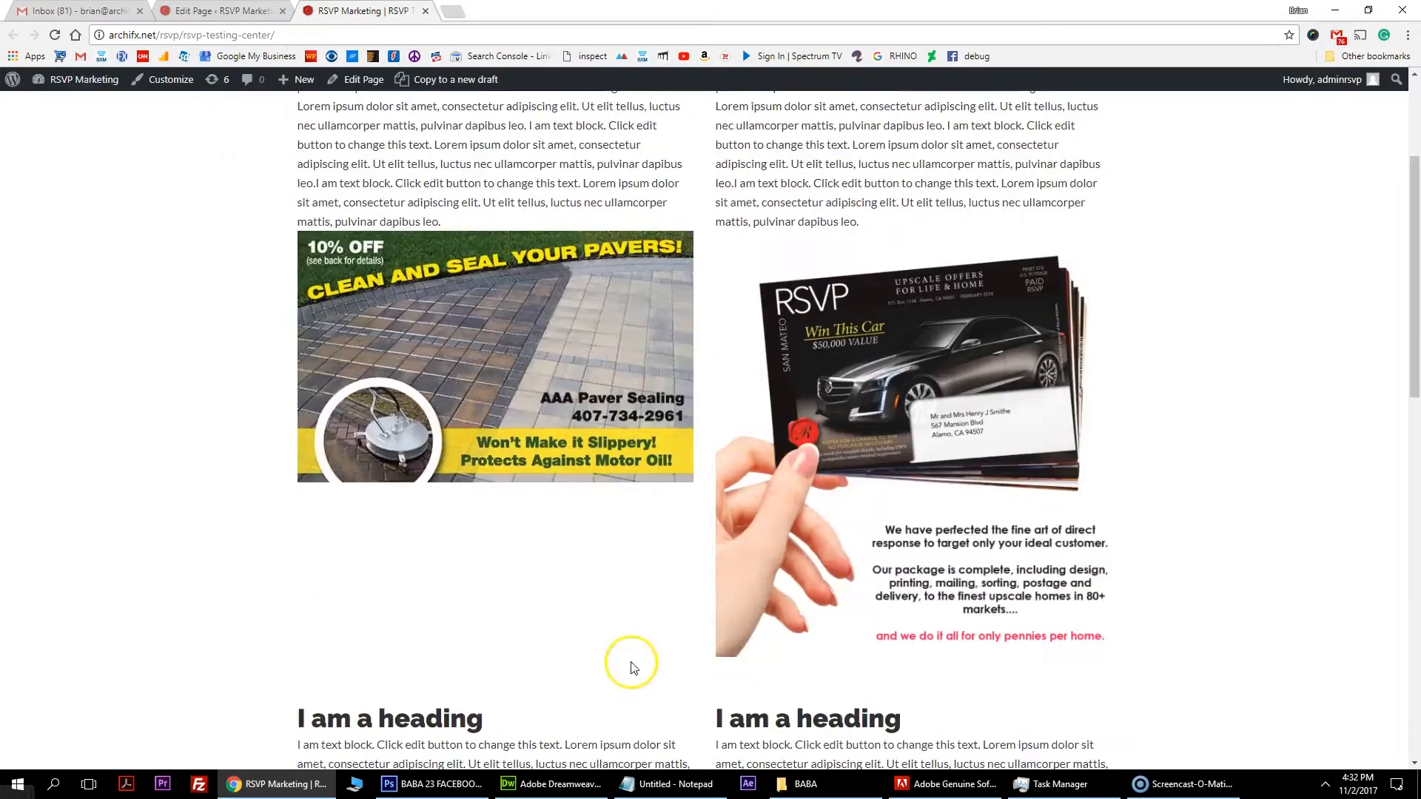
scroll(660, 654, "up", 3)
- Shrink the browser window to examine the page's narrow mobile layout down to the footer, and maximize it again
left_click(1369, 9)
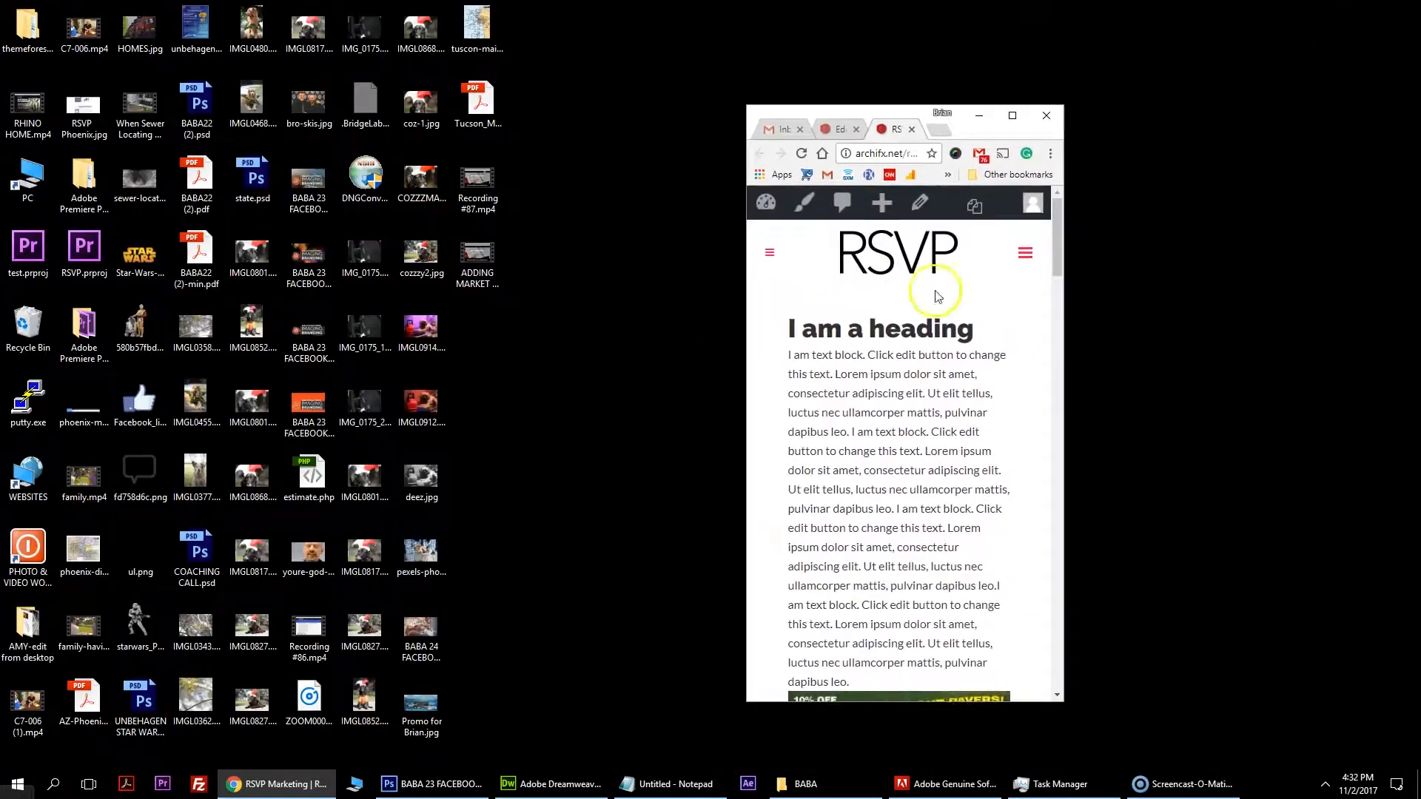
scroll(964, 412, "down", 3)
scroll(964, 412, "down", 10)
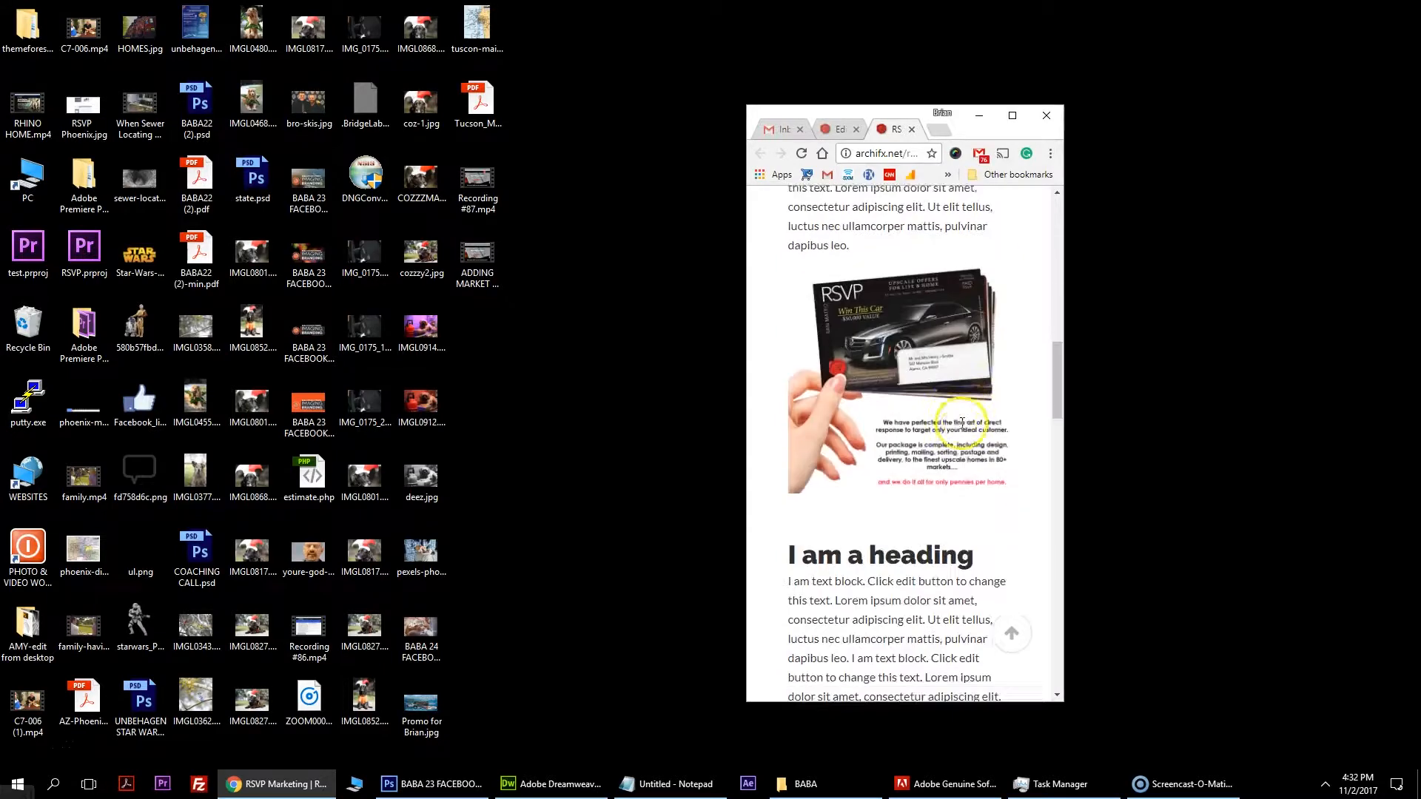
scroll(963, 423, "down", 10)
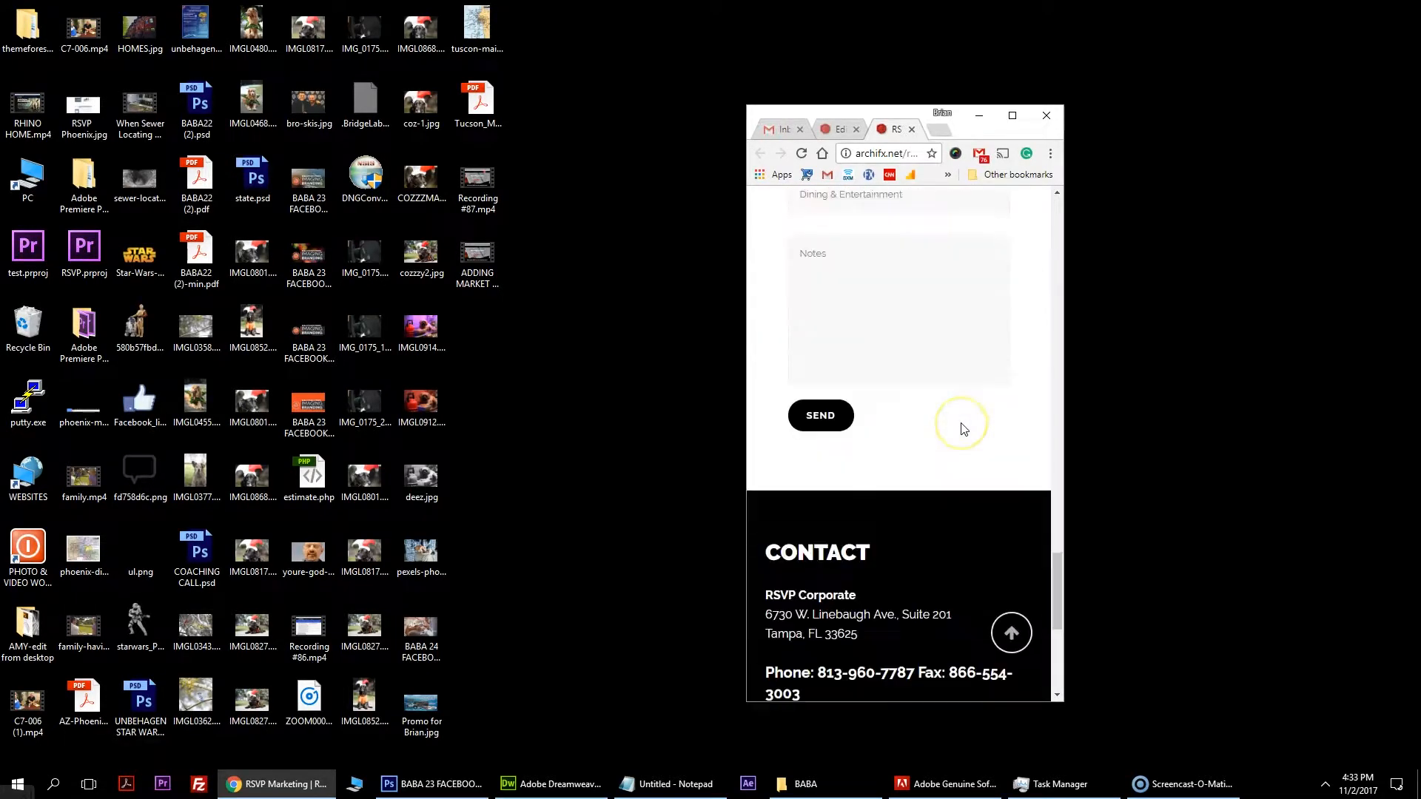
left_click(1027, 104)
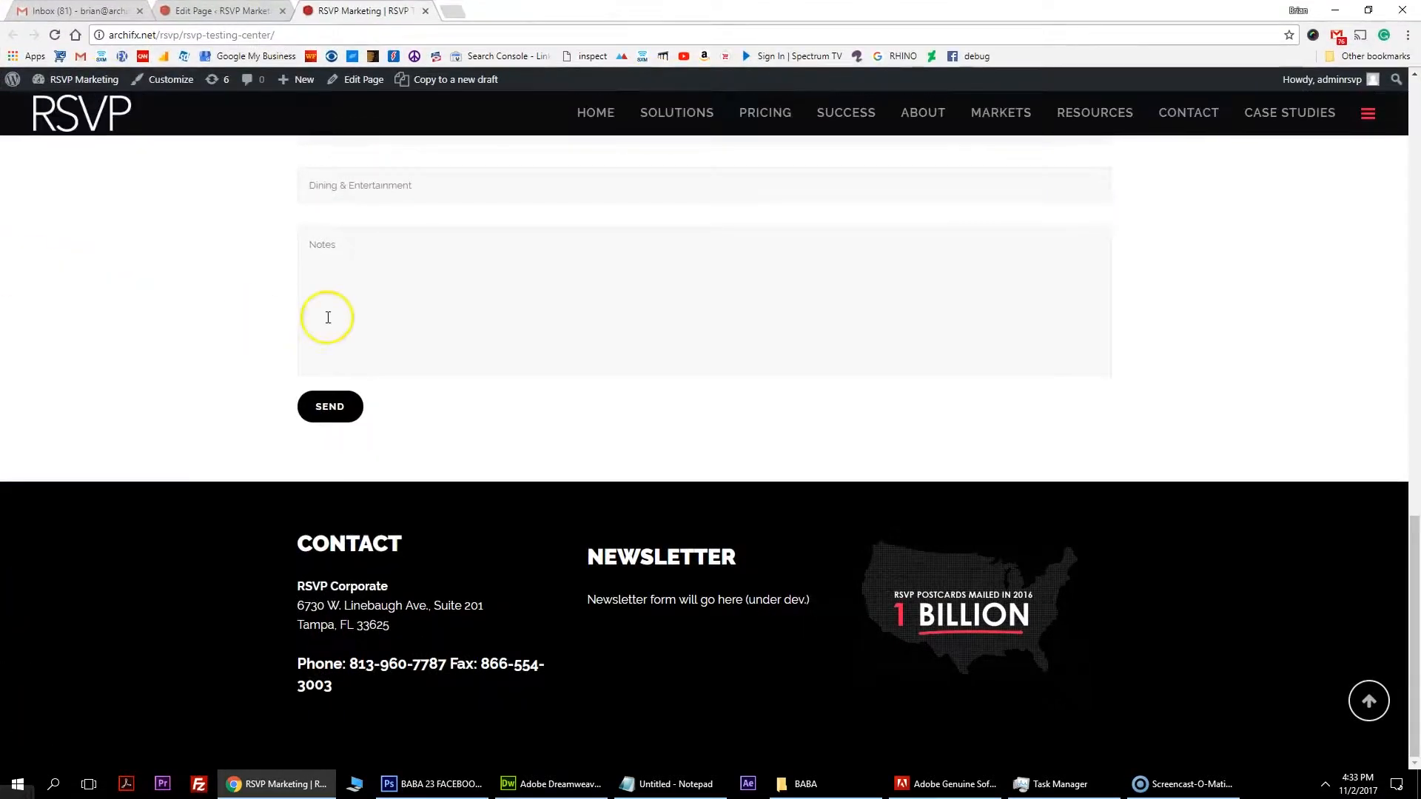
- Look back over the full-width live page, from the contact form up to the images in the first row
scroll(327, 317, "up", 10)
scroll(648, 356, "up", 5)
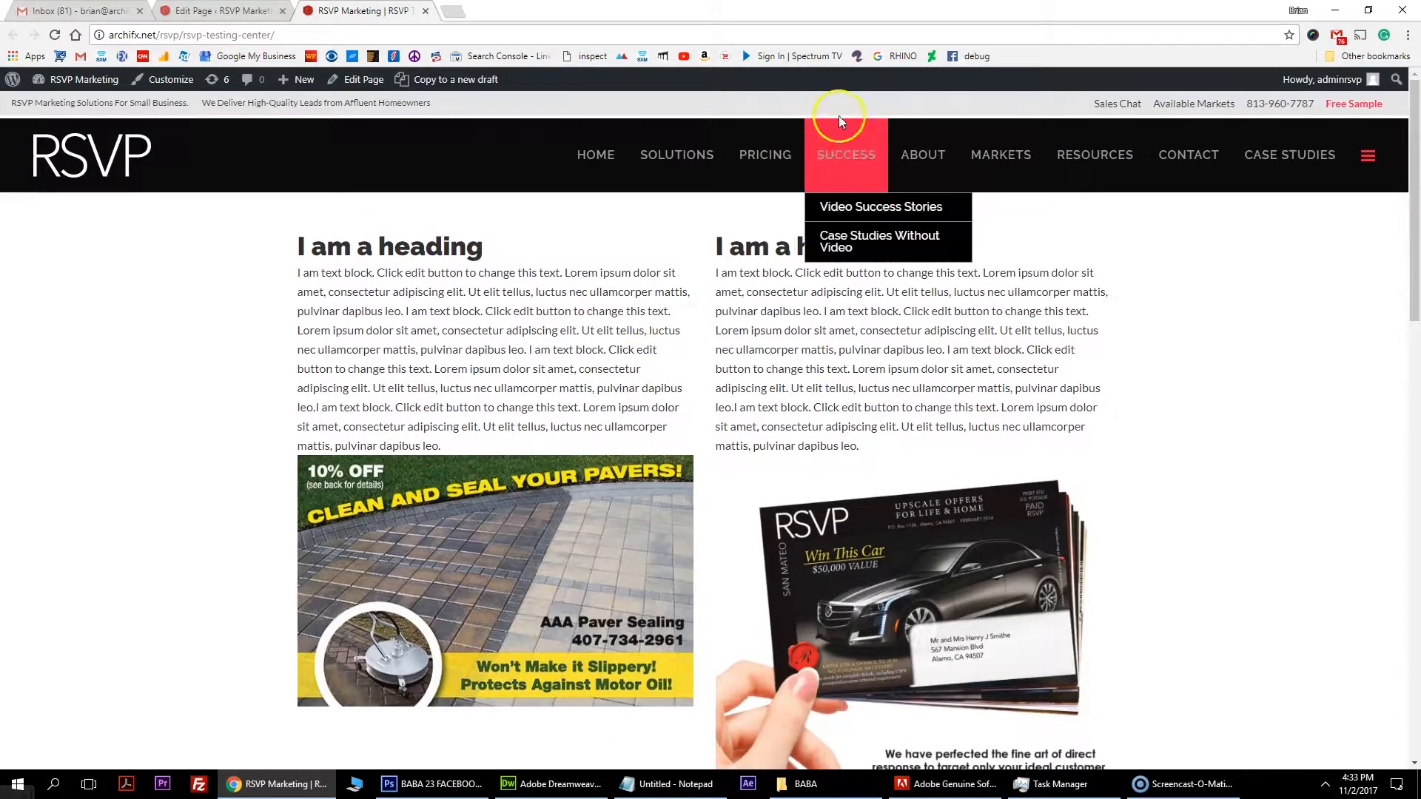
scroll(603, 547, "down", 8)
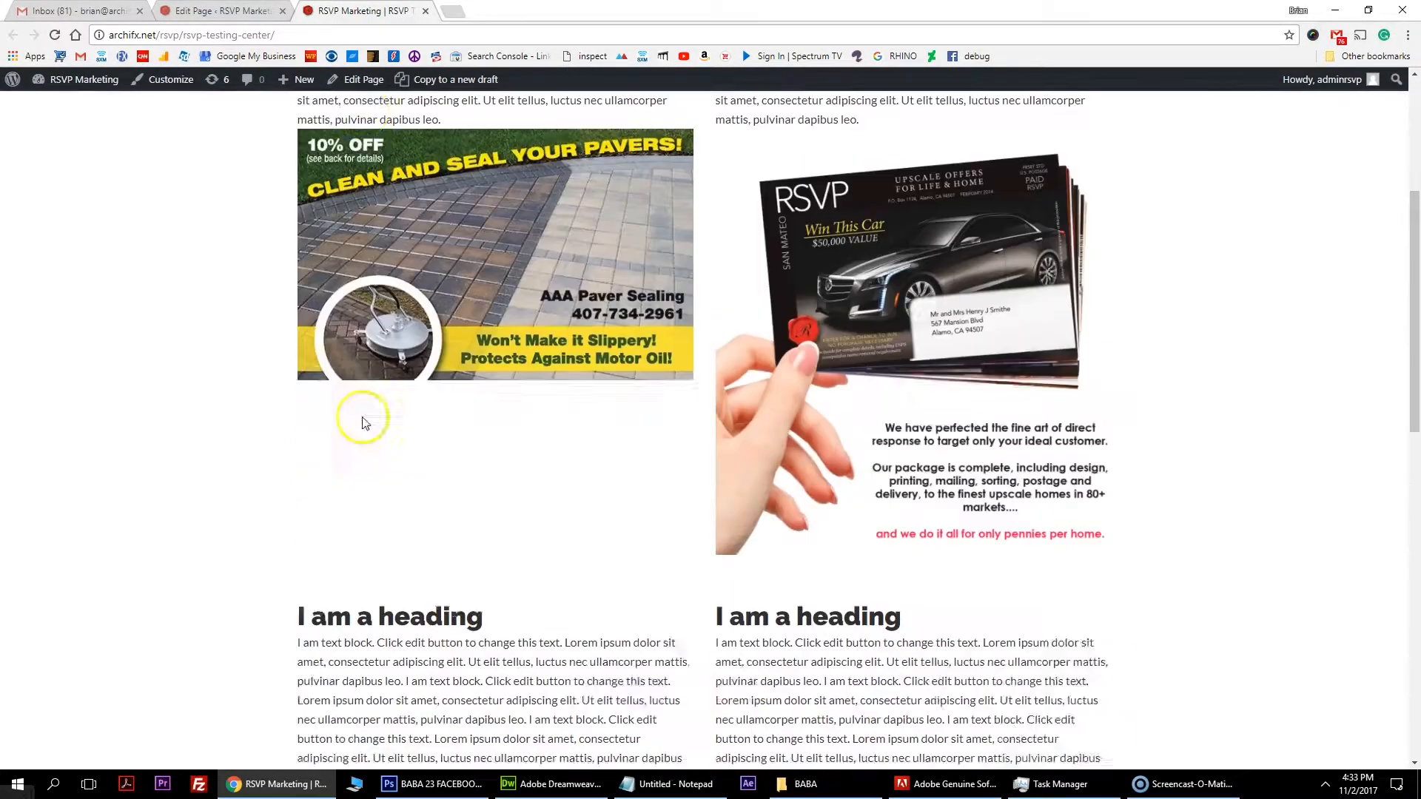
scroll(468, 456, "up", 8)
- Return to the page editor and delete both Single Image elements from the first row, accepting each deletion
key("ctrl+shift+Tab")
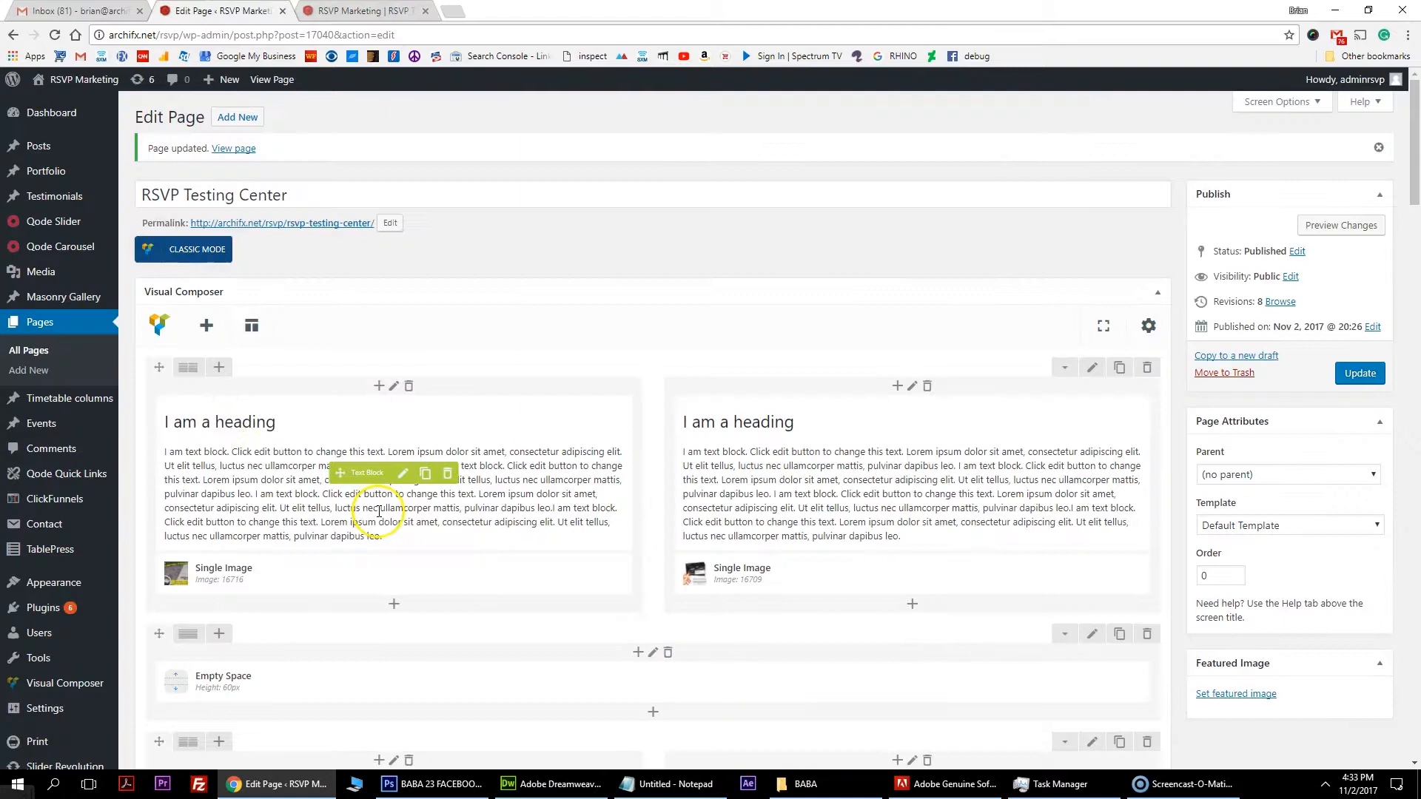
scroll(349, 523, "down", 1)
left_click(451, 502)
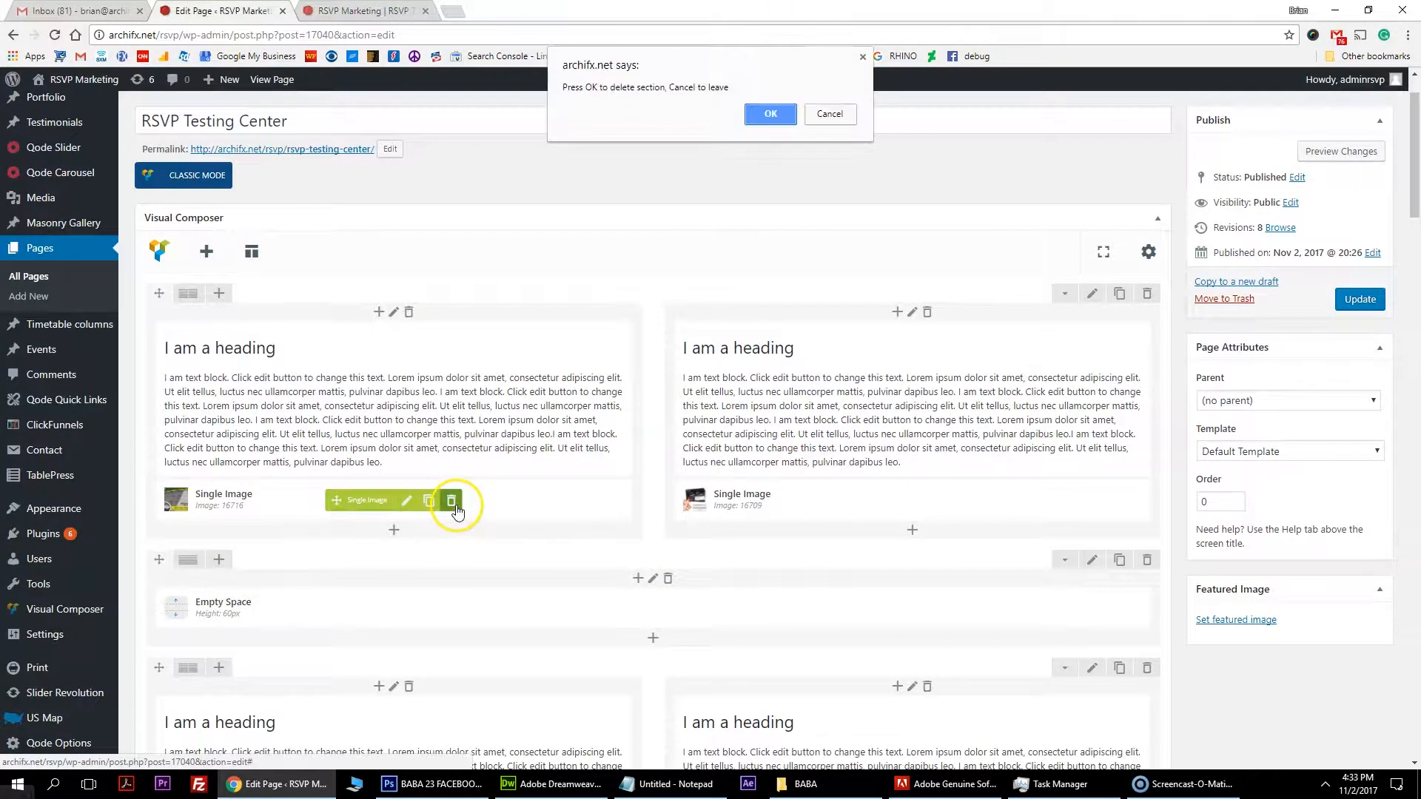
left_click(766, 112)
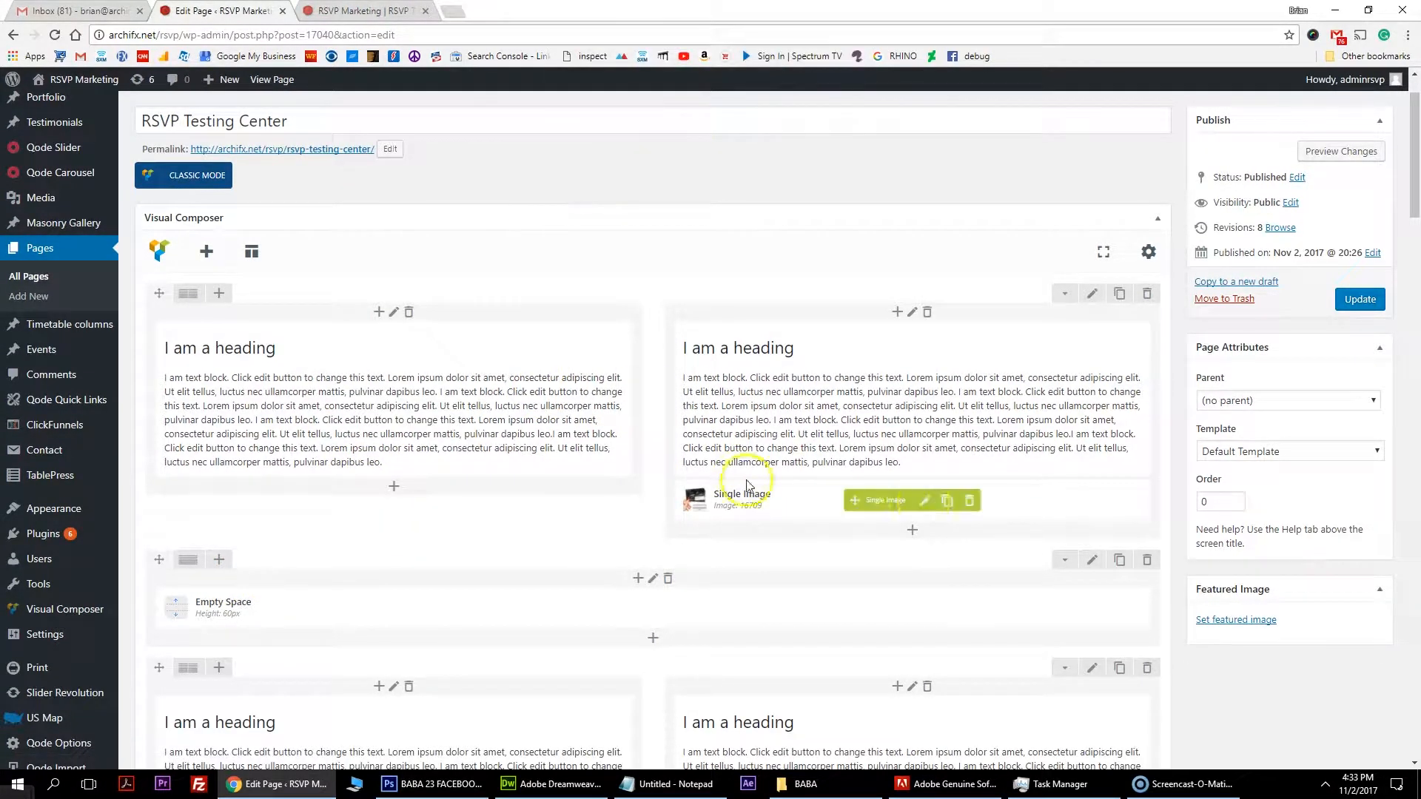
left_click(970, 502)
left_click(772, 116)
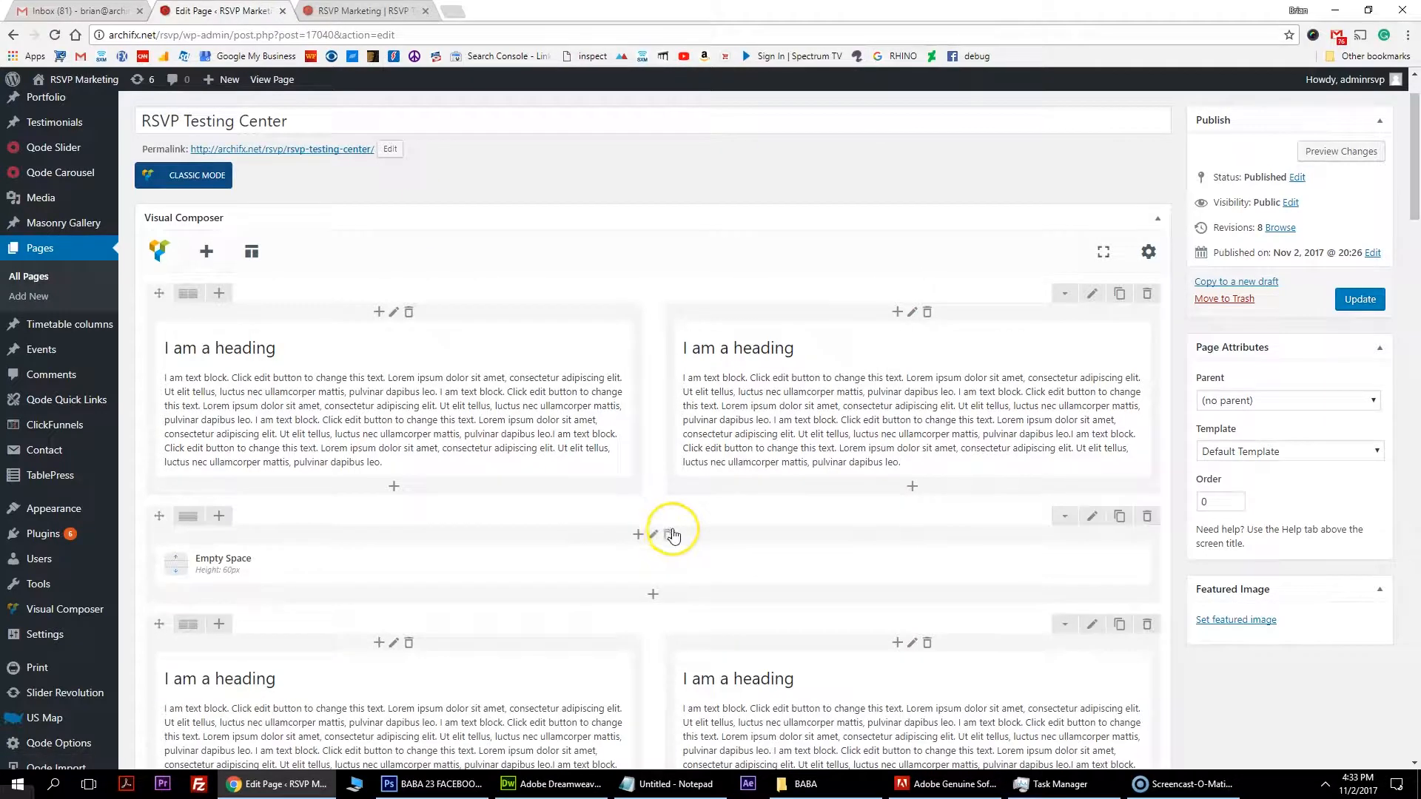
- Add a Button to the first row's second column with Extra Large Full Width size, Default style and the text "Click Here To Take Action"
left_click(913, 486)
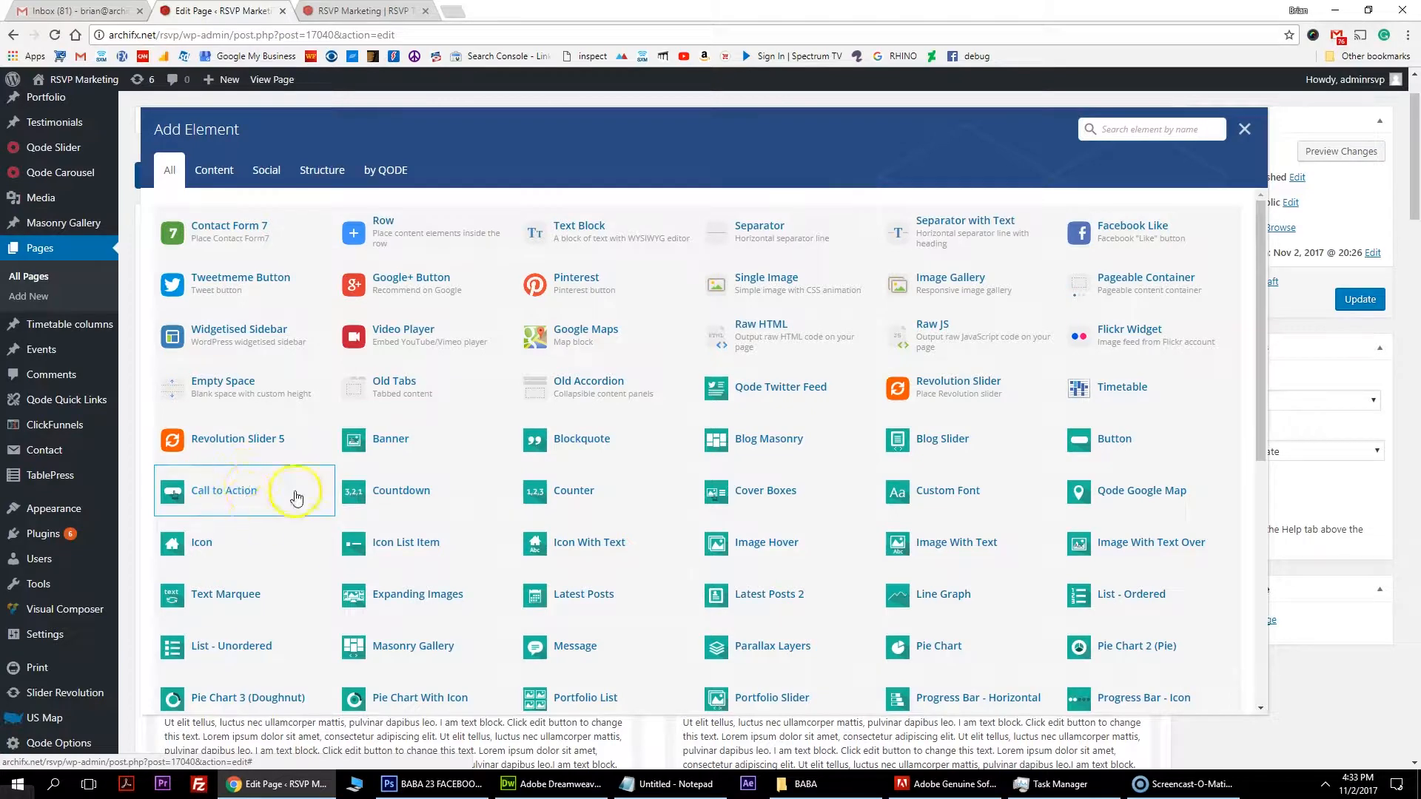
left_click(1167, 442)
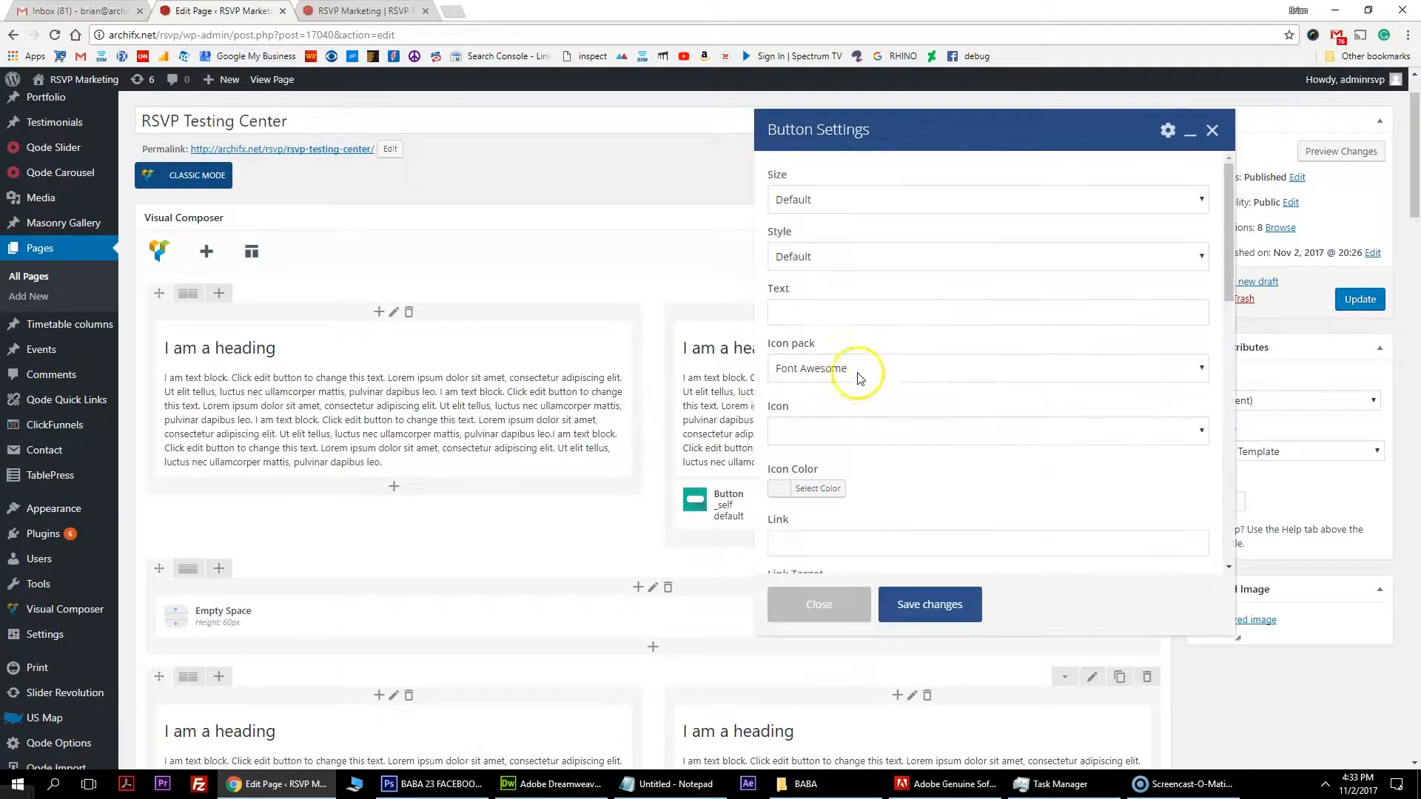
left_click(898, 198)
left_click(872, 296)
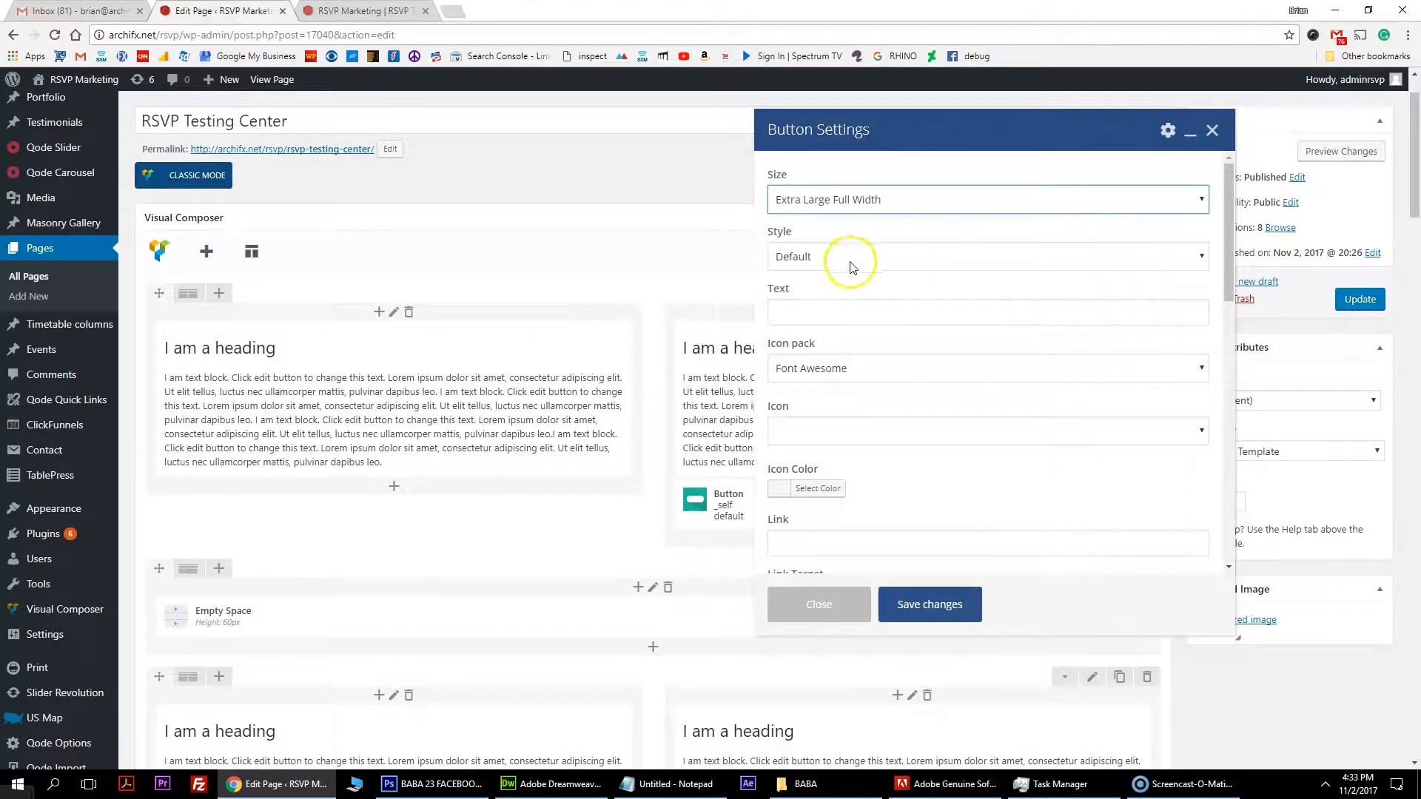
left_click(876, 261)
left_click(829, 278)
left_click(805, 309)
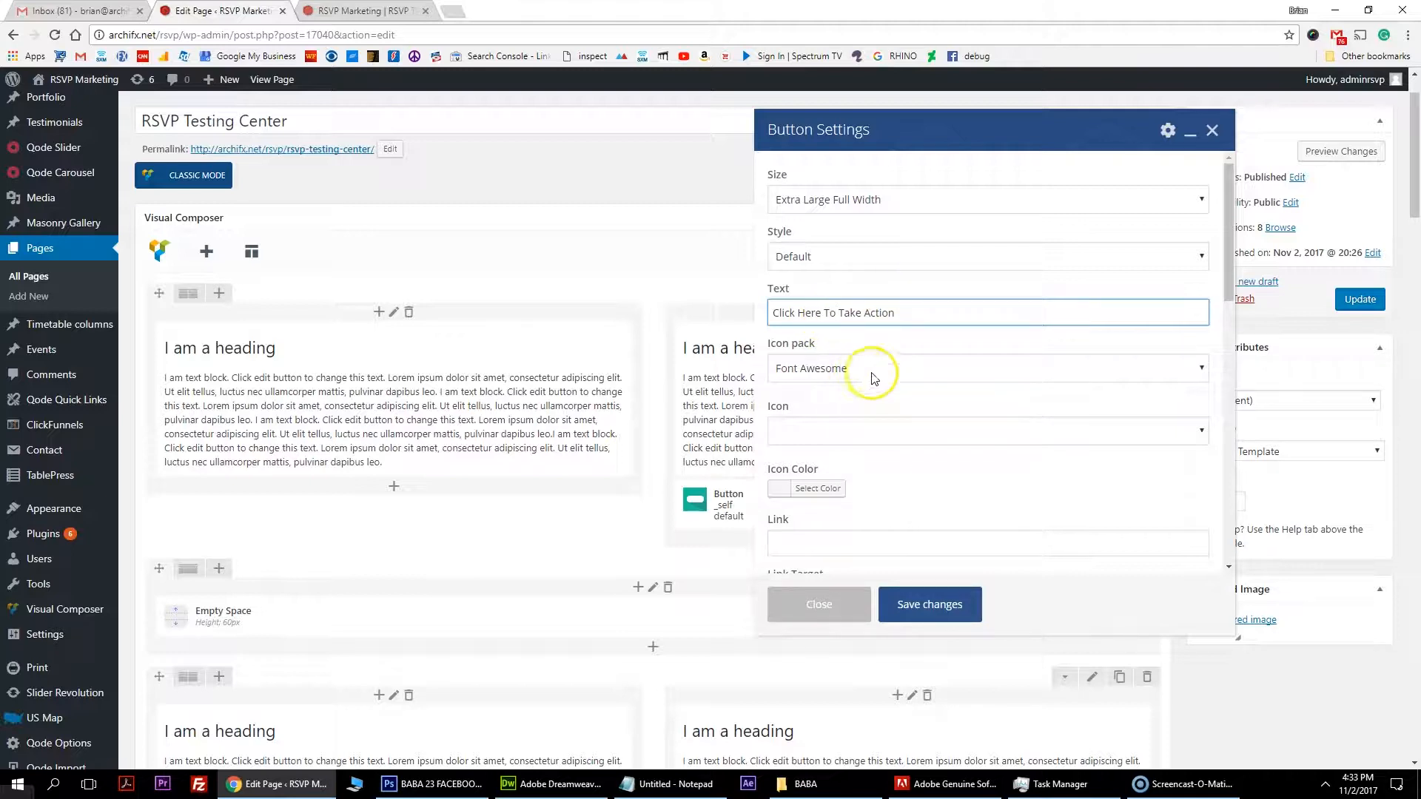
- Give the button the Font Awesome icon fa-hand-scissors-o and set the icon color to green #81d742
left_click(814, 434)
scroll(846, 618, "down", 14)
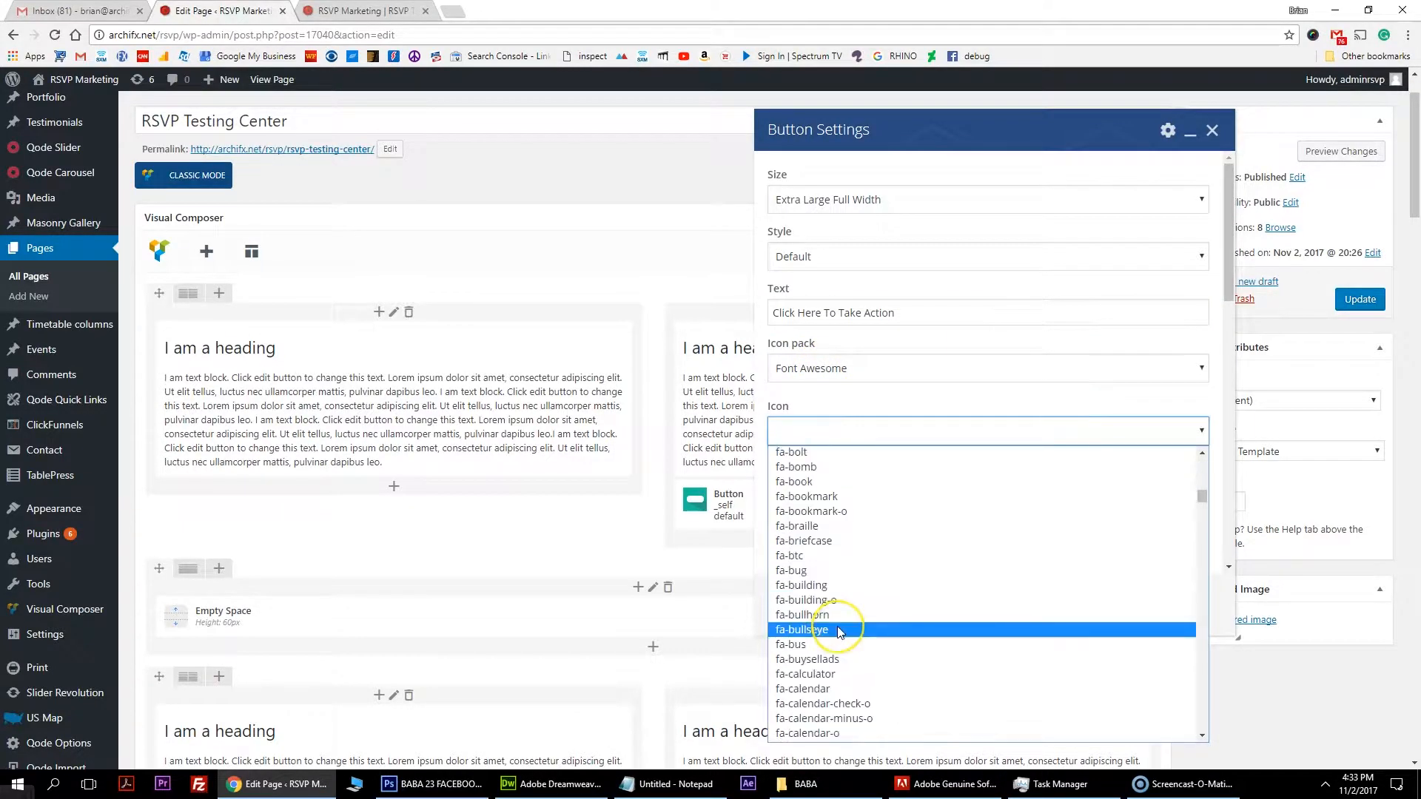
scroll(851, 644, "down", 20)
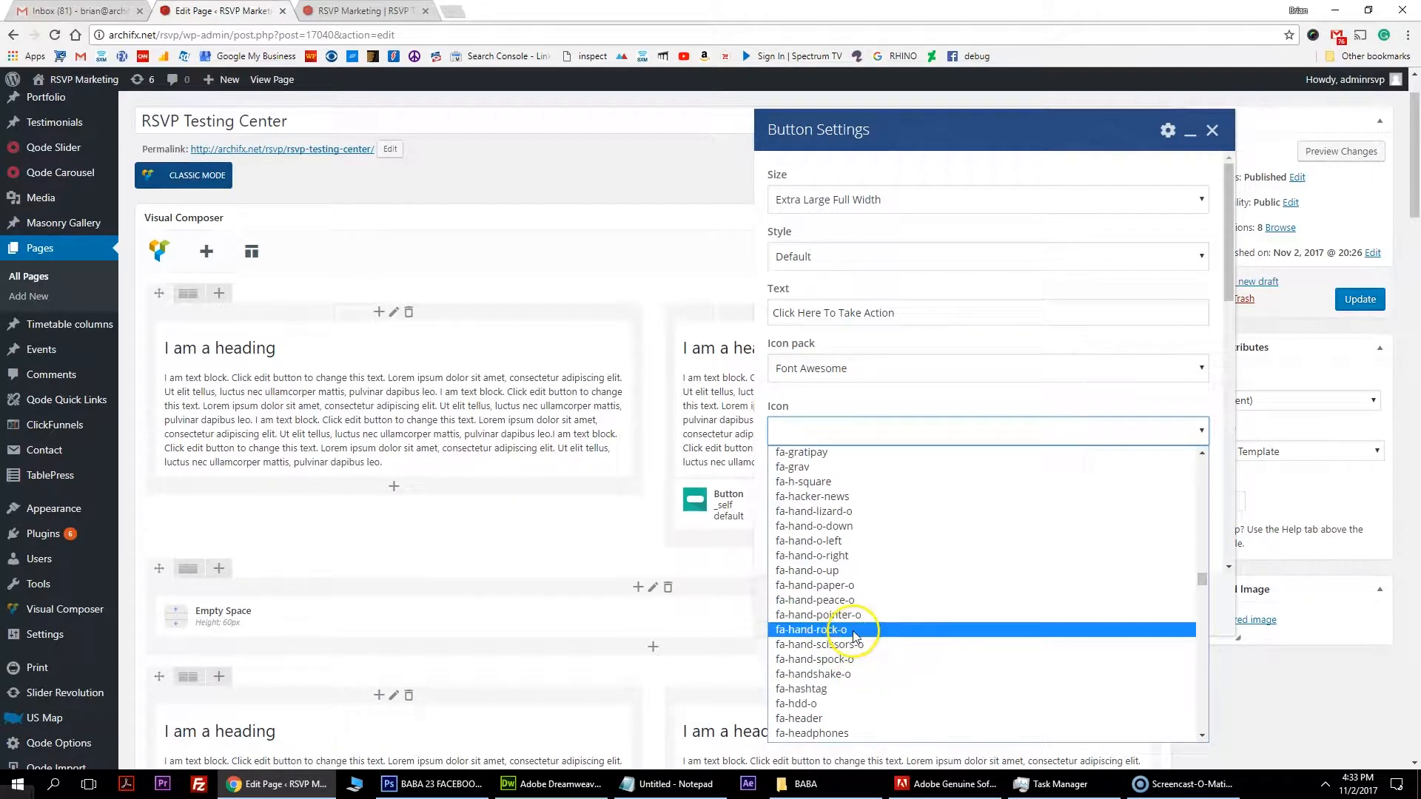
left_click(856, 644)
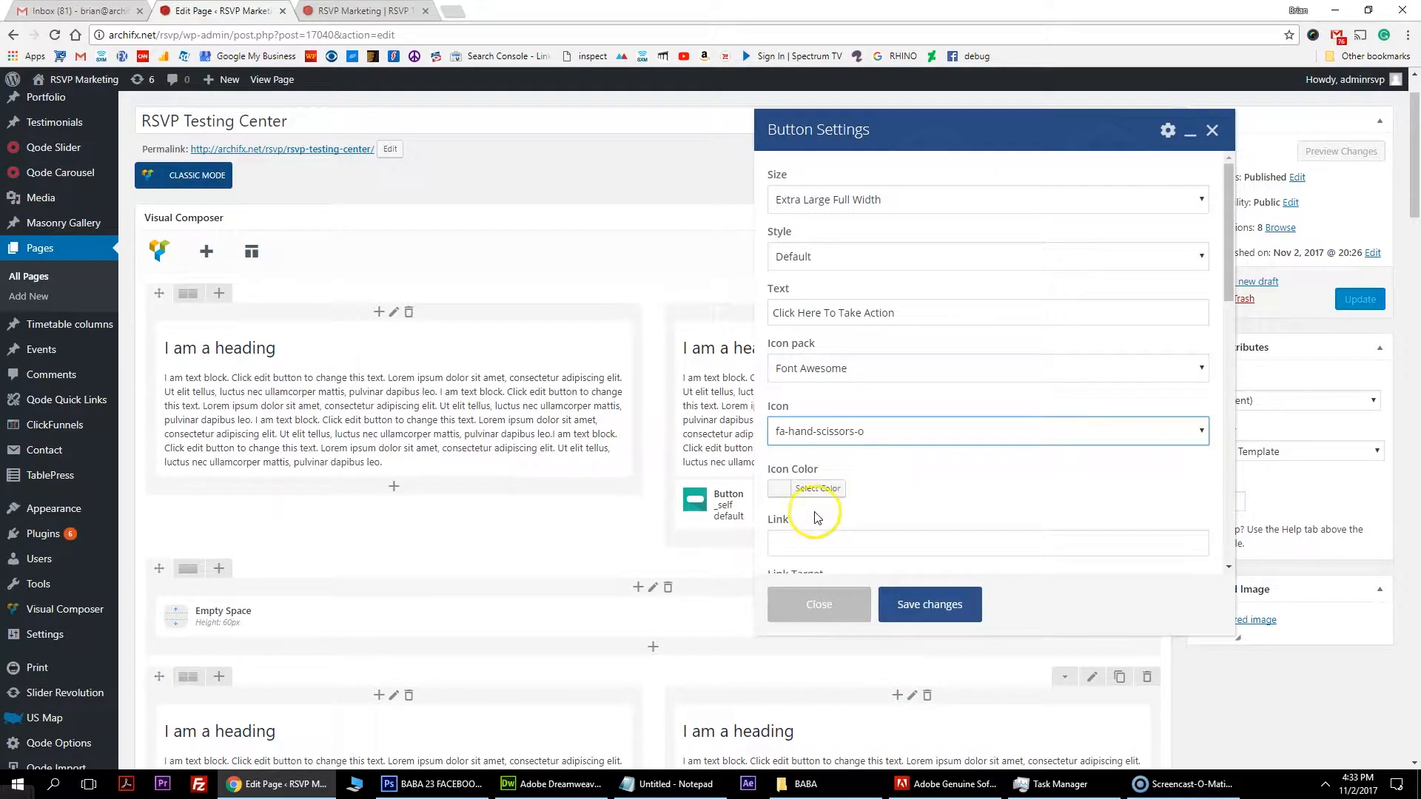
scroll(879, 491, "down", 2)
scroll(879, 491, "down", 1)
left_click(830, 341)
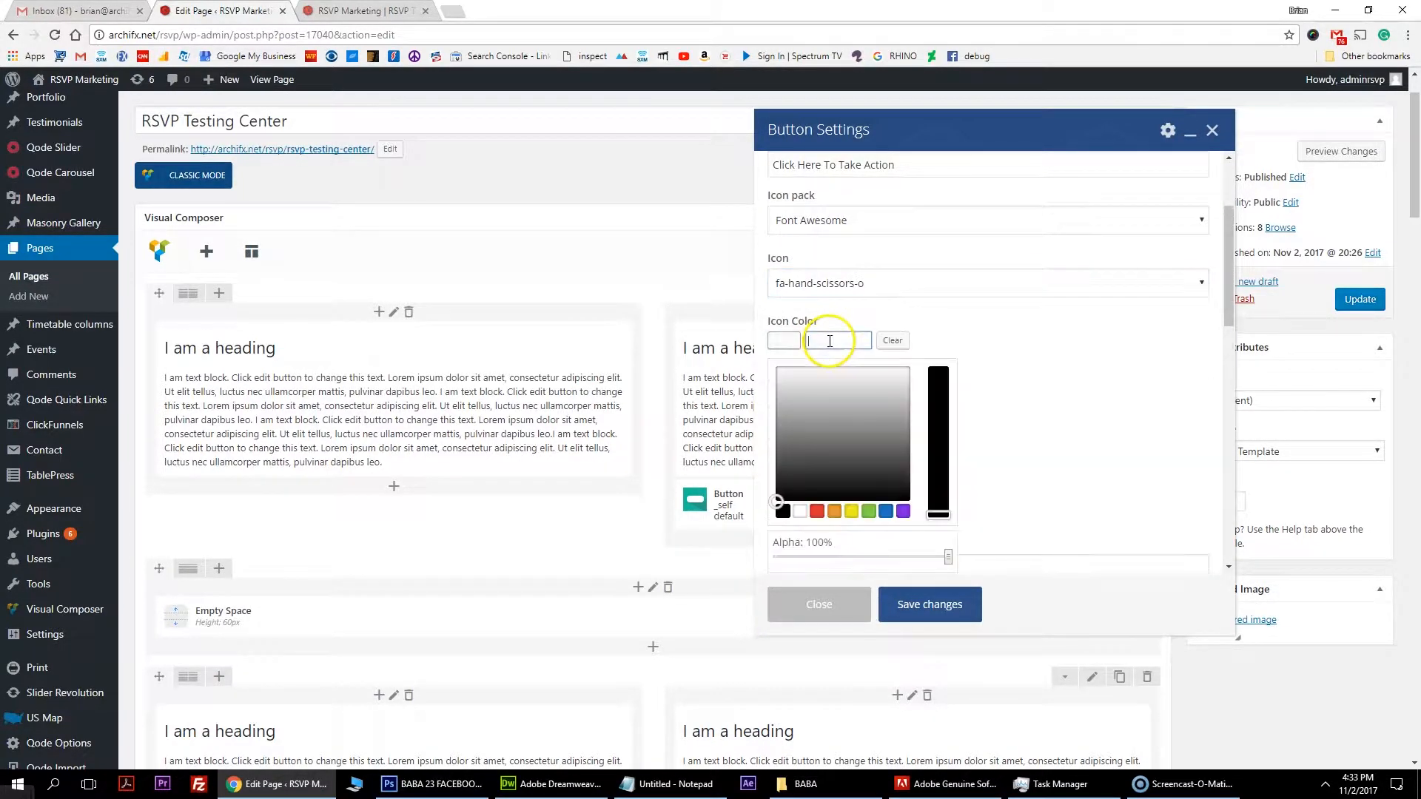
left_click(869, 512)
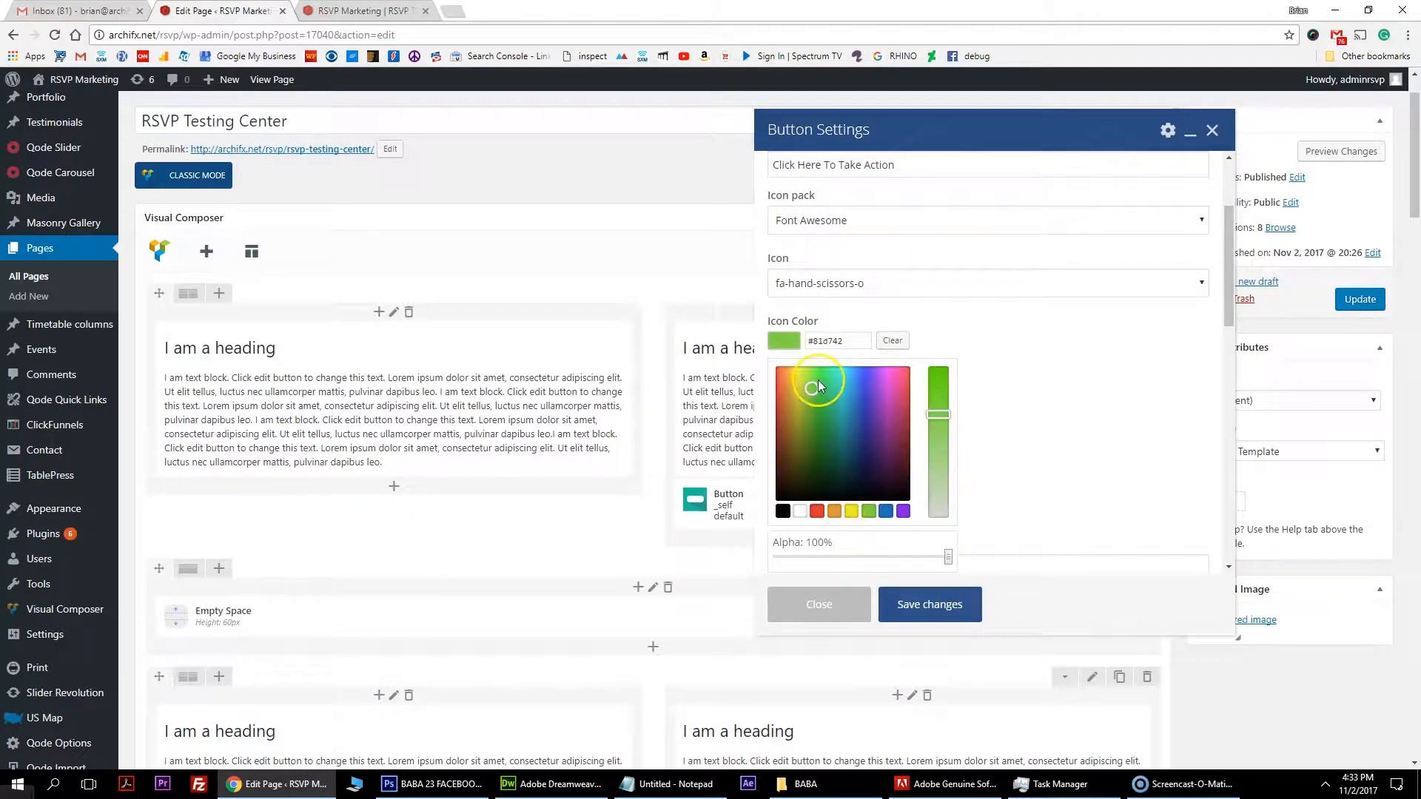
left_click(1015, 482)
- Link the button to "contact" with the link target Blank, and save the button settings
left_click(848, 393)
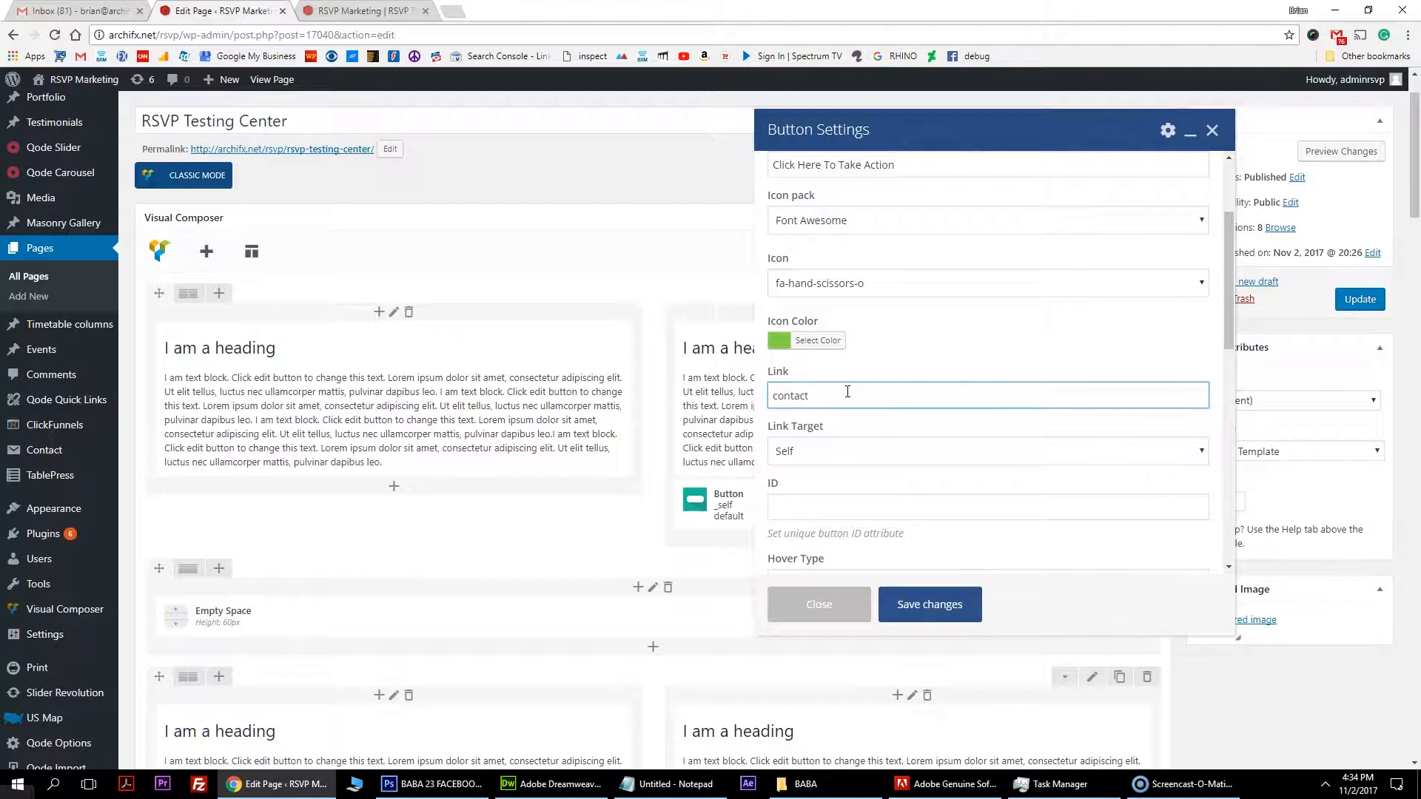
left_click_drag(849, 396, 776, 398)
scroll(832, 429, "down", 3)
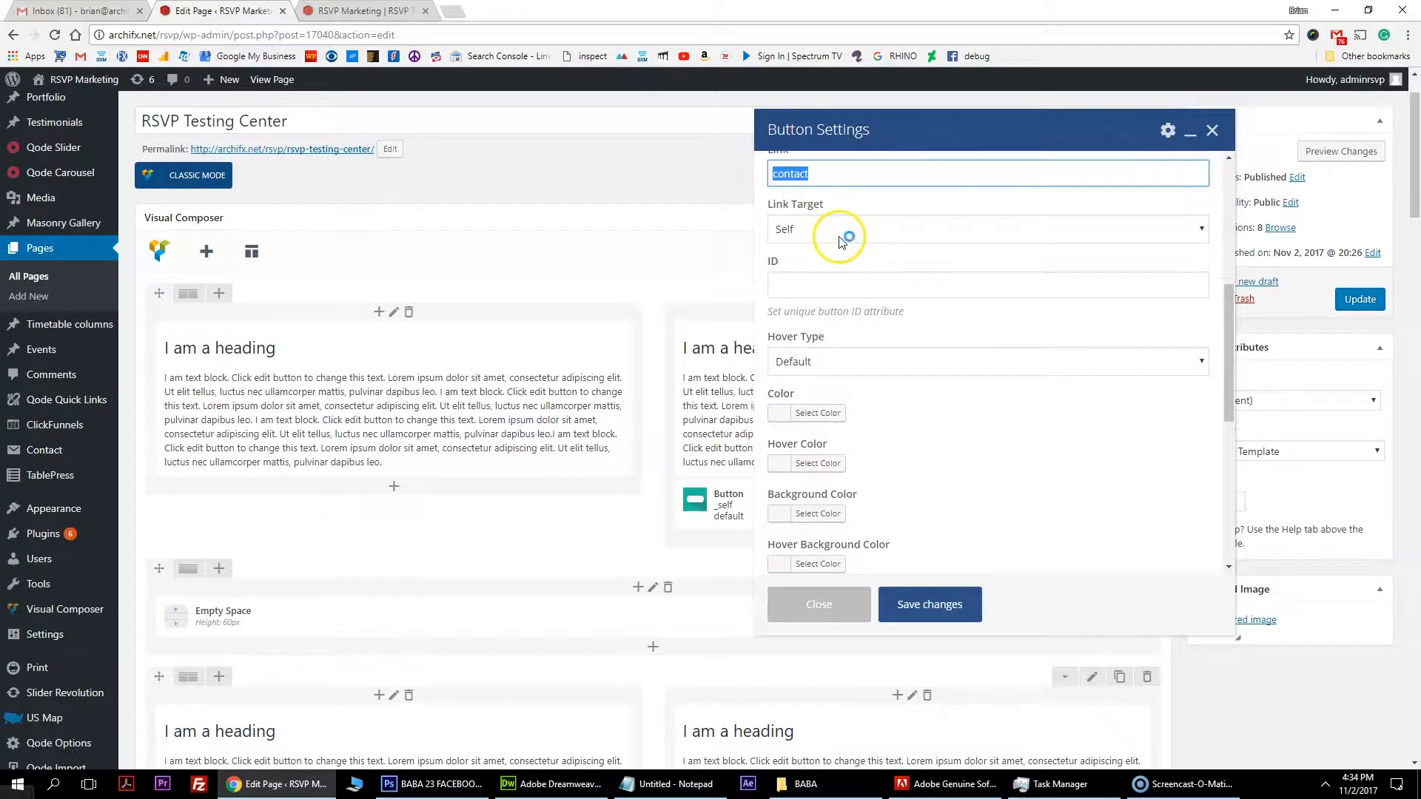
left_click(840, 238)
left_click(796, 266)
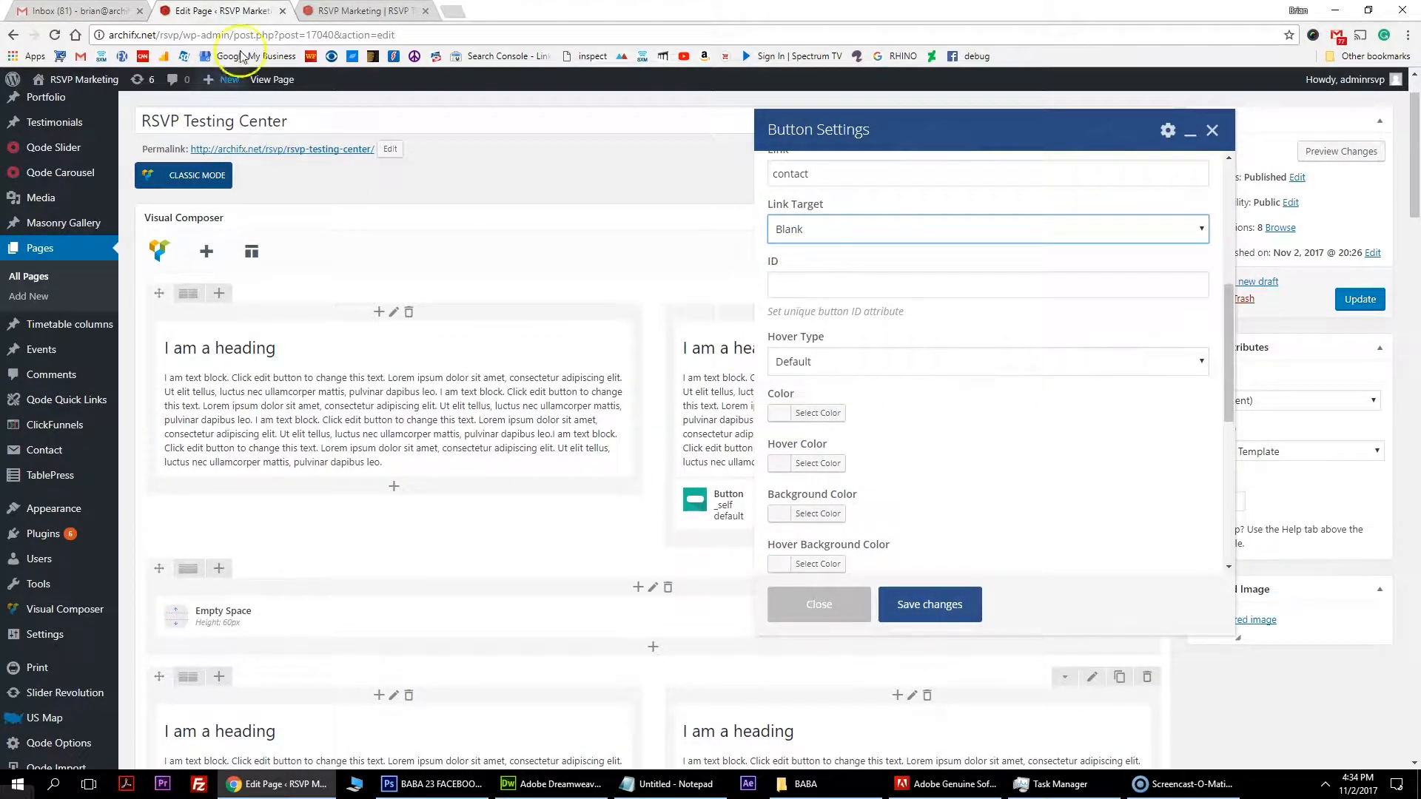
scroll(911, 435, "down", 2)
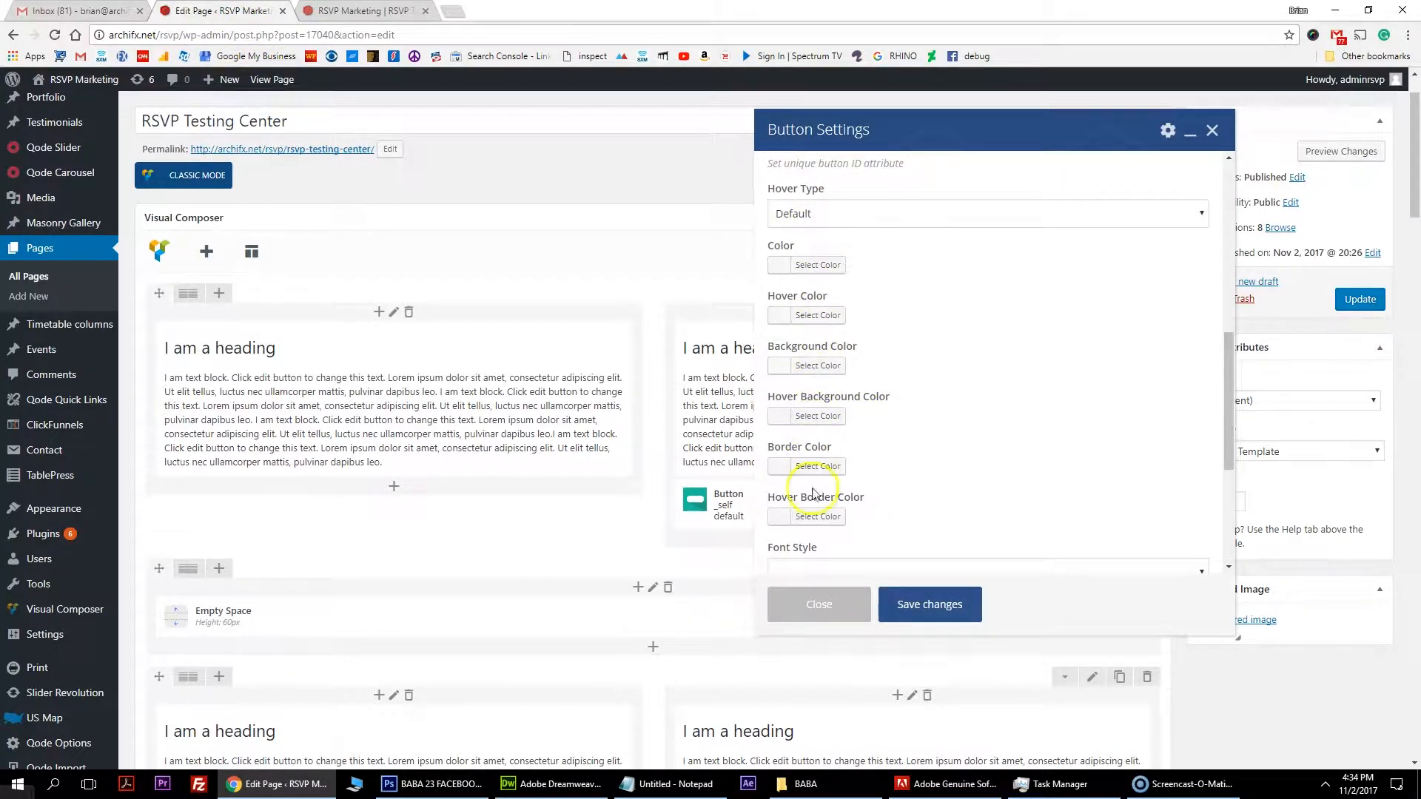
left_click(932, 605)
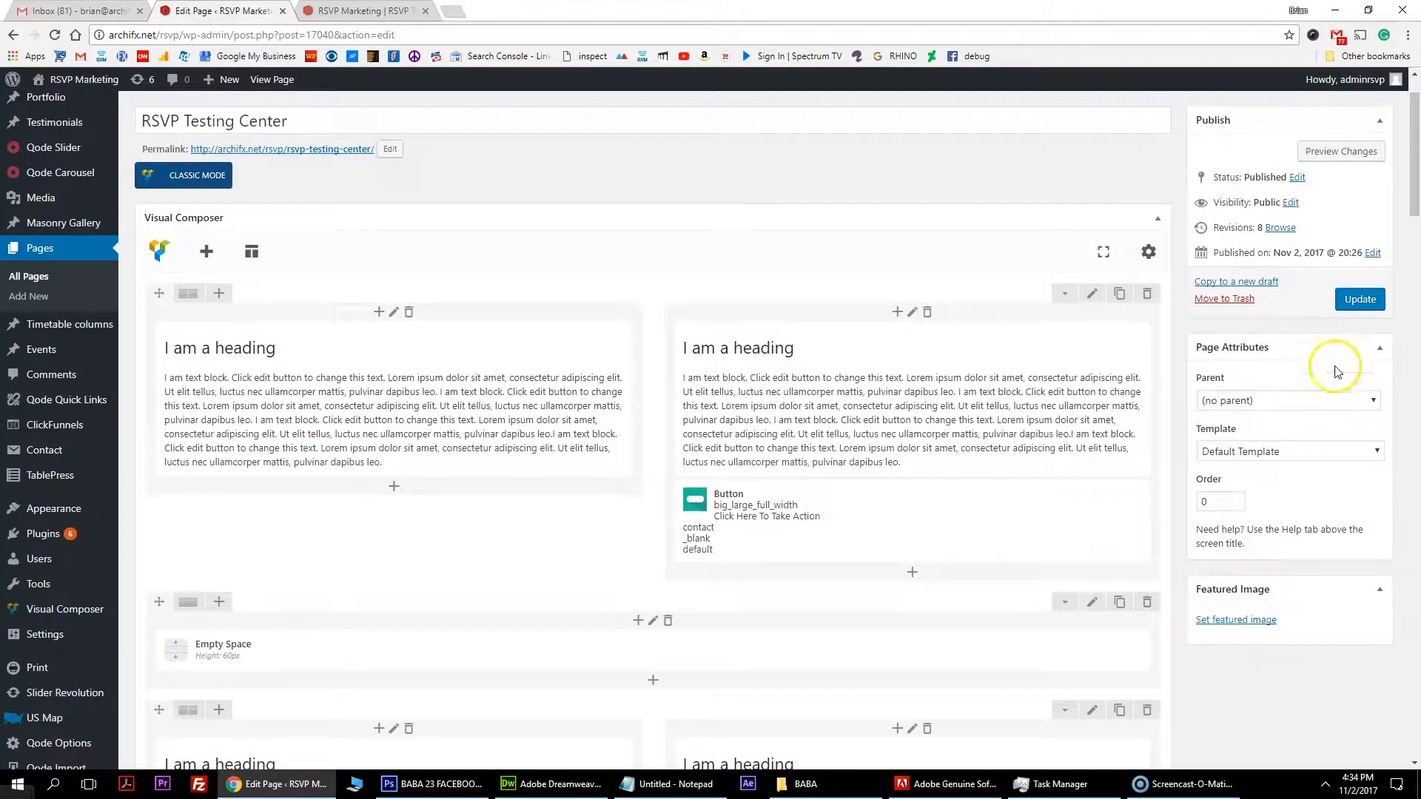
- Update the page and reload the live version to view the new button
left_click(1362, 301)
key("ctrl+Tab")
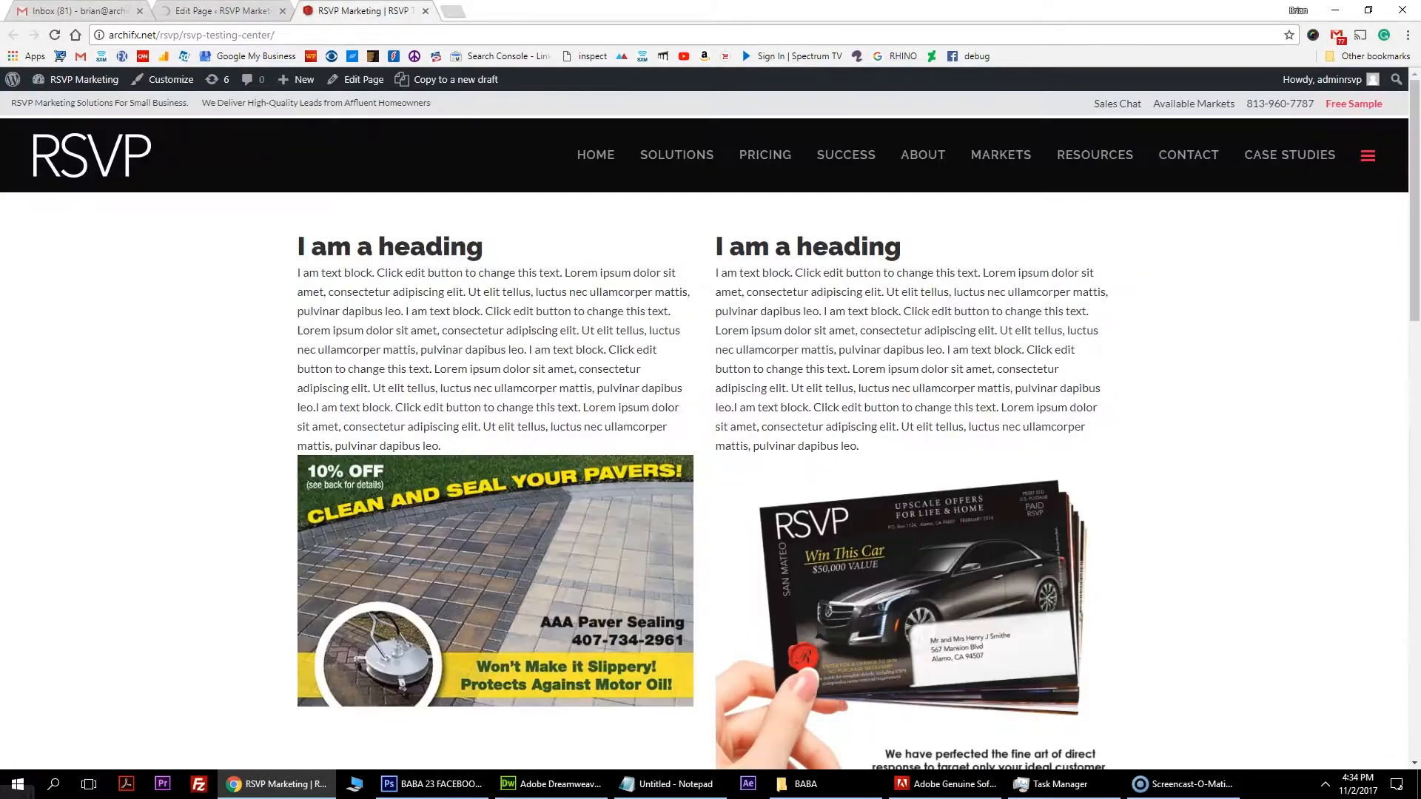
left_click(54, 35)
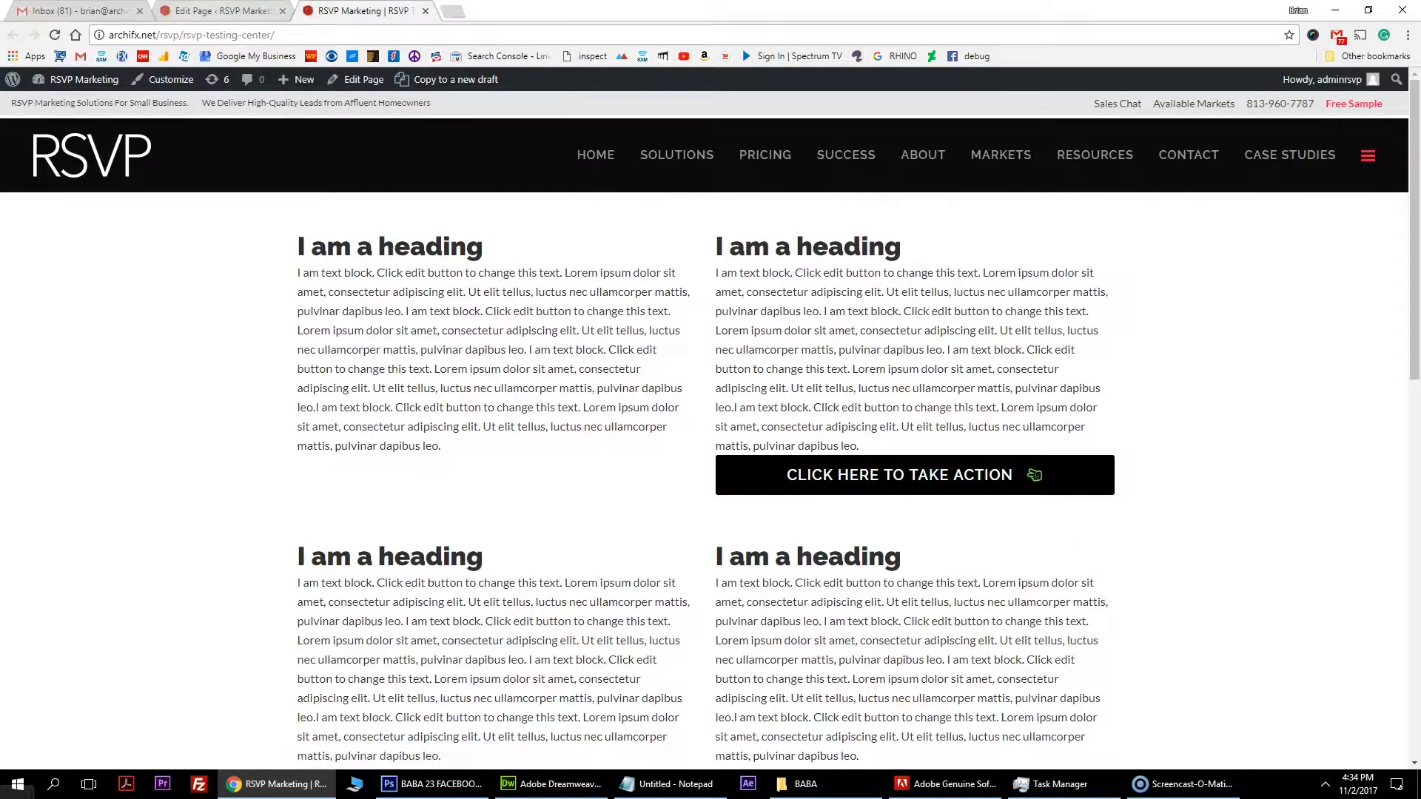
- Return to the page editor, reopen the button's settings and set its background color to white
key("ctrl+shift+Tab")
mouse_move(864, 628)
left_click(914, 596)
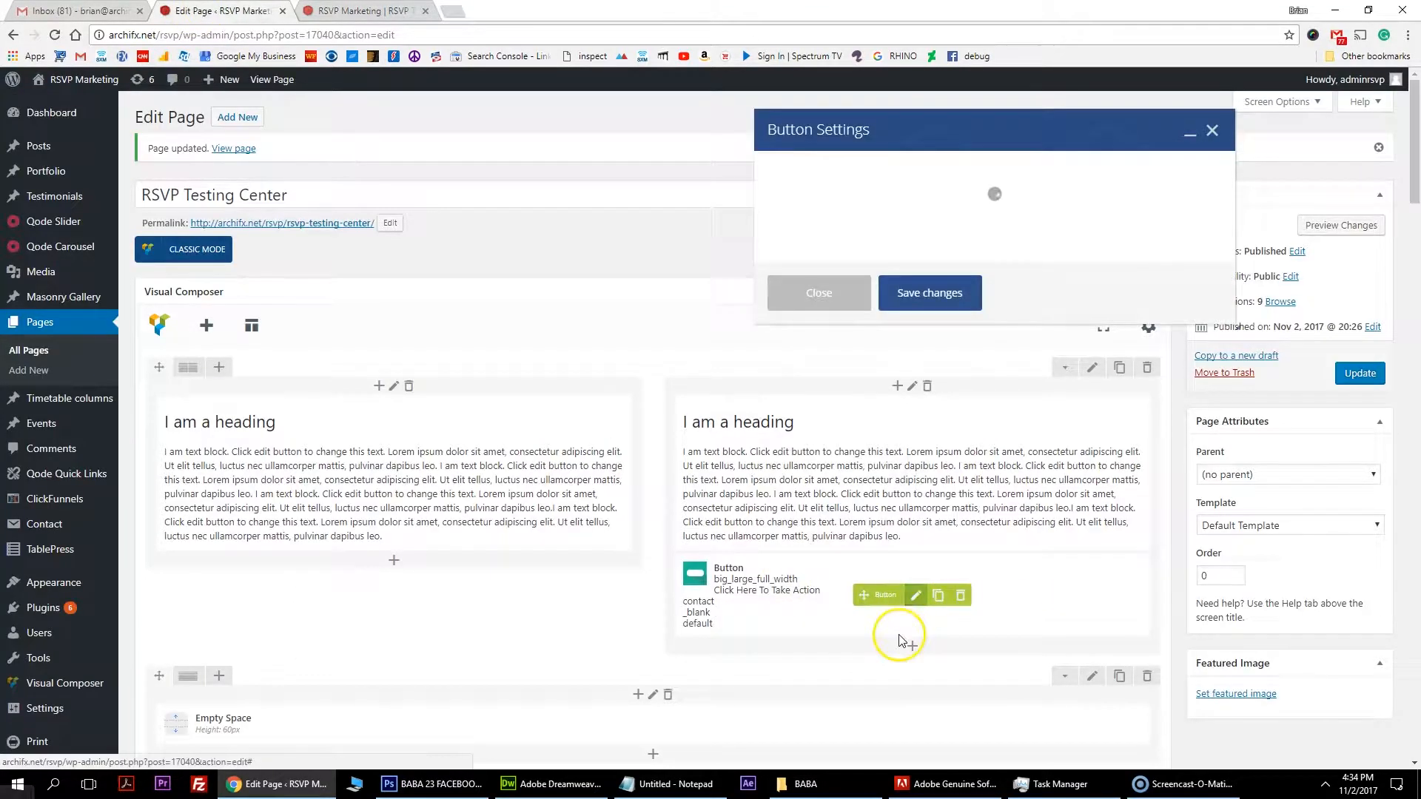
scroll(844, 419, "down", 7)
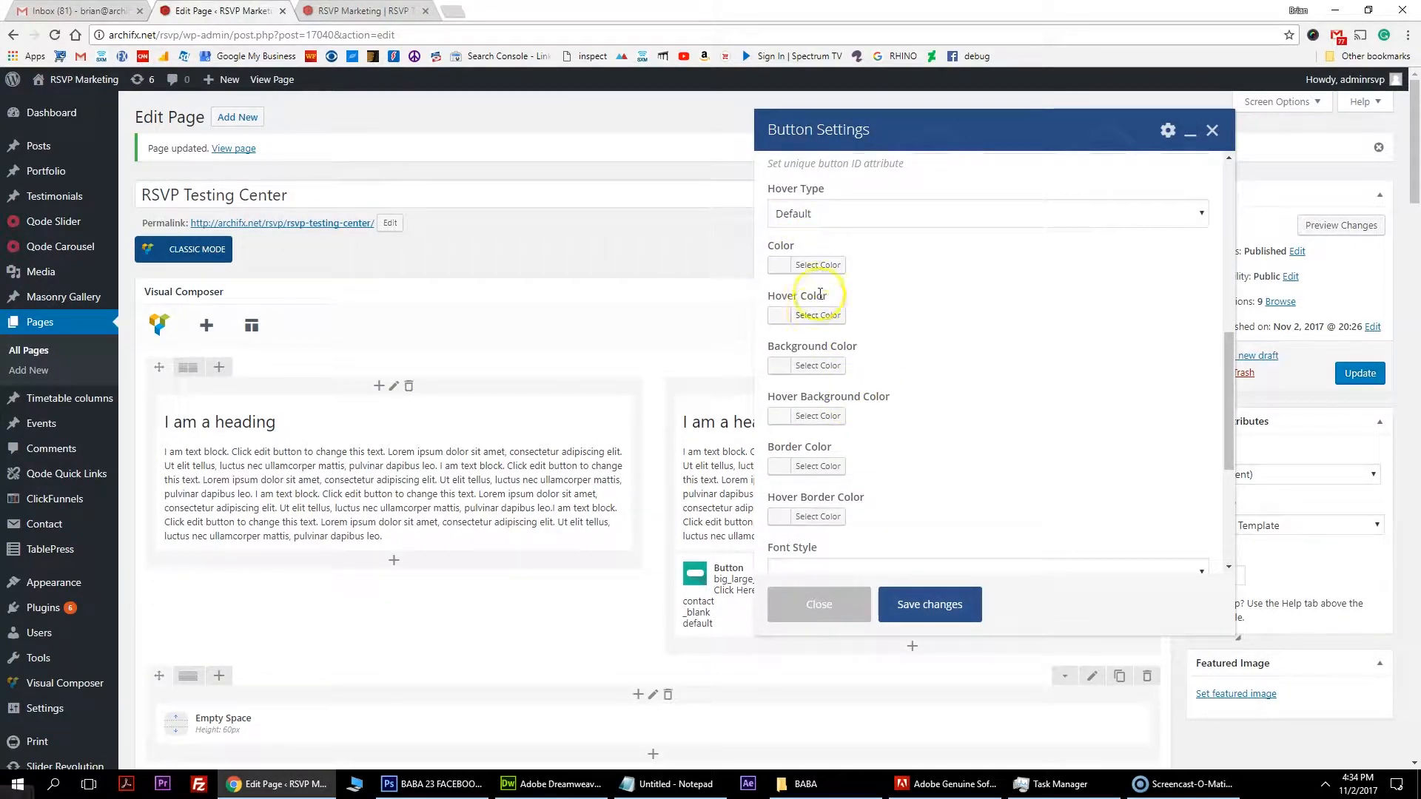
left_click(817, 365)
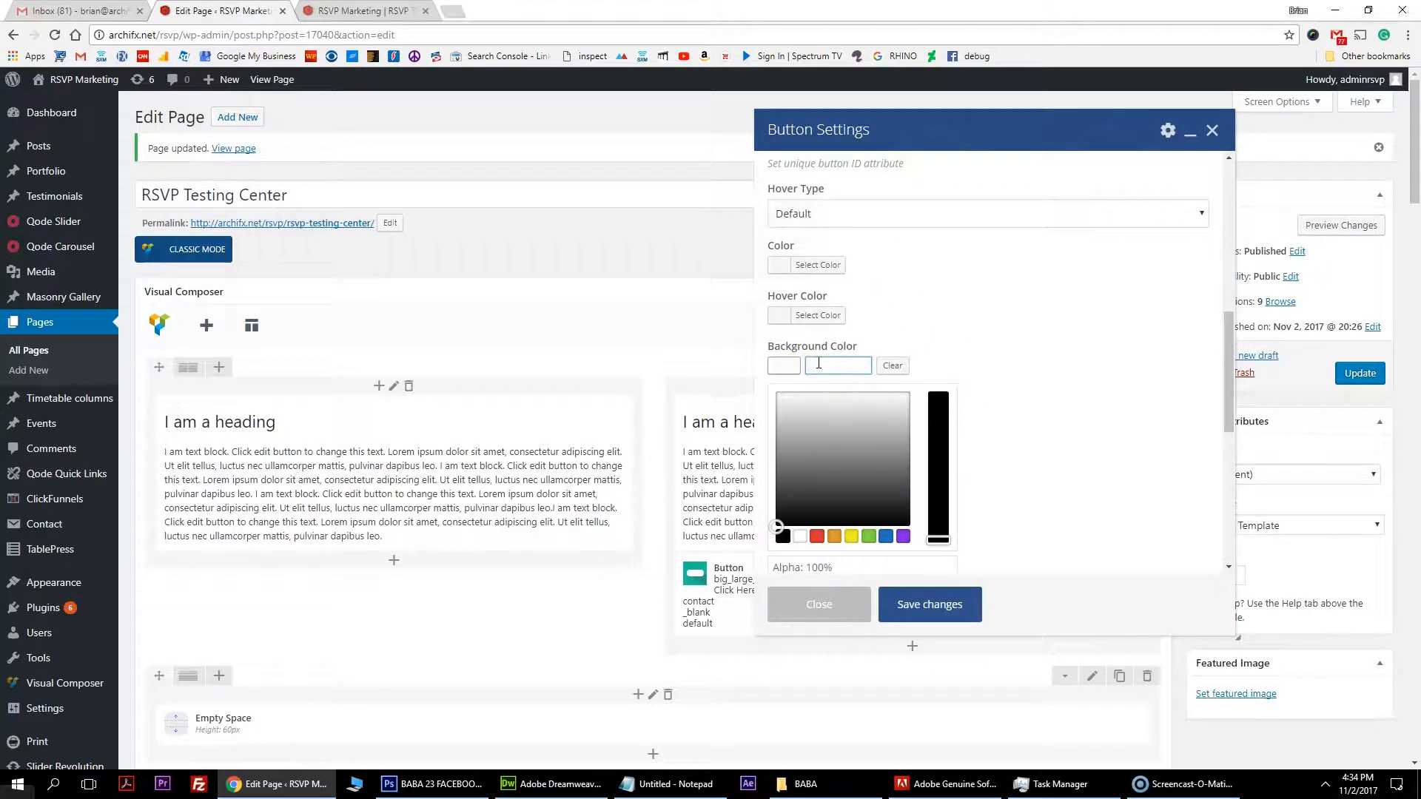
left_click(748, 359)
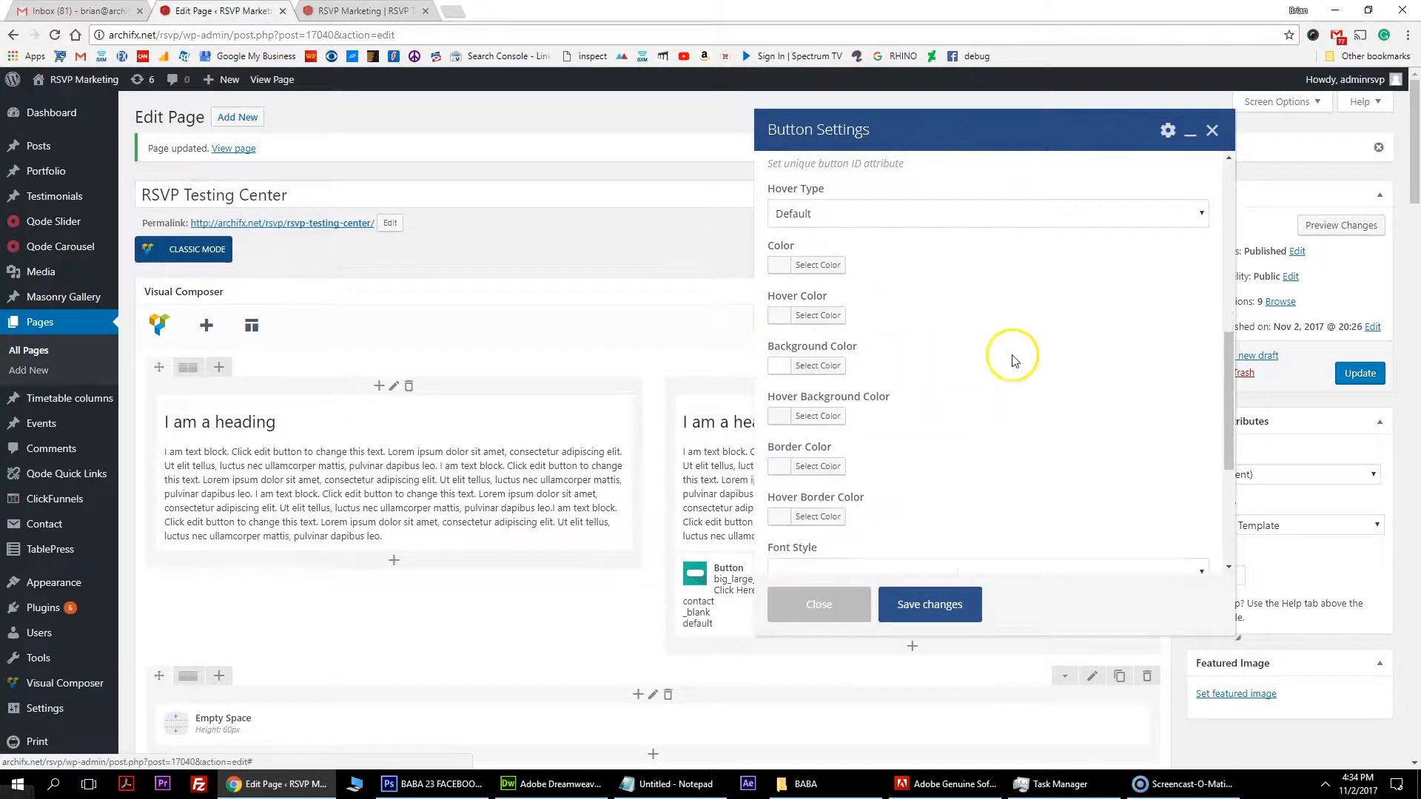
- Set the button's border color and text color to black, and save the button settings
left_click(820, 466)
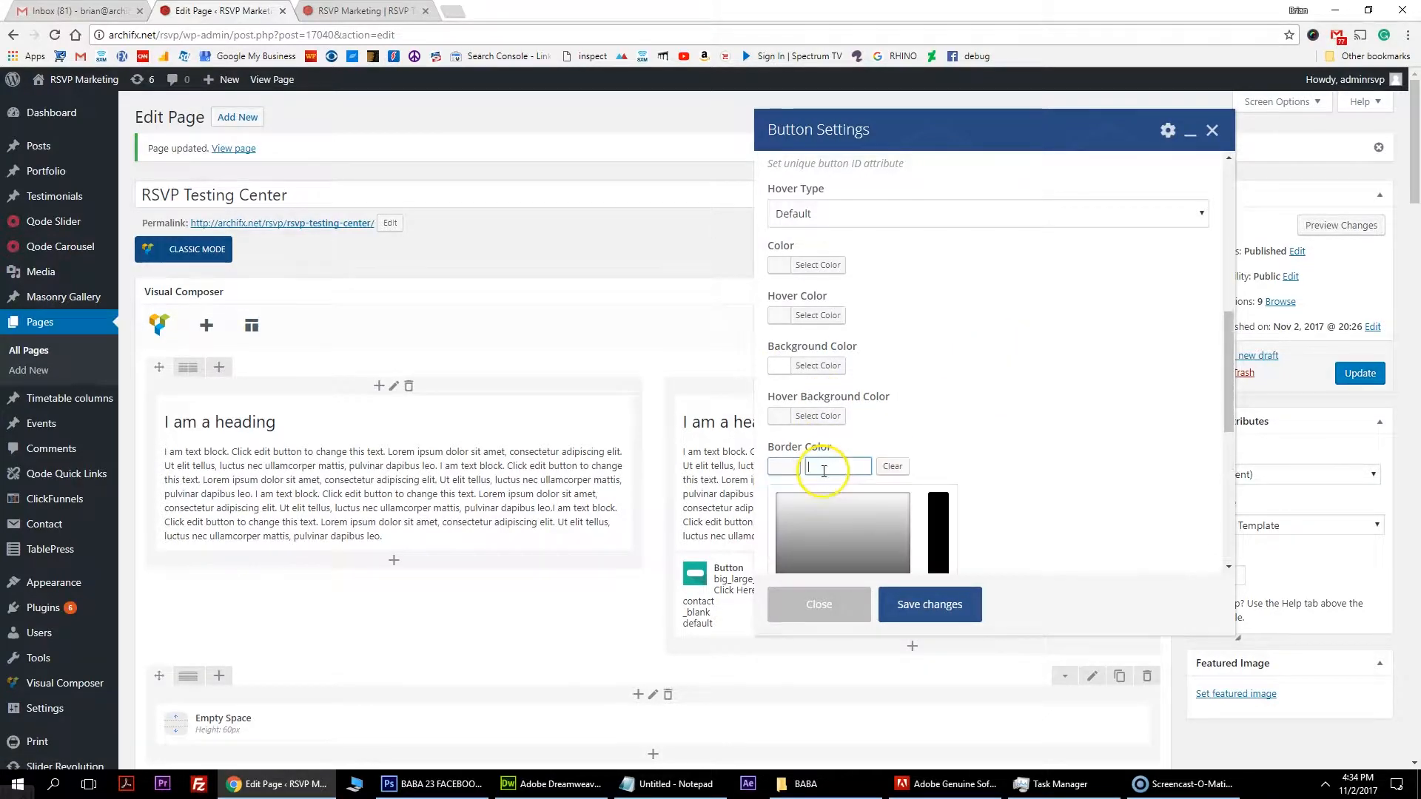
left_click(950, 498)
scroll(940, 473, "down", 4)
left_click(933, 450)
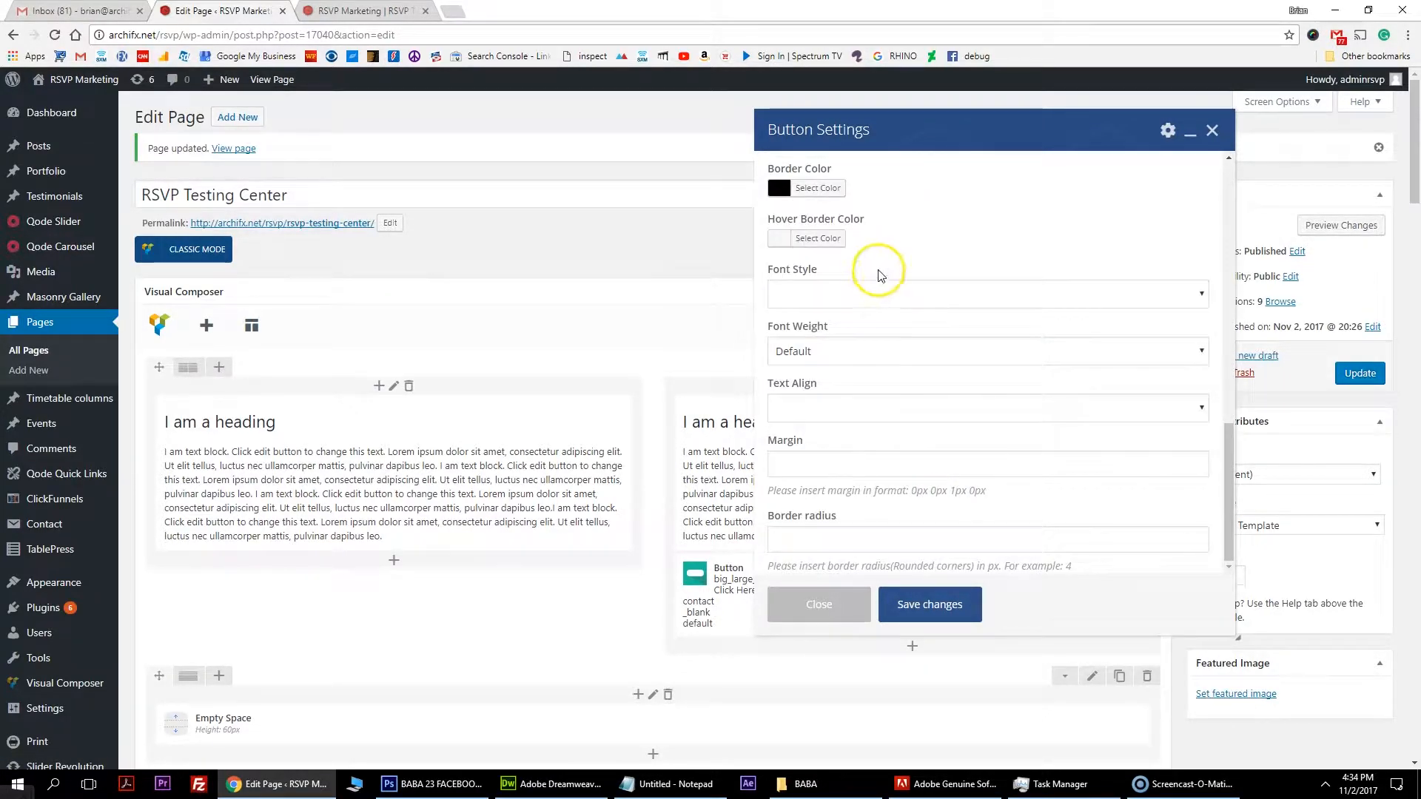
scroll(878, 275, "up", 5)
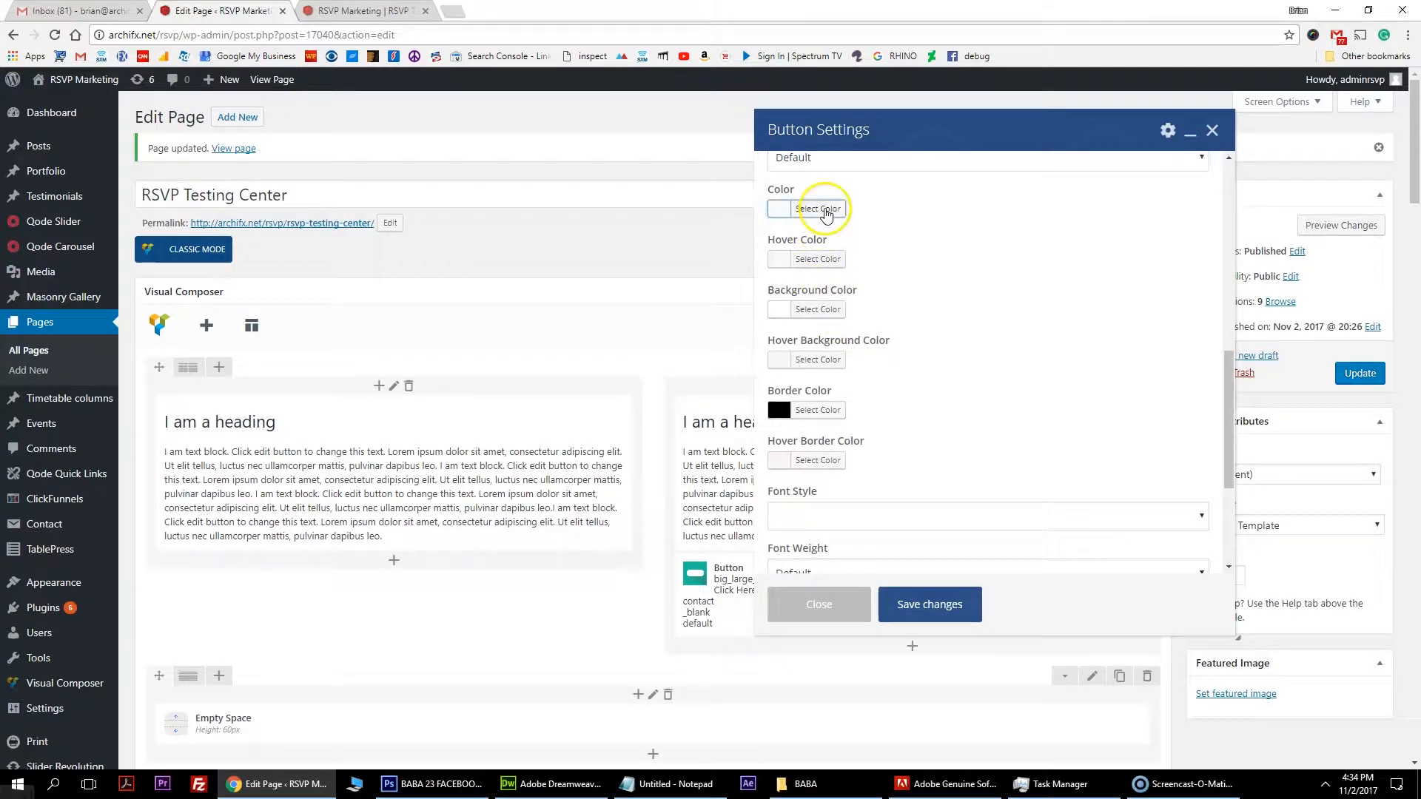
left_click(827, 209)
left_click(777, 386)
left_click(1055, 287)
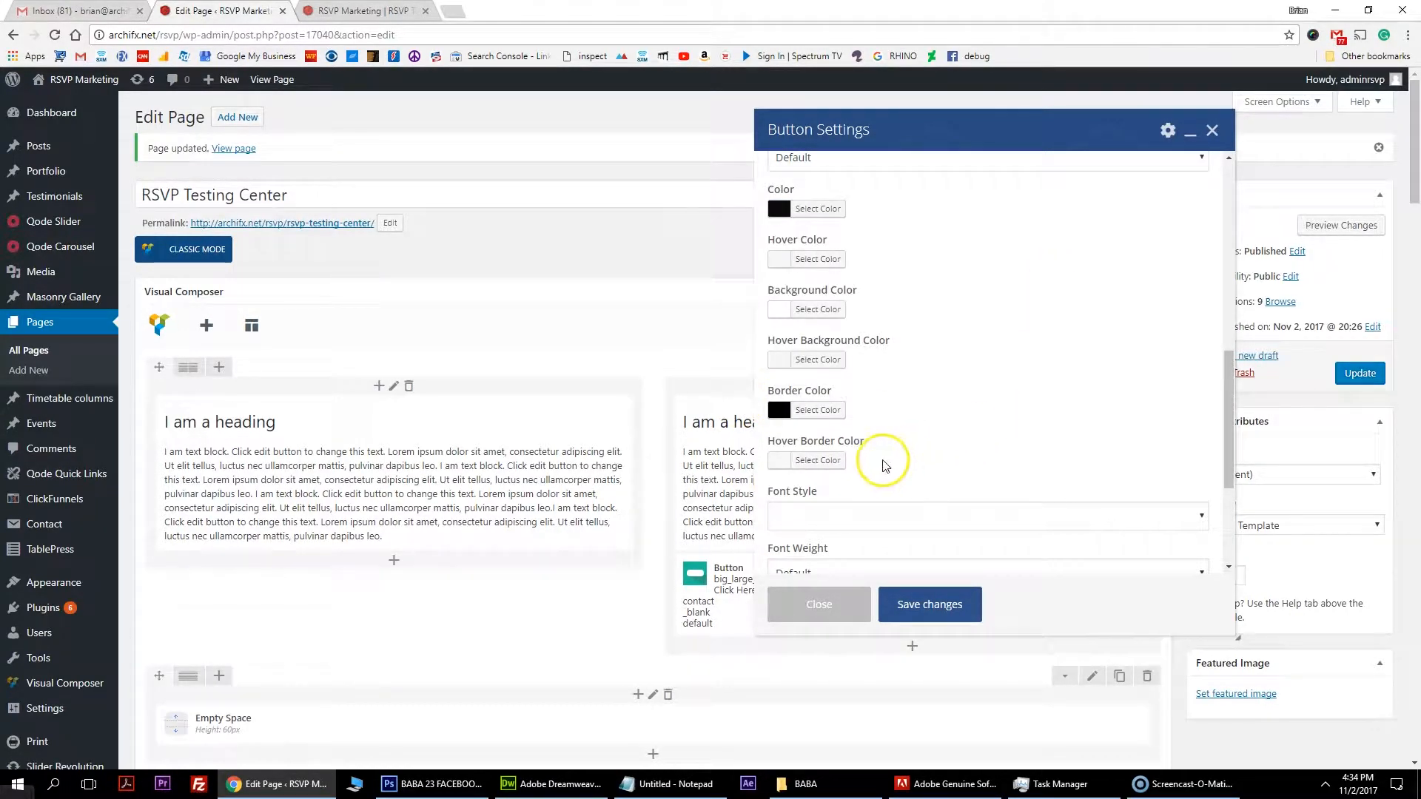
left_click(907, 606)
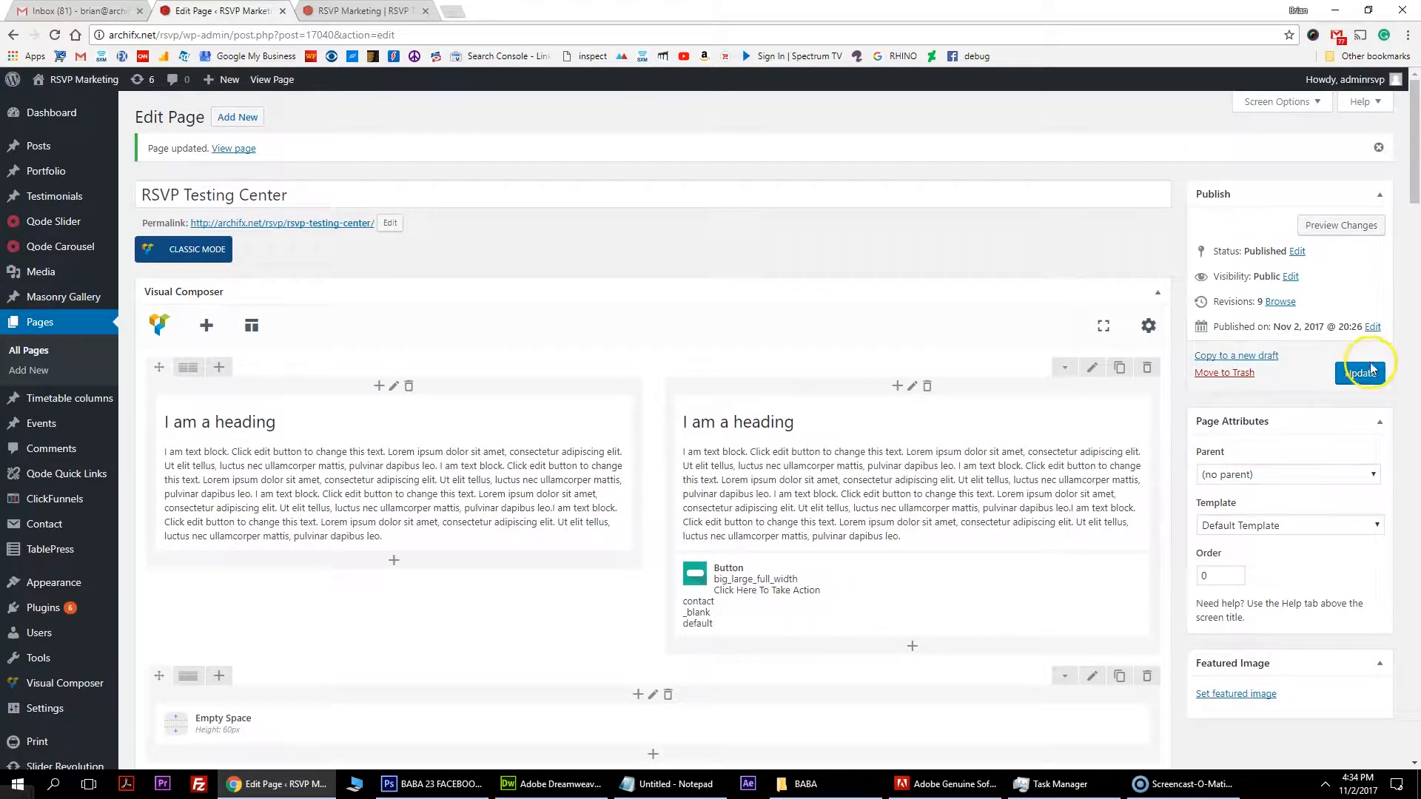
- Update the page and reload the live version to check the button's new colors
left_click(364, 11)
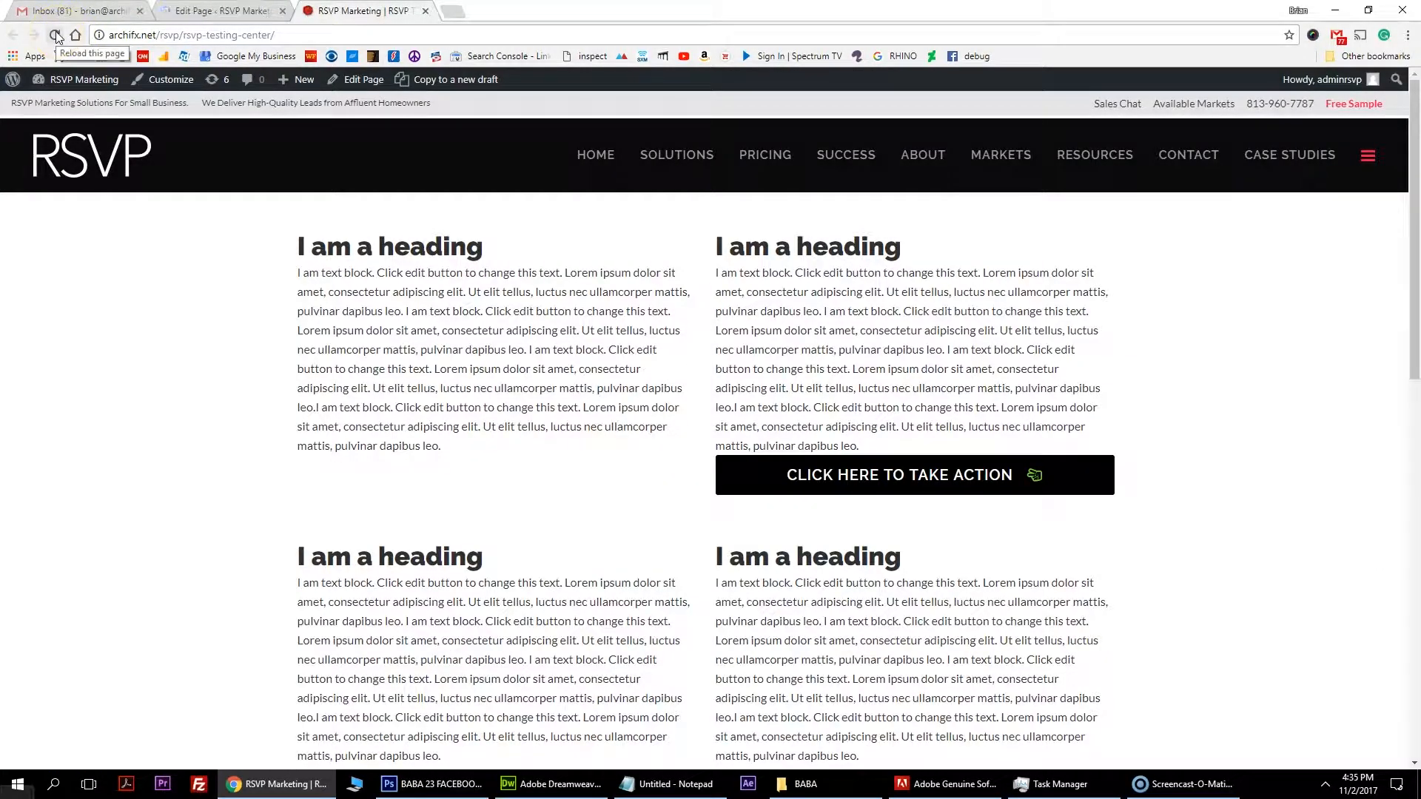
left_click(56, 35)
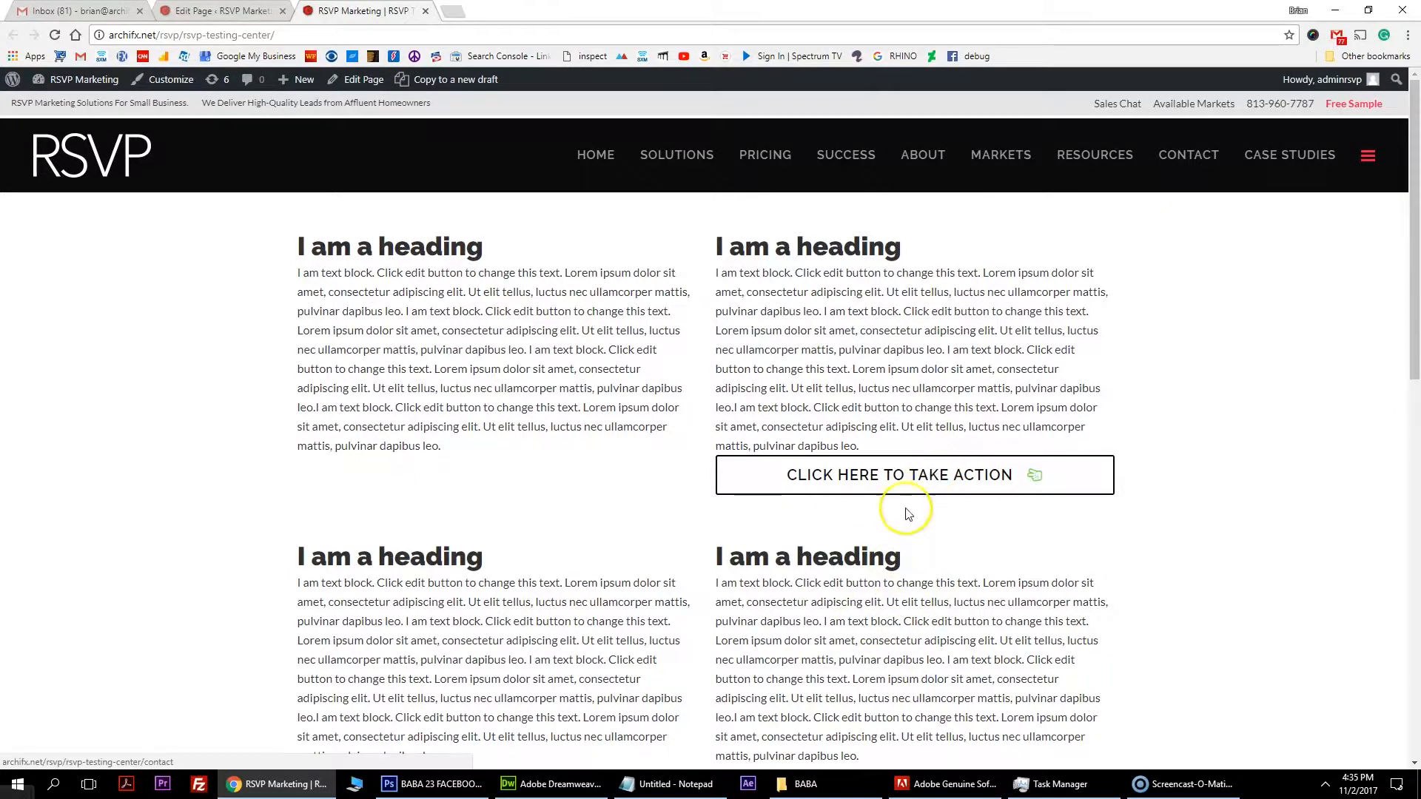
- Go back to the page editor, open the button's settings again and set the icon color to black
left_click(255, 11)
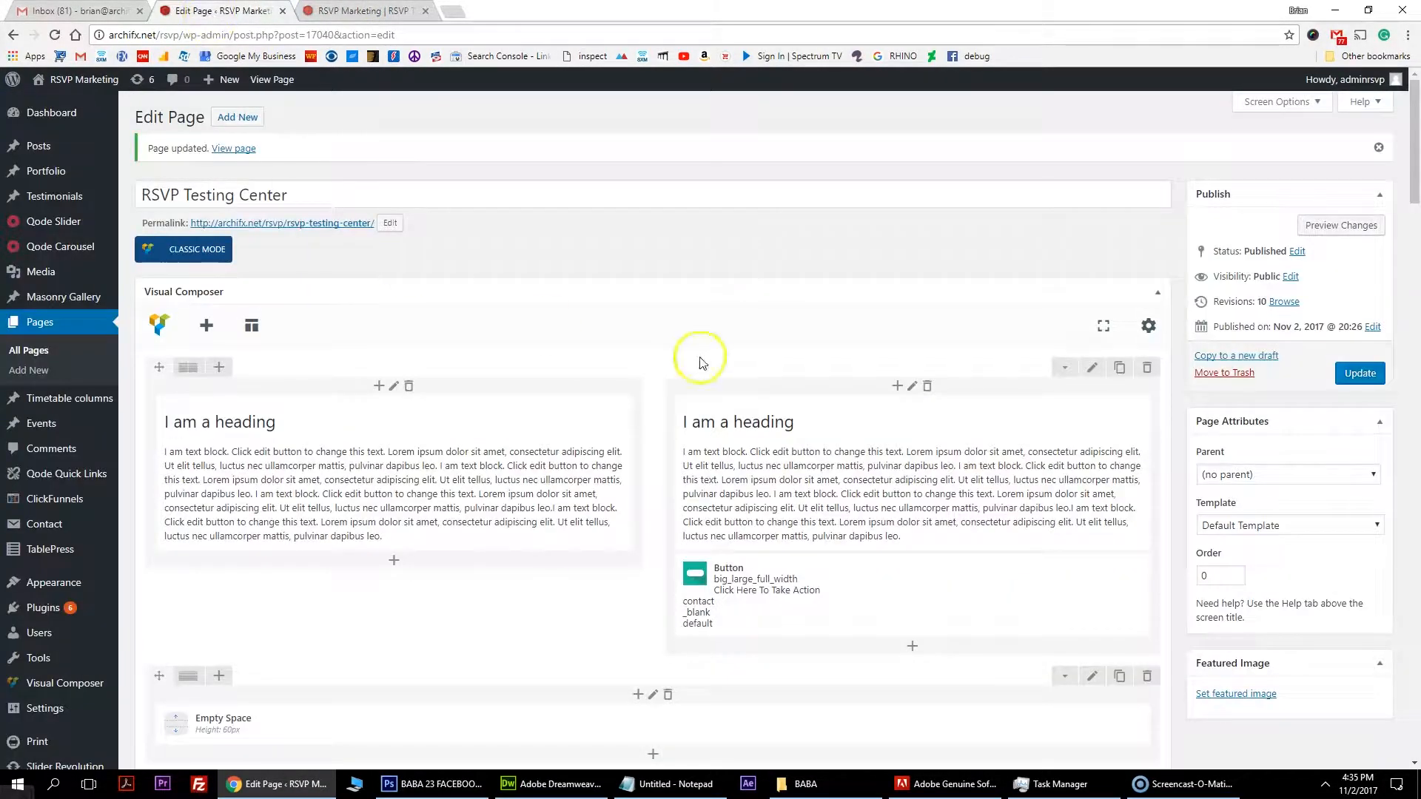
left_click(918, 601)
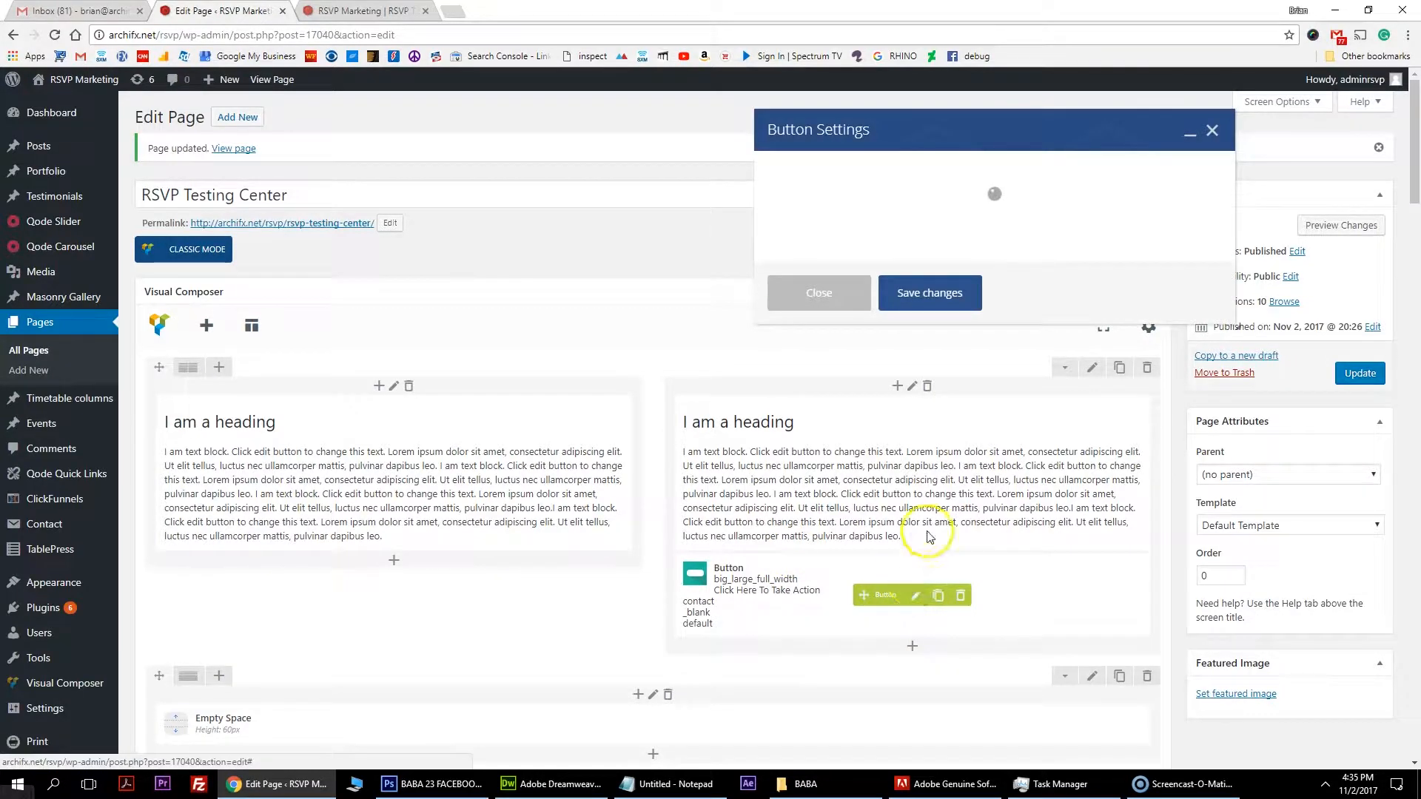
scroll(918, 355, "down", 3)
scroll(904, 387, "up", 2)
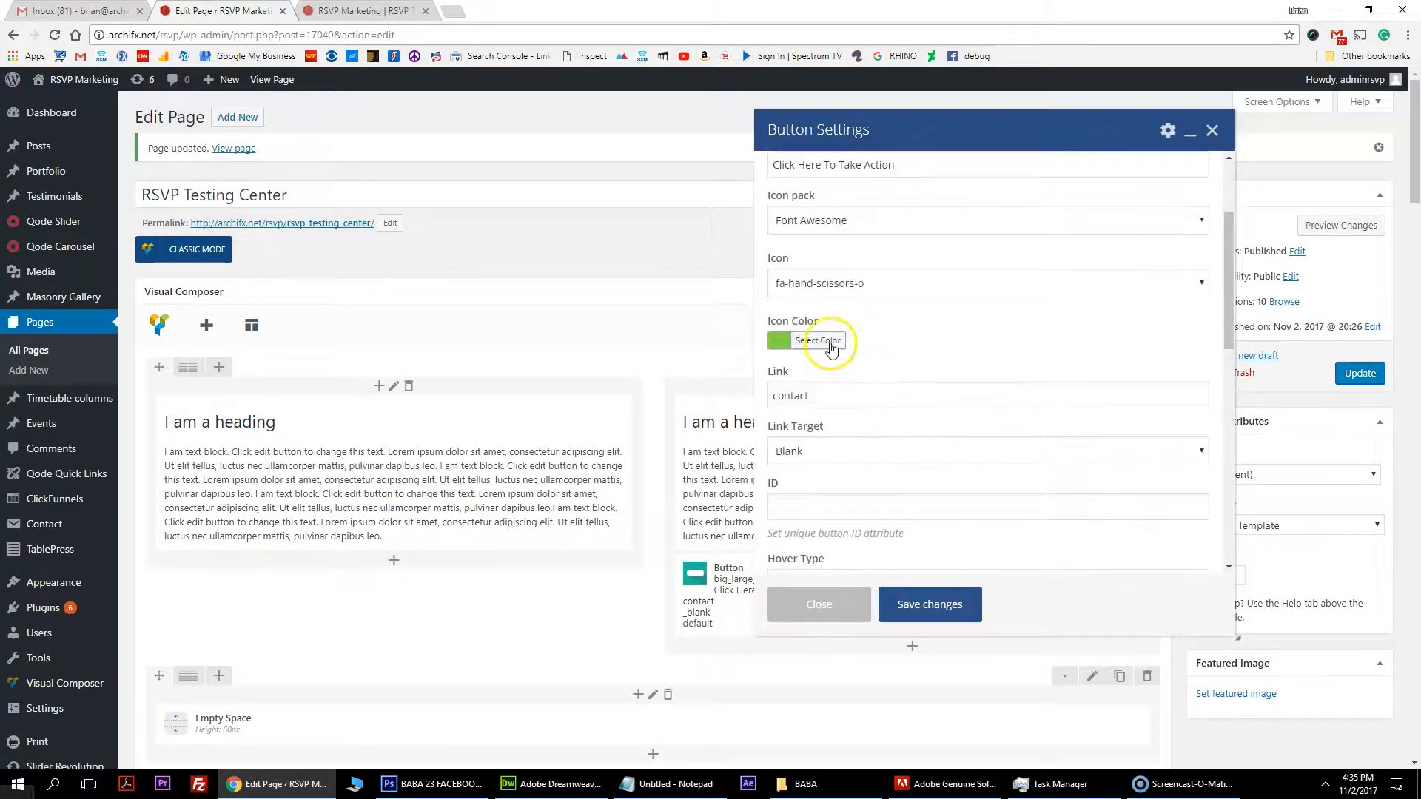
left_click(818, 343)
left_click_drag(812, 412, 760, 506)
- Set the button's hover color to yellow
scroll(979, 348, "down", 5)
left_click(832, 316)
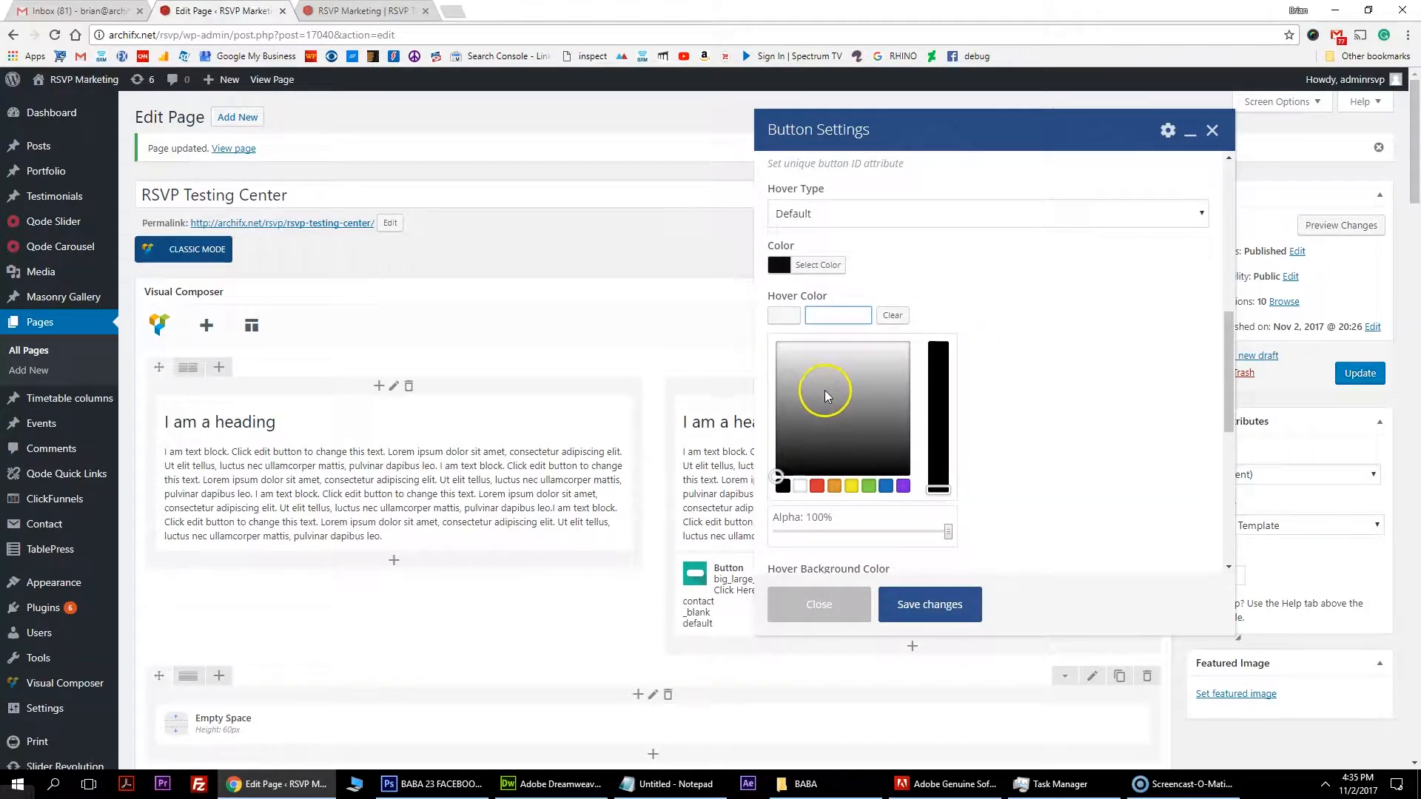
left_click(851, 485)
left_click(1019, 448)
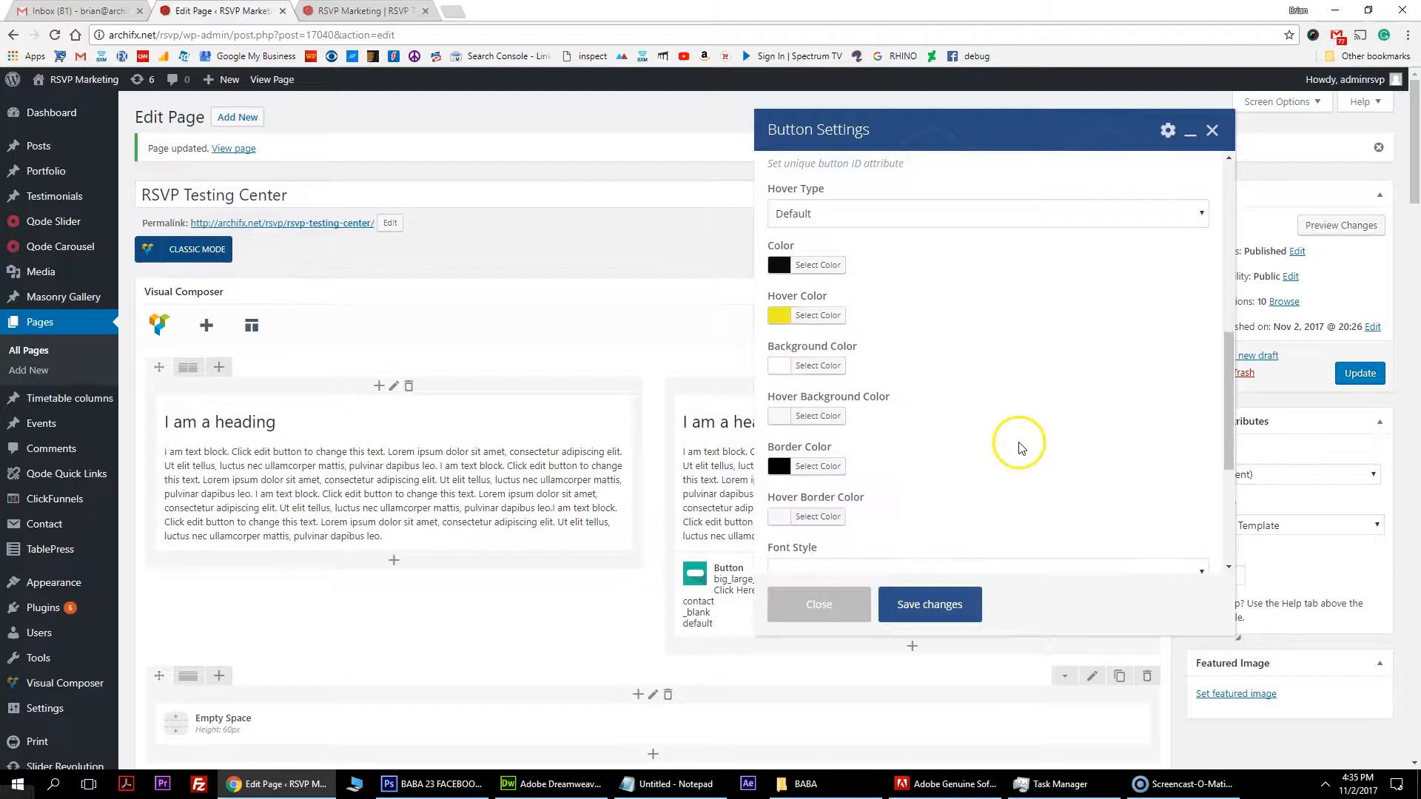
- Set the button's hover color to white #ffffff and its background color to black
left_click(823, 317)
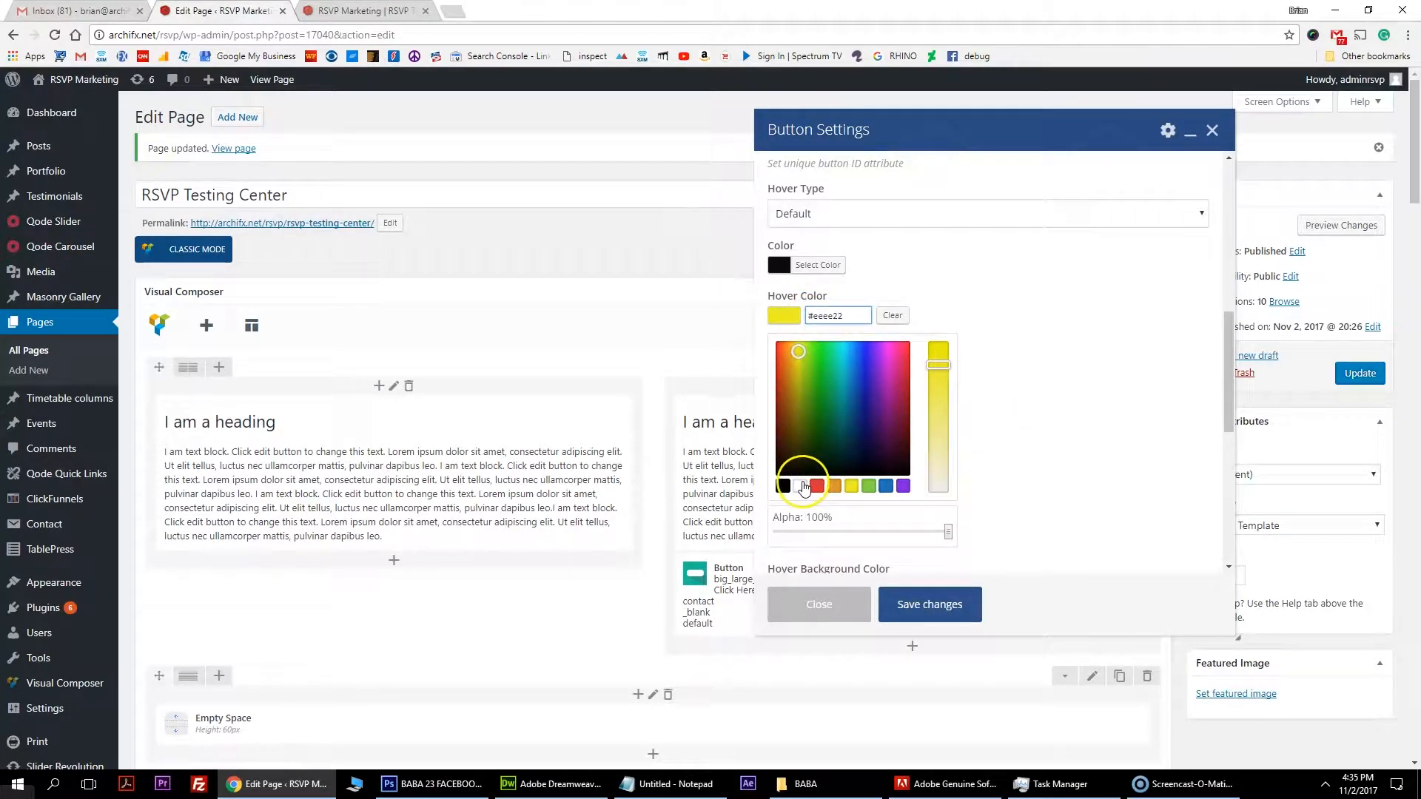
left_click(802, 487)
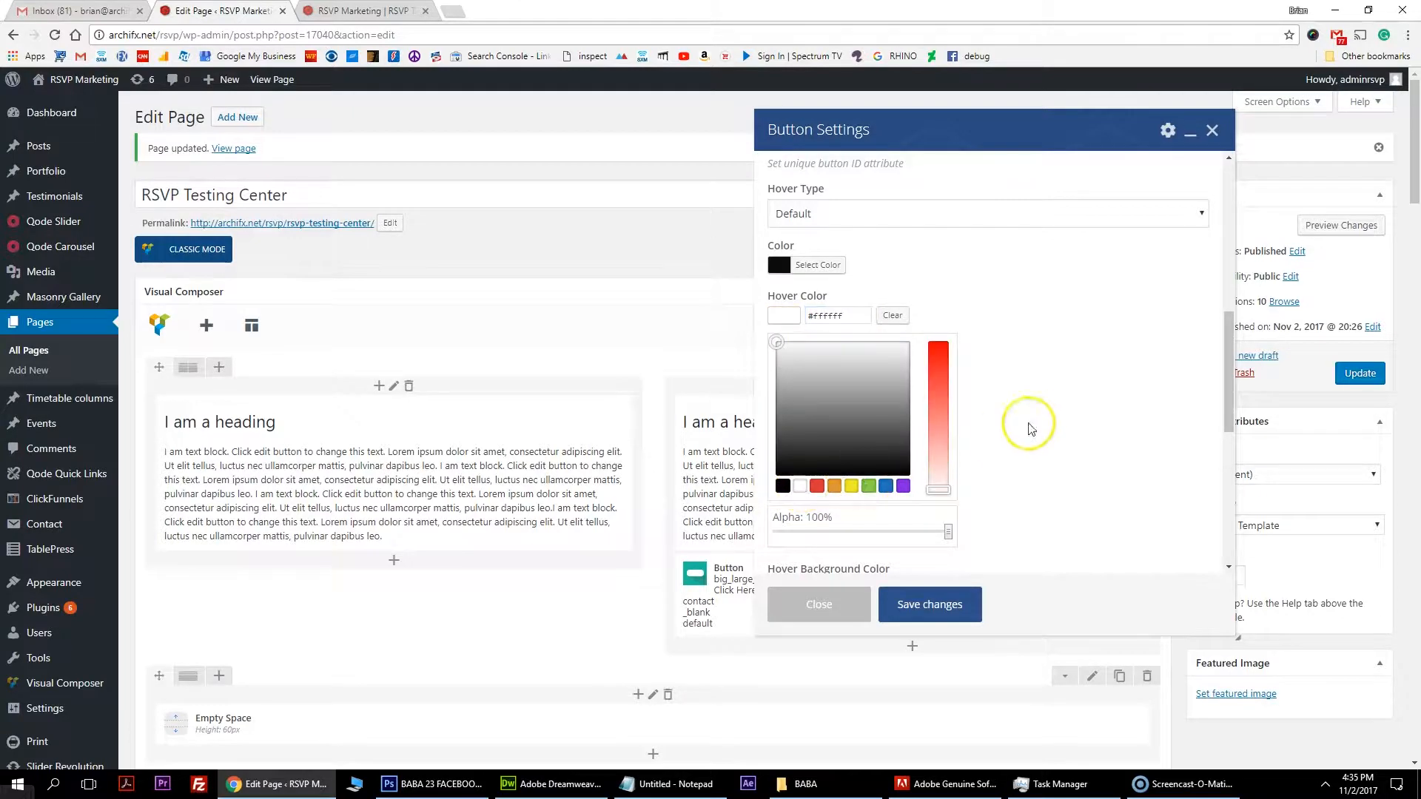
left_click(1027, 420)
left_click(837, 373)
left_click_drag(834, 438, 712, 553)
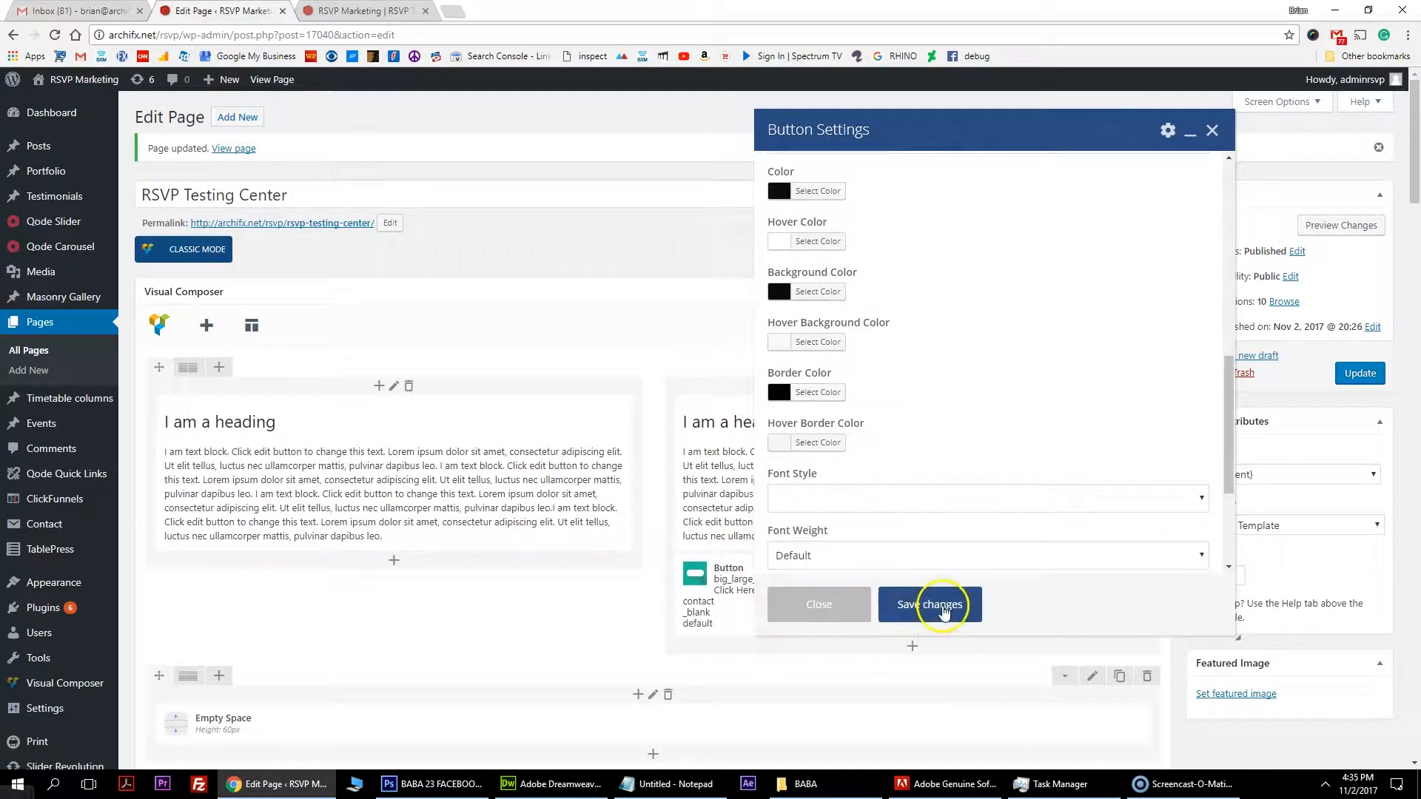
- Save the button settings, update the page and reload the live version to check the black button background
left_click(941, 604)
left_click(1360, 375)
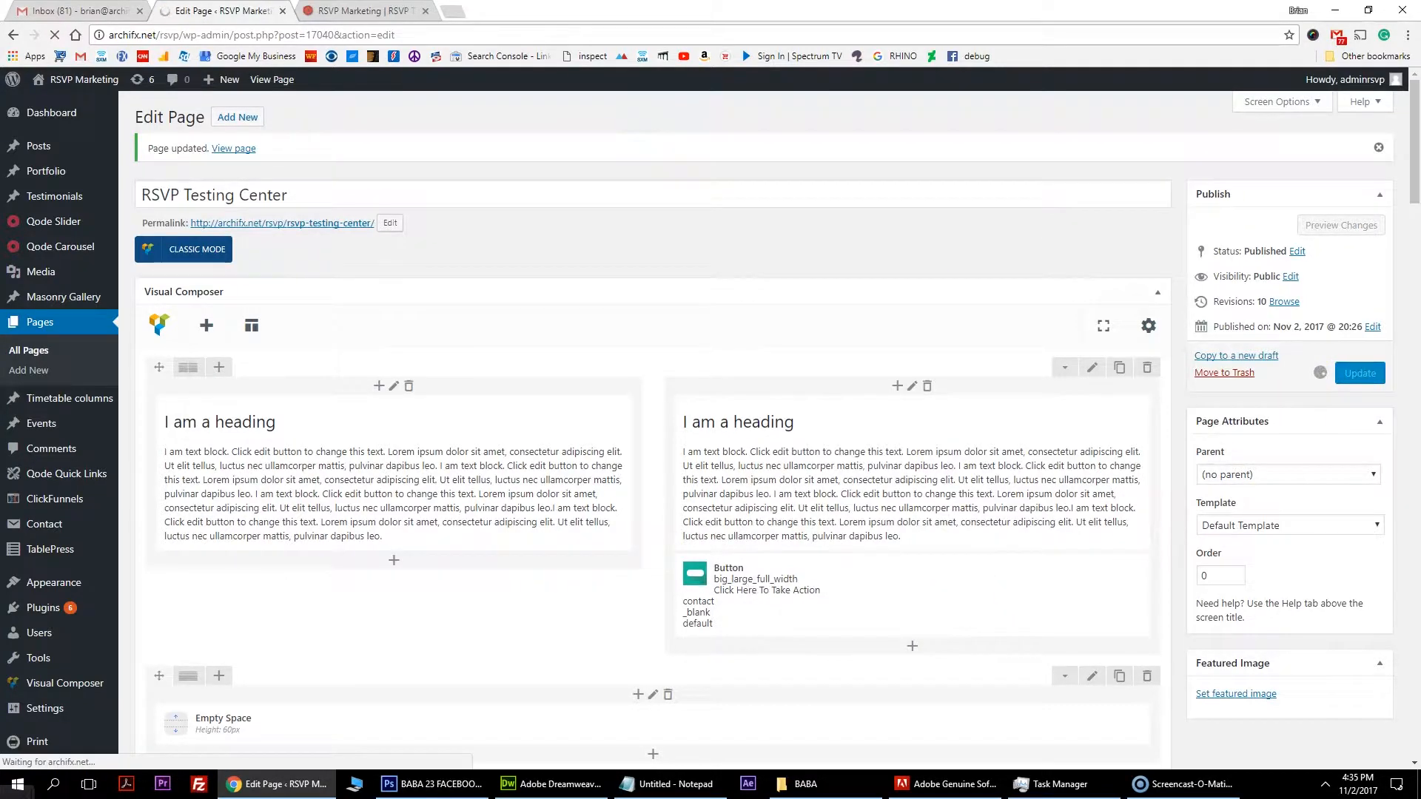
left_click(353, 11)
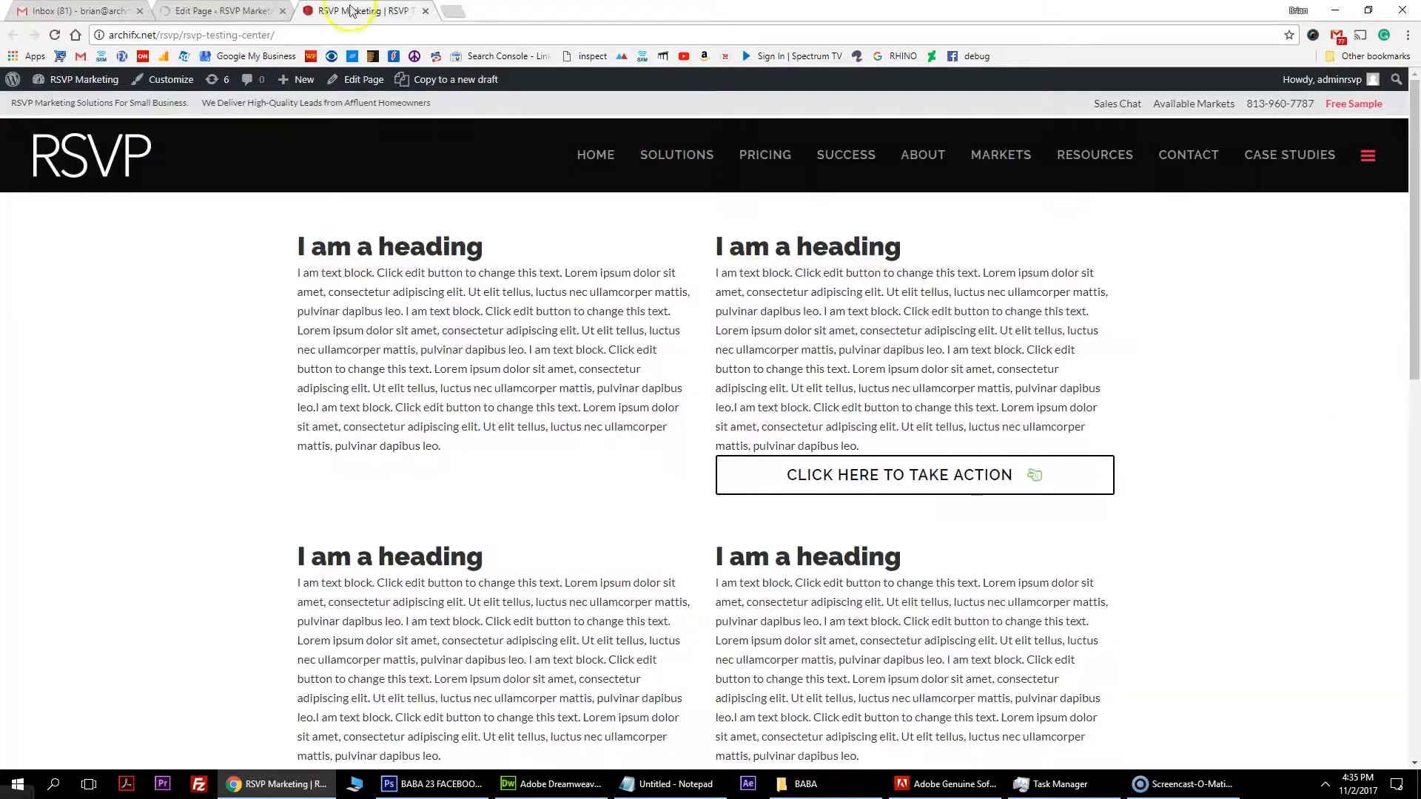
left_click(56, 36)
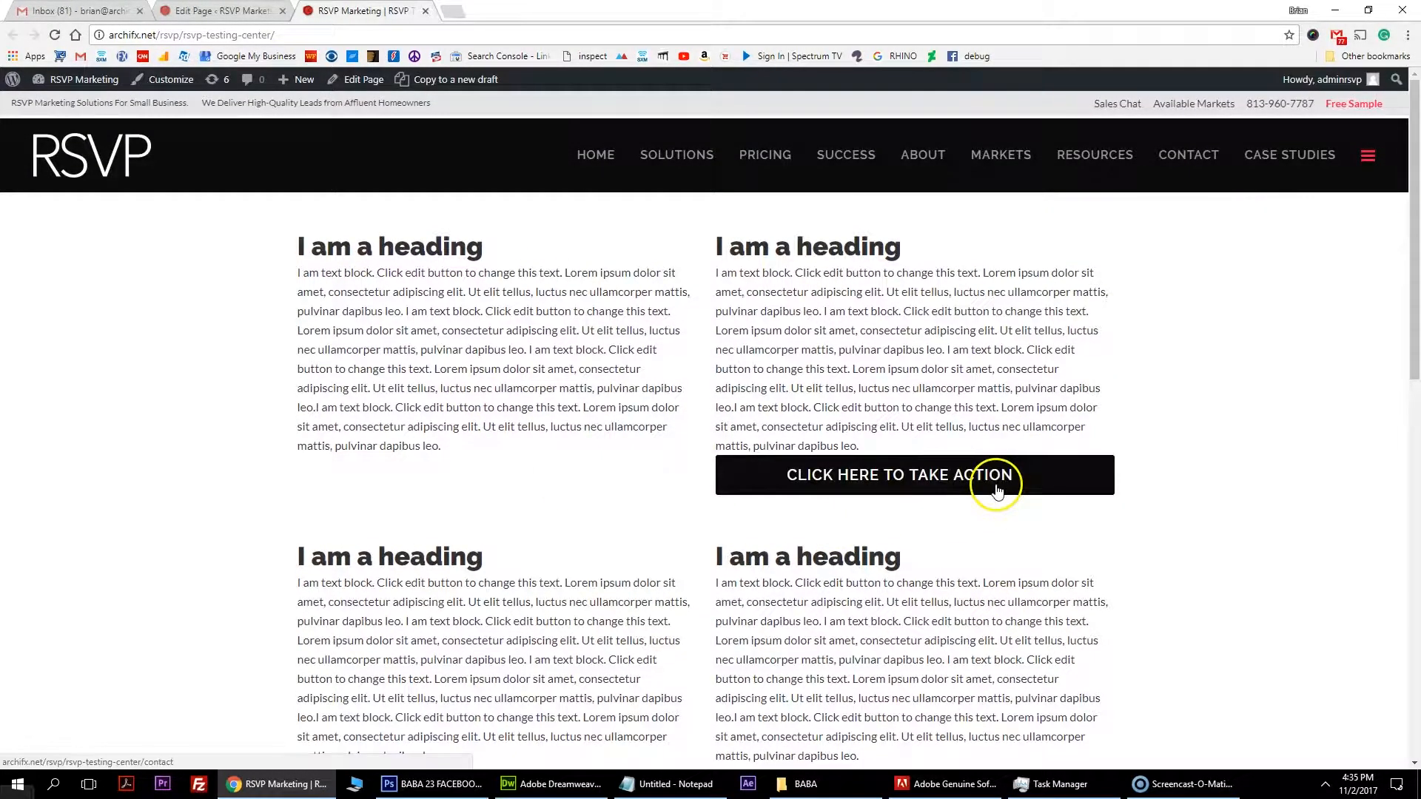
- Return to the page editor, reopen the button's settings and set its background color to white
key("ctrl+shift+Tab")
scroll(815, 481, "down", 1)
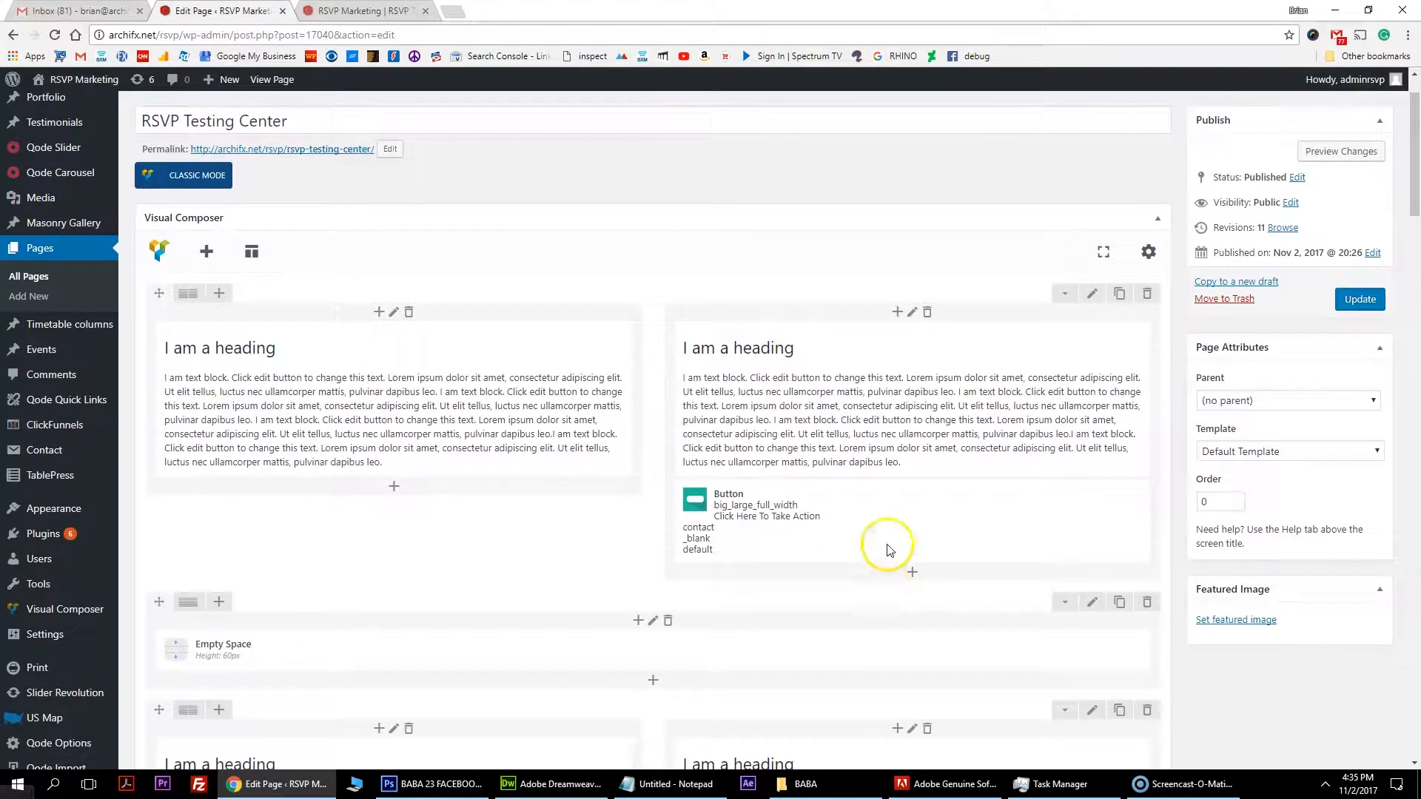
left_click(915, 524)
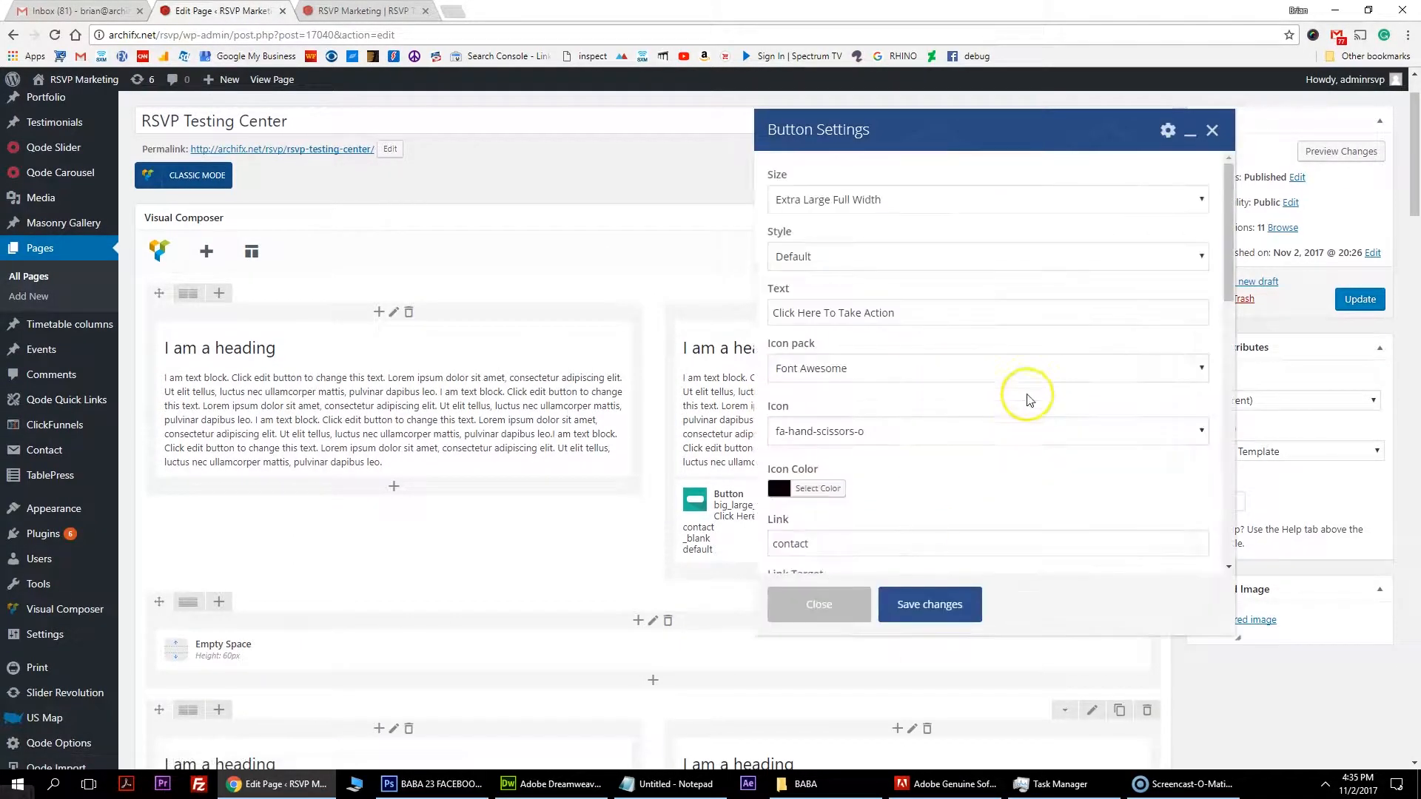
scroll(819, 503, "down", 7)
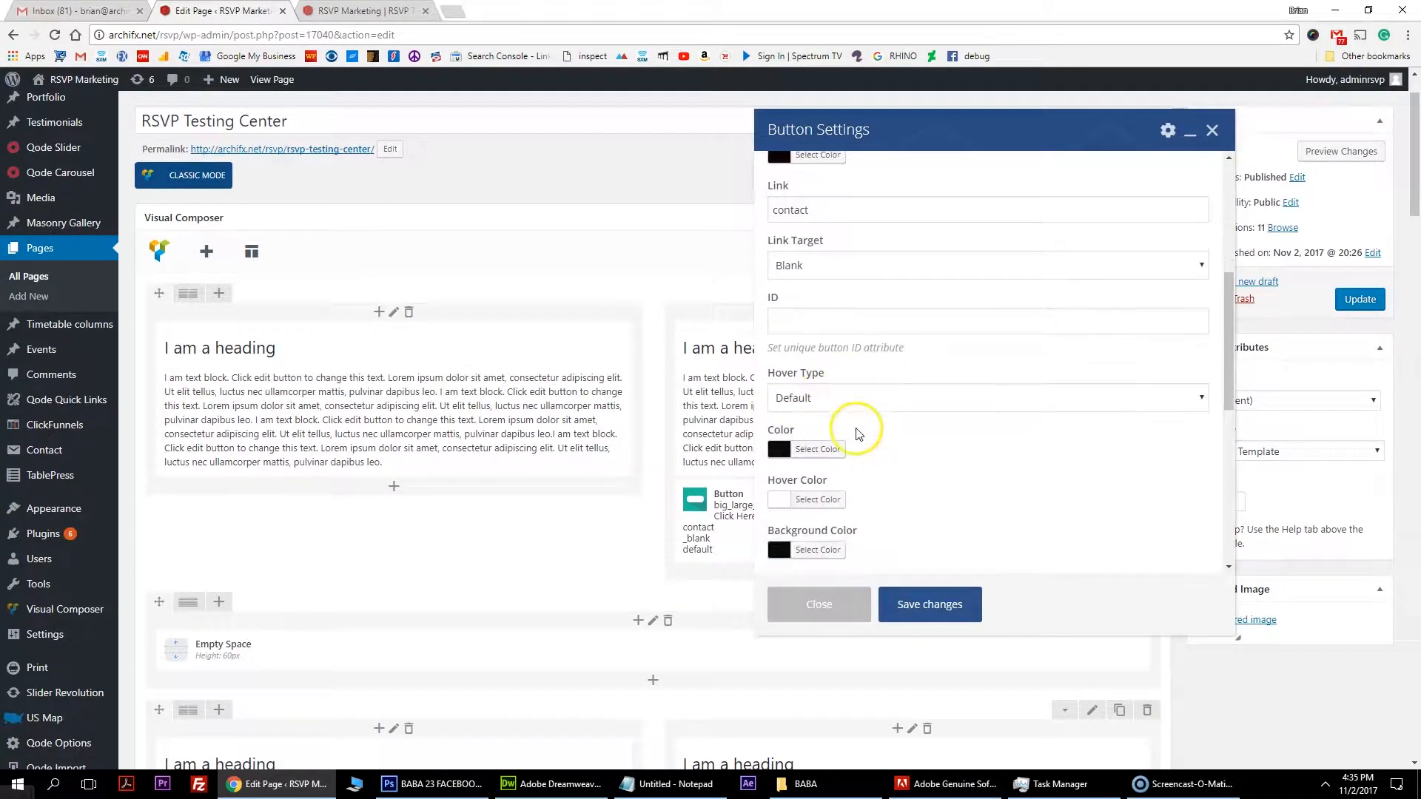
left_click(827, 369)
left_click_drag(824, 438, 740, 346)
left_click(1040, 345)
- Set the button's hover background color to black
left_click(818, 416)
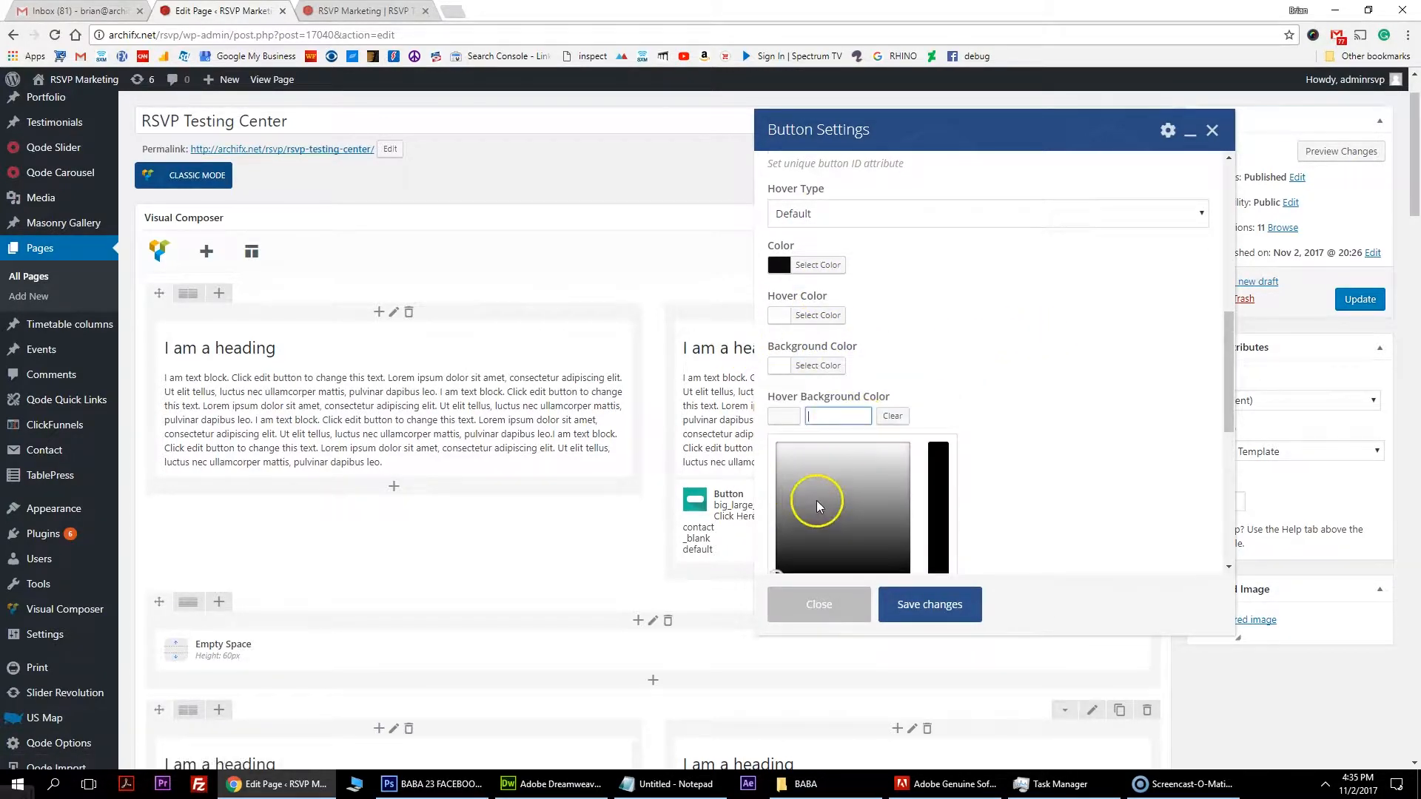
left_click_drag(818, 501, 704, 672)
left_click(985, 336)
scroll(984, 337, "up", 2)
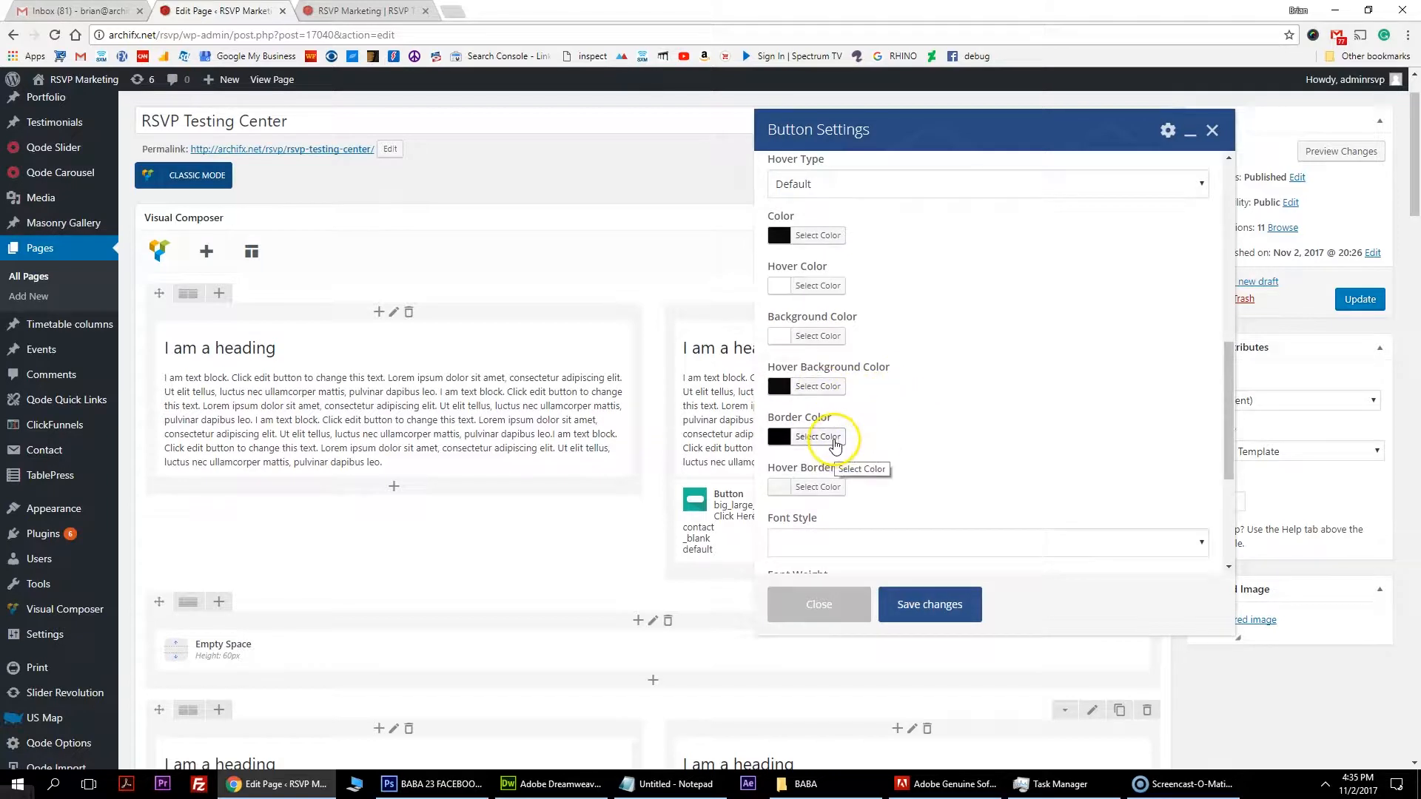
scroll(841, 444, "up", 1)
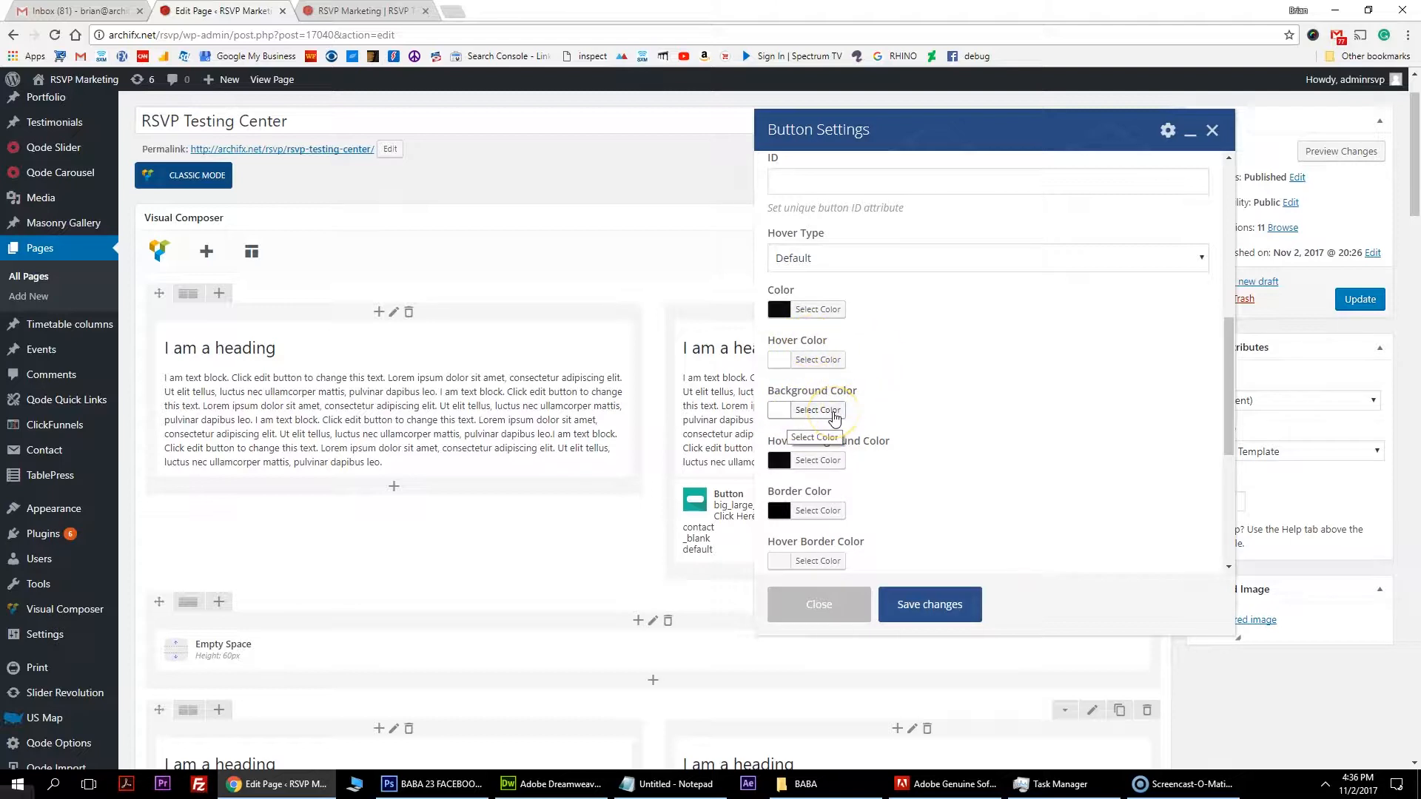
- Save the button settings, update the page and reload the live version to check the button's normal and hover colors
left_click(937, 613)
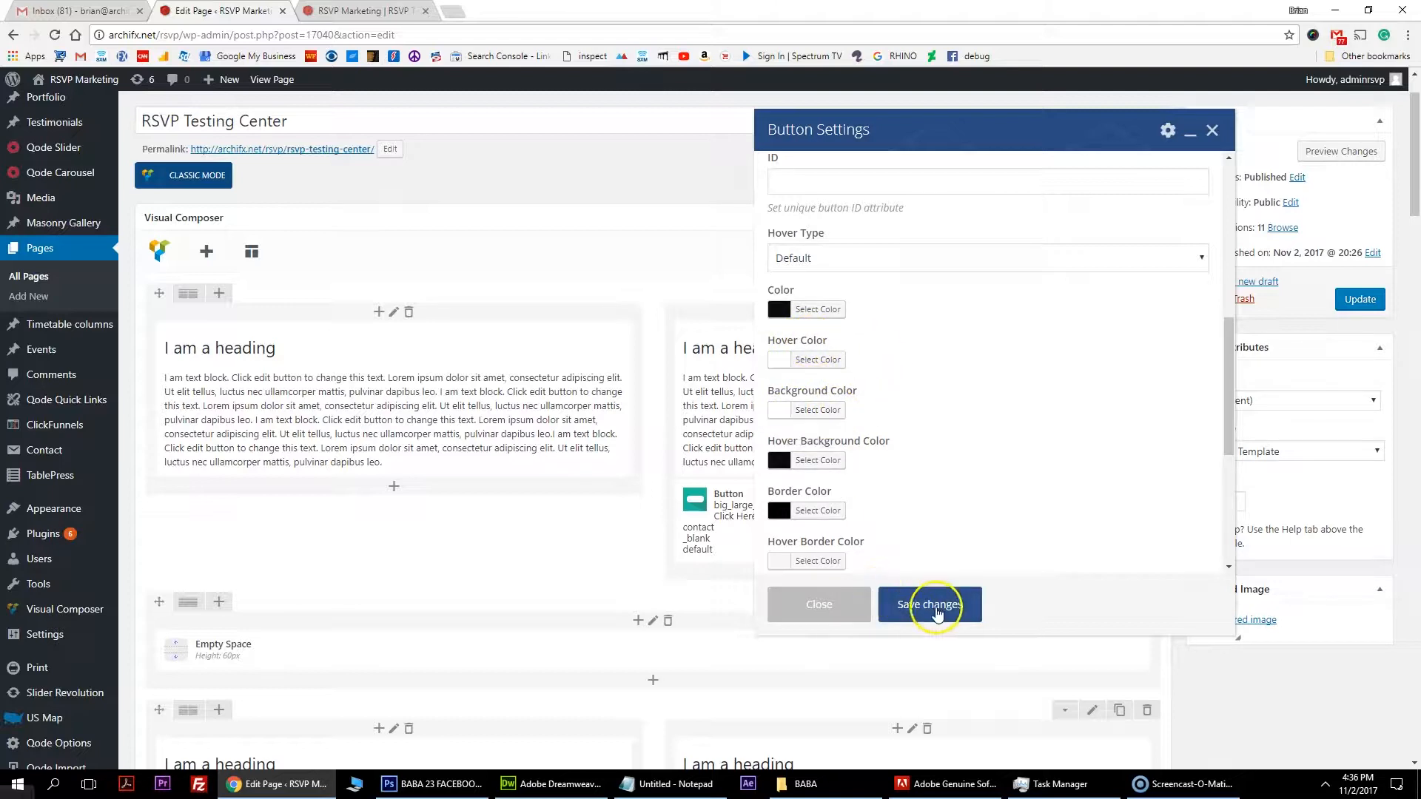
scroll(892, 509, "down", 1)
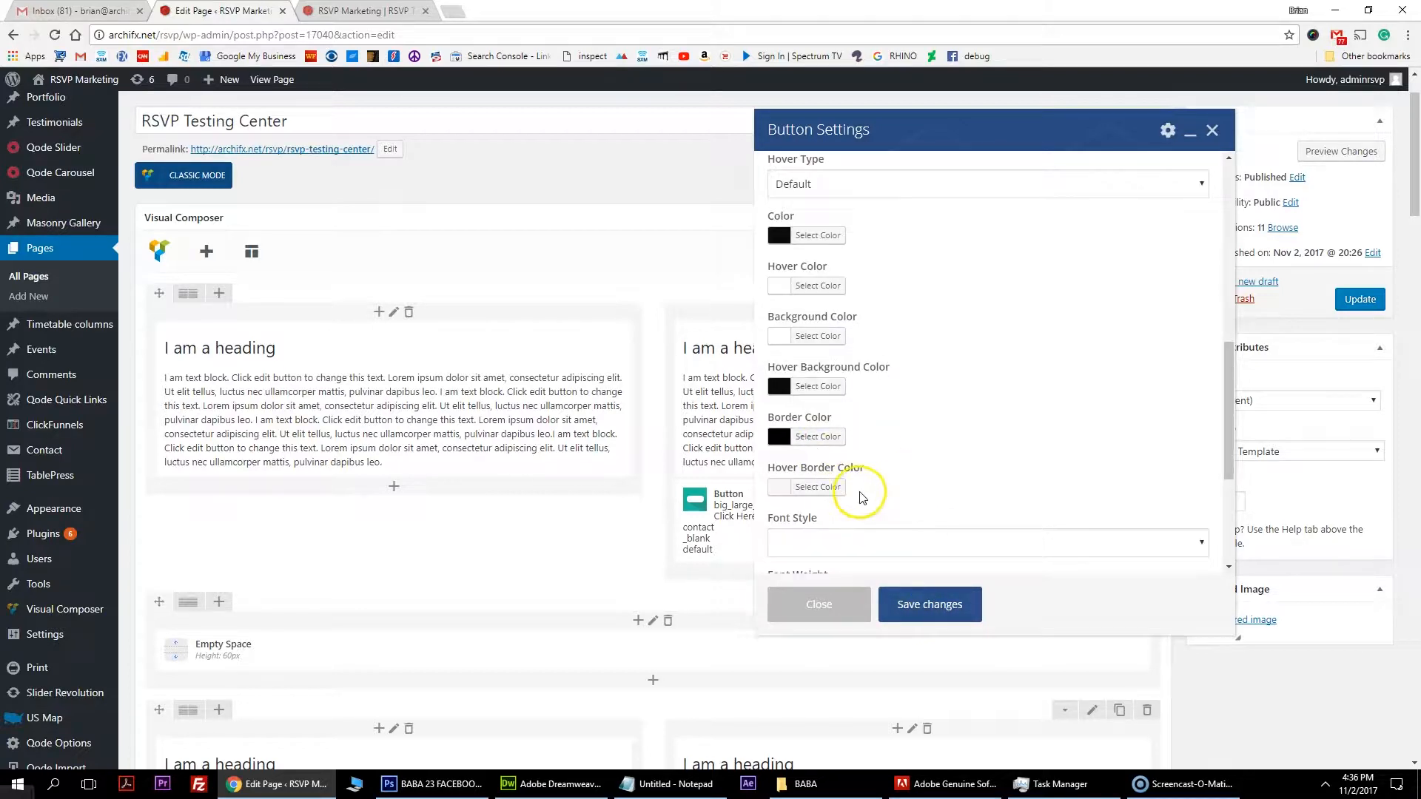
scroll(836, 537, "down", 4)
scroll(847, 518, "up", 3)
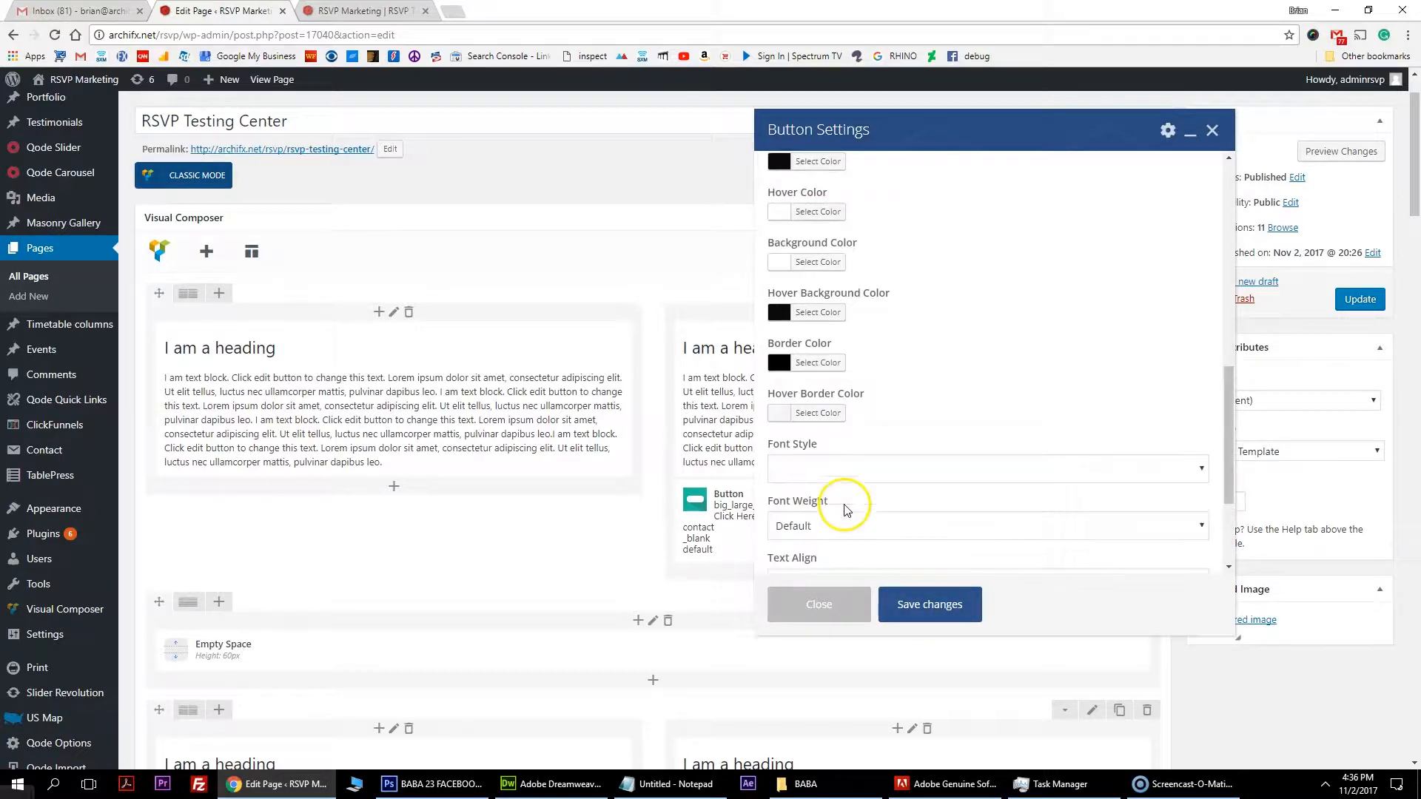
left_click(928, 604)
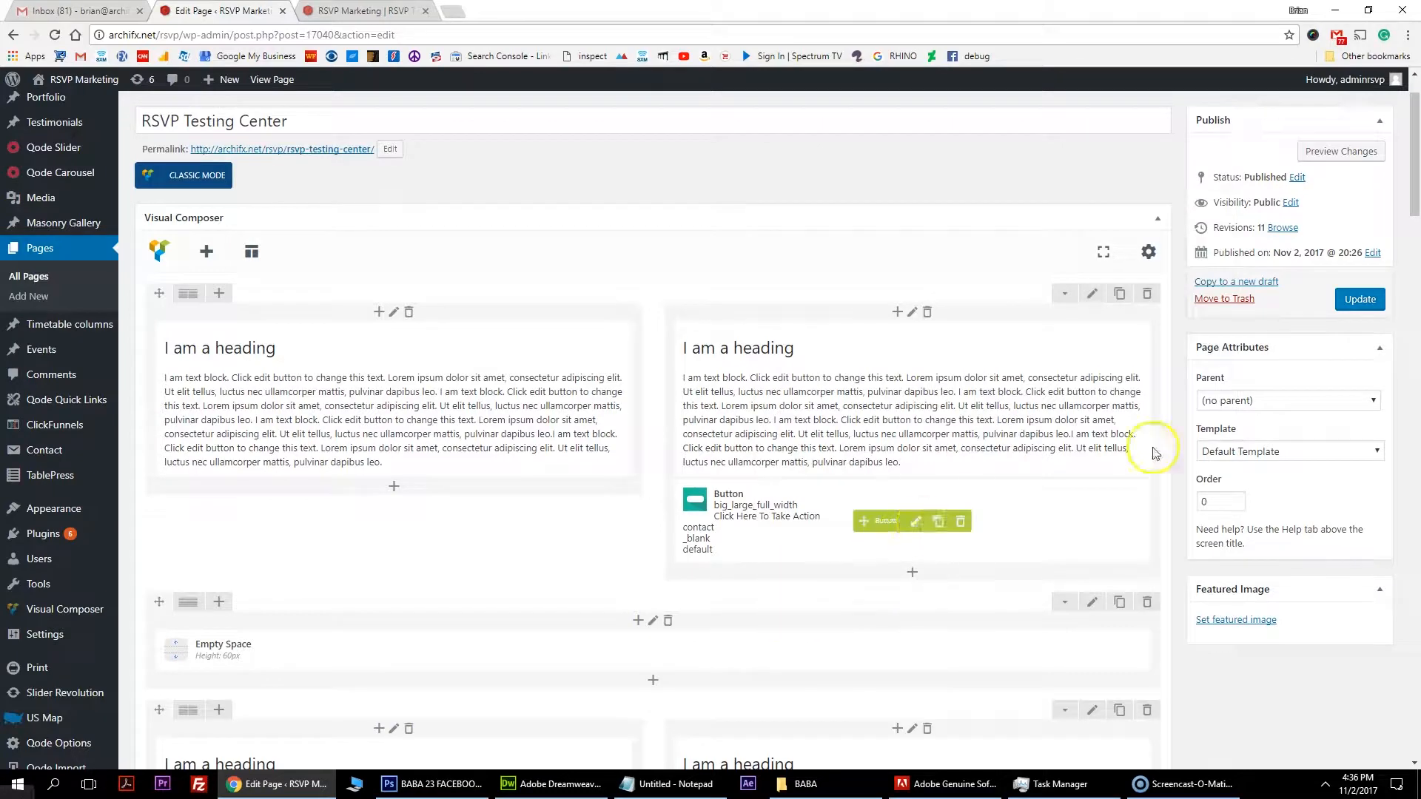
left_click(1366, 297)
left_click(352, 11)
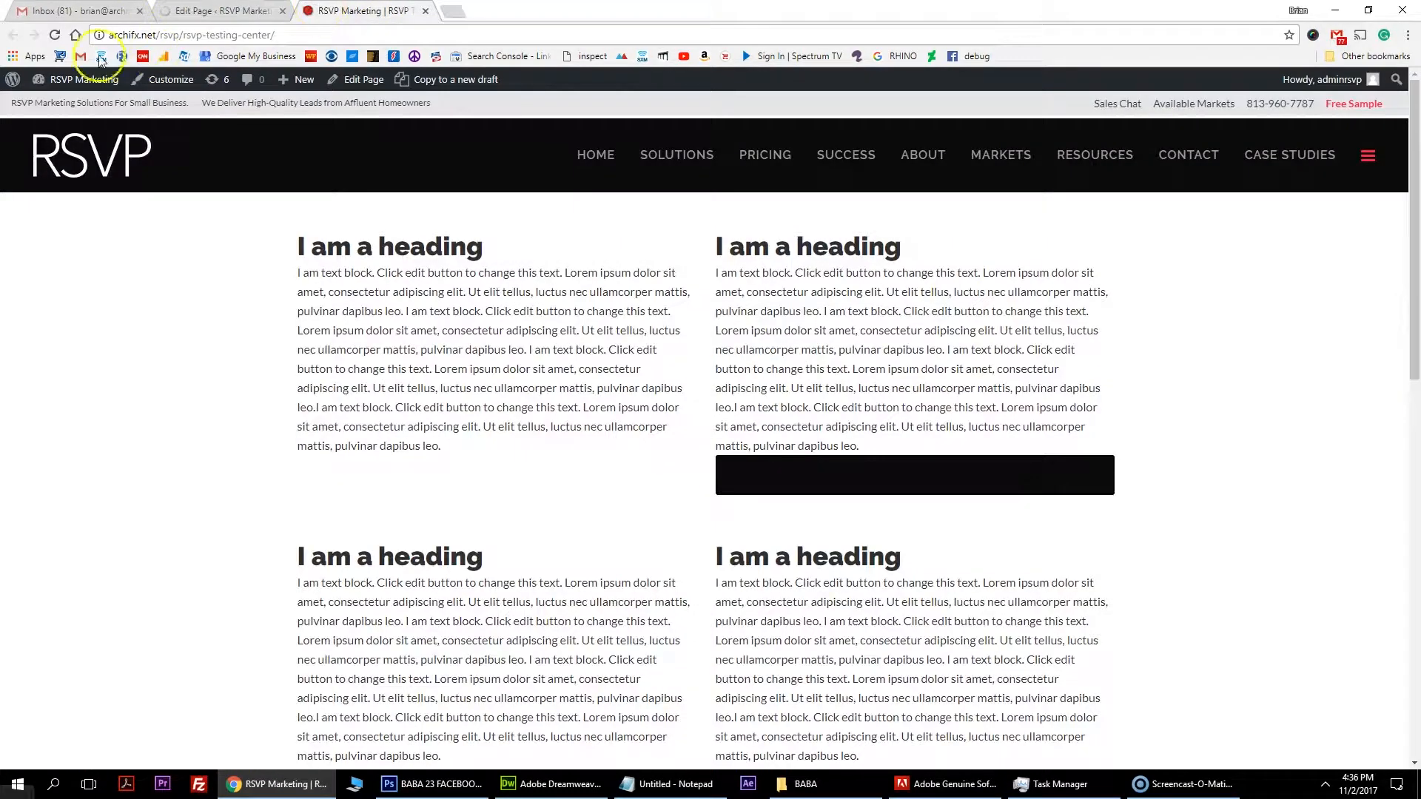
left_click(58, 37)
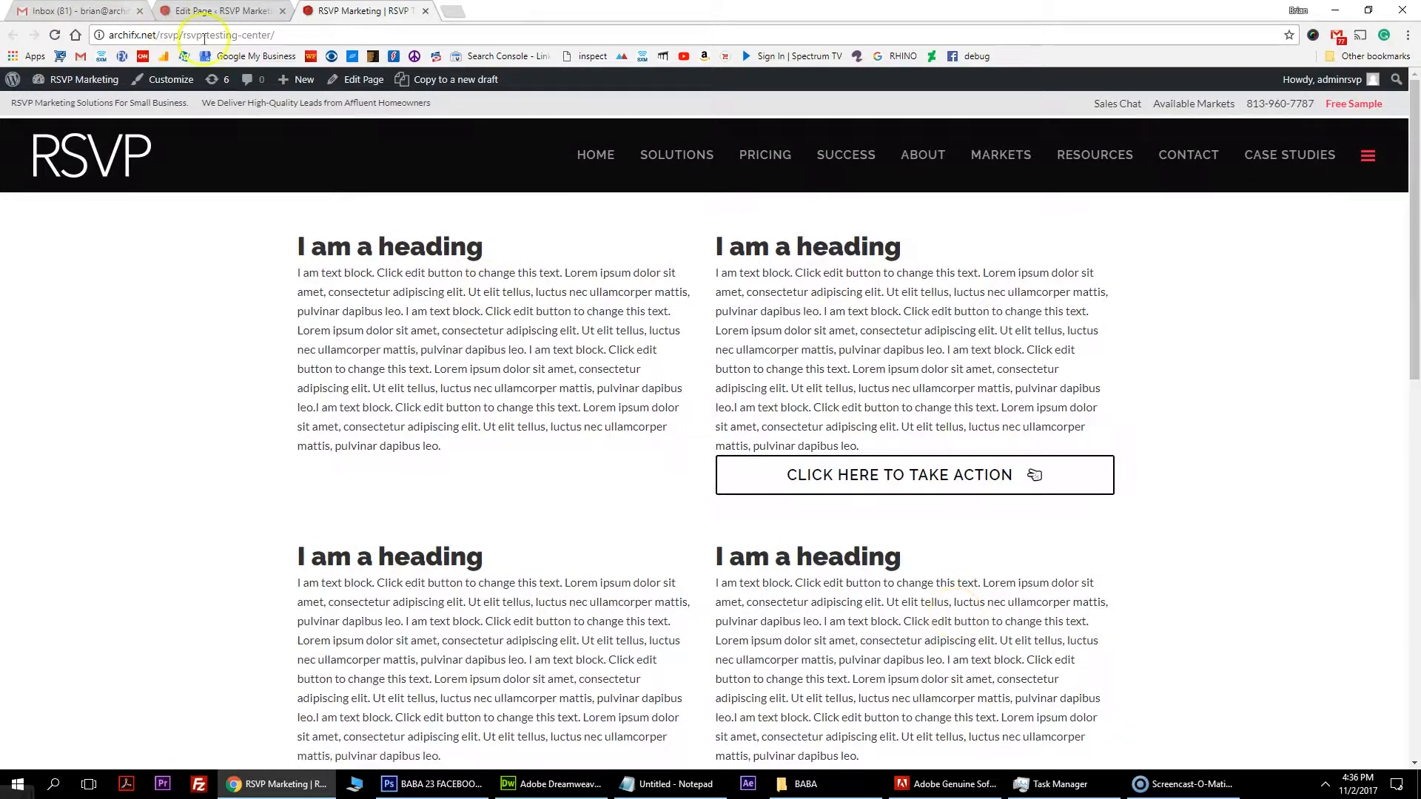
left_click_drag(873, 452, 743, 447)
- Back in the page editor, add a 32px Empty Space element to the button's column and move it above the button
left_click(176, 23)
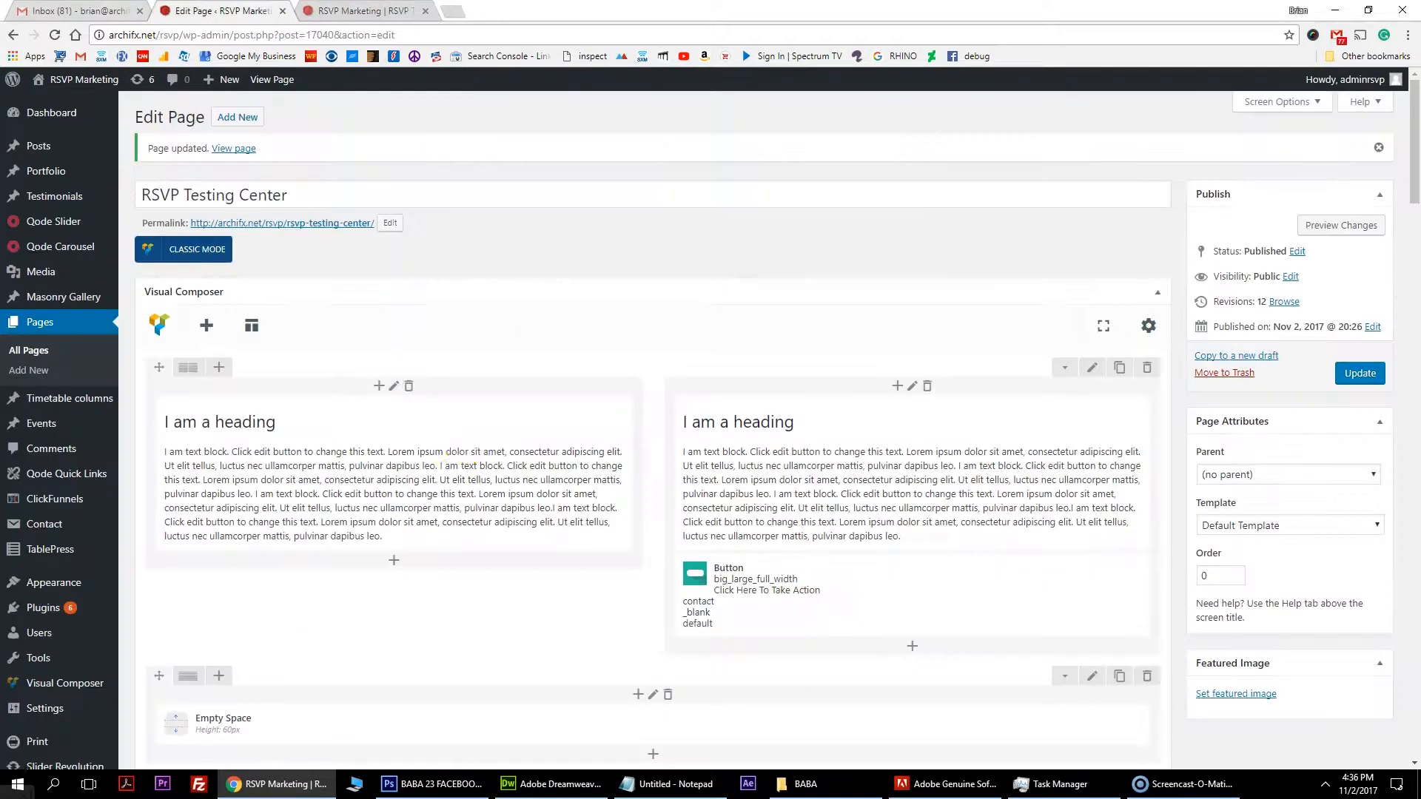
scroll(740, 562, "down", 1)
left_click(912, 573)
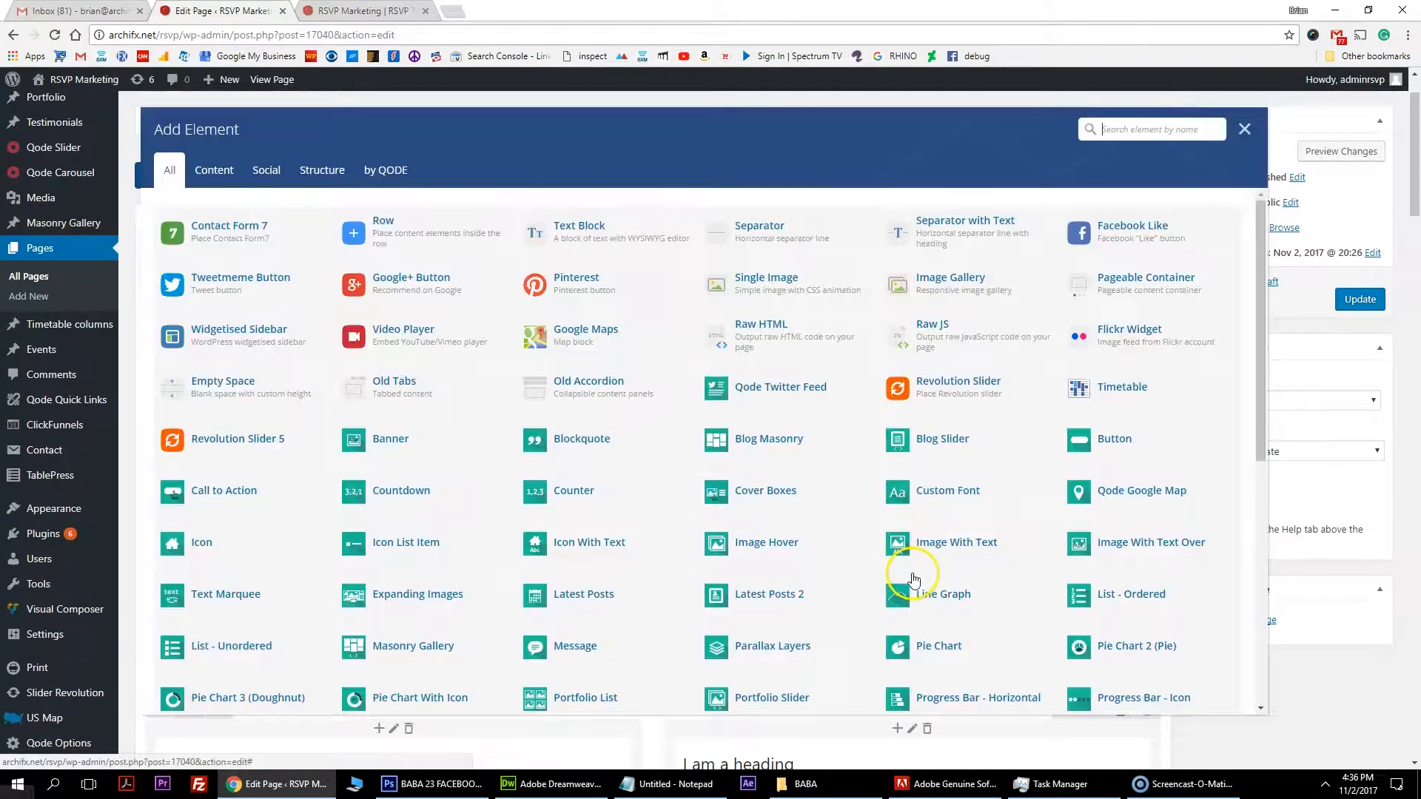
left_click(212, 384)
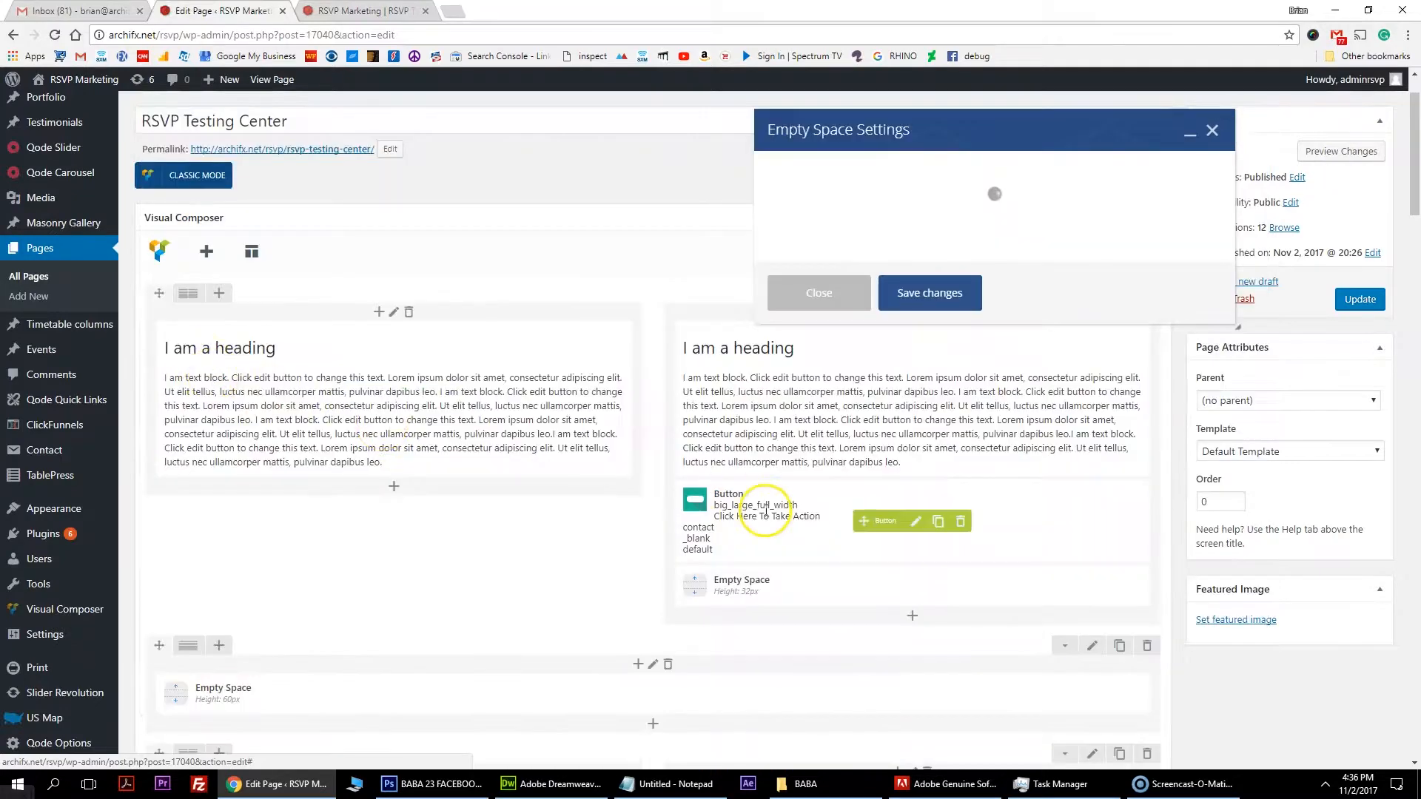
left_click(930, 564)
left_click_drag(875, 577, 766, 481)
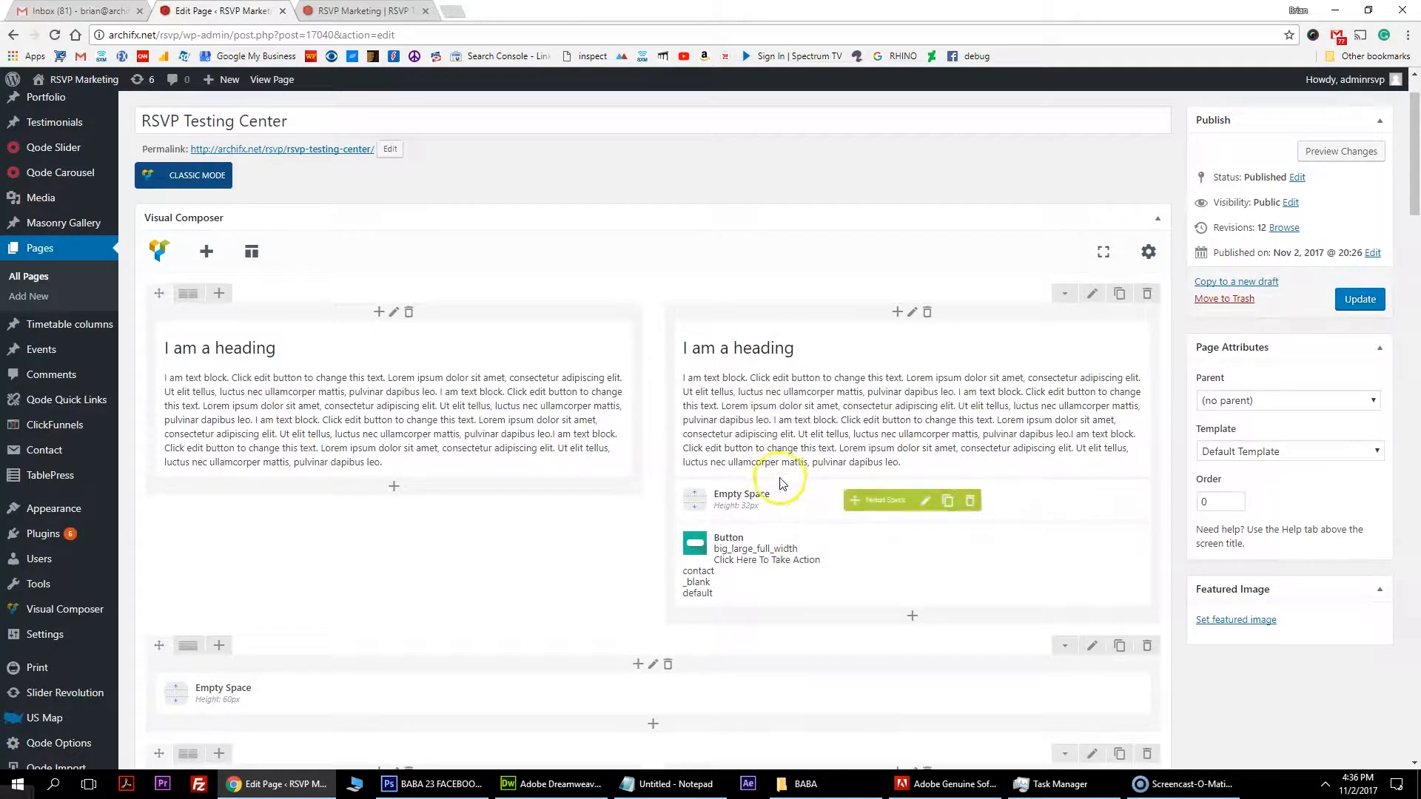
- Update the page, reload the live version and look through it to check the spacing above the button
left_click(1353, 310)
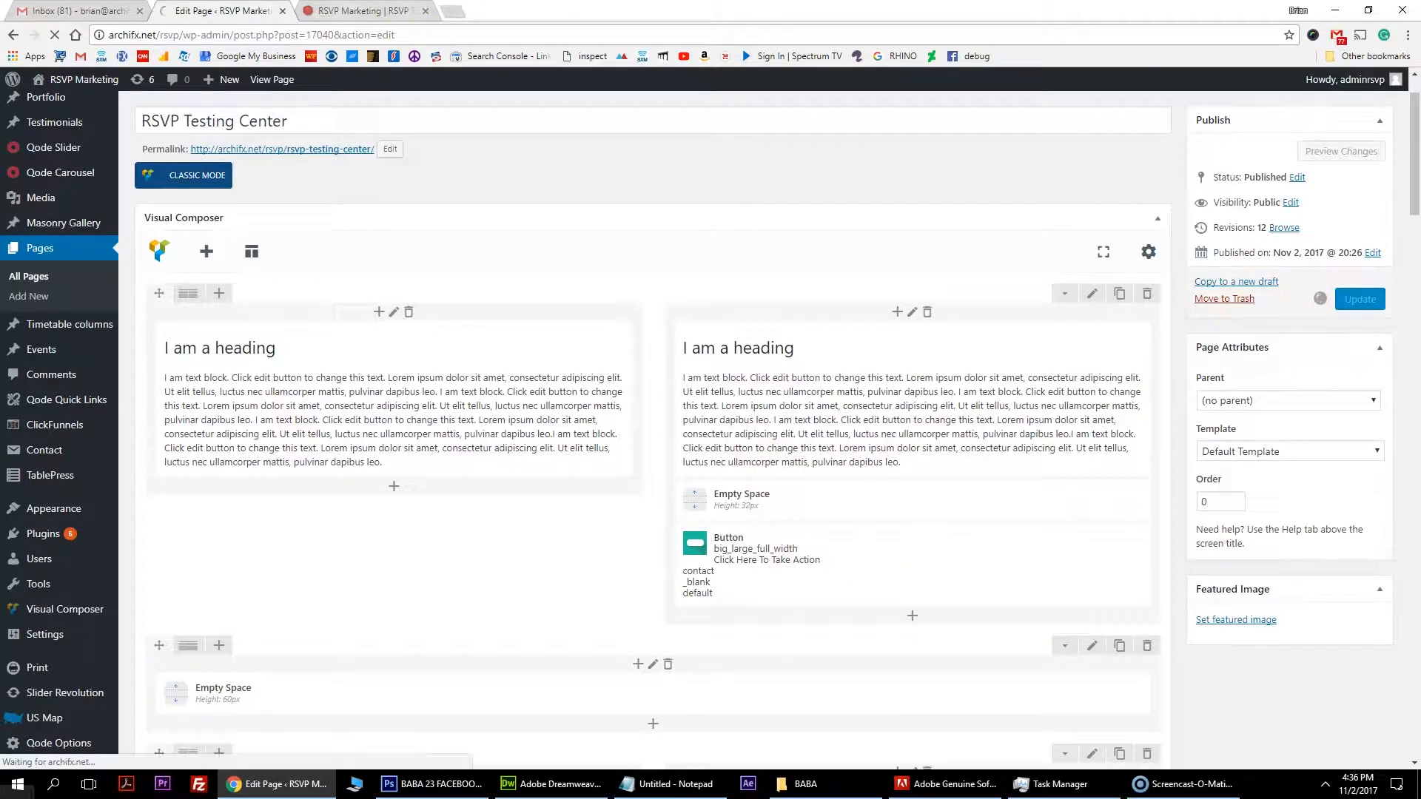
left_click(308, 12)
left_click(55, 35)
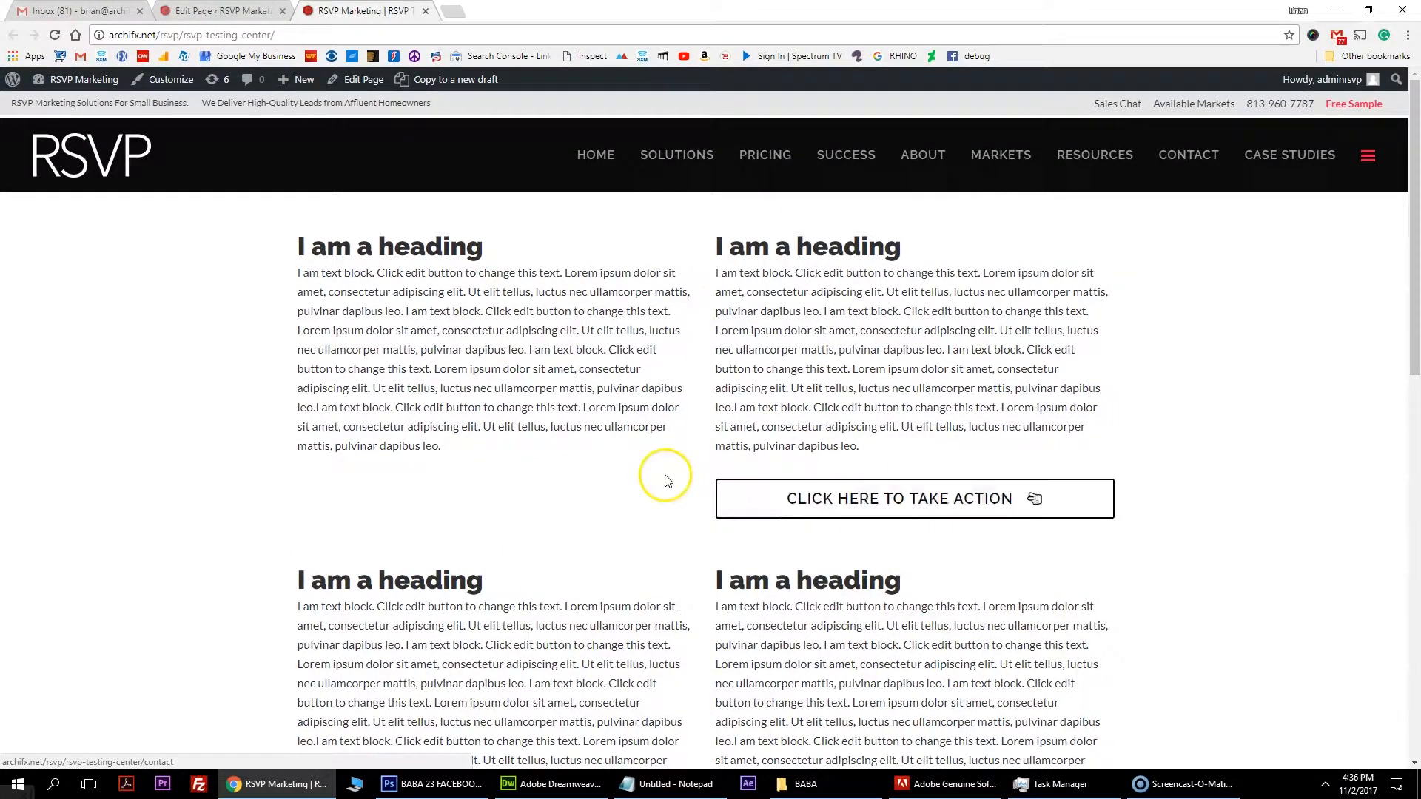
scroll(651, 496, "down", 4)
scroll(648, 507, "down", 8)
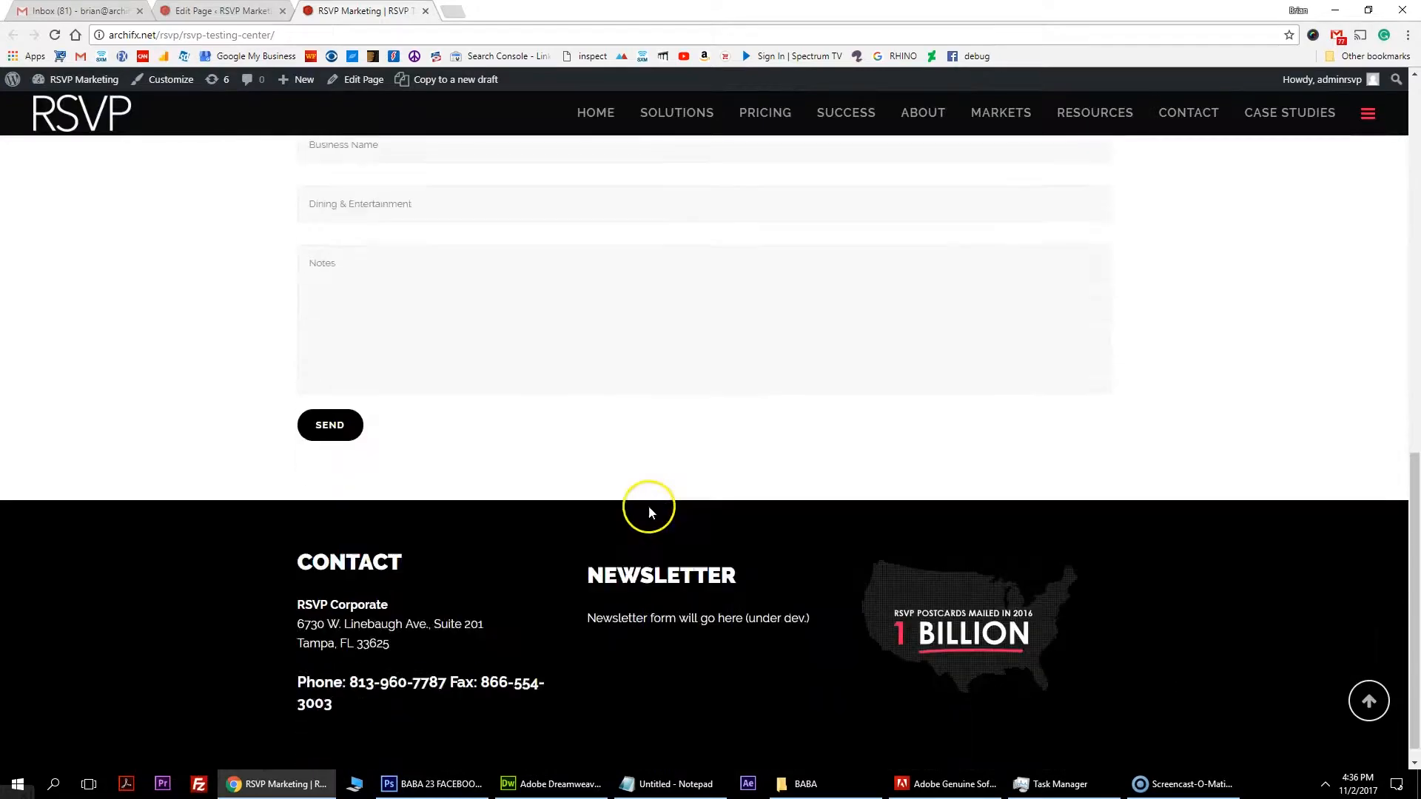
scroll(647, 518, "up", 12)
- Back in the page editor, add a new row split into six equal columns and move it to the top of the layout
key("ctrl+shift+Tab")
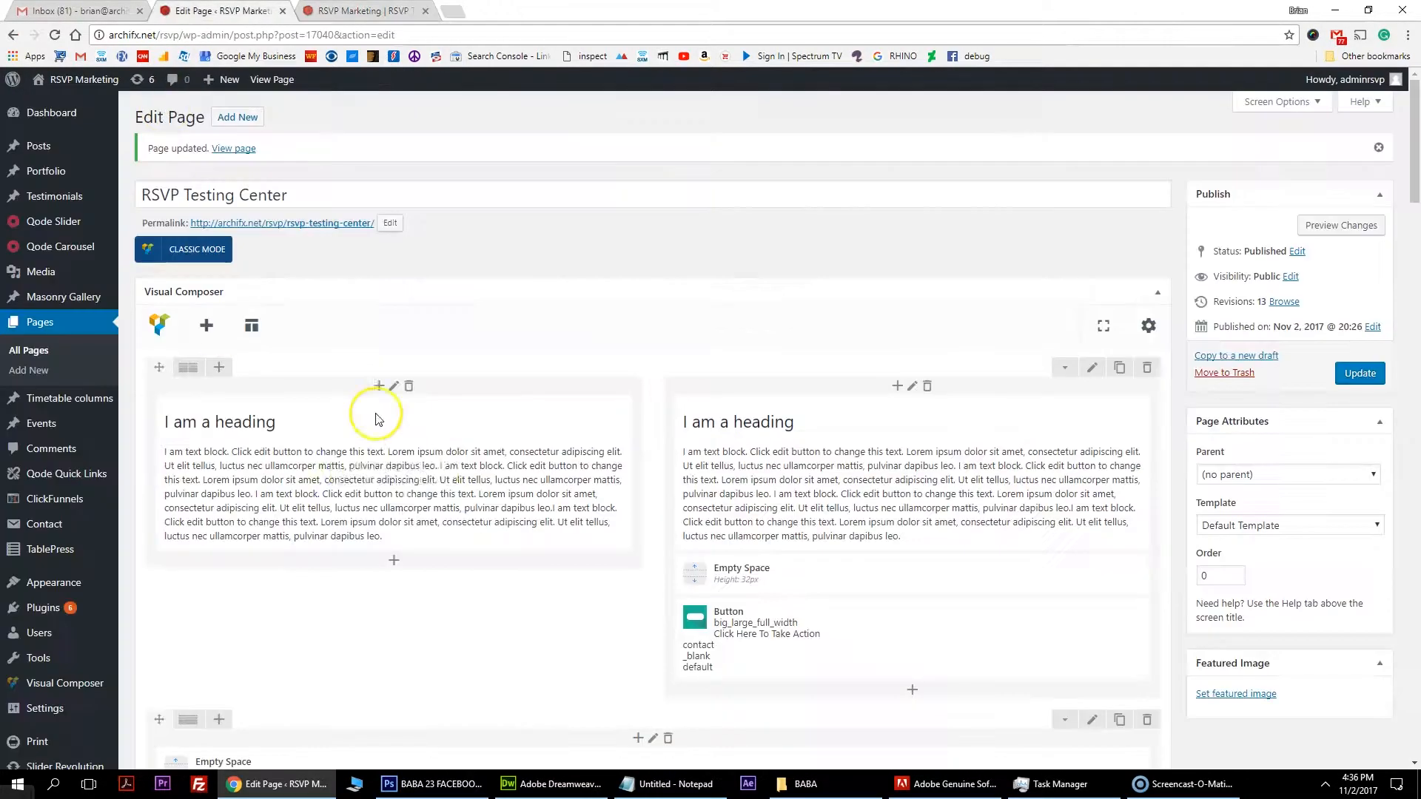
scroll(708, 433, "down", 9)
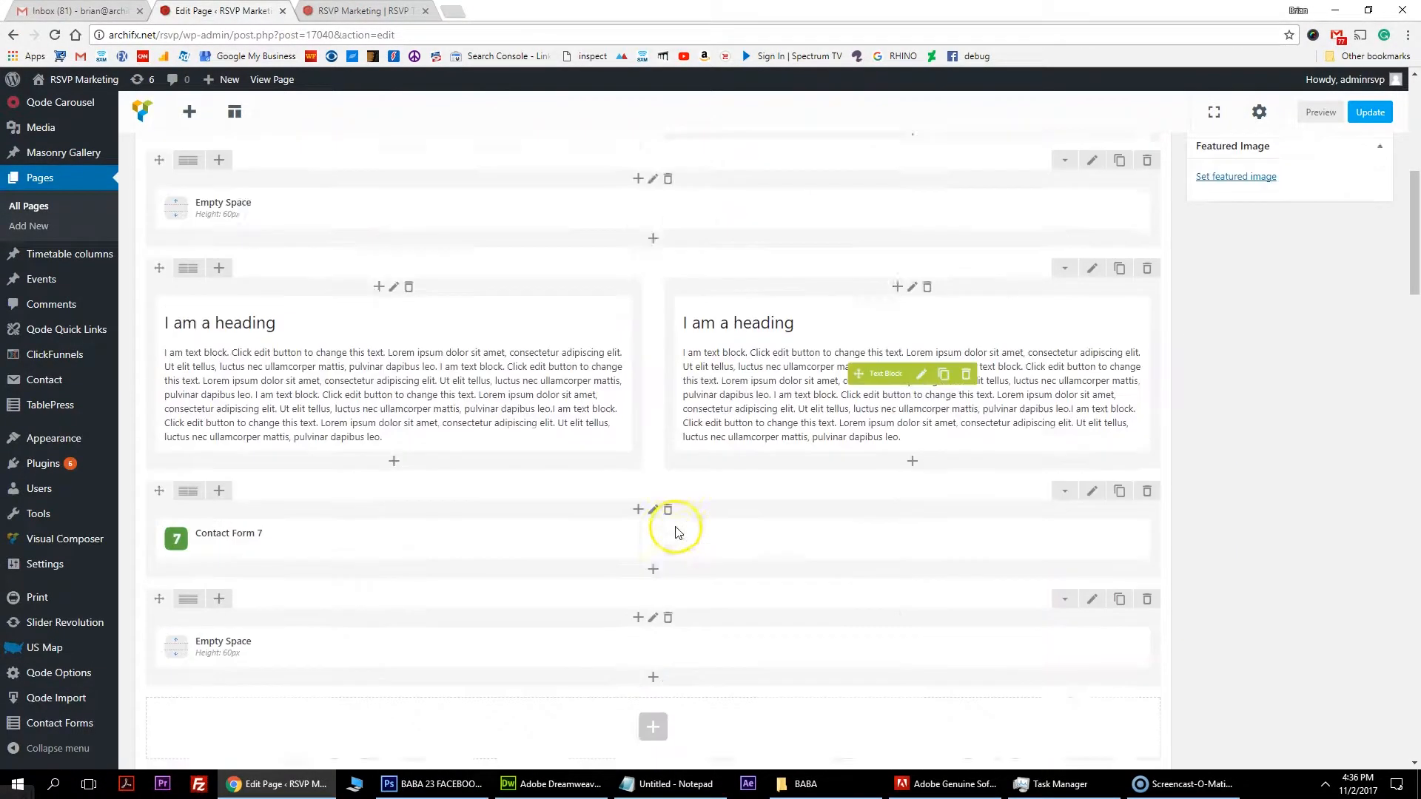
left_click(662, 664)
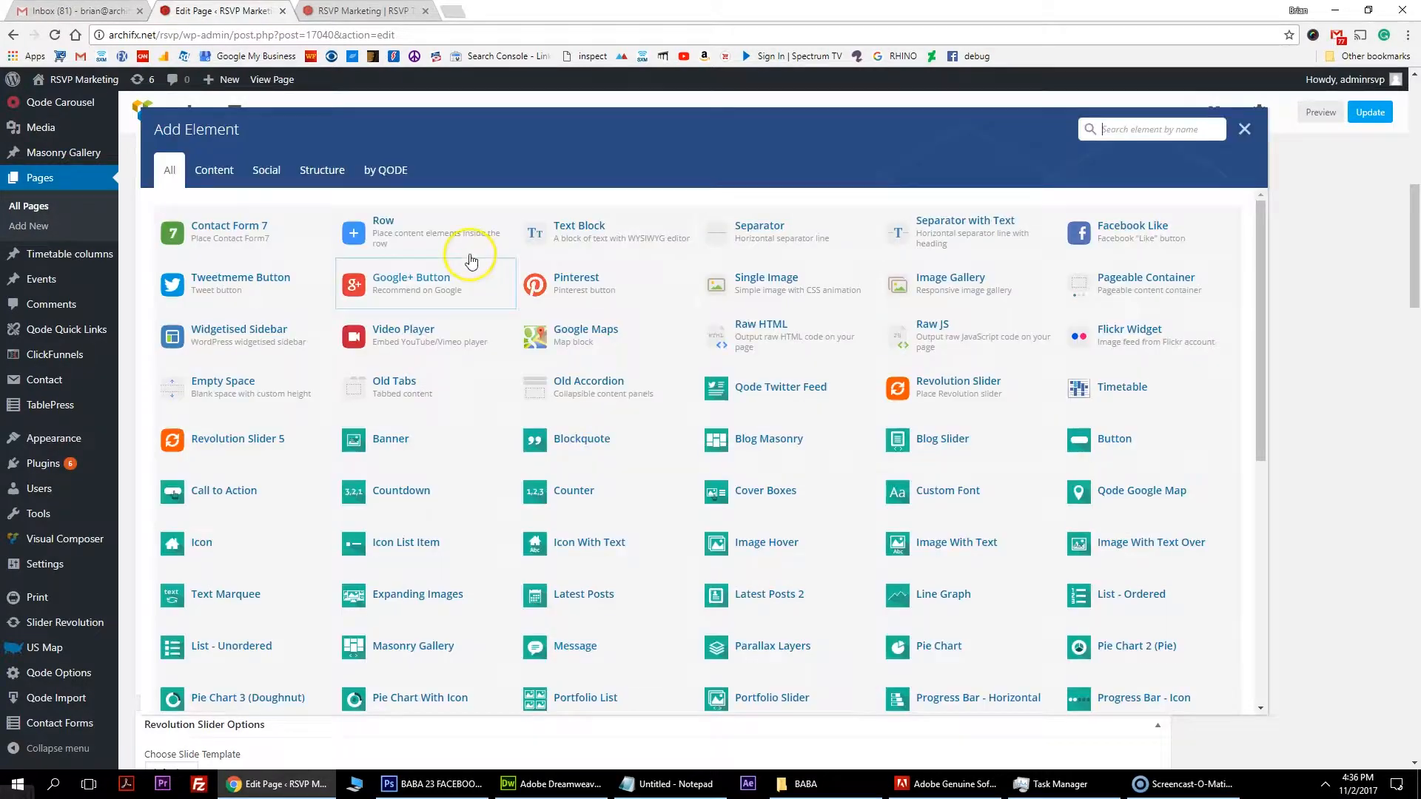
left_click(415, 226)
scroll(207, 527, "down", 2)
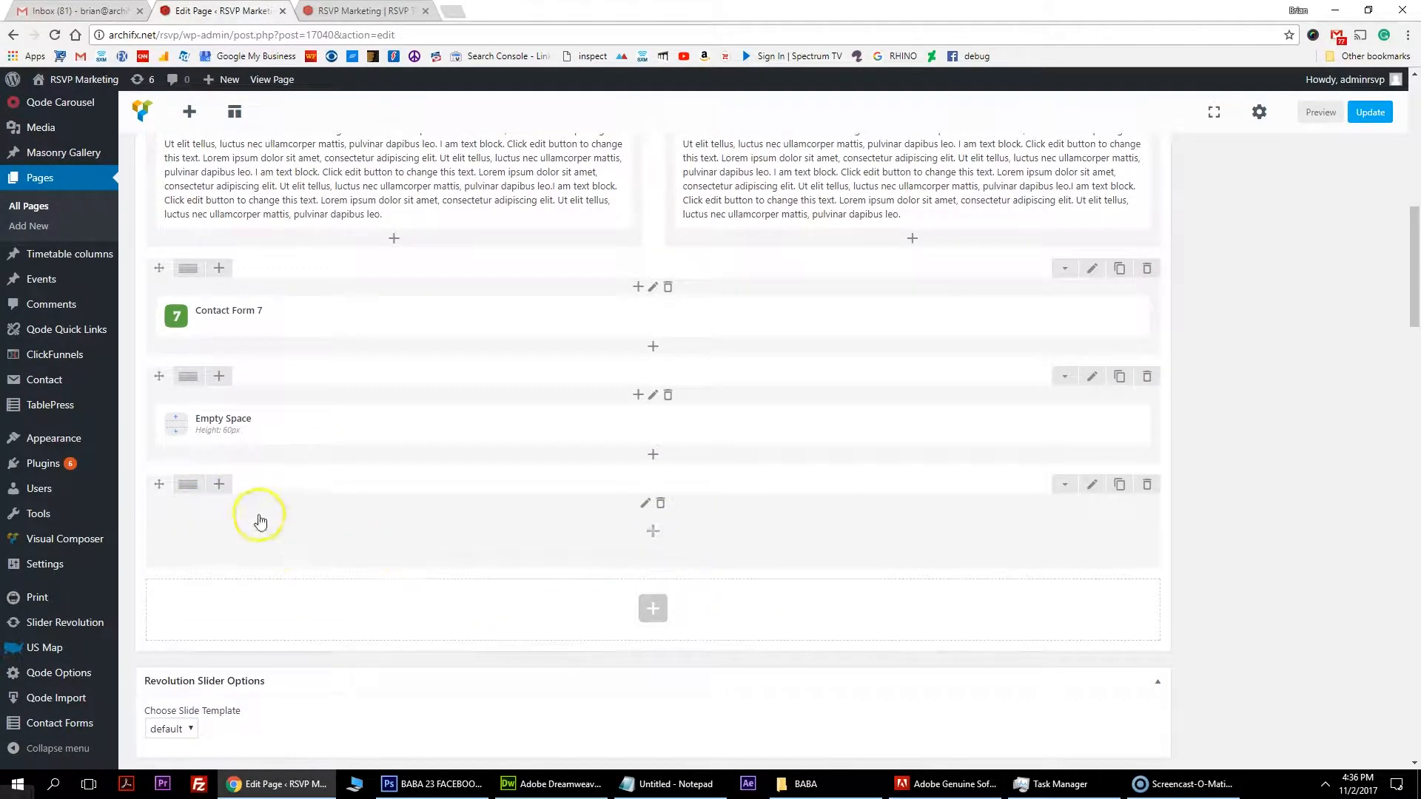
mouse_move(187, 495)
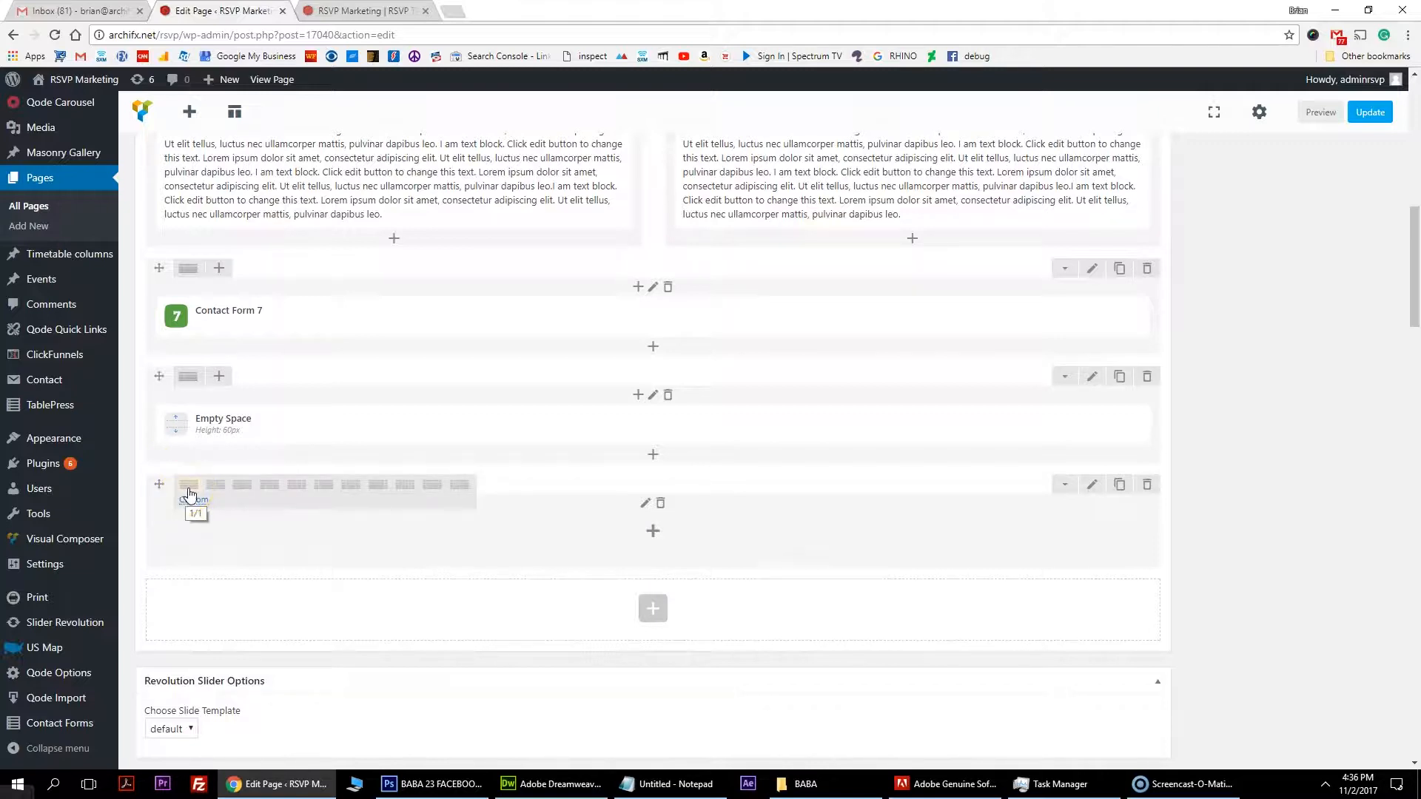
left_click(409, 493)
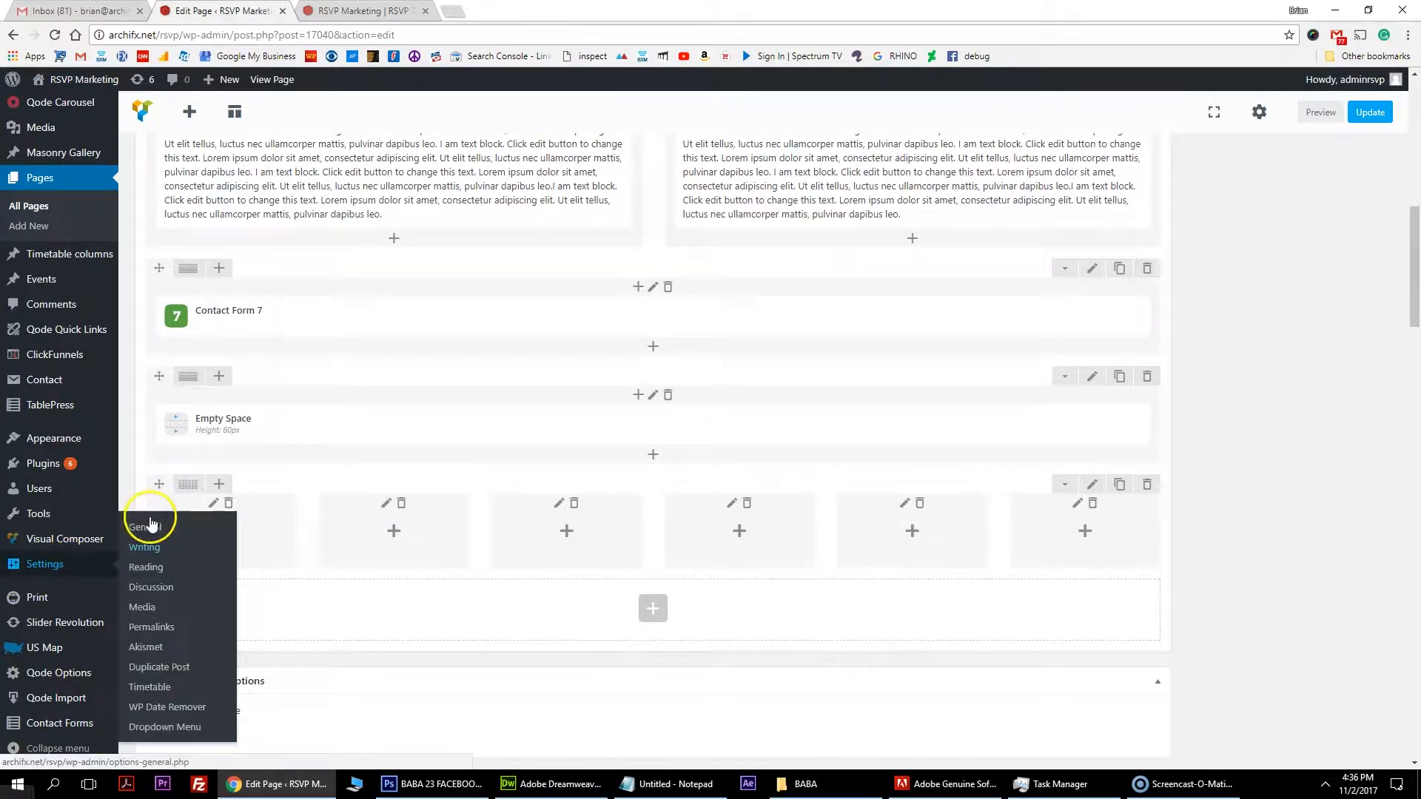
left_click_drag(157, 484, 166, 312)
- Duplicate the 60px Empty Space row and move the copy directly below the six-column row
scroll(605, 619, "down", 2)
scroll(605, 625, "down", 1)
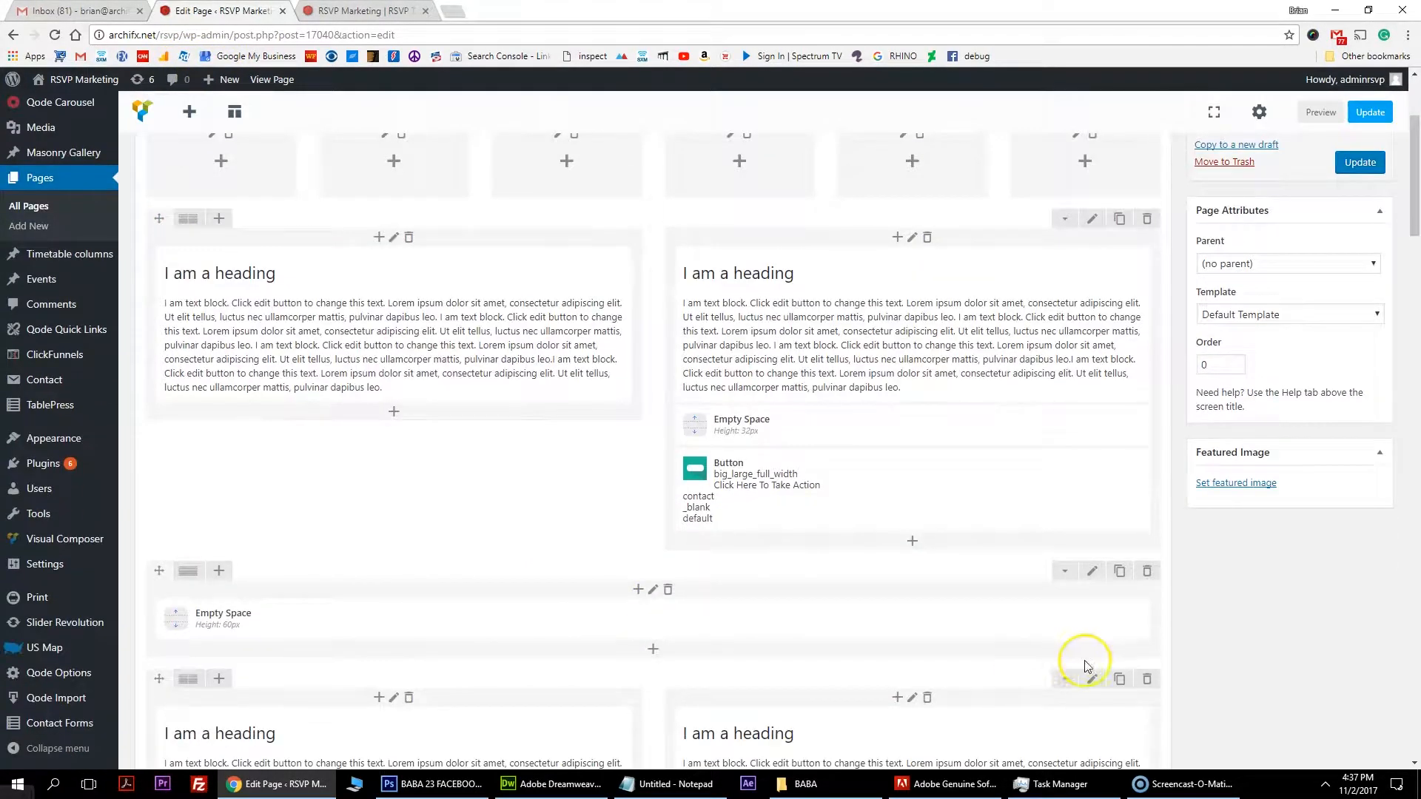
left_click(1118, 572)
mouse_move(165, 571)
left_mouse_down()
mouse_move(151, 403)
mouse_move(180, 91)
mouse_move(237, 272)
left_mouse_up()
scroll(316, 533, "up", 1)
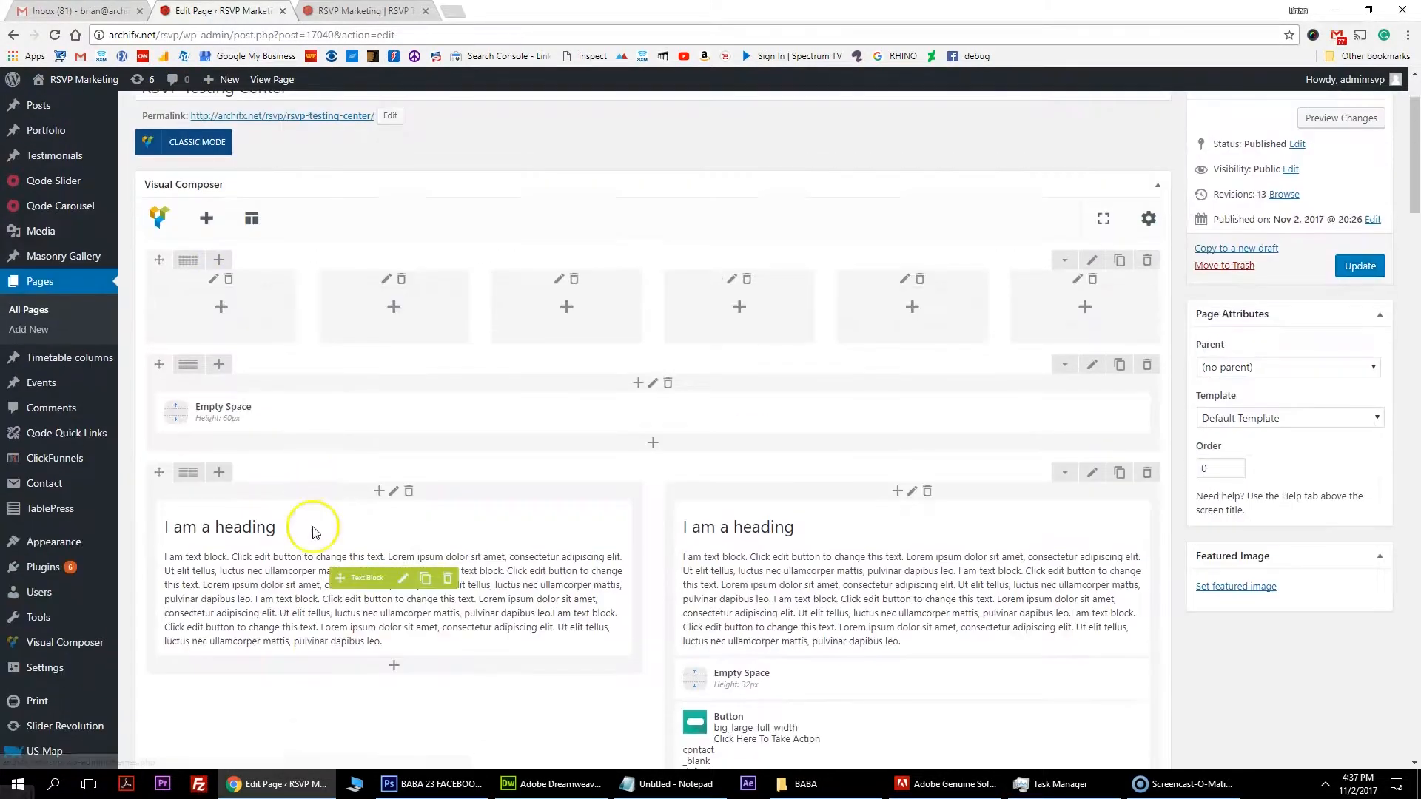
- Place a copy of the "I am a heading" text block in the first of the six columns and delete its text after "adipiscing elit."
left_click(424, 578)
left_click_drag(348, 738, 255, 330)
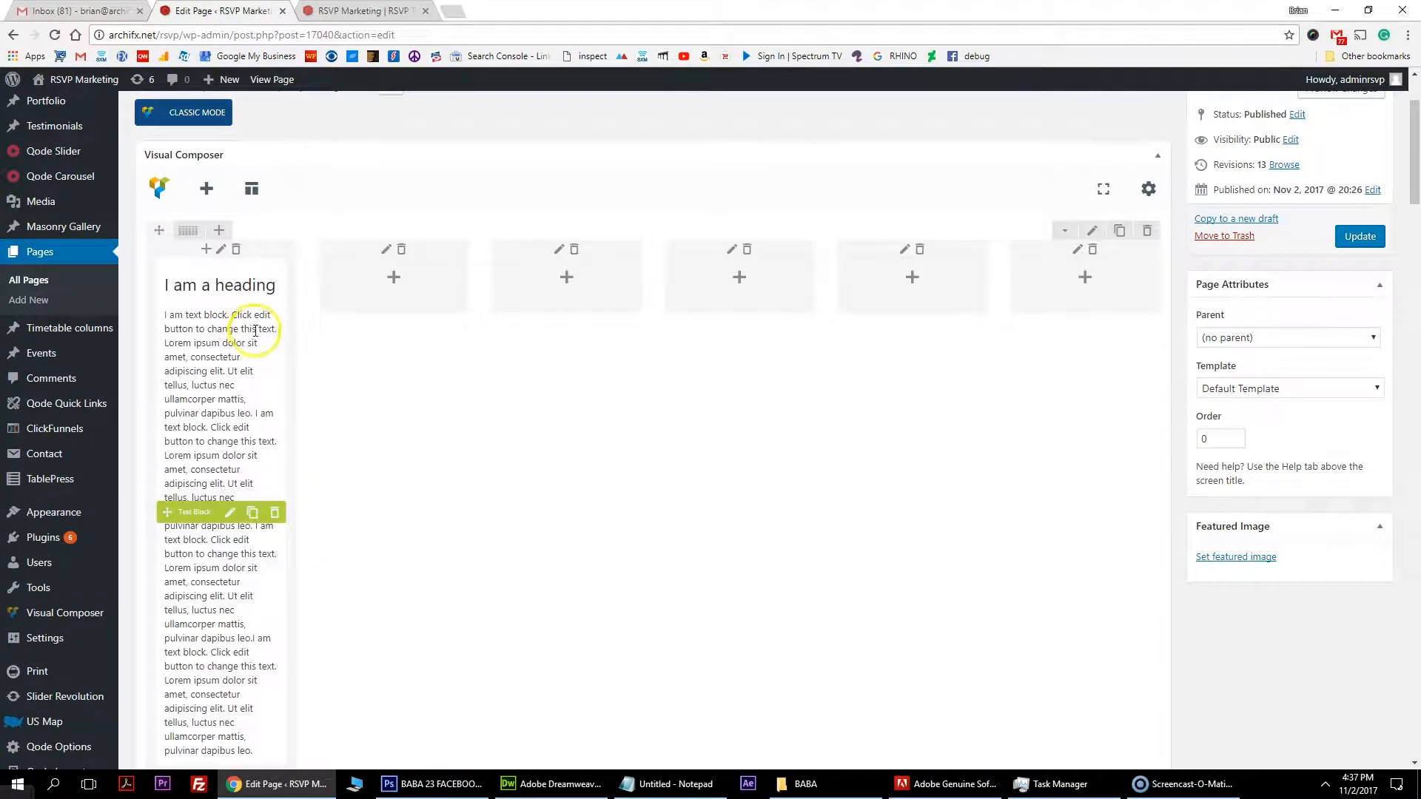
left_click(230, 510)
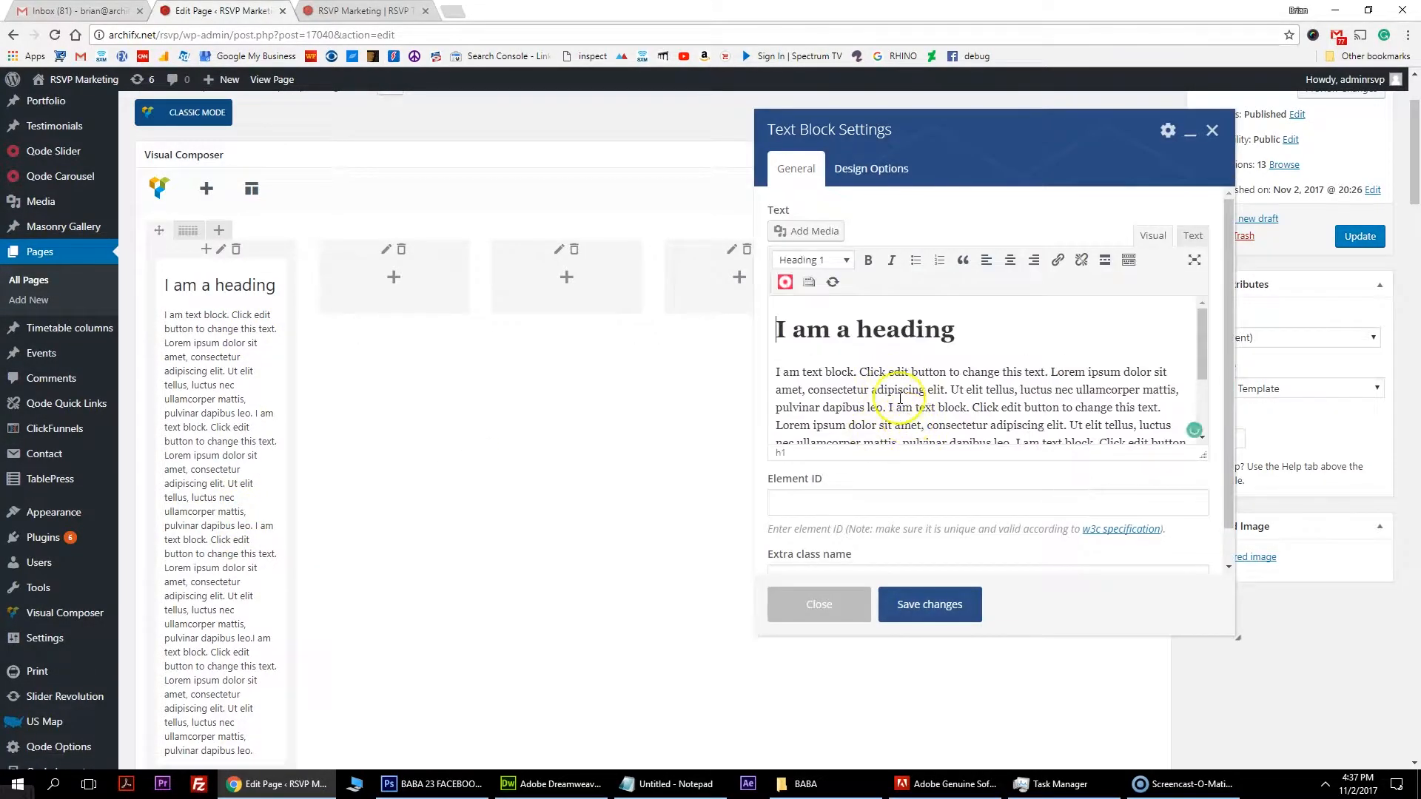
left_click_drag(953, 391, 1016, 472)
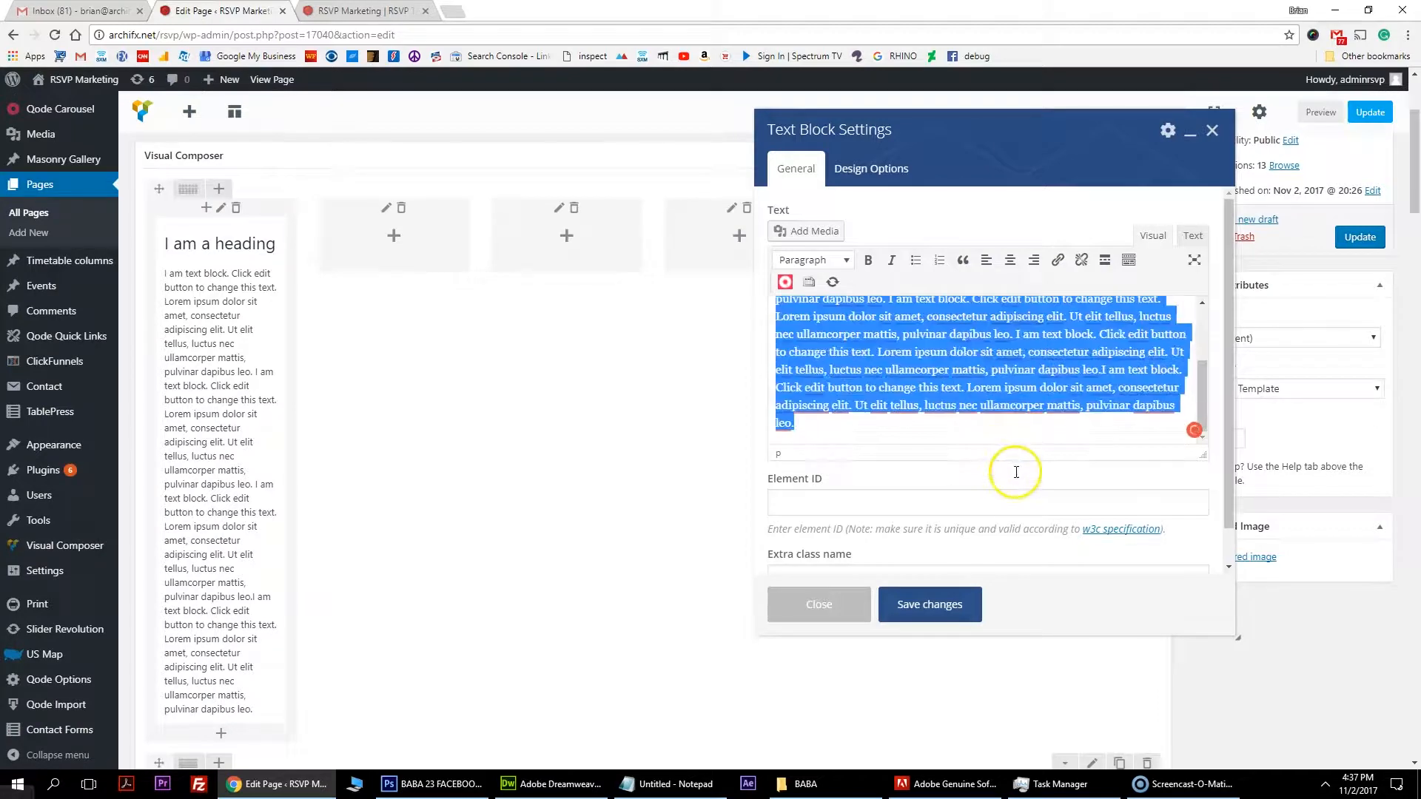
key("BackSpace")
left_click(946, 604)
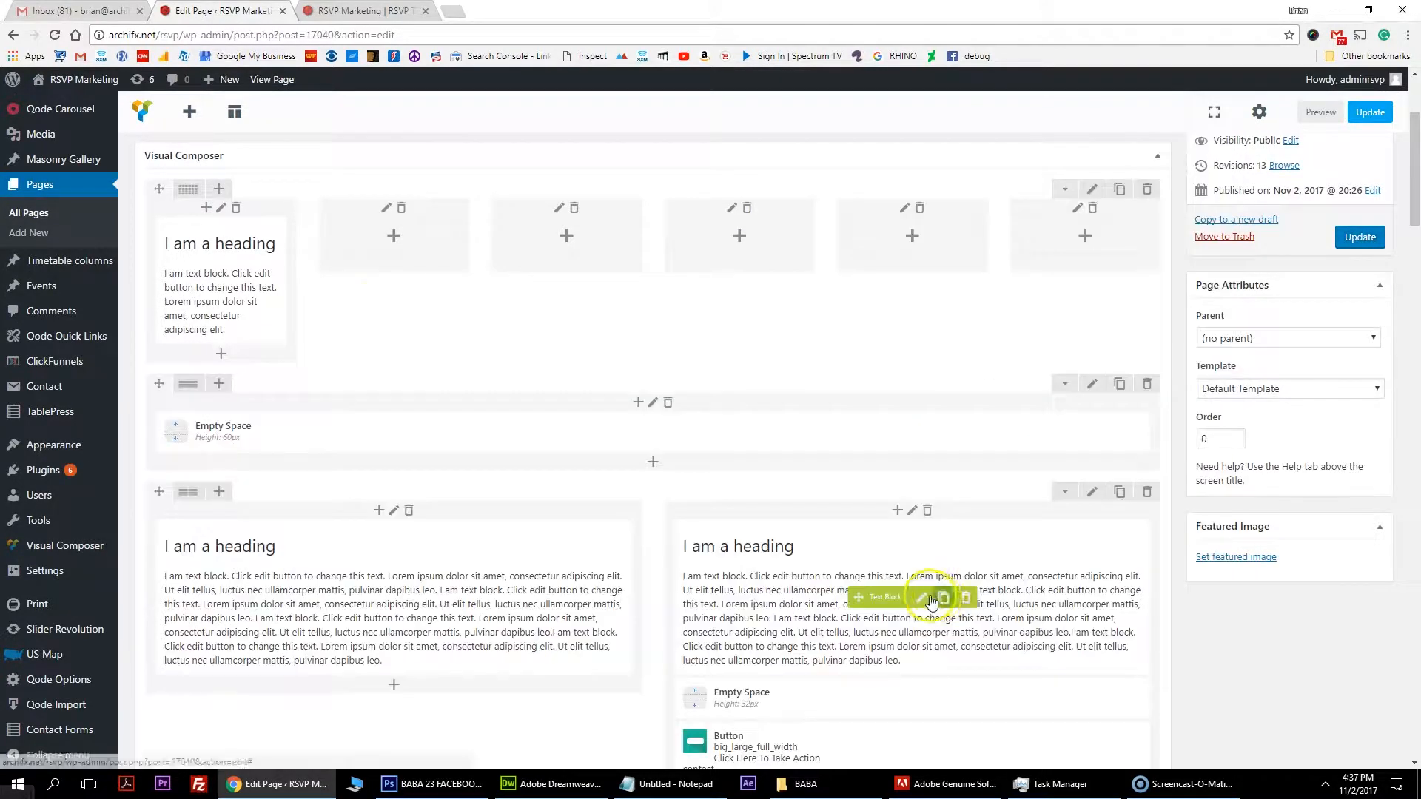
- Duplicate the shortened text block from the first column five times and place one copy in each of the remaining five columns
left_click(253, 281)
left_click_drag(200, 379, 414, 244)
left_click(253, 285)
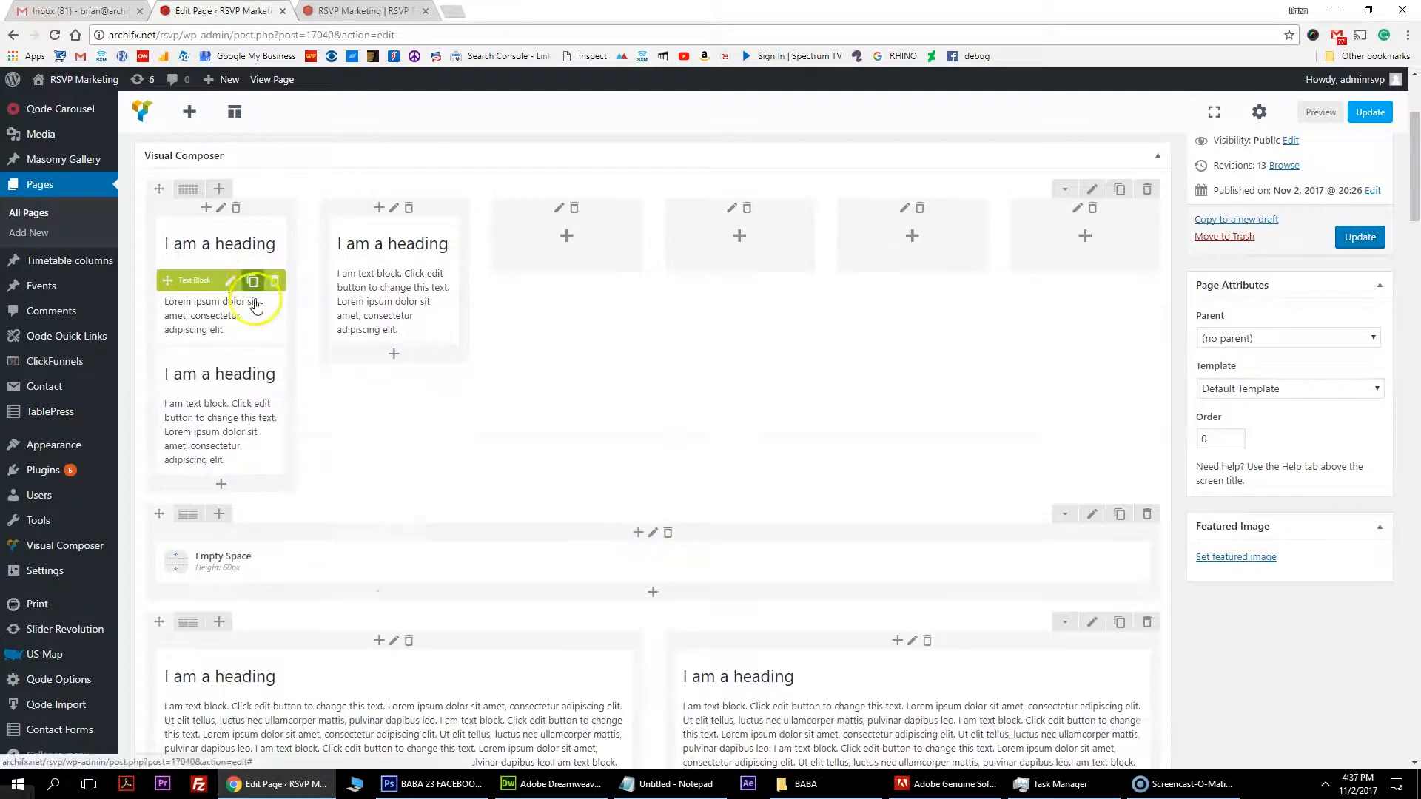
left_click_drag(177, 407, 546, 244)
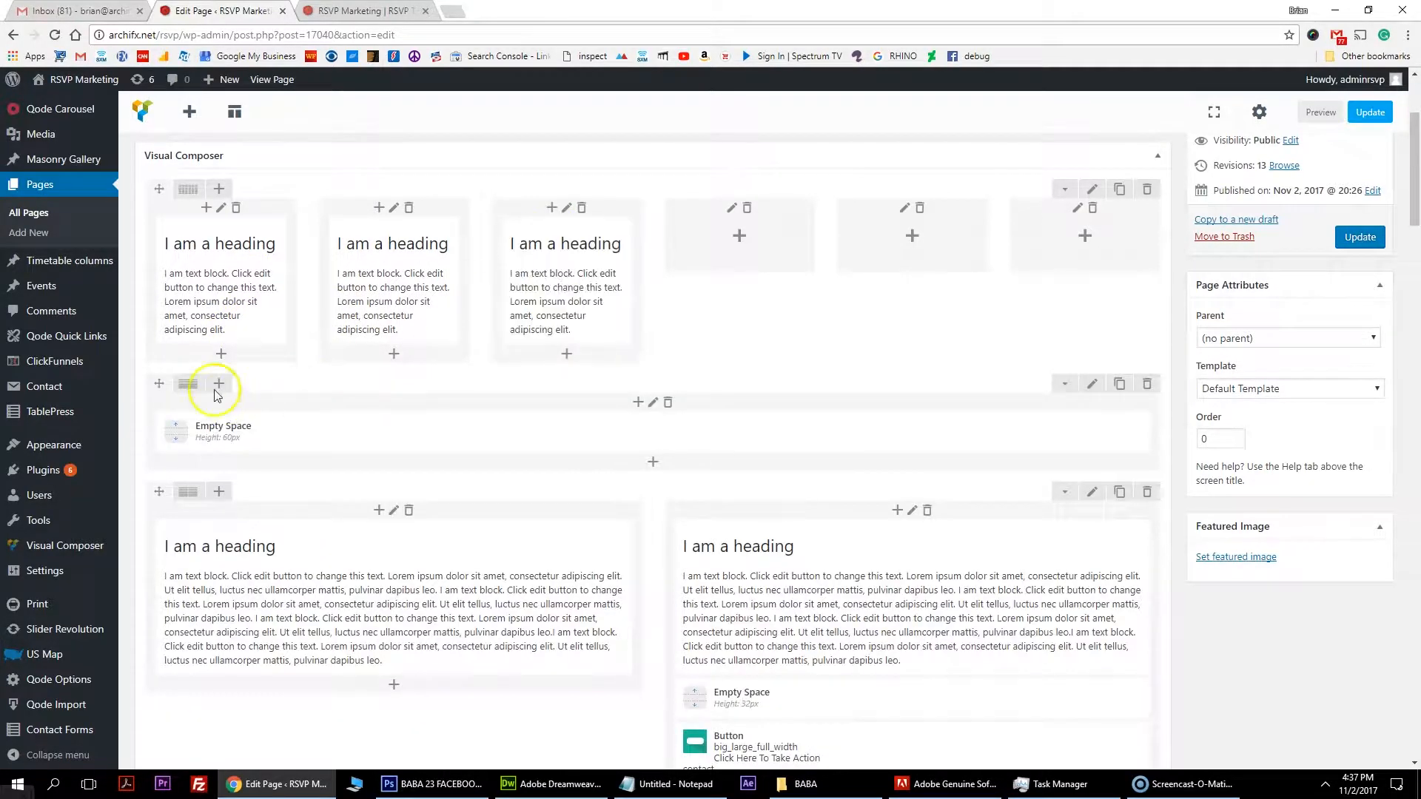
left_click(254, 281)
left_click_drag(181, 407, 738, 248)
left_click(254, 281)
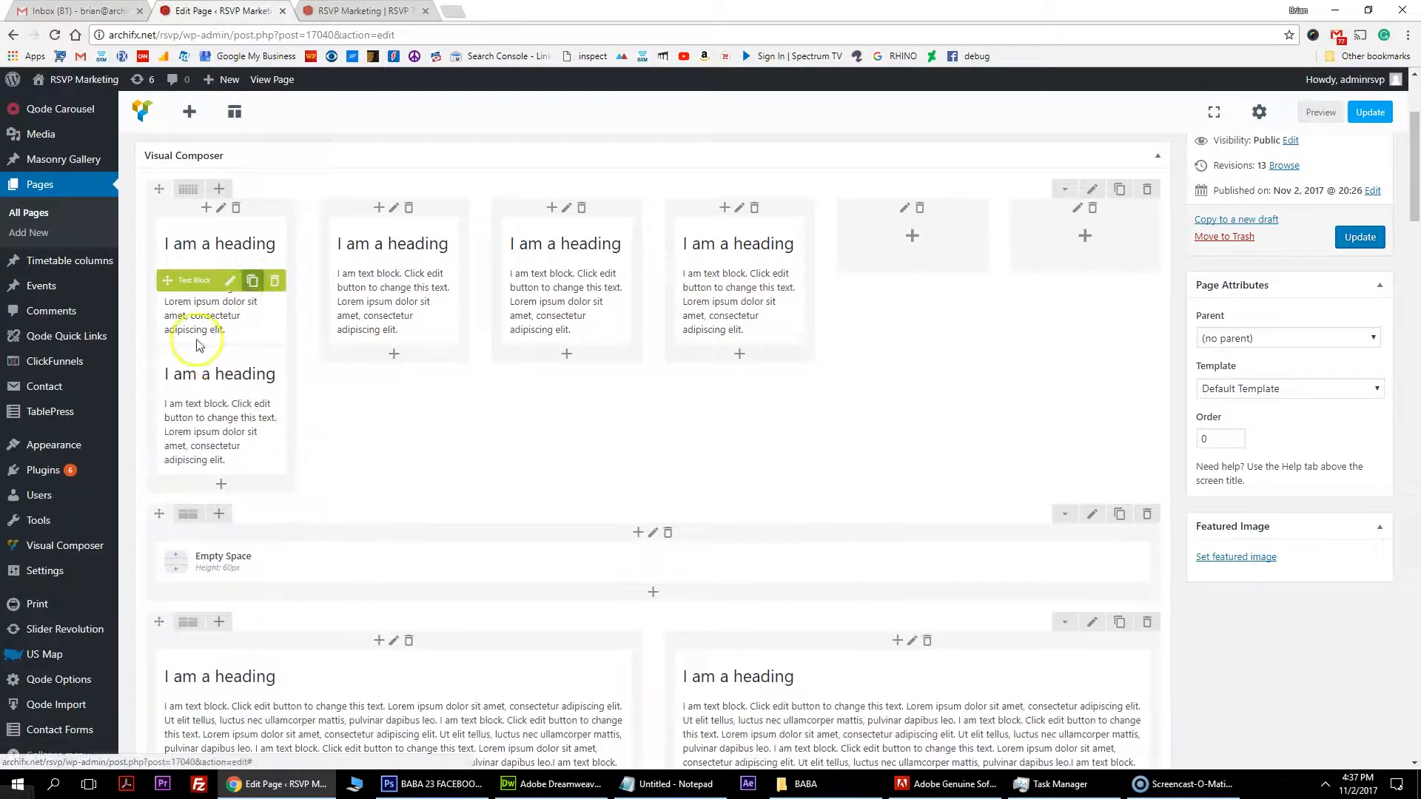
left_click_drag(176, 412, 880, 248)
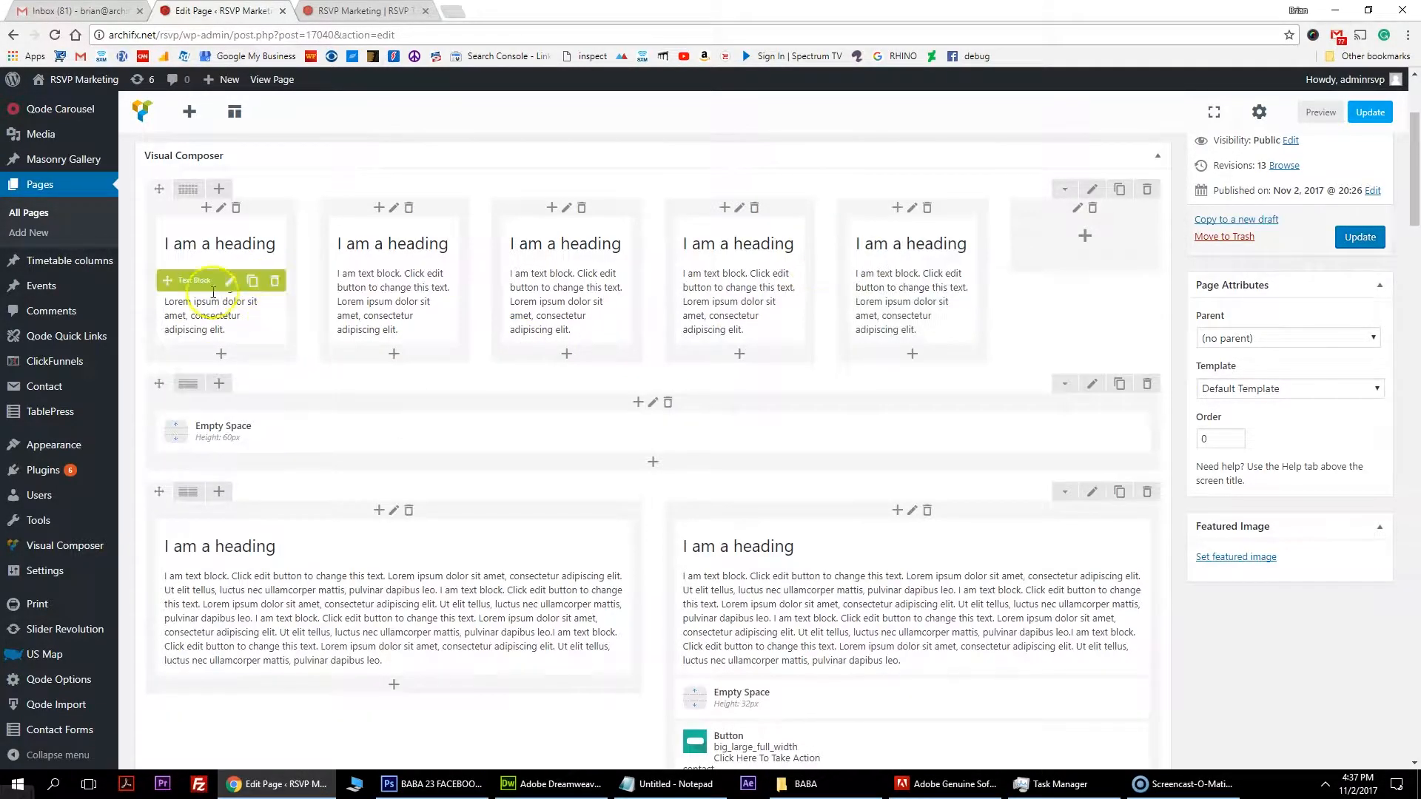
left_click(253, 281)
left_click_drag(204, 402, 1088, 226)
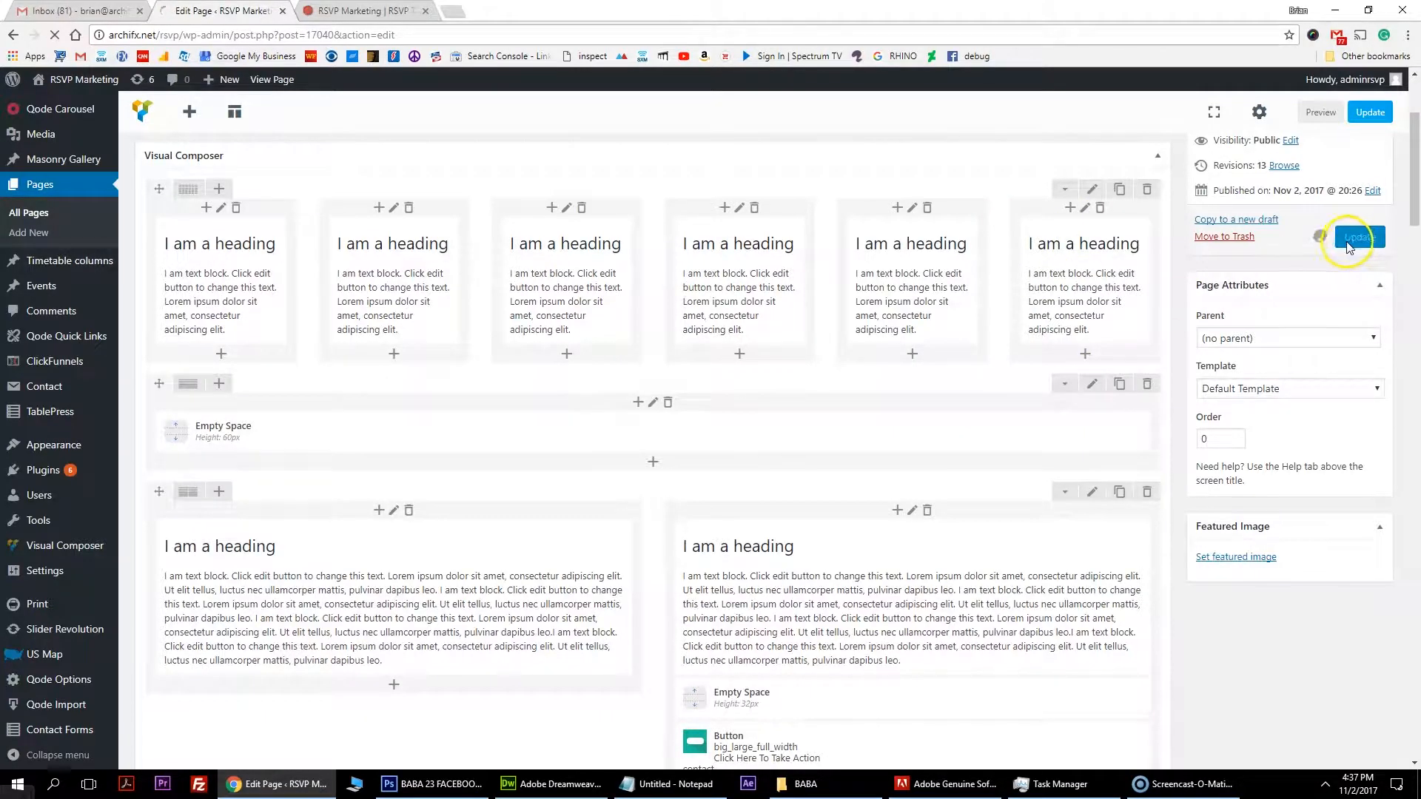
- Update the page, reload the live version and check the row of six text blocks
key("ctrl+Tab")
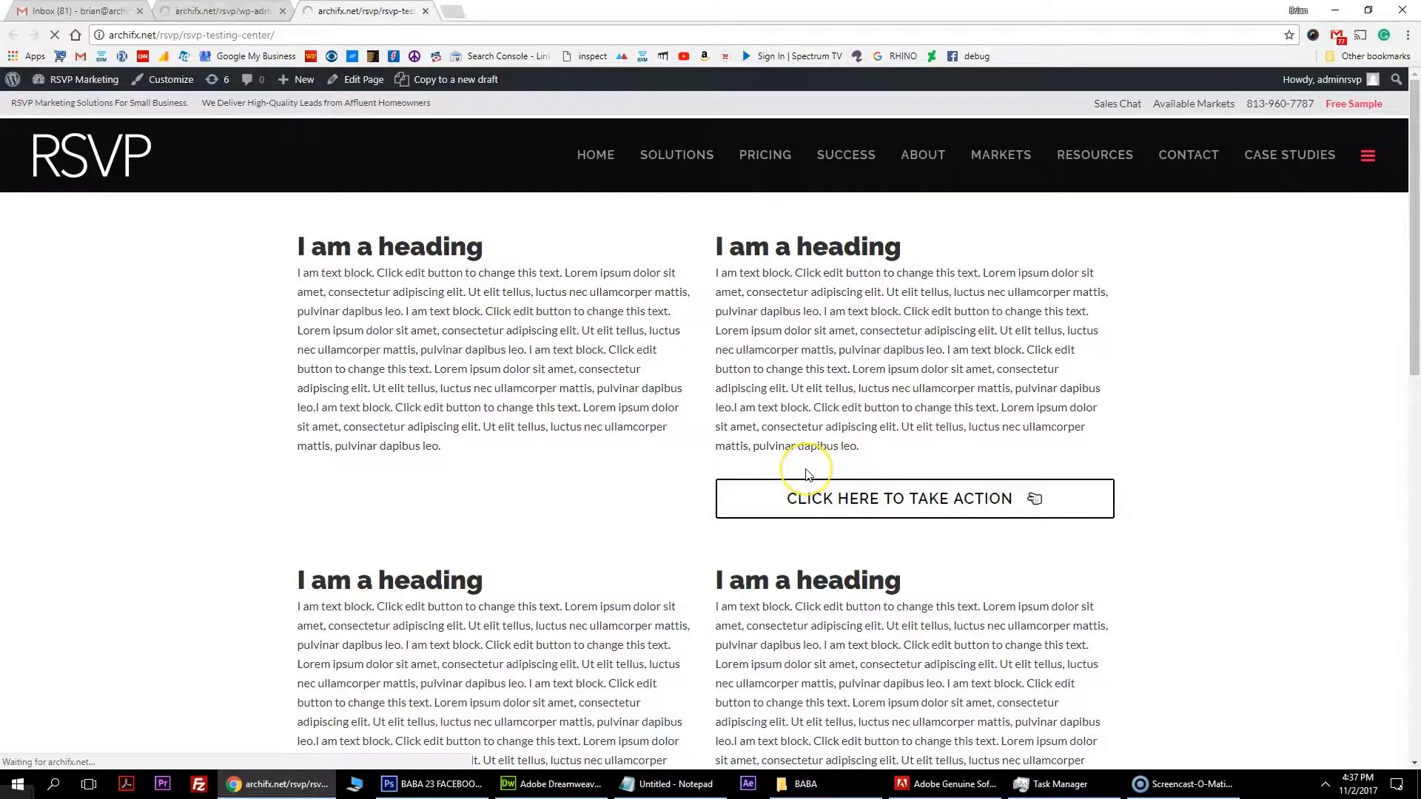
left_click_drag(387, 236, 1139, 246)
left_click(1170, 266)
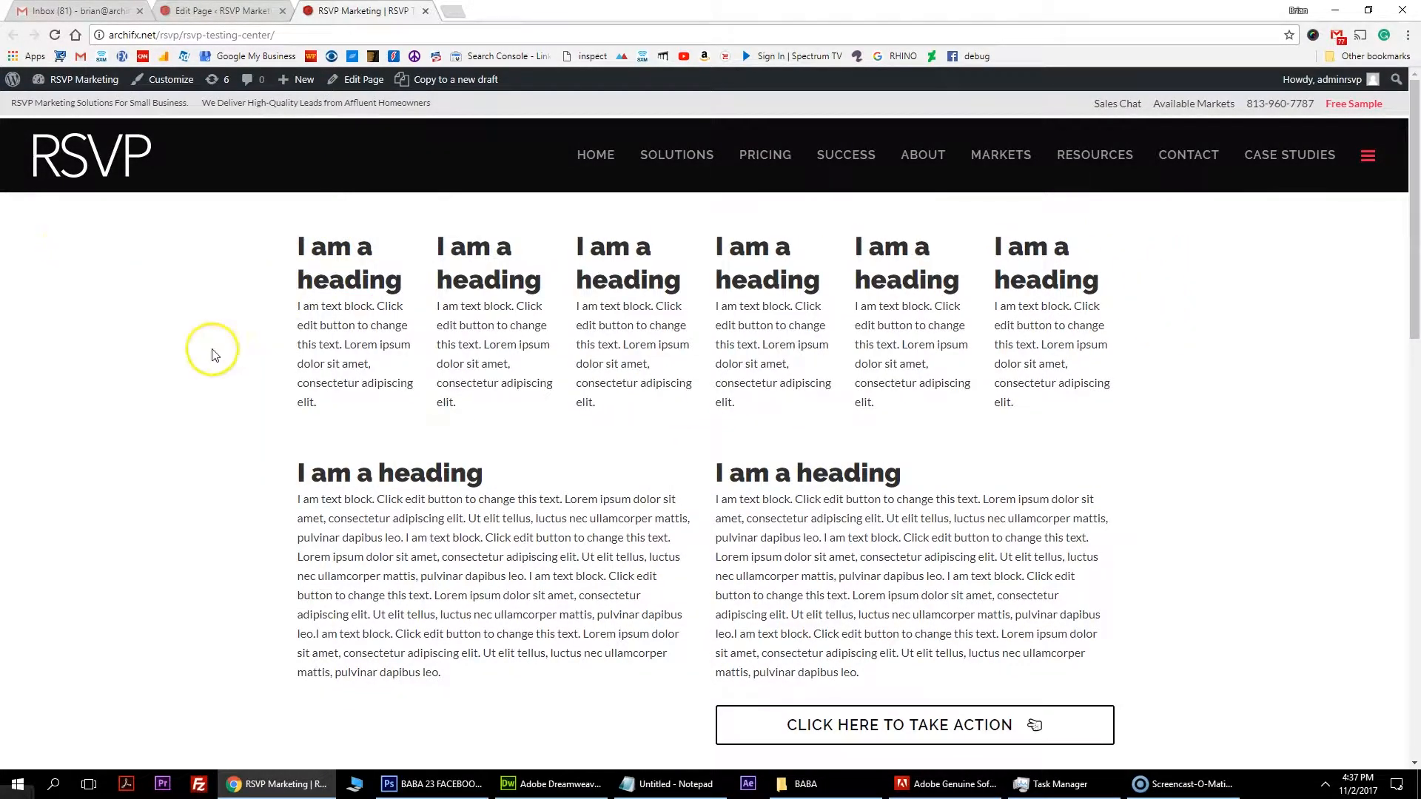
- Back in the page editor, change "I am a heading" in the first column's text block to Heading 3 and save
left_click(221, 11)
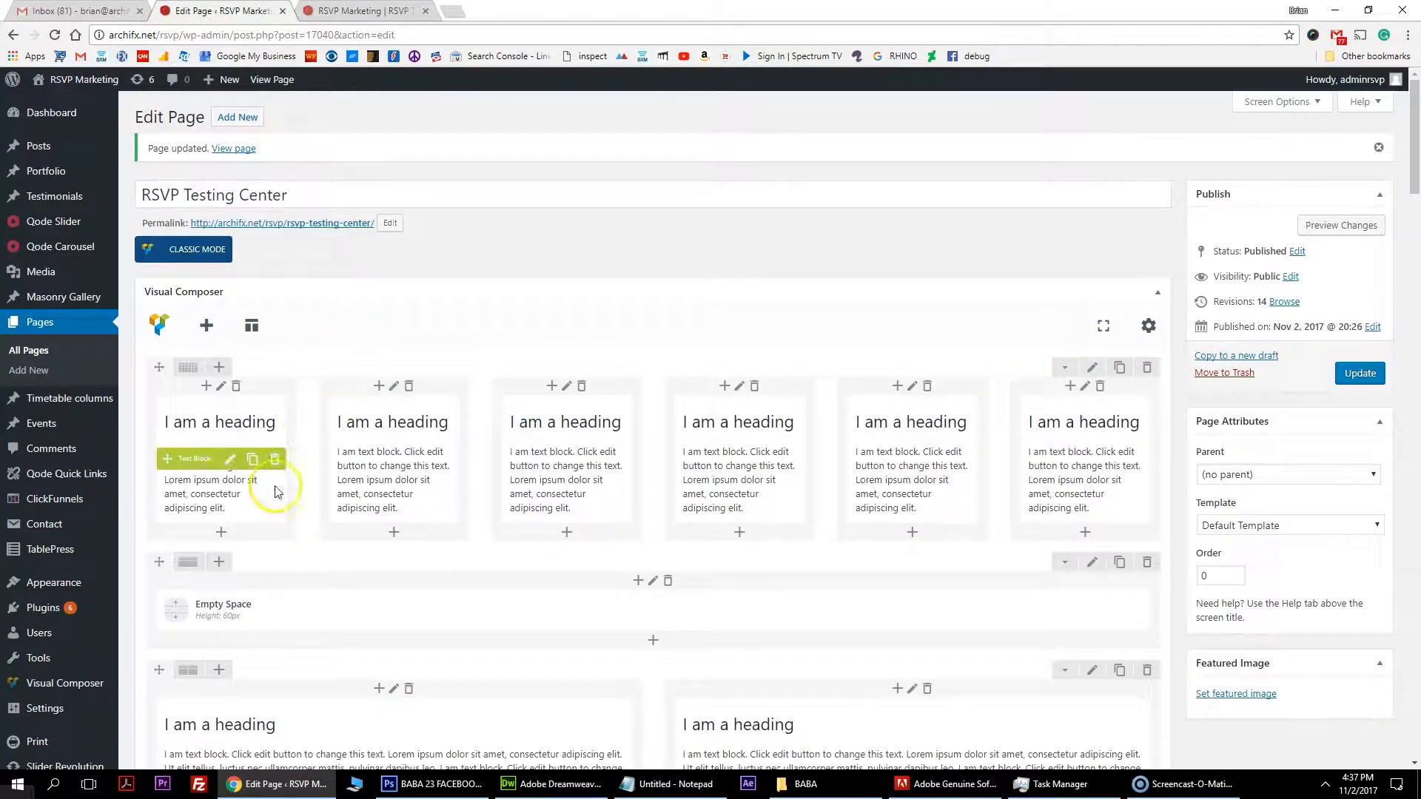
left_click(230, 460)
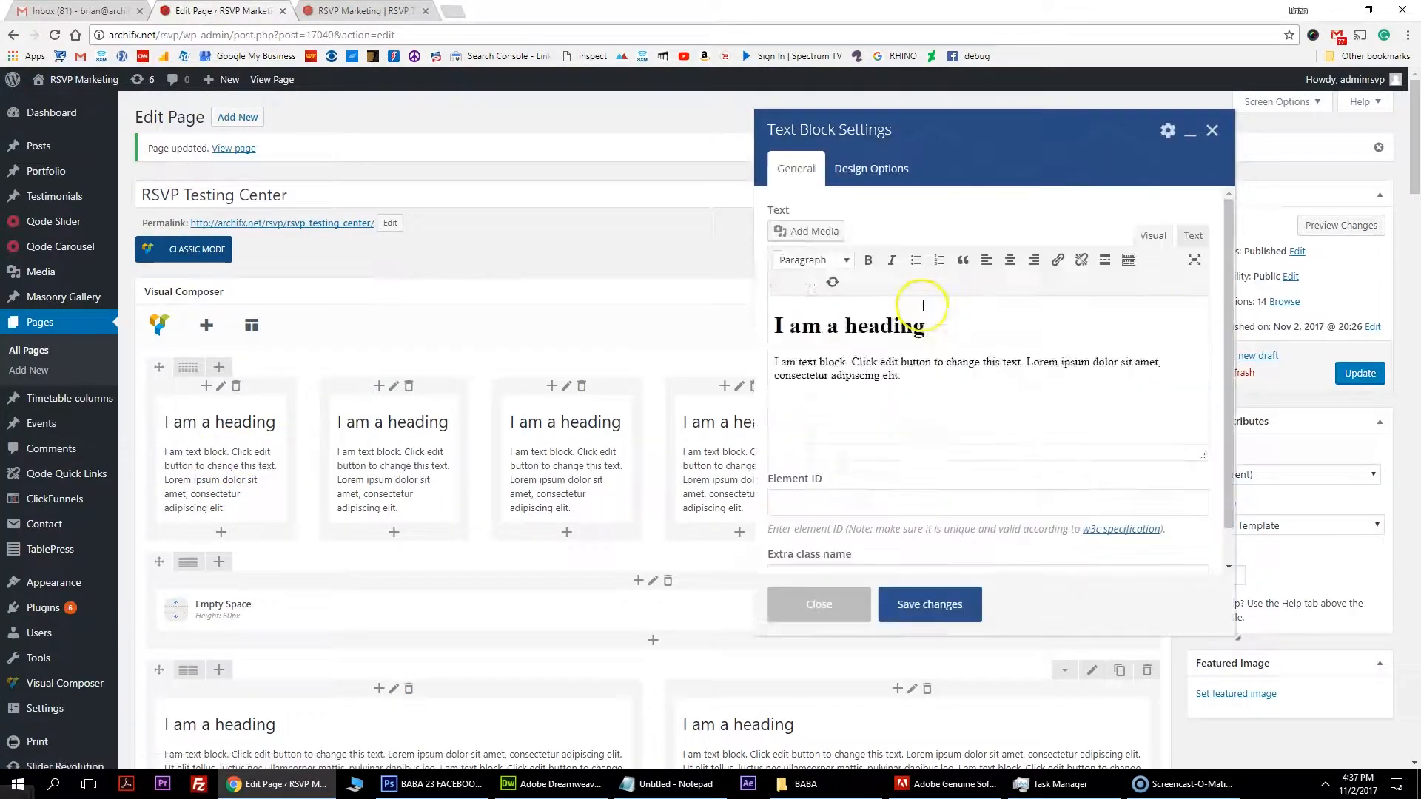
left_click_drag(963, 329, 832, 292)
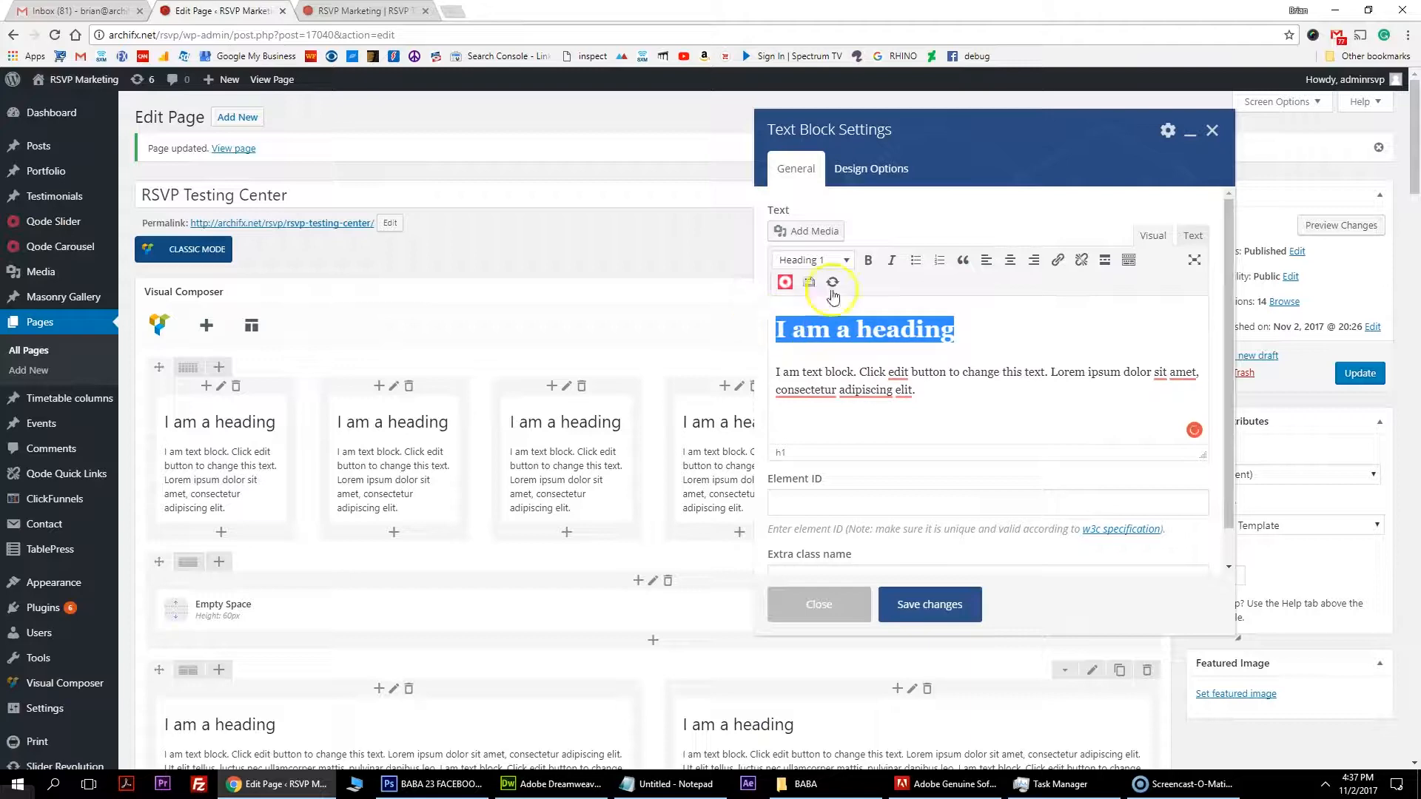
left_click_drag(931, 122, 411, 180)
left_click(294, 317)
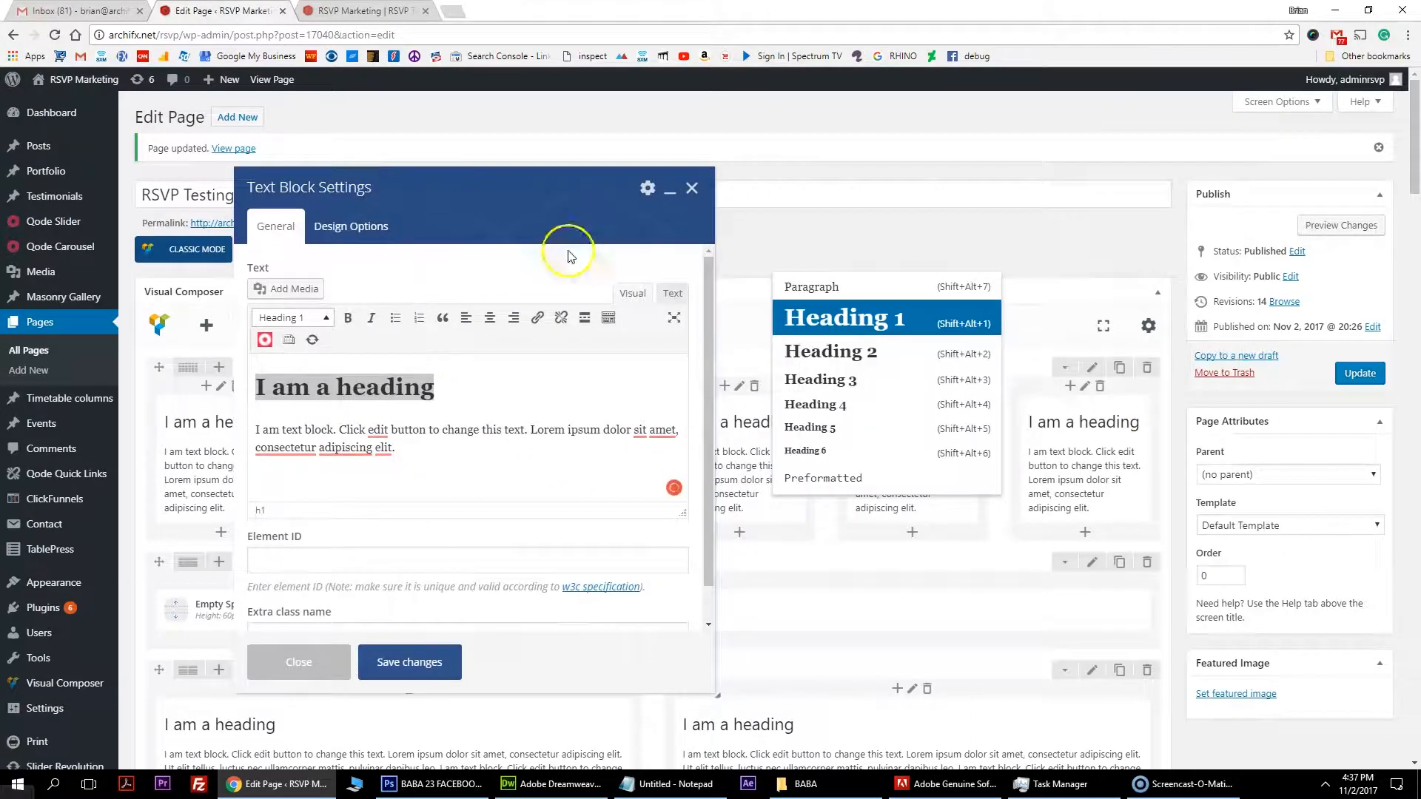
left_click(875, 383)
left_click(397, 662)
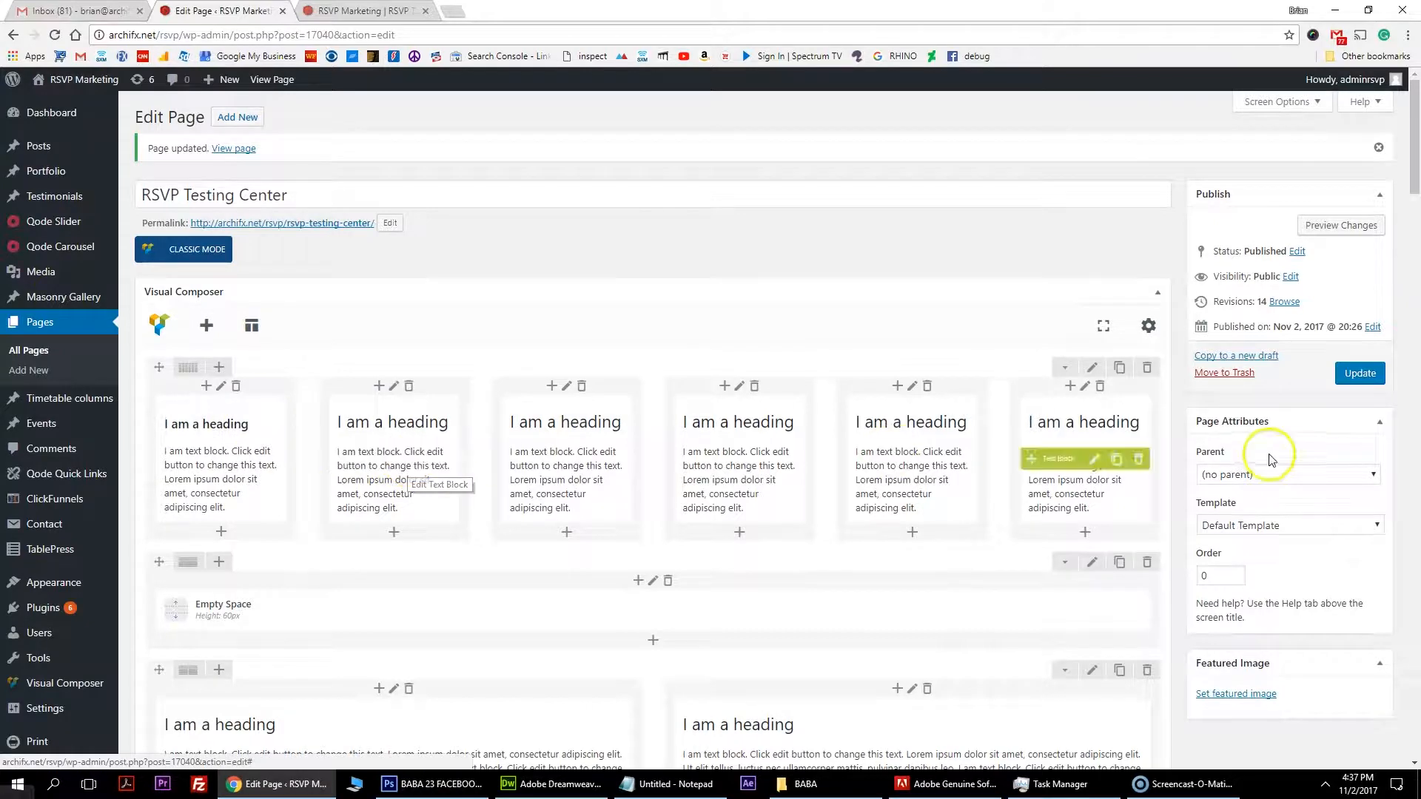
- Update the page, reload the live version and compare the first column's heading style with the other five
left_click(1360, 373)
key("ctrl+Tab")
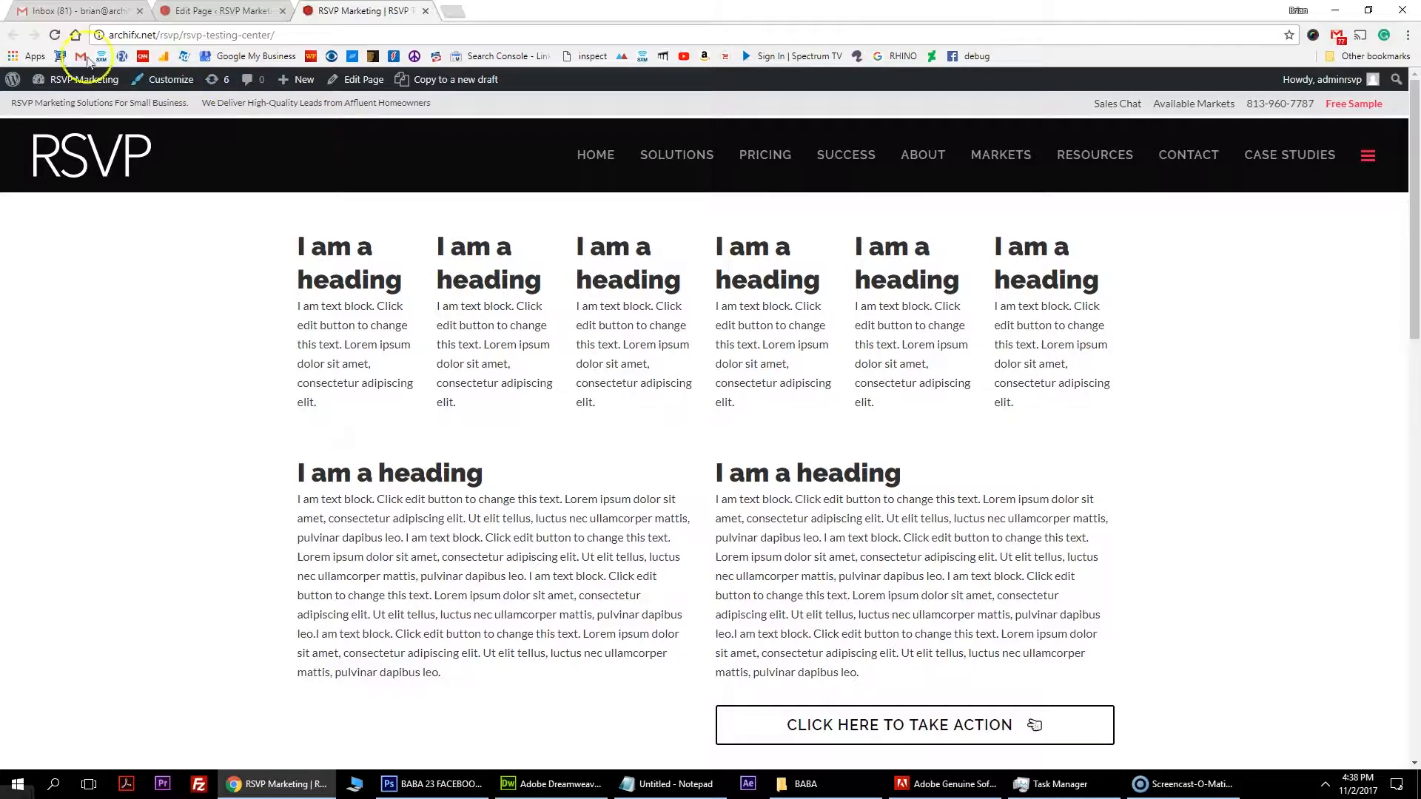
left_click(54, 36)
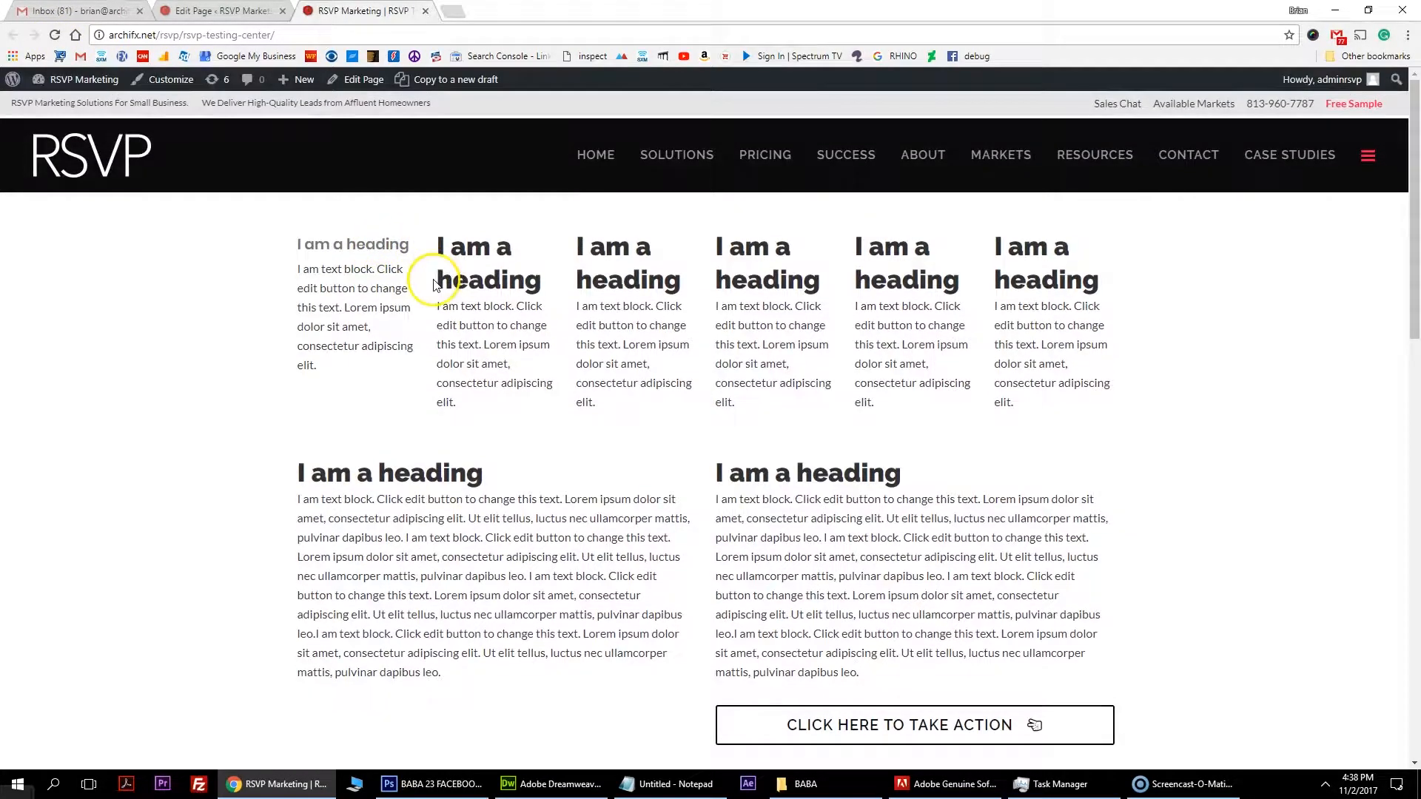
left_click_drag(405, 242, 336, 238)
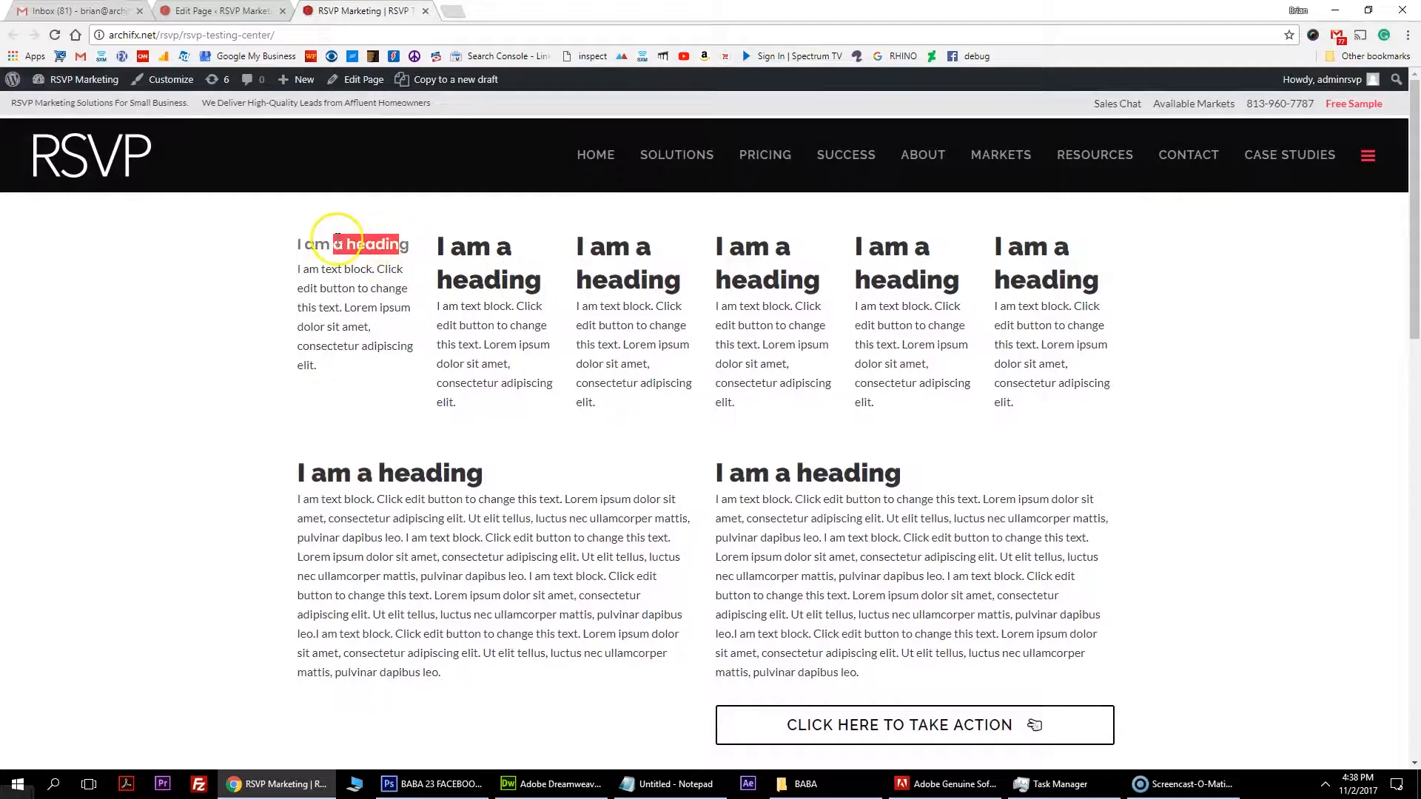
left_click_drag(513, 249, 436, 248)
left_click(491, 277)
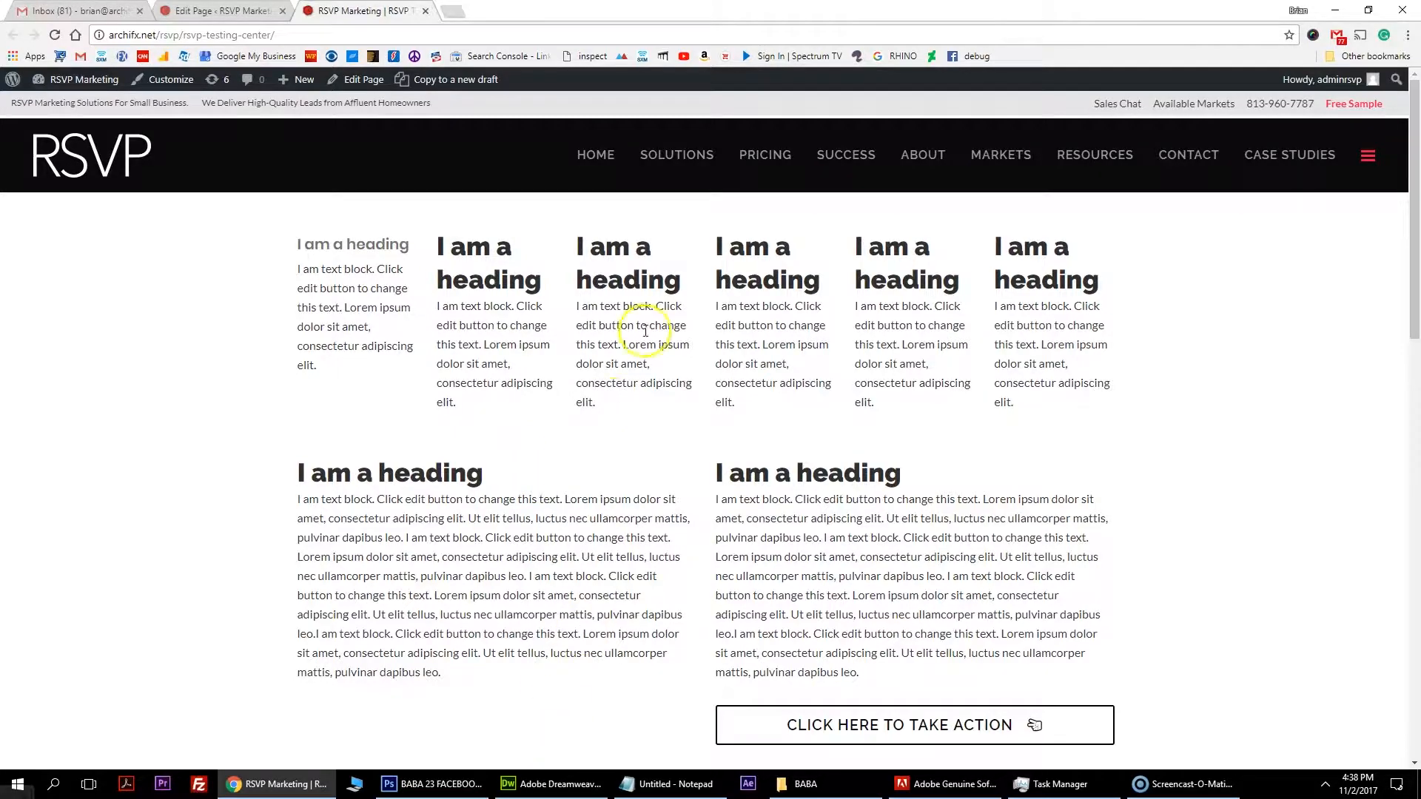
scroll(777, 349, "down", 7)
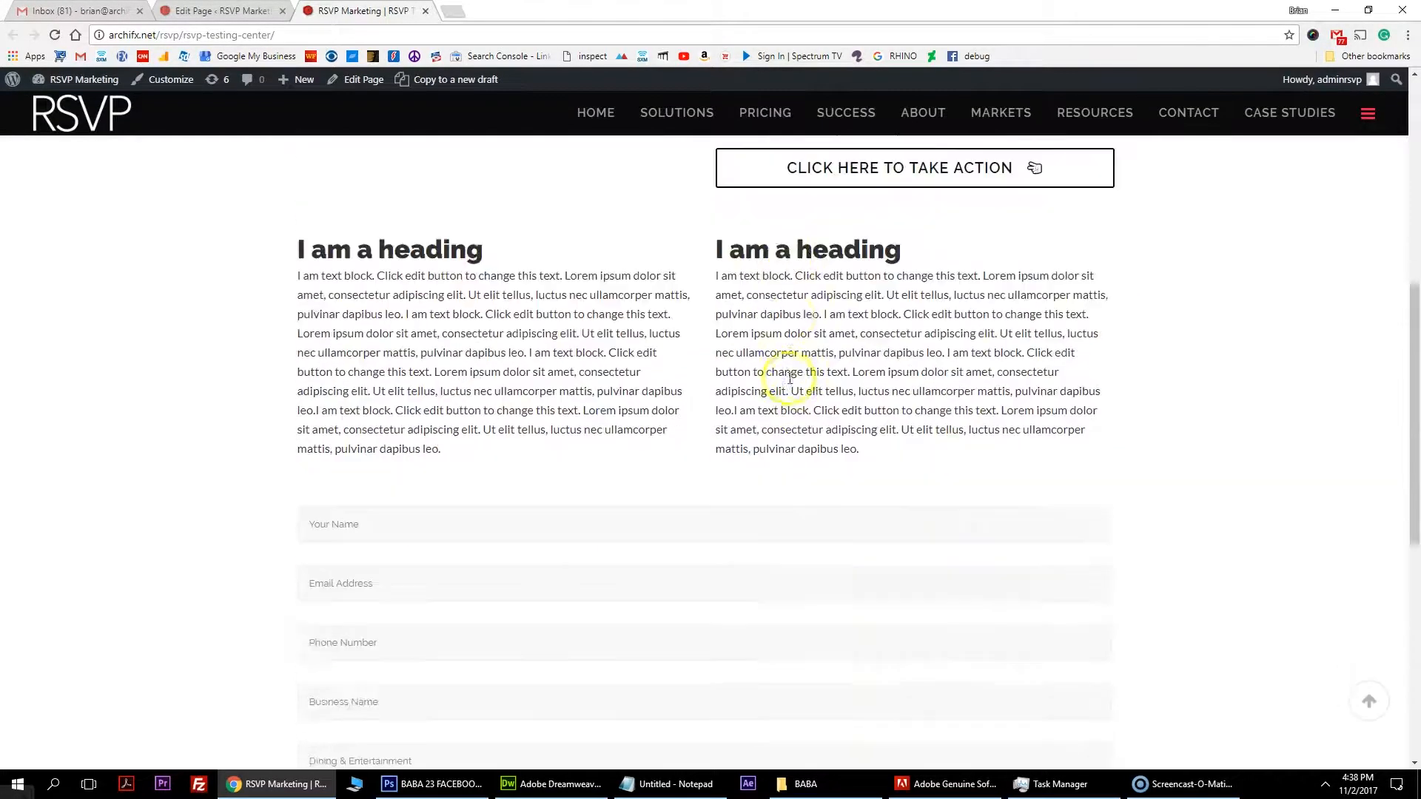
scroll(790, 379, "down", 4)
scroll(787, 384, "up", 7)
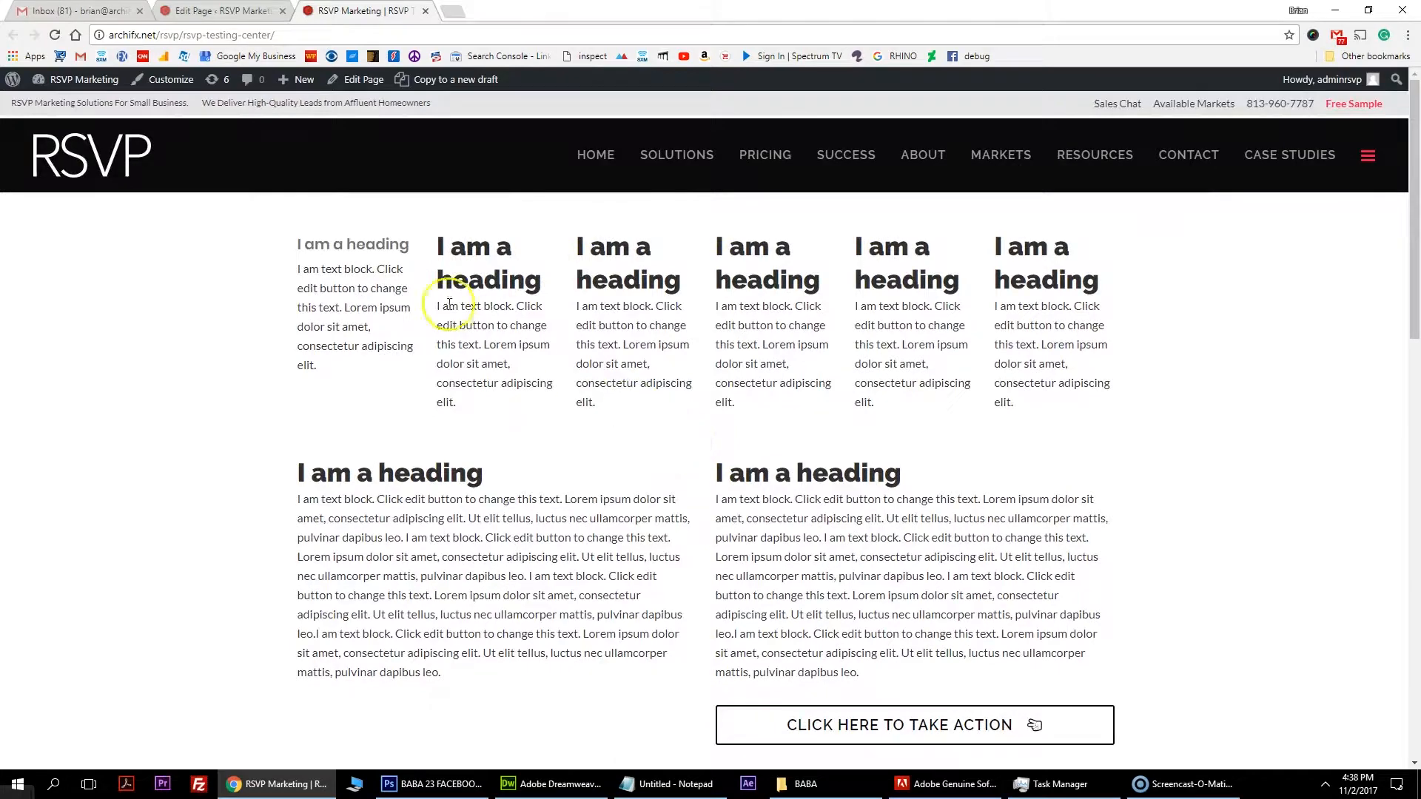
left_click_drag(406, 246, 348, 244)
left_click(477, 249)
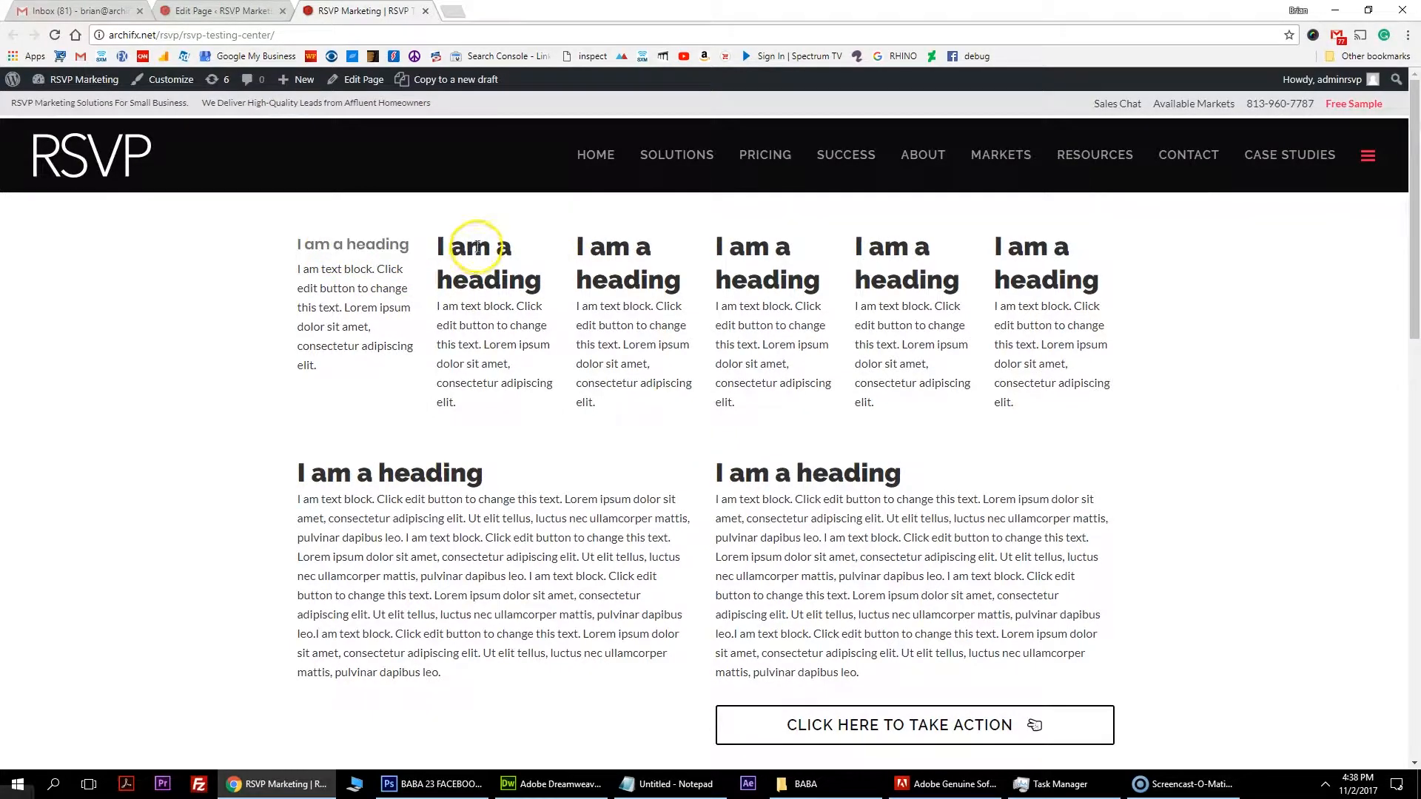
- Return to the page editor, set the first column's heading back to Heading 1 and save the text block
left_click(222, 10)
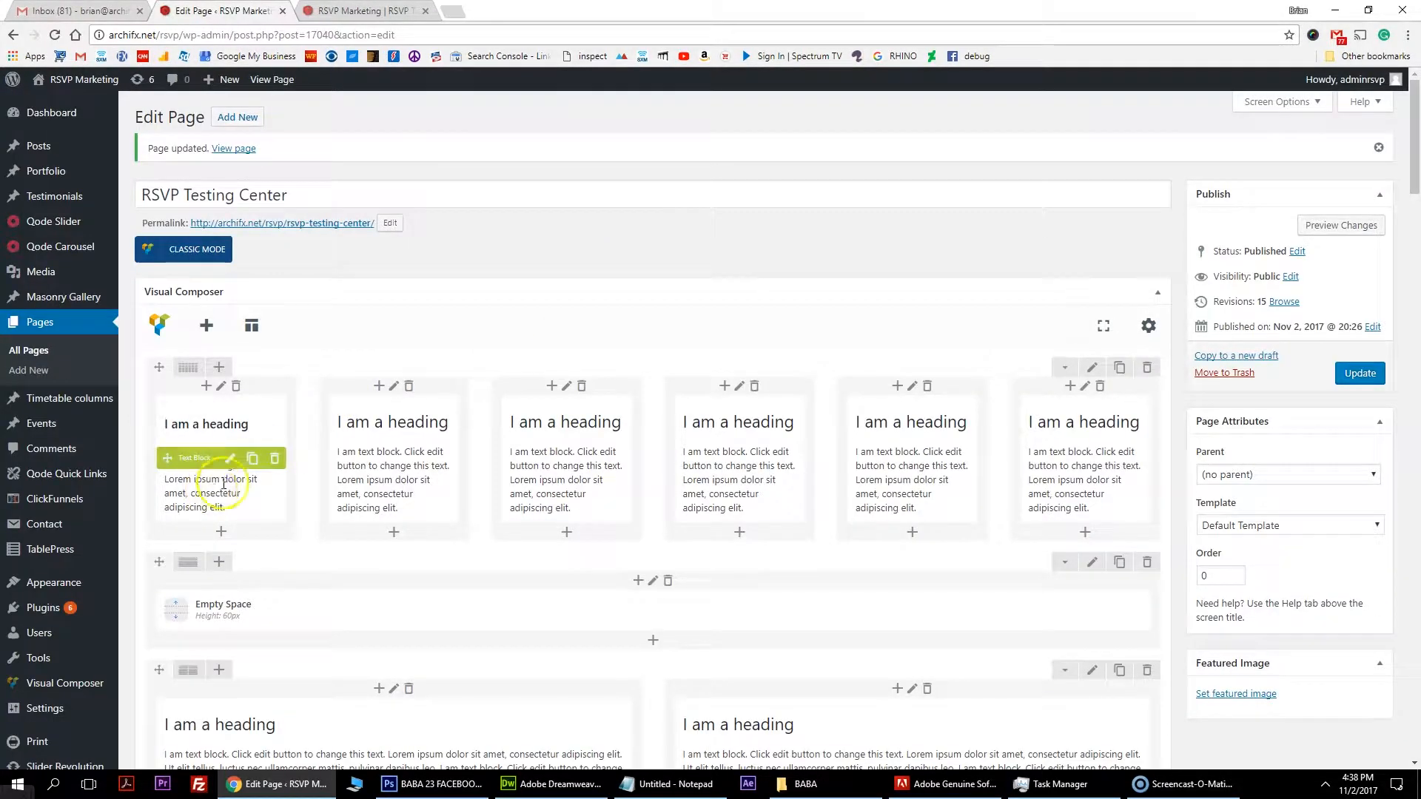
left_click(230, 459)
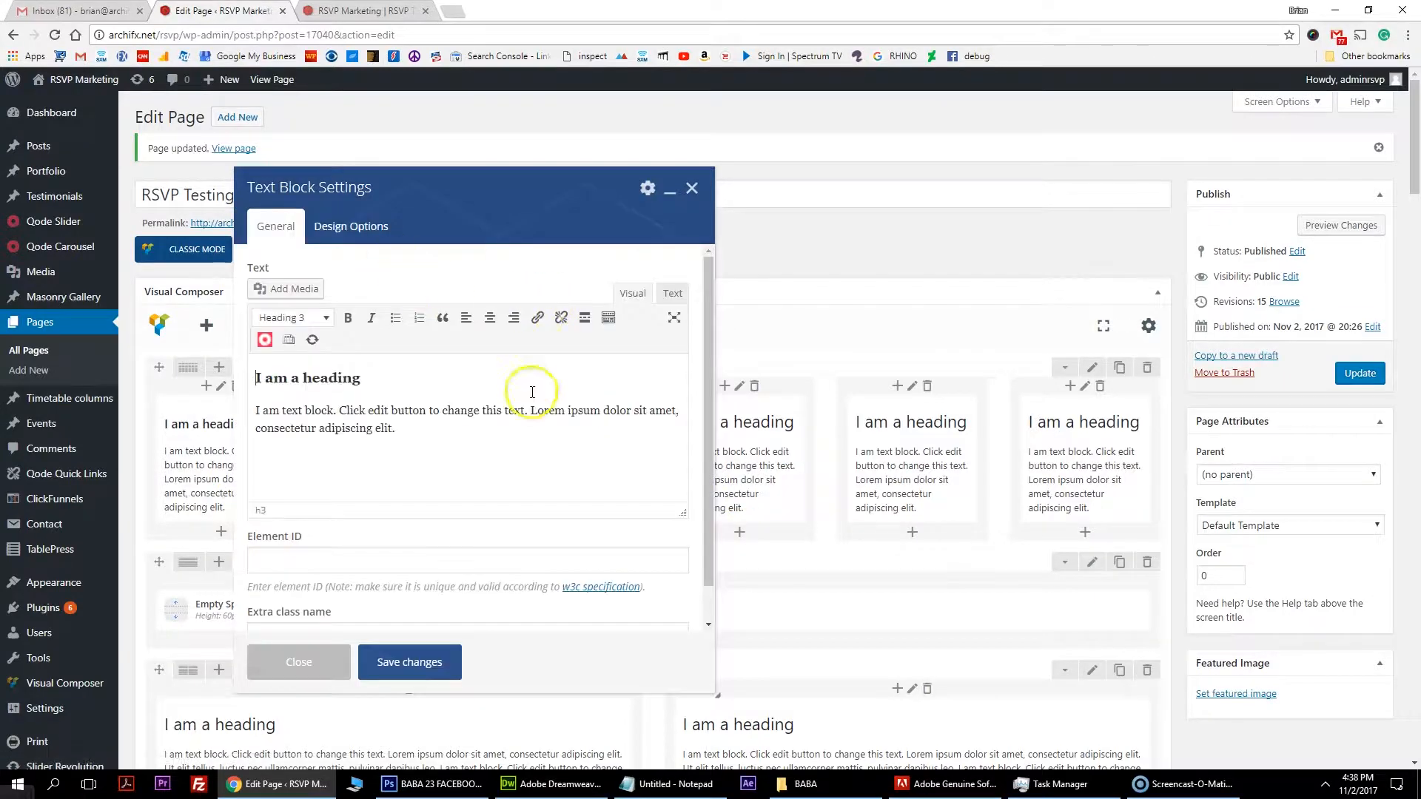
left_click_drag(378, 382, 253, 381)
left_click(321, 318)
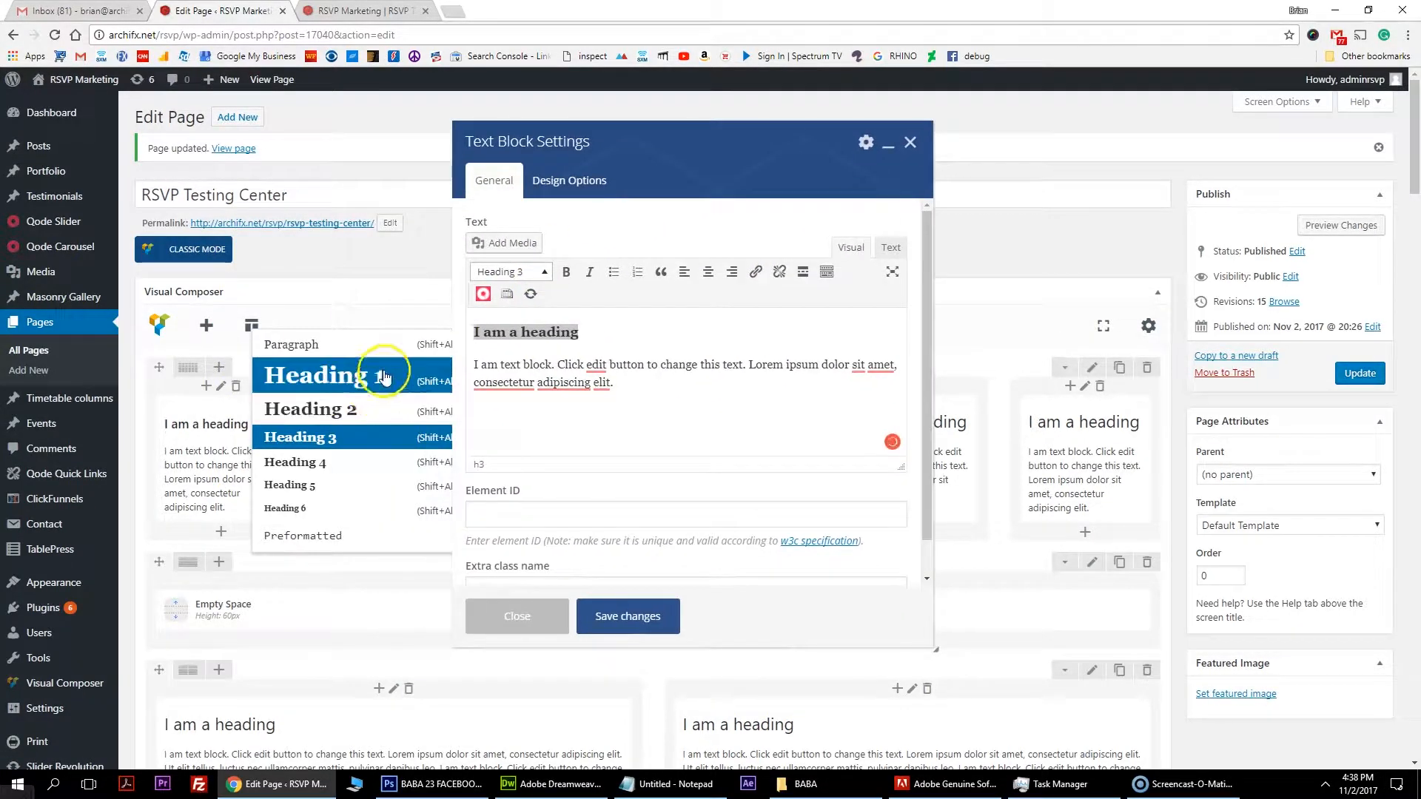
left_click(375, 375)
left_click(650, 622)
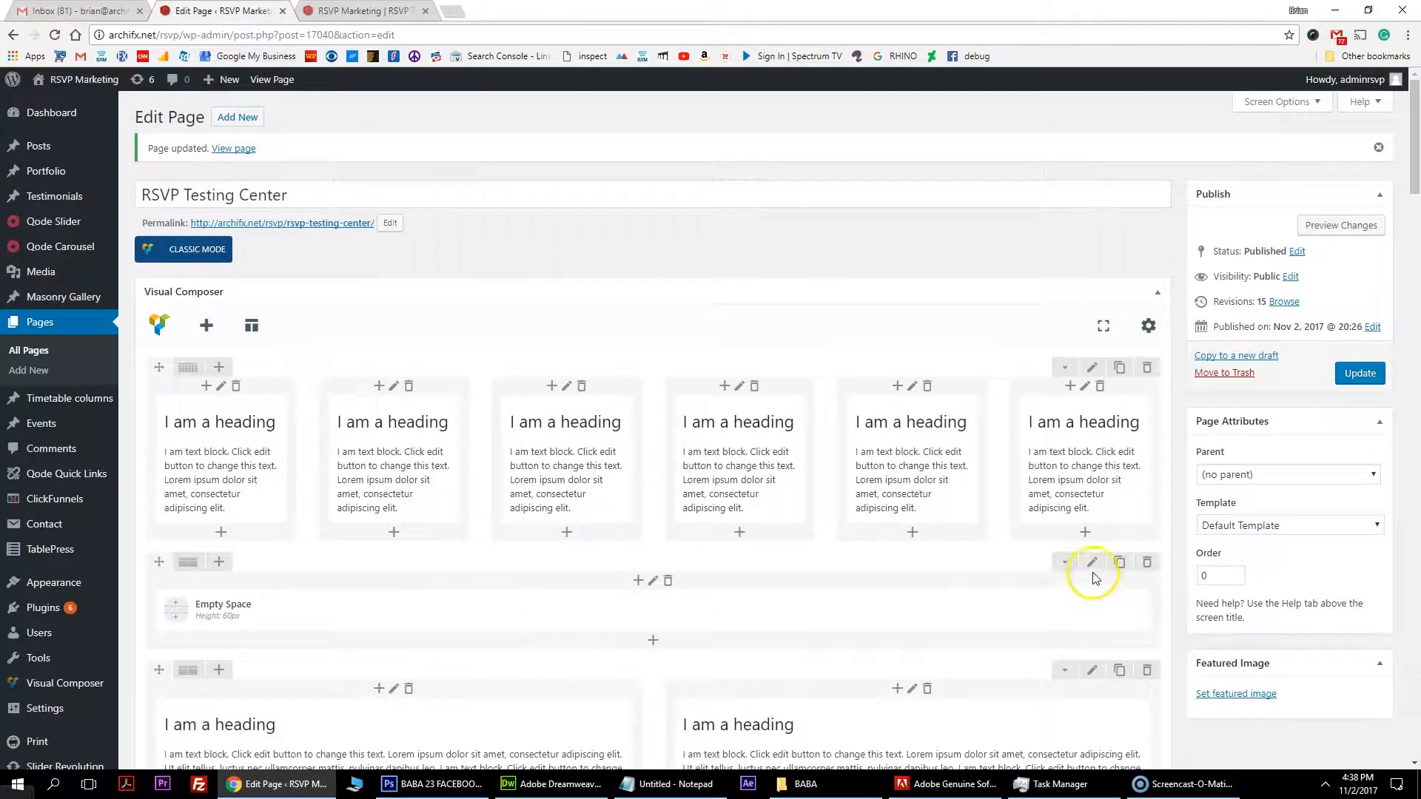
- Search the element library for "car" and add a Qode Carousel at the end of the layout
scroll(868, 551, "down", 5)
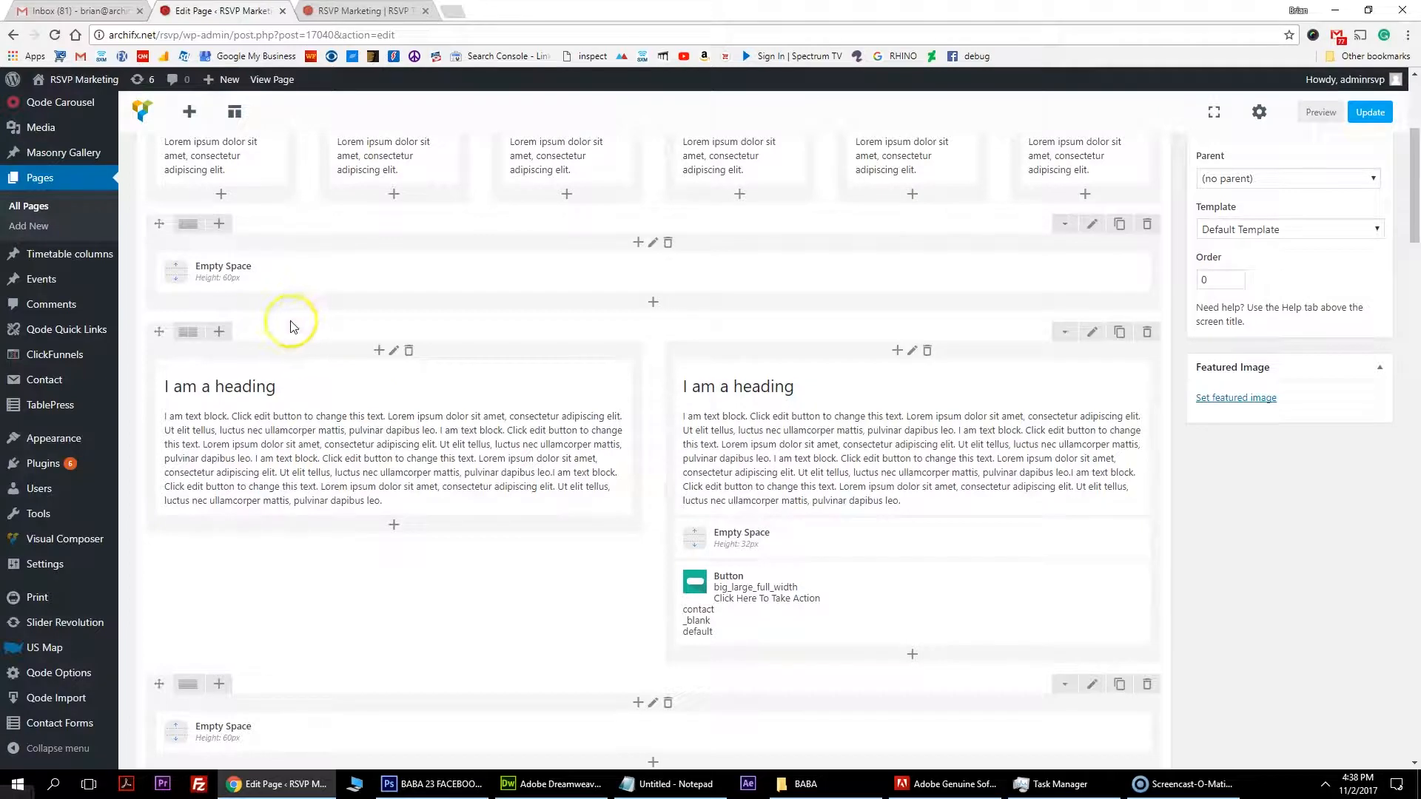
scroll(650, 701, "down", 7)
left_click(661, 729)
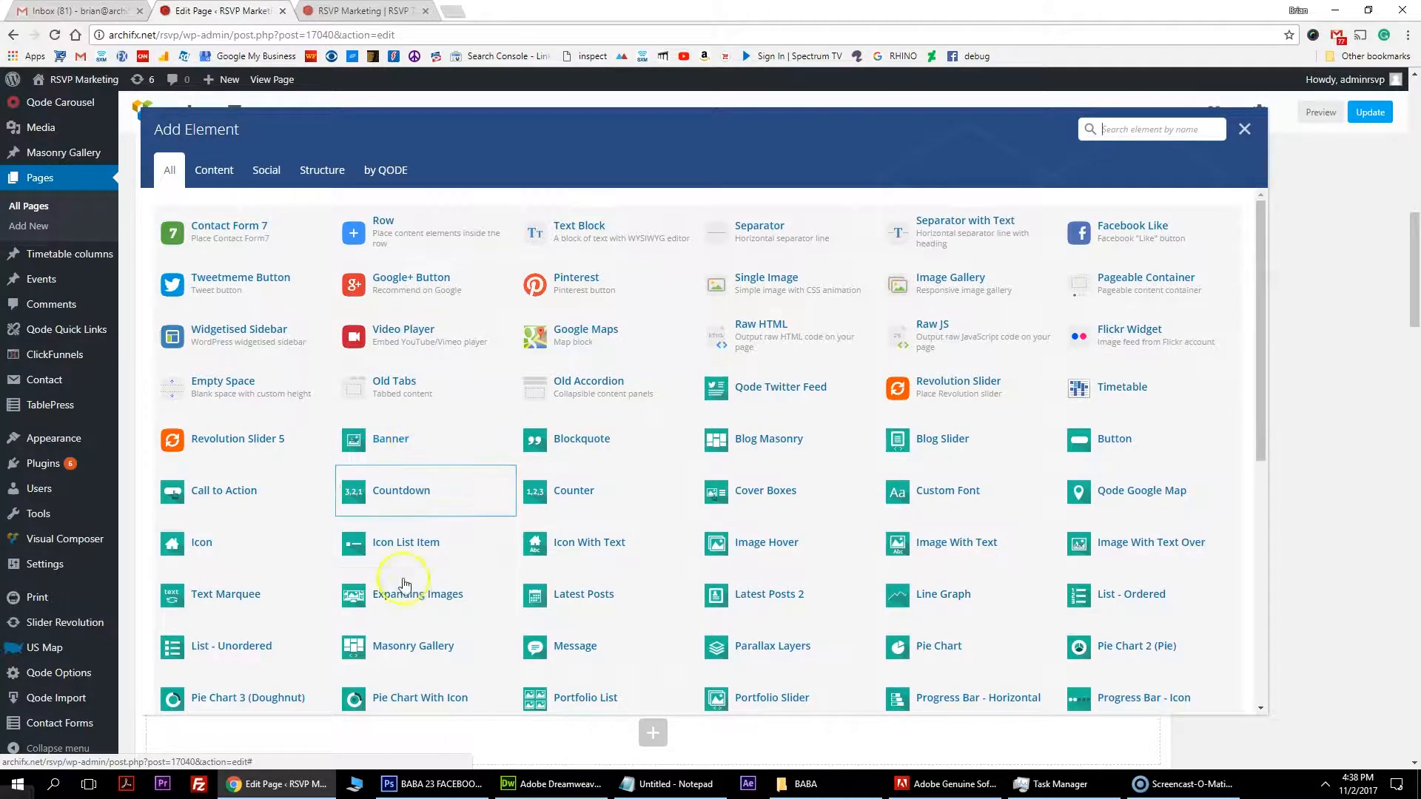
scroll(401, 619, "down", 3)
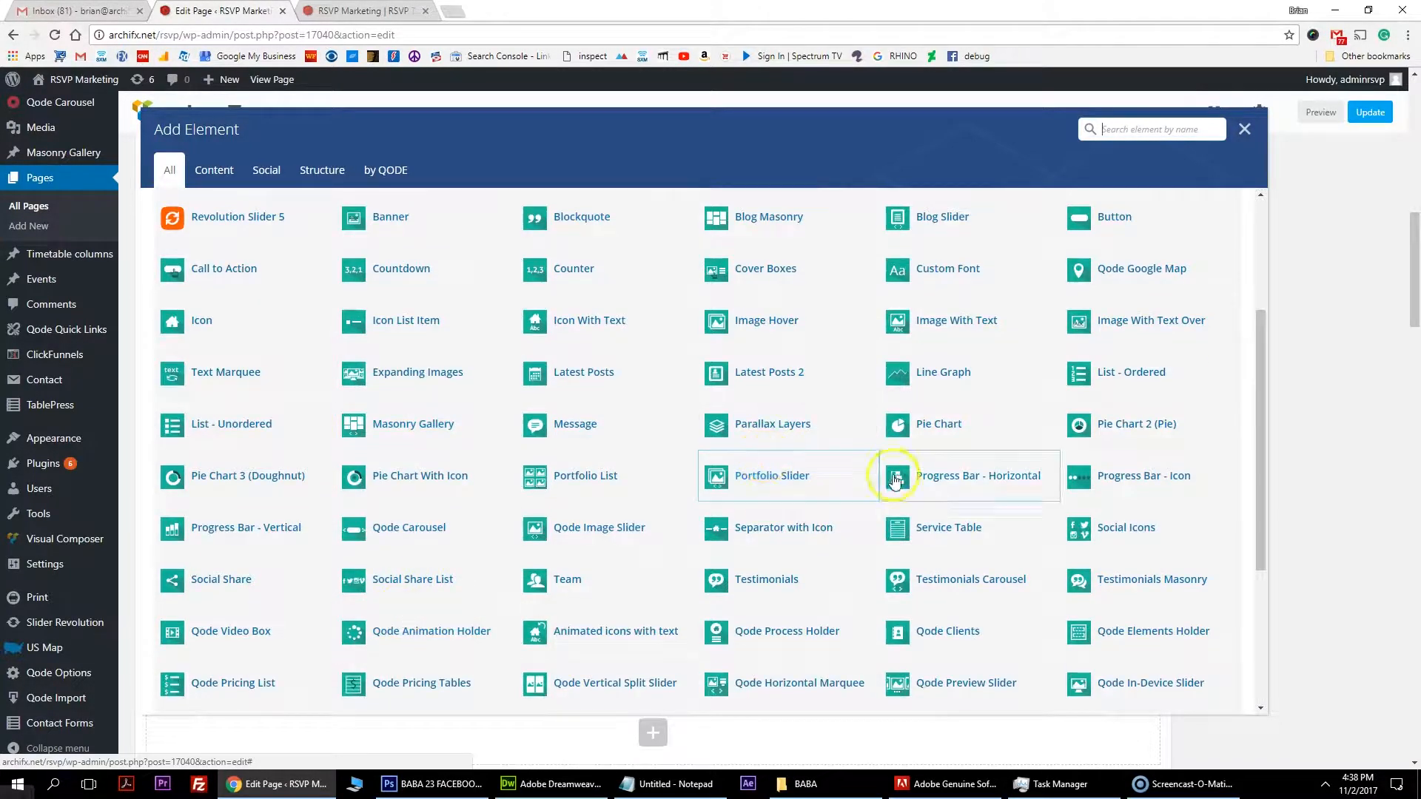
scroll(934, 468, "up", 2)
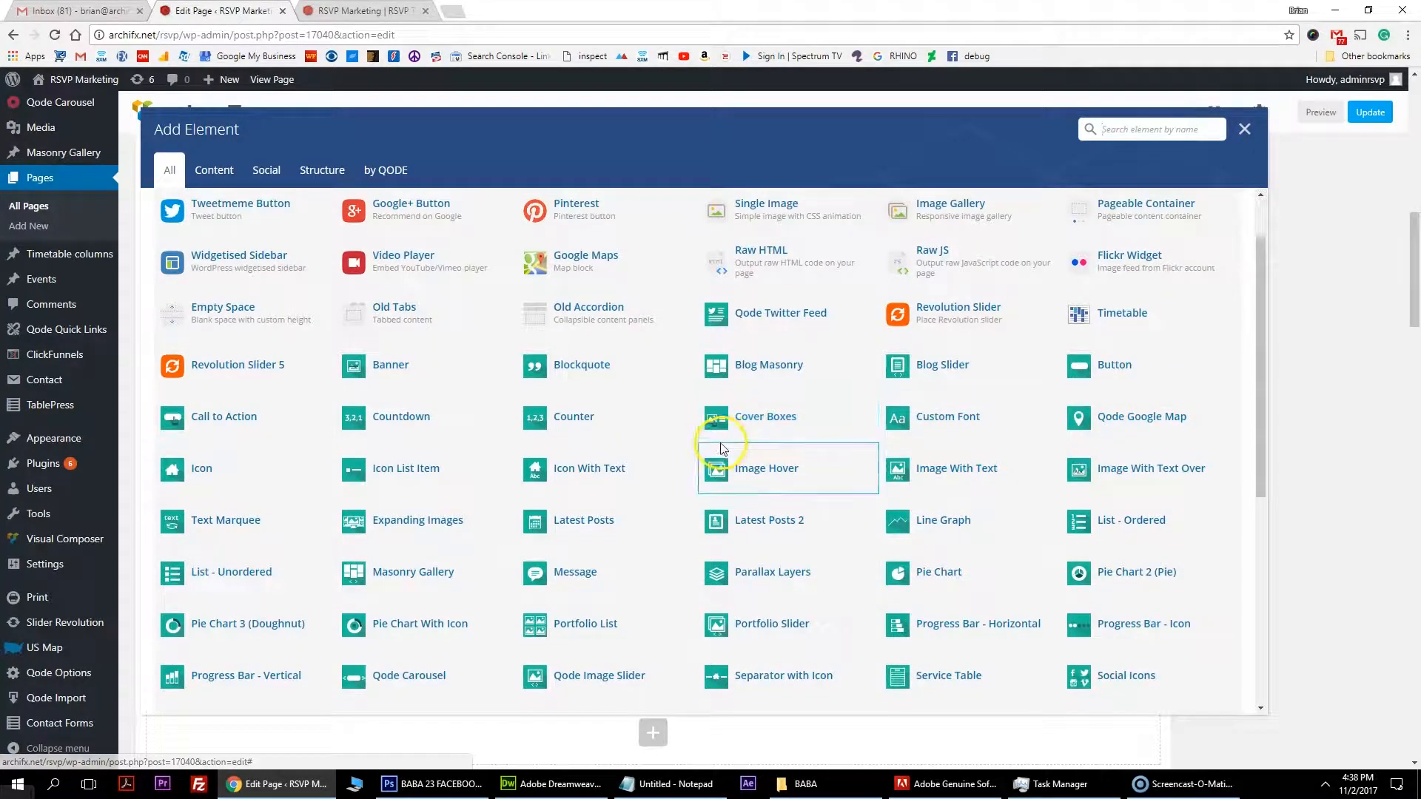
scroll(672, 462, "up", 1)
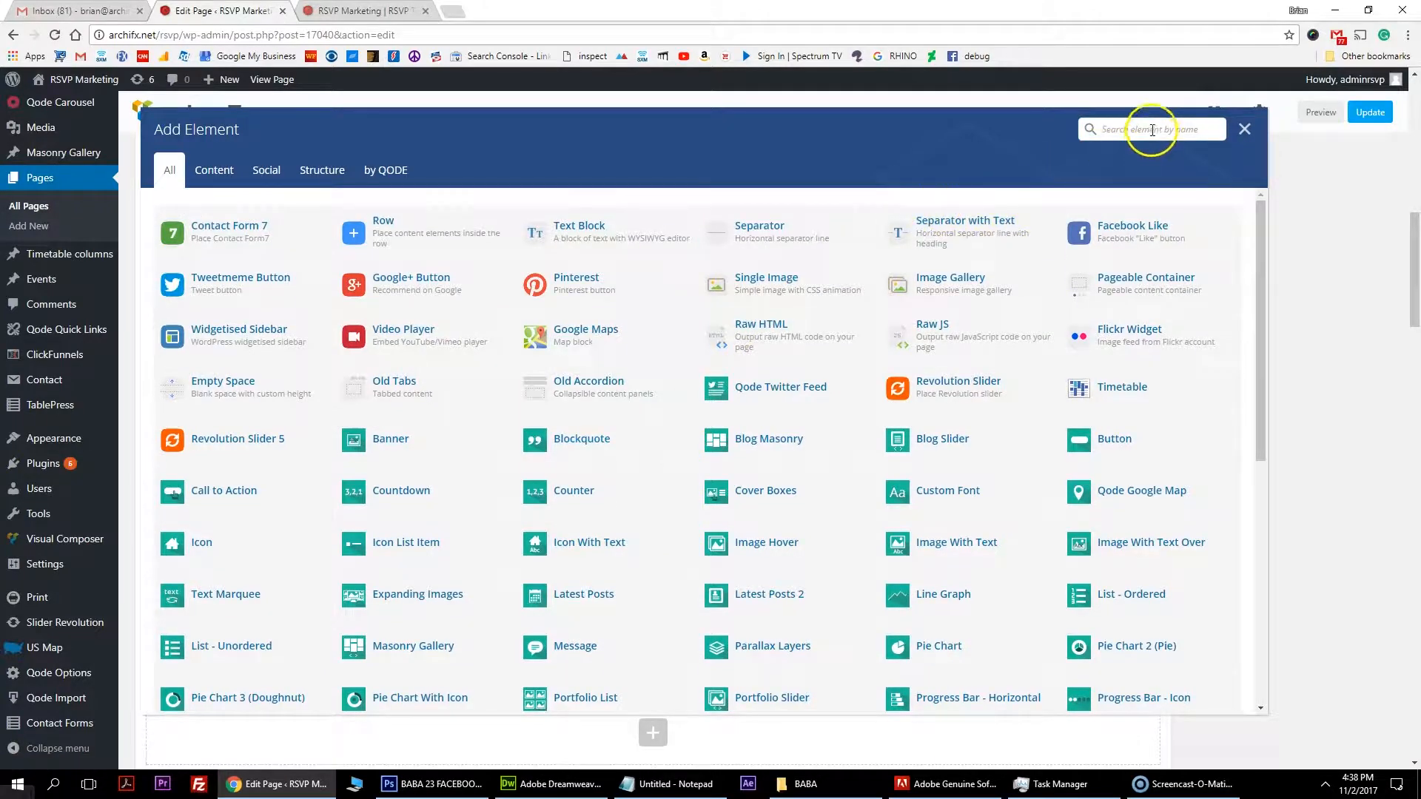
type("ar")
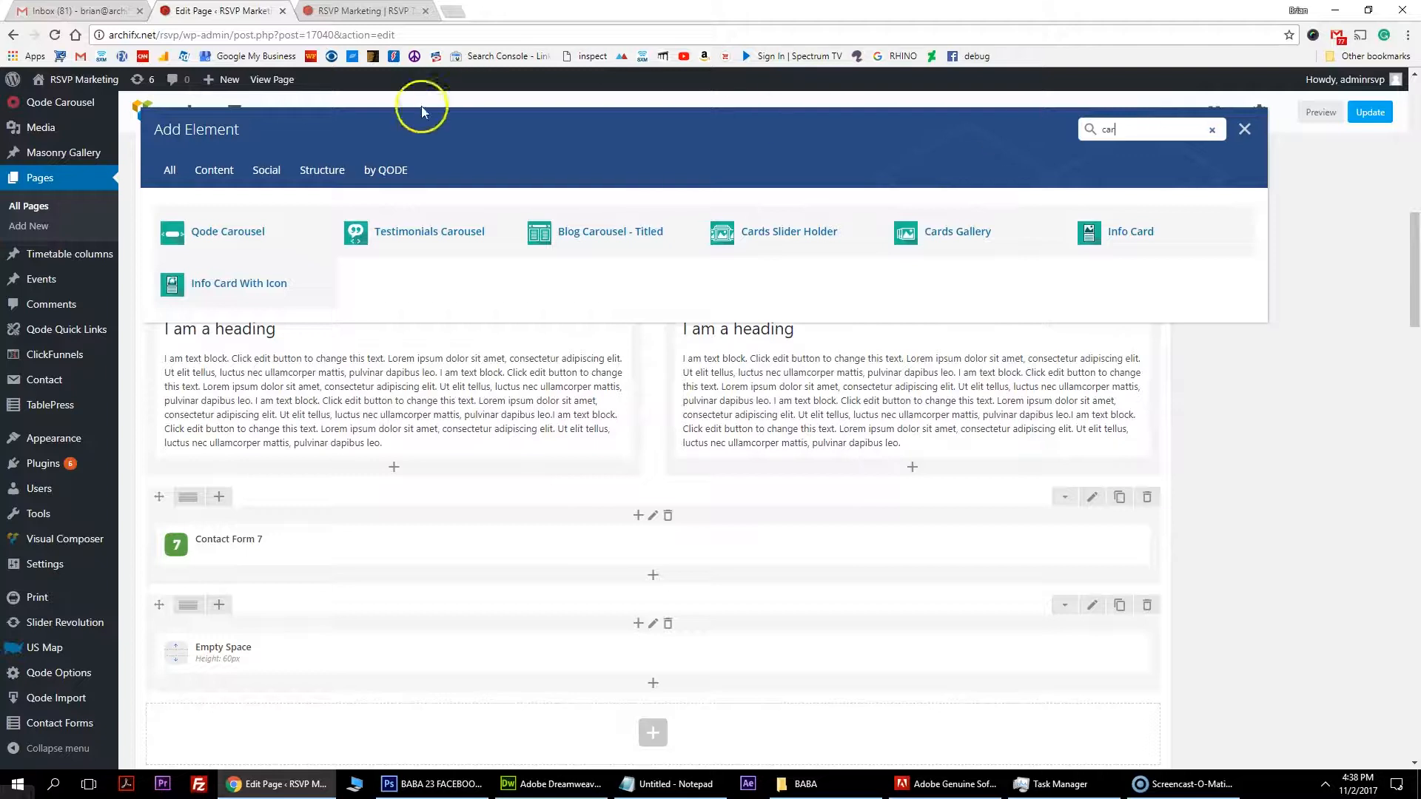
left_click(270, 232)
- Configure the carousel to use the RSVP Clients slider with five visible items, and save the settings
left_click(520, 210)
left_click(517, 245)
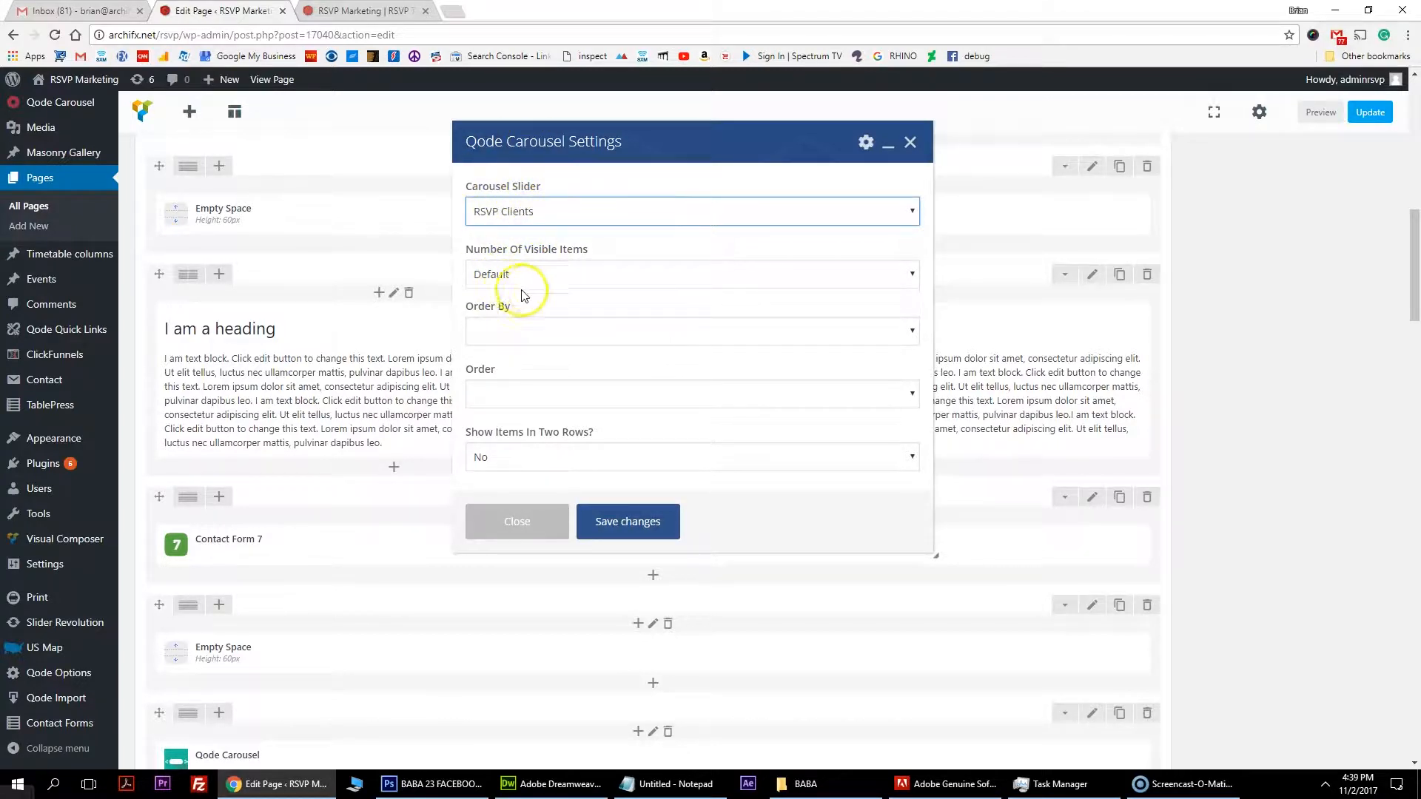
left_click(544, 276)
left_click(503, 298)
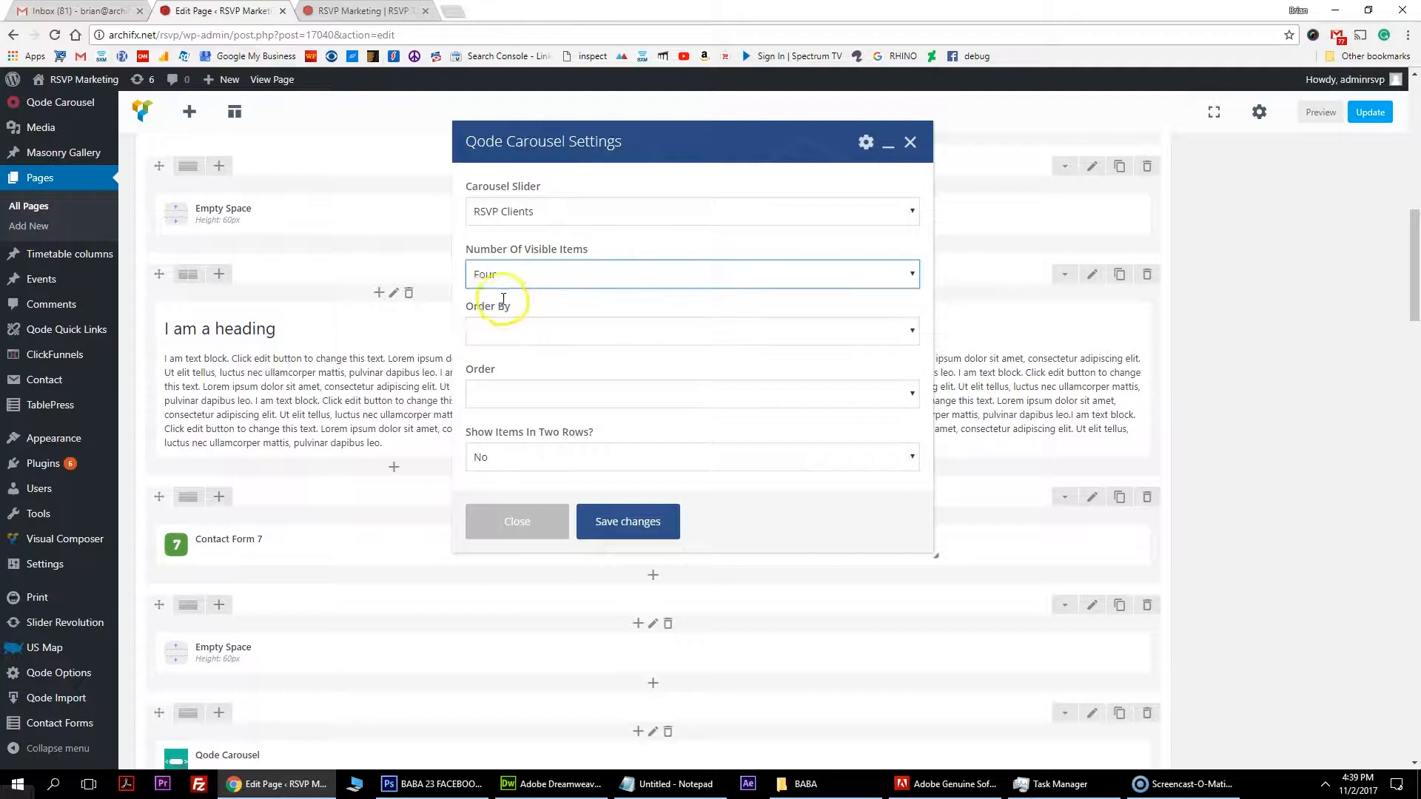
left_click(541, 276)
left_click(511, 314)
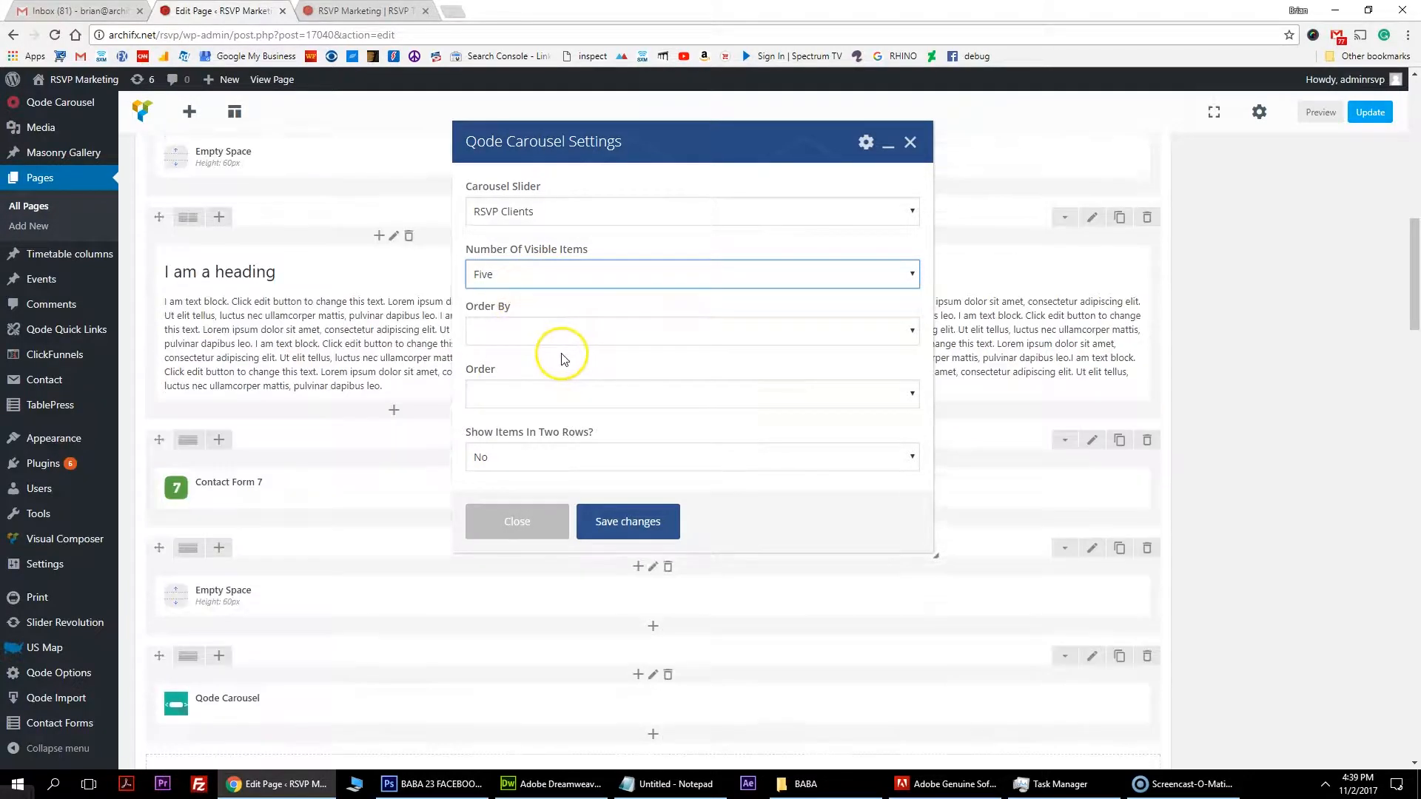
scroll(551, 357, "down", 1)
left_click(629, 523)
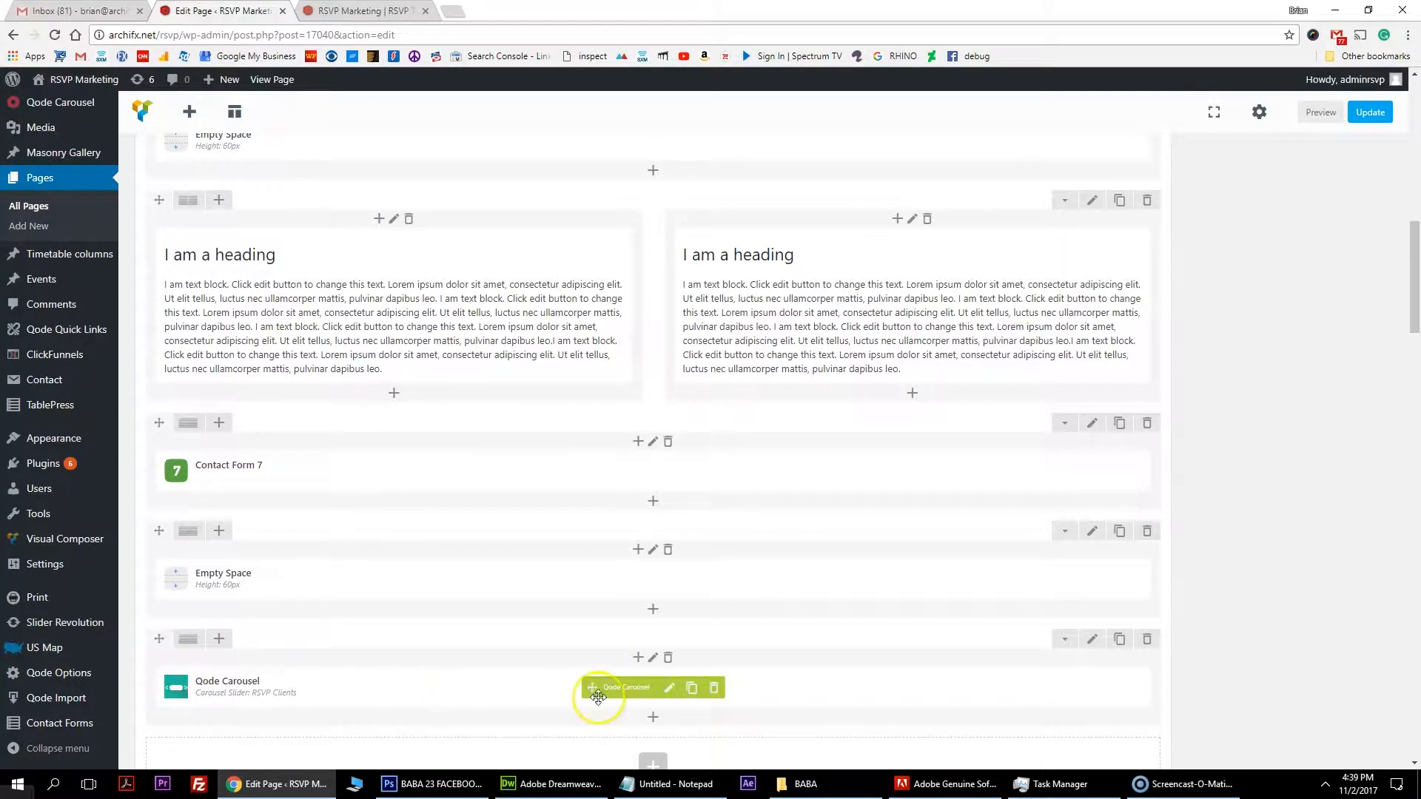
- Move the Qode Carousel row directly above the lower two-column text row and place a copy of the 60px Empty Space row below it
left_click_drag(157, 638, 232, 198)
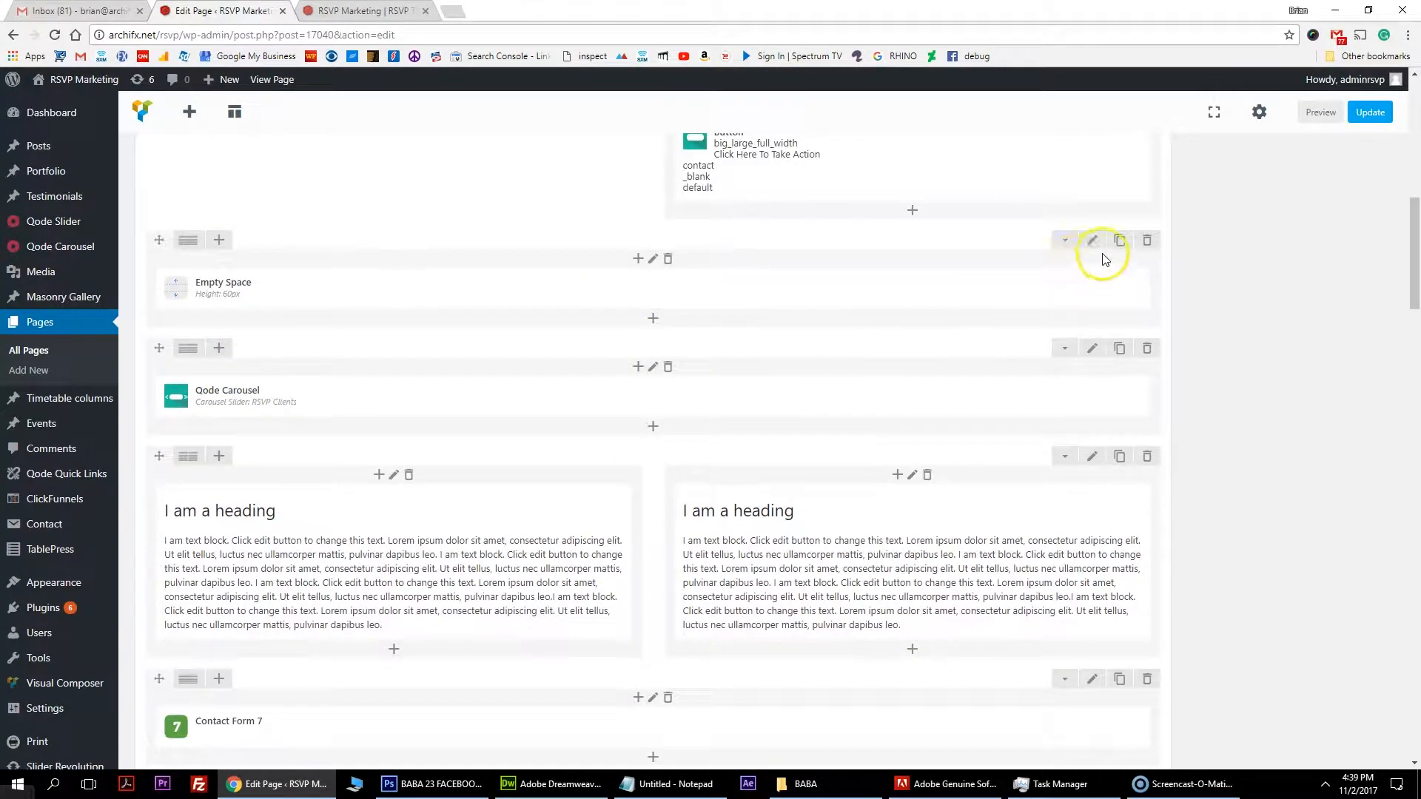
left_click(1119, 240)
left_click_drag(158, 348, 220, 447)
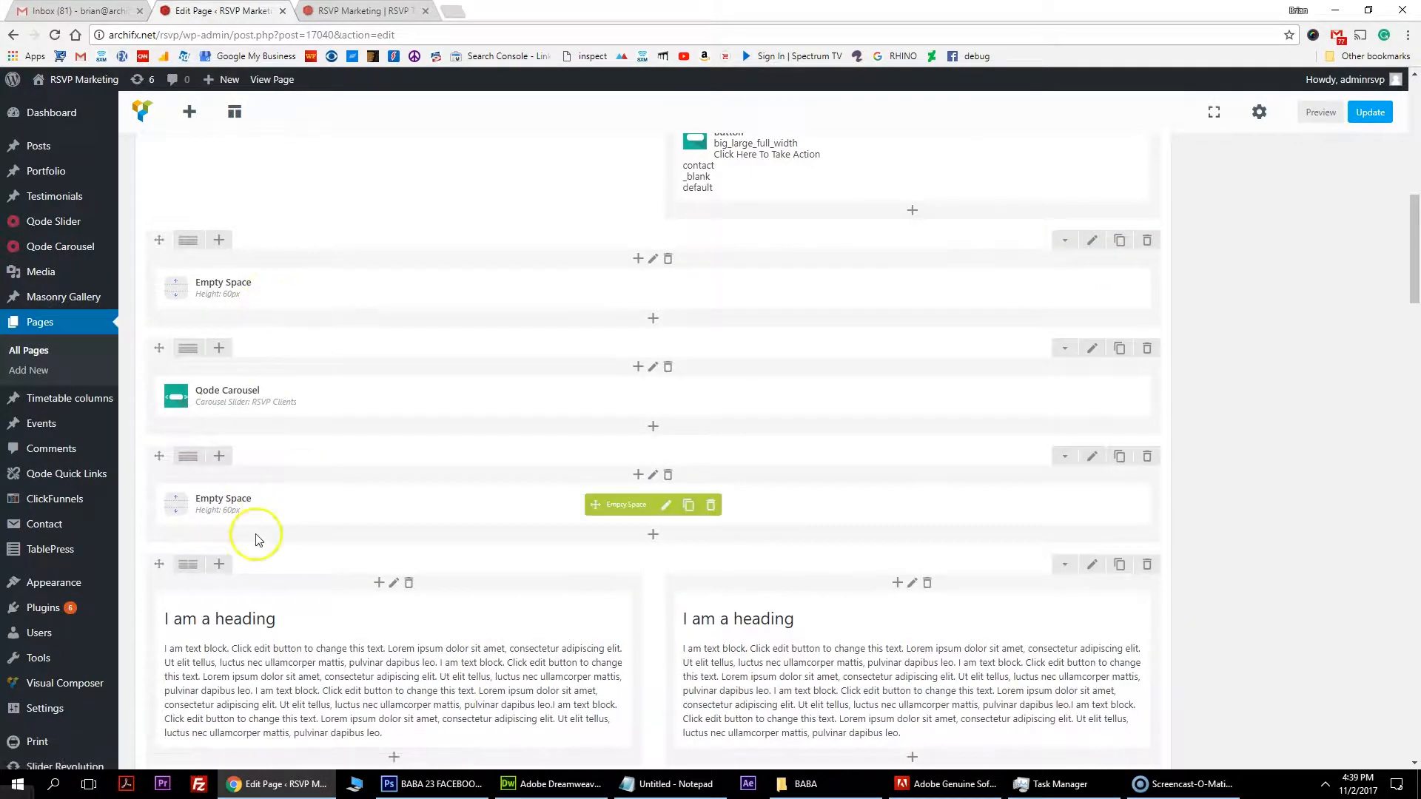
- Update the page, then reload the live RSVP Testing Center page and review its full layout, including the client logo carousel
left_click(1368, 115)
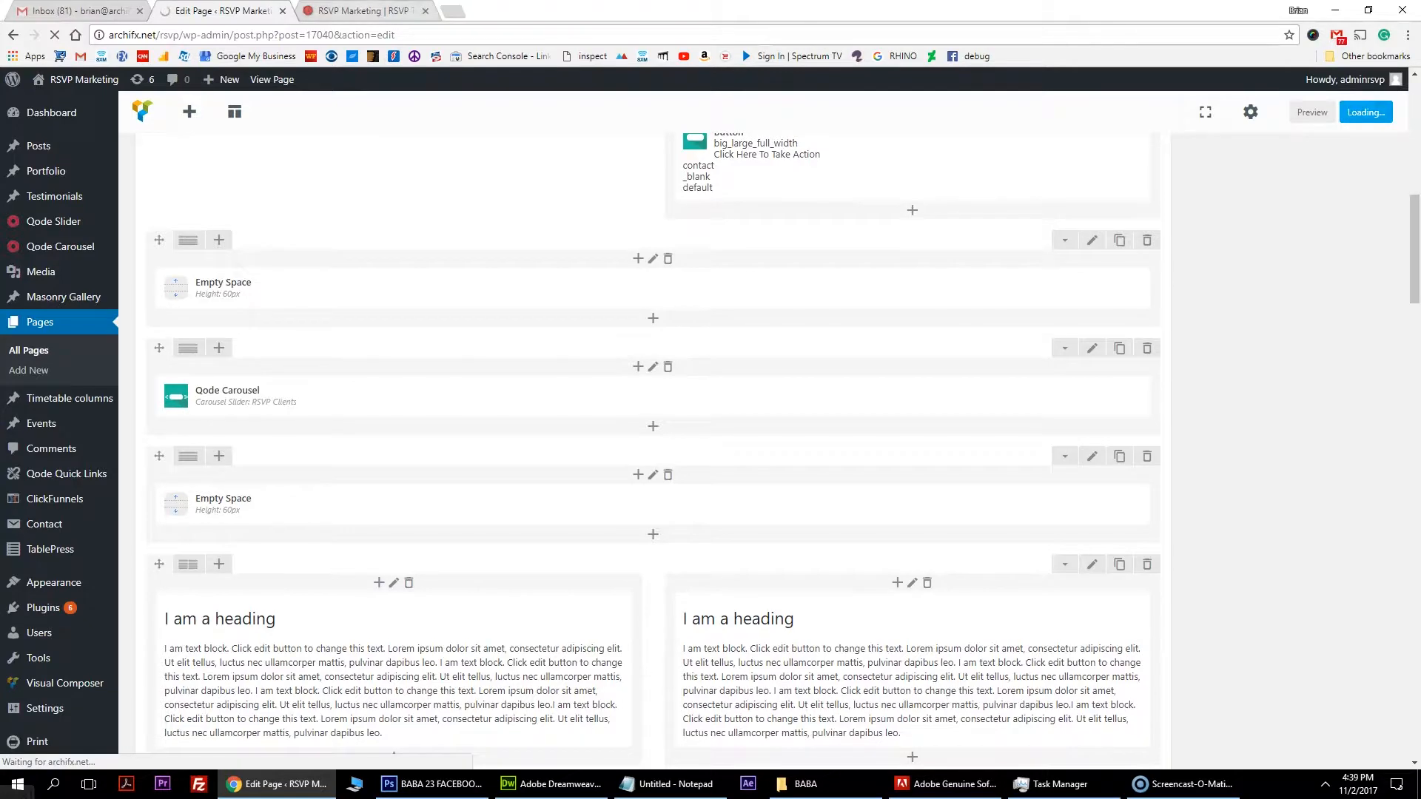
left_click(363, 11)
left_click(55, 35)
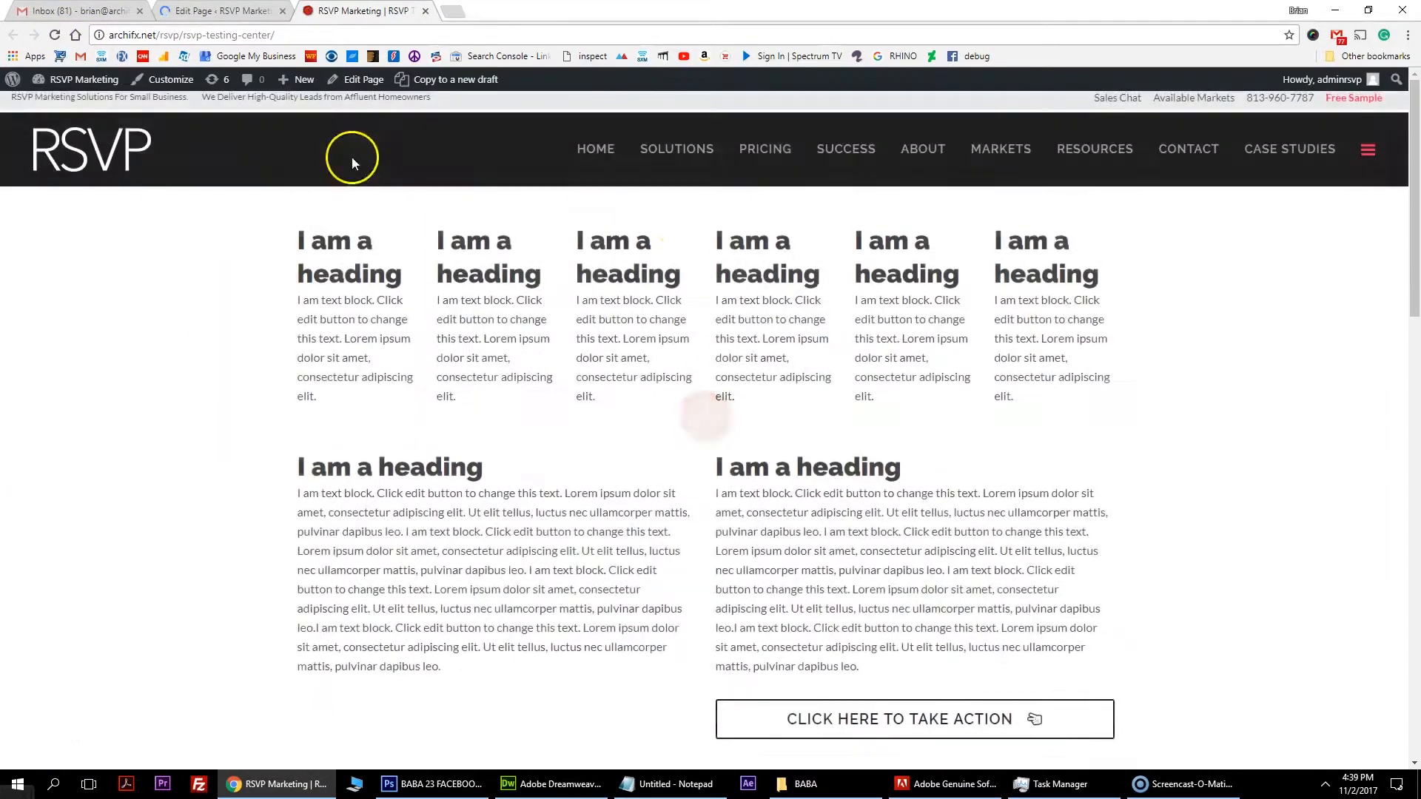
scroll(668, 483, "down", 3)
scroll(669, 483, "down", 3)
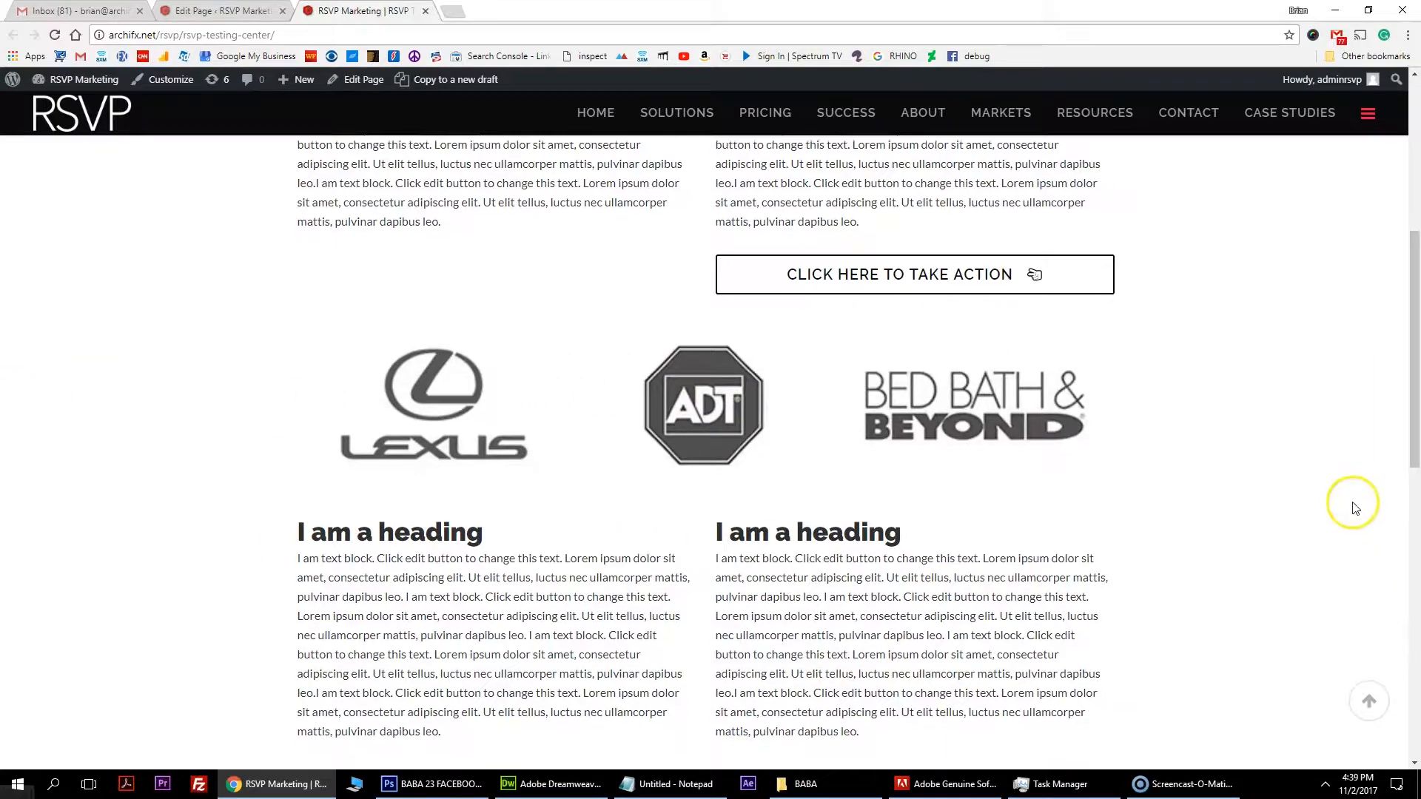
scroll(1209, 530, "down", 4)
scroll(1207, 544, "up", 6)
scroll(1207, 544, "up", 4)
scroll(1170, 481, "down", 7)
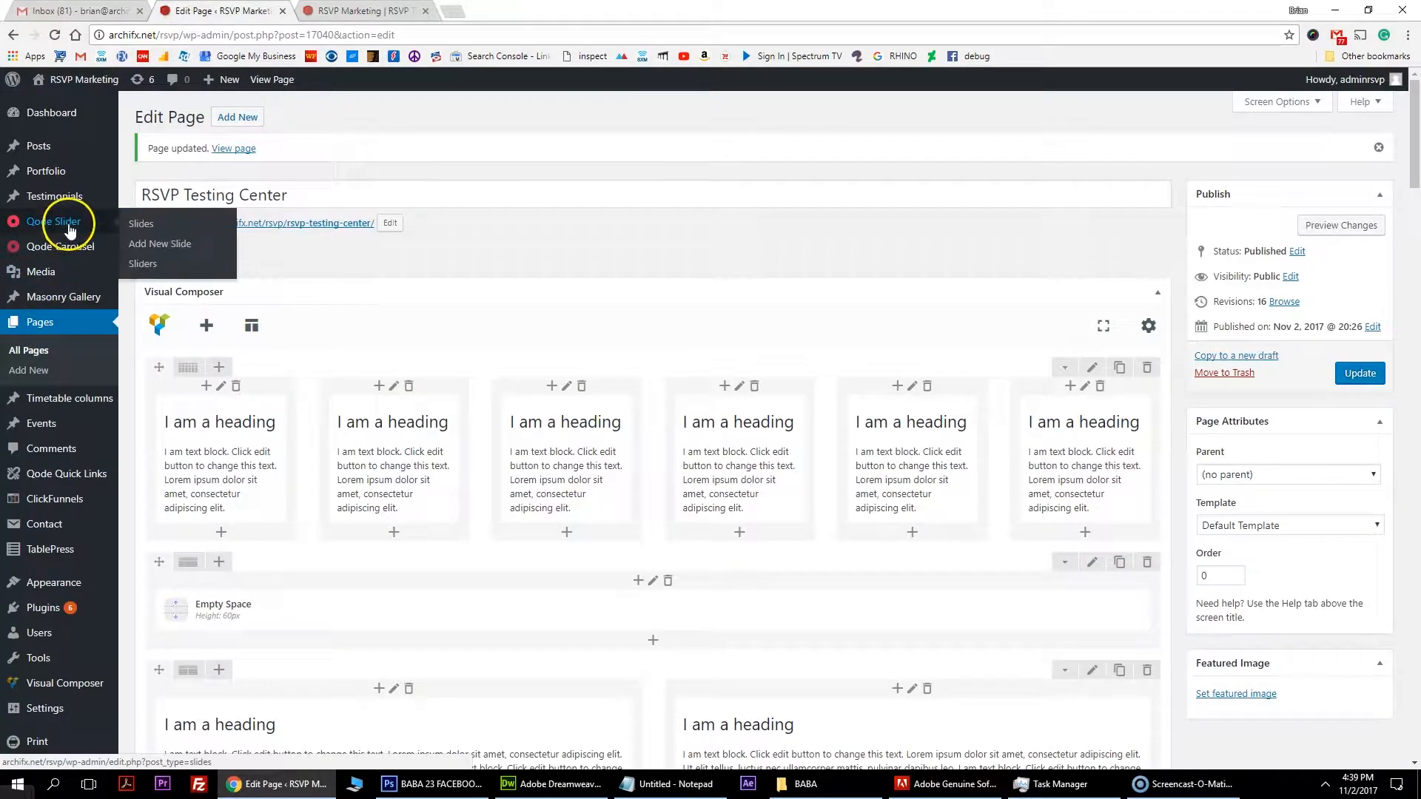
- Open the Bed Bath & Beyond entry from the Qode Carousel items for editing
mouse_move(70, 257)
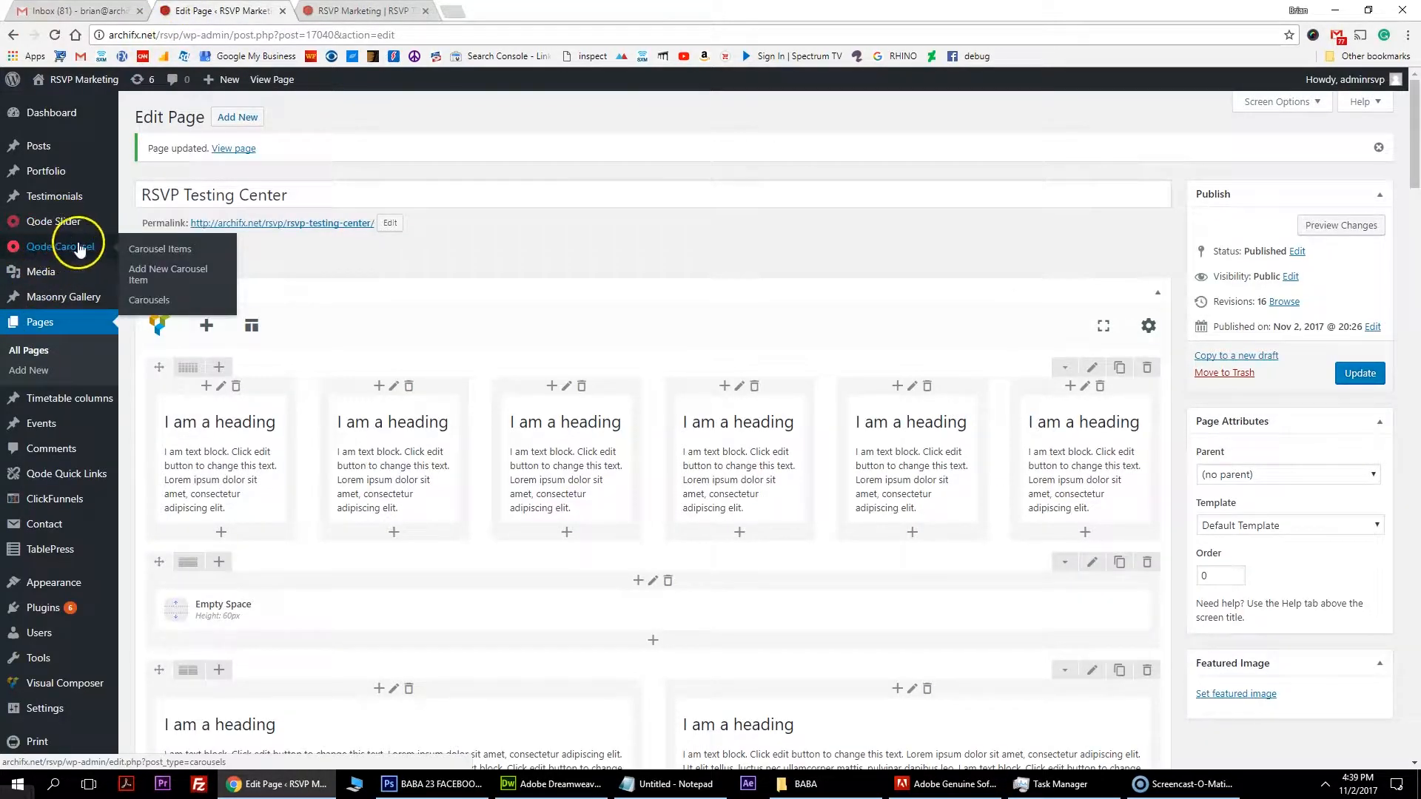
left_click(149, 254)
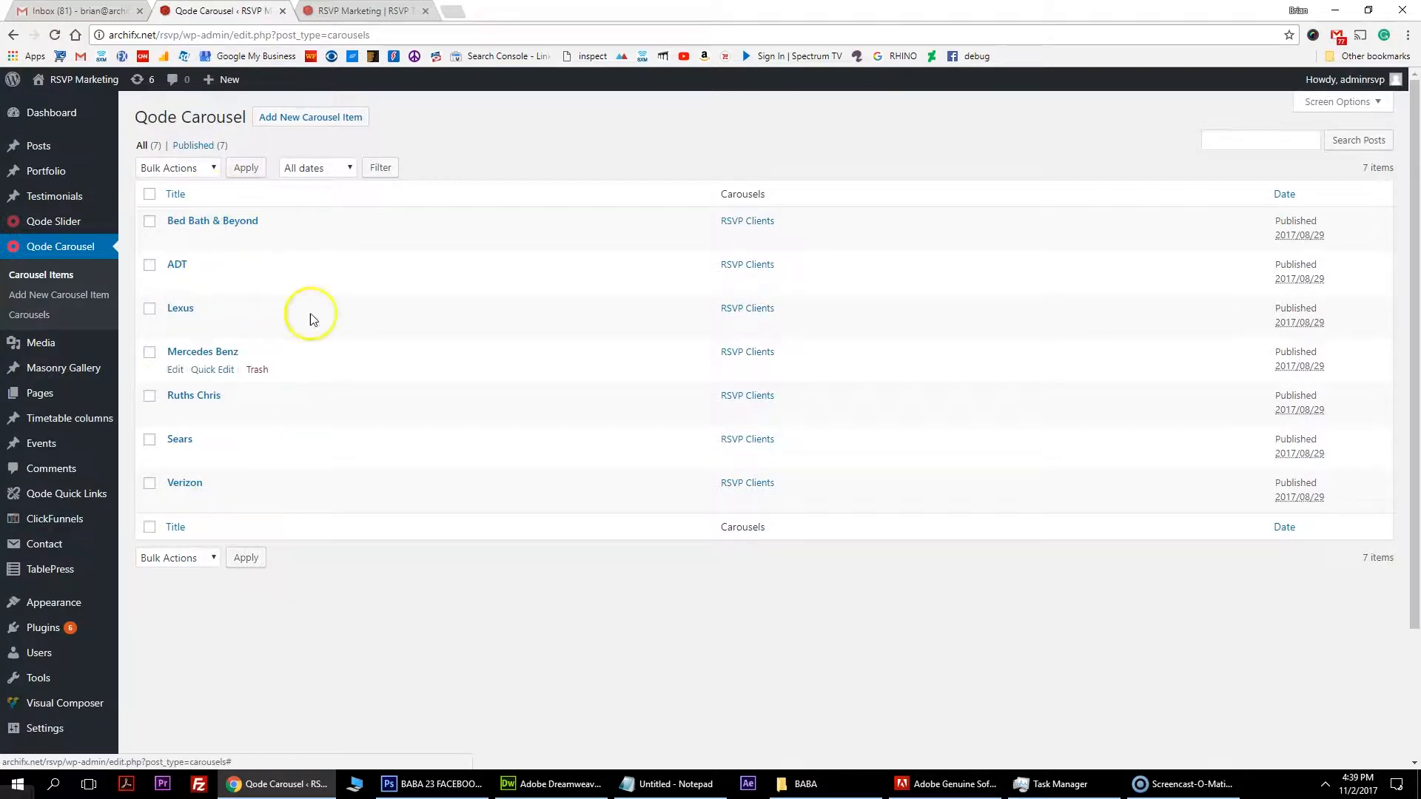
left_click(176, 238)
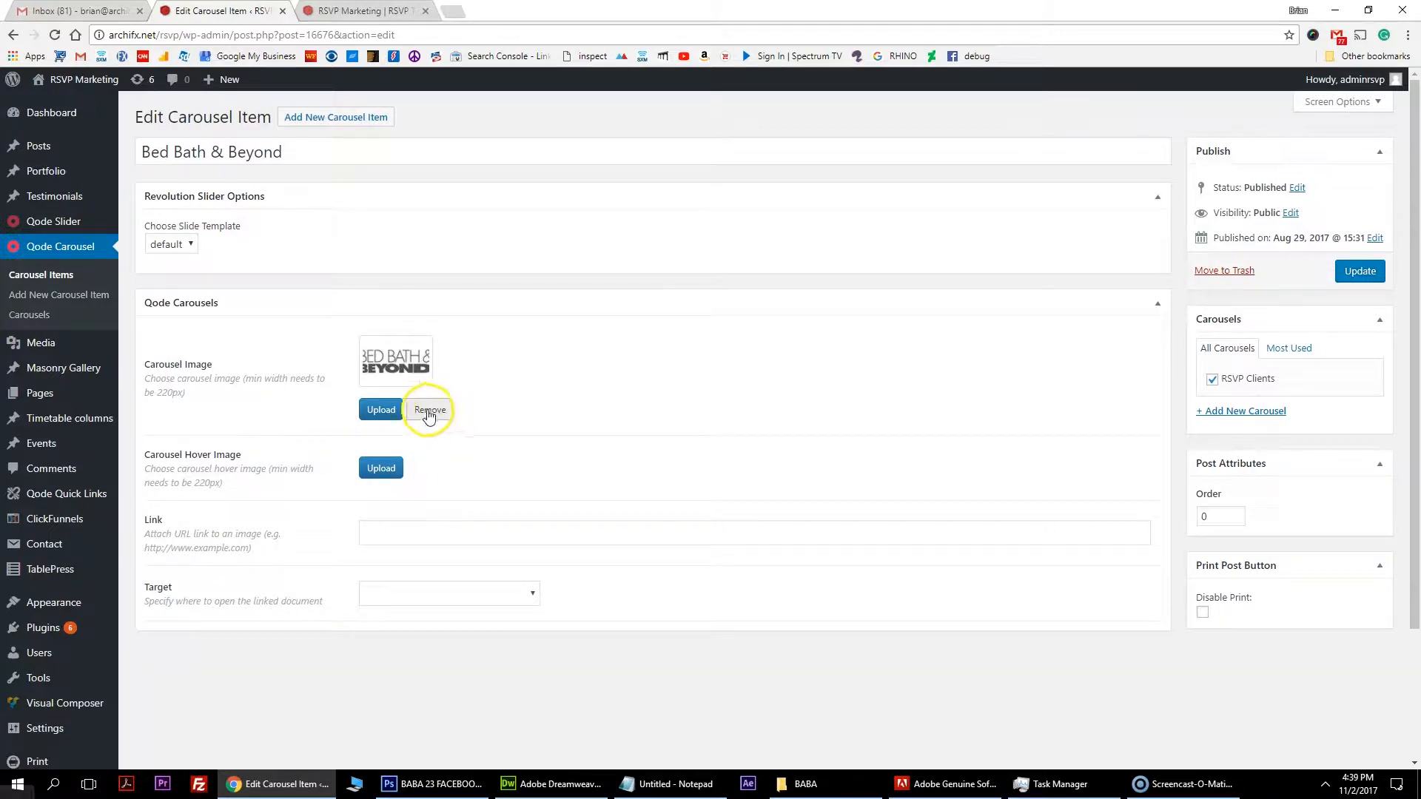
- Examine the carousel item's minimum image width, its uploaded logo and its assignment to the RSVP Clients carousel
mouse_move(146, 377)
left_mouse_down()
mouse_move(242, 376)
mouse_move(163, 399)
left_mouse_up()
left_click(279, 378)
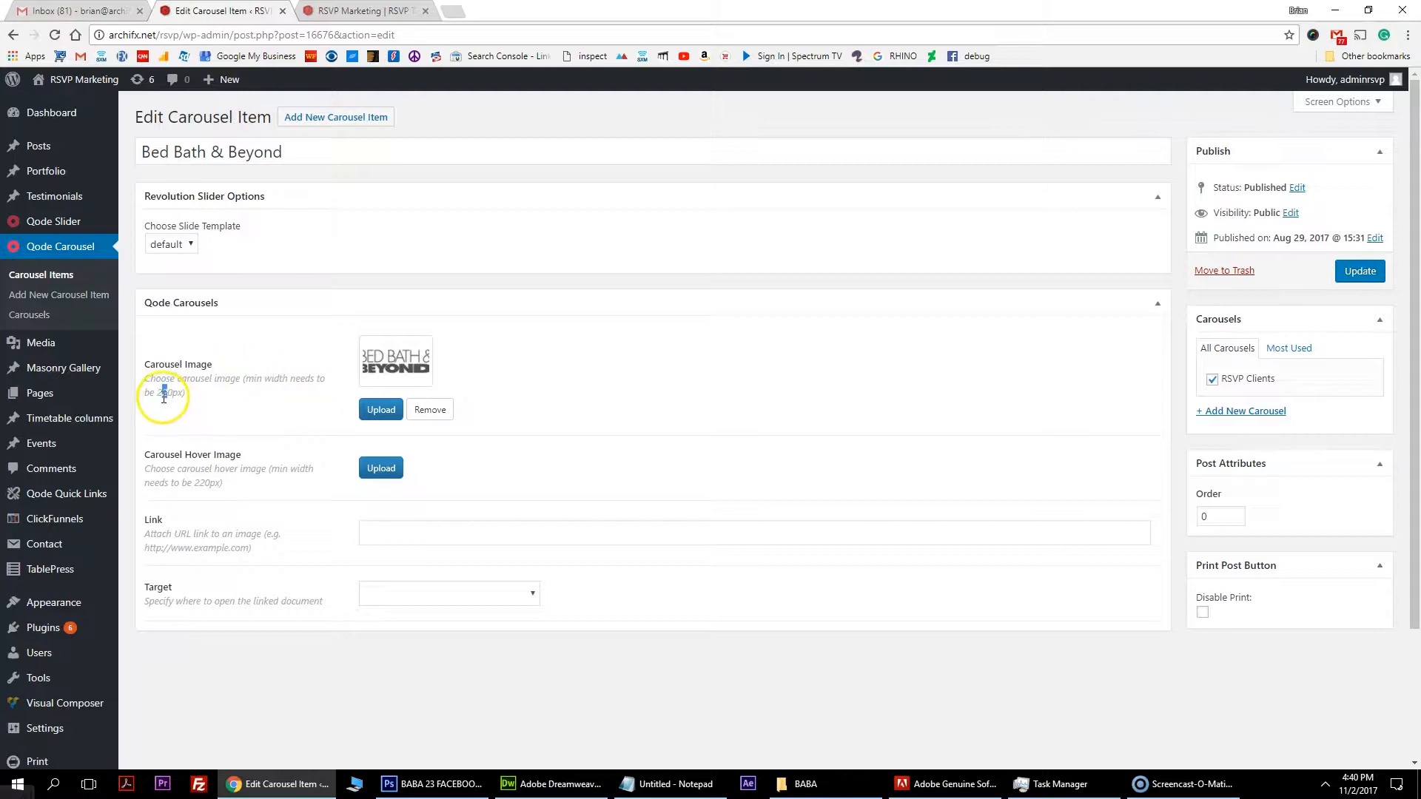
mouse_move(387, 372)
left_mouse_down()
mouse_move(413, 364)
mouse_move(412, 383)
left_mouse_up()
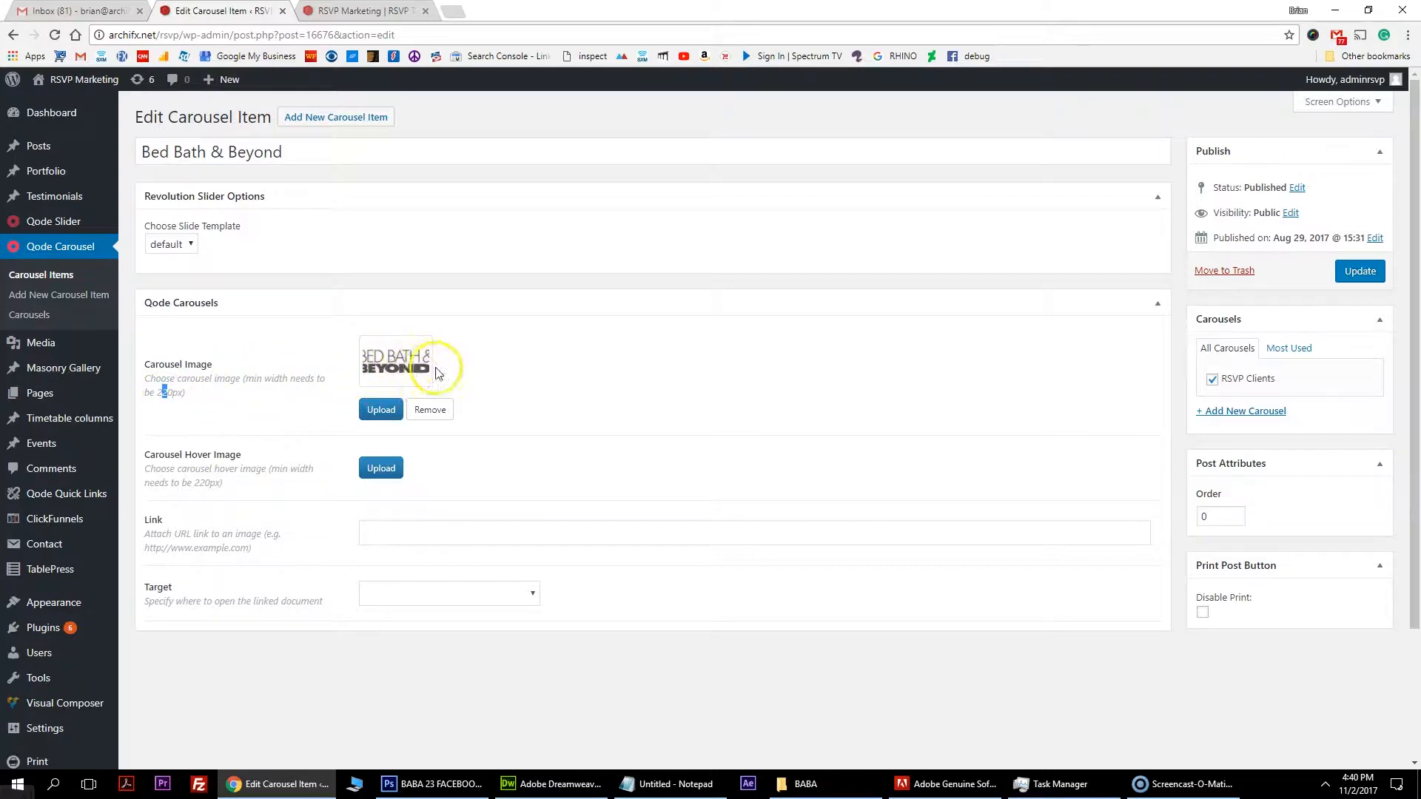
left_click(630, 393)
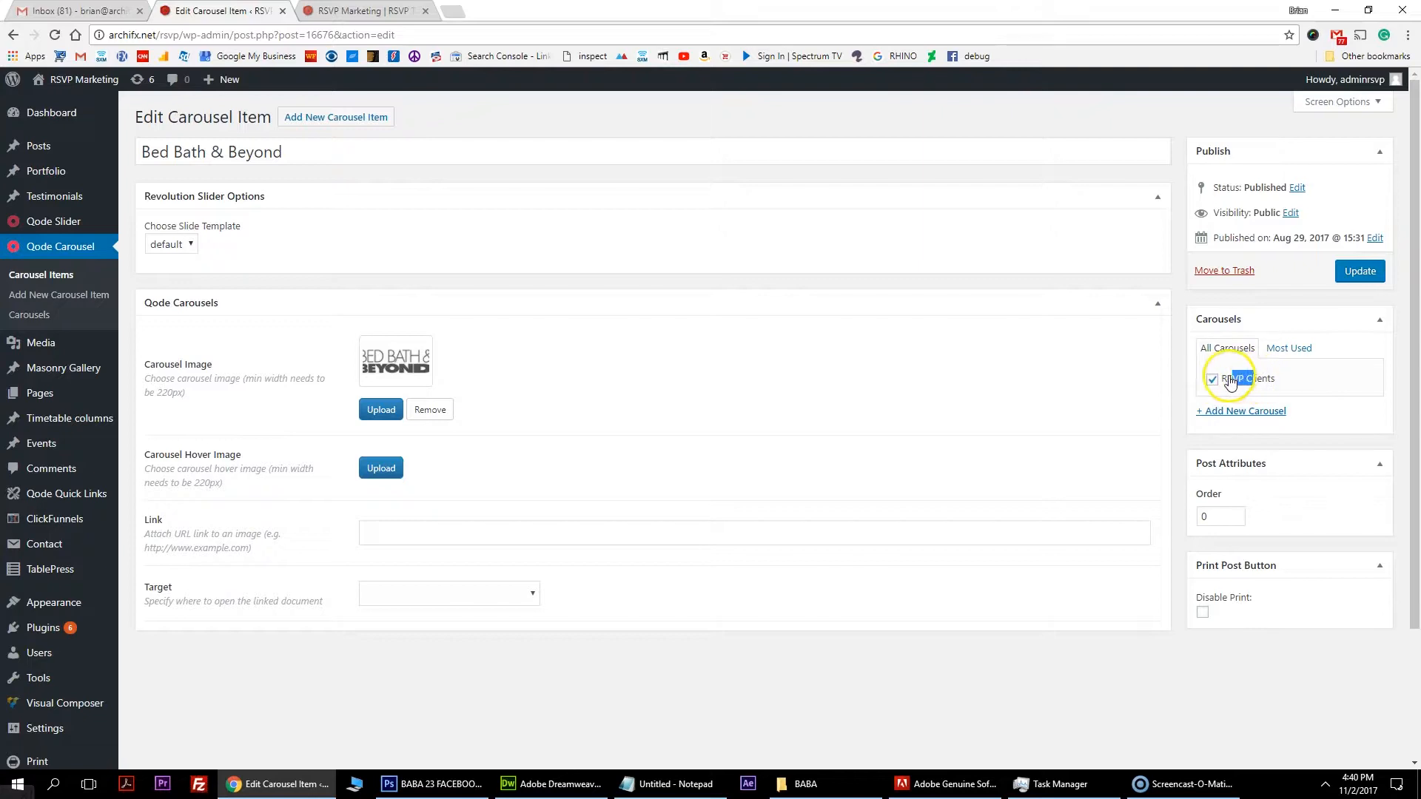
left_click(1257, 381)
left_click(1213, 380)
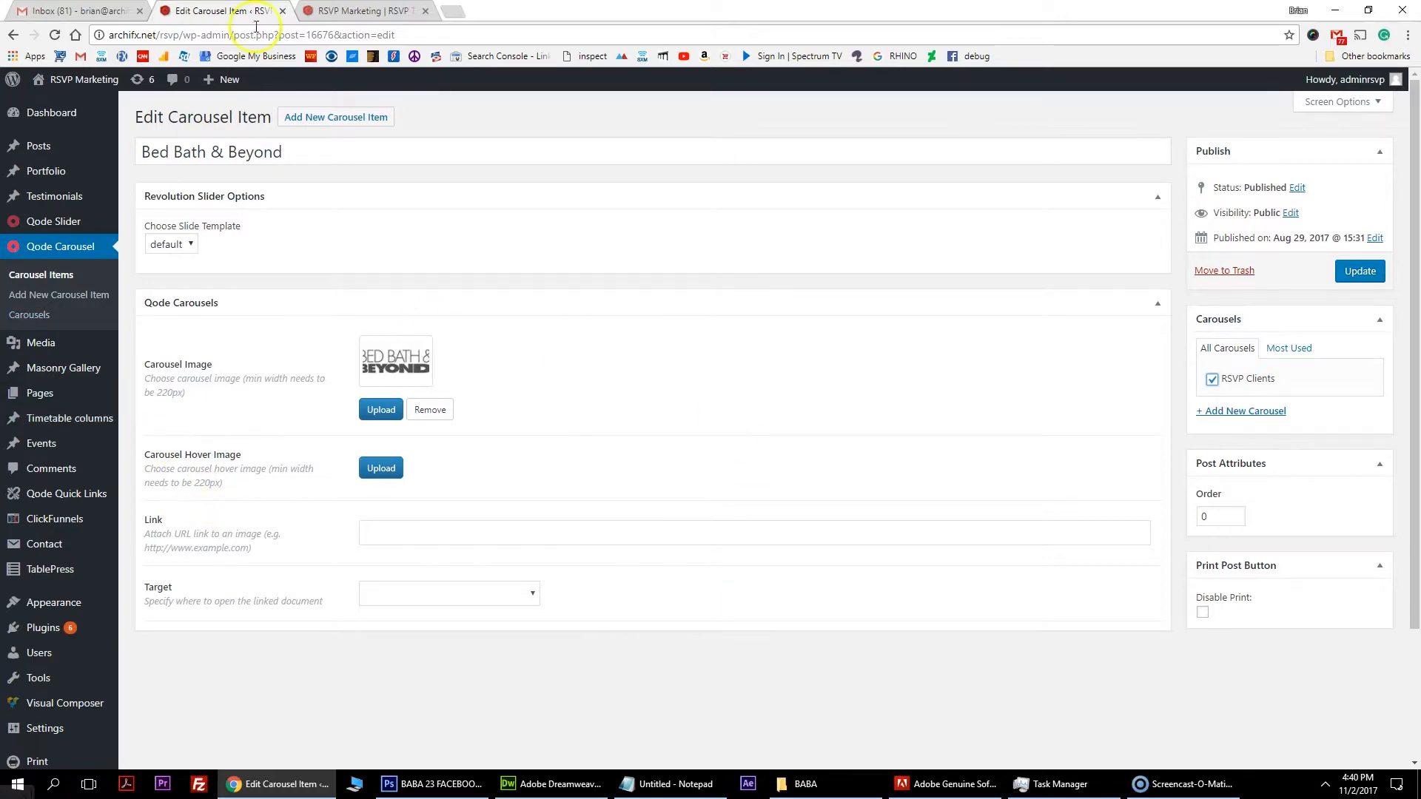
- Review the live RSVP Testing Center page from end to end once more and return to the carousel item editor
left_click(347, 10)
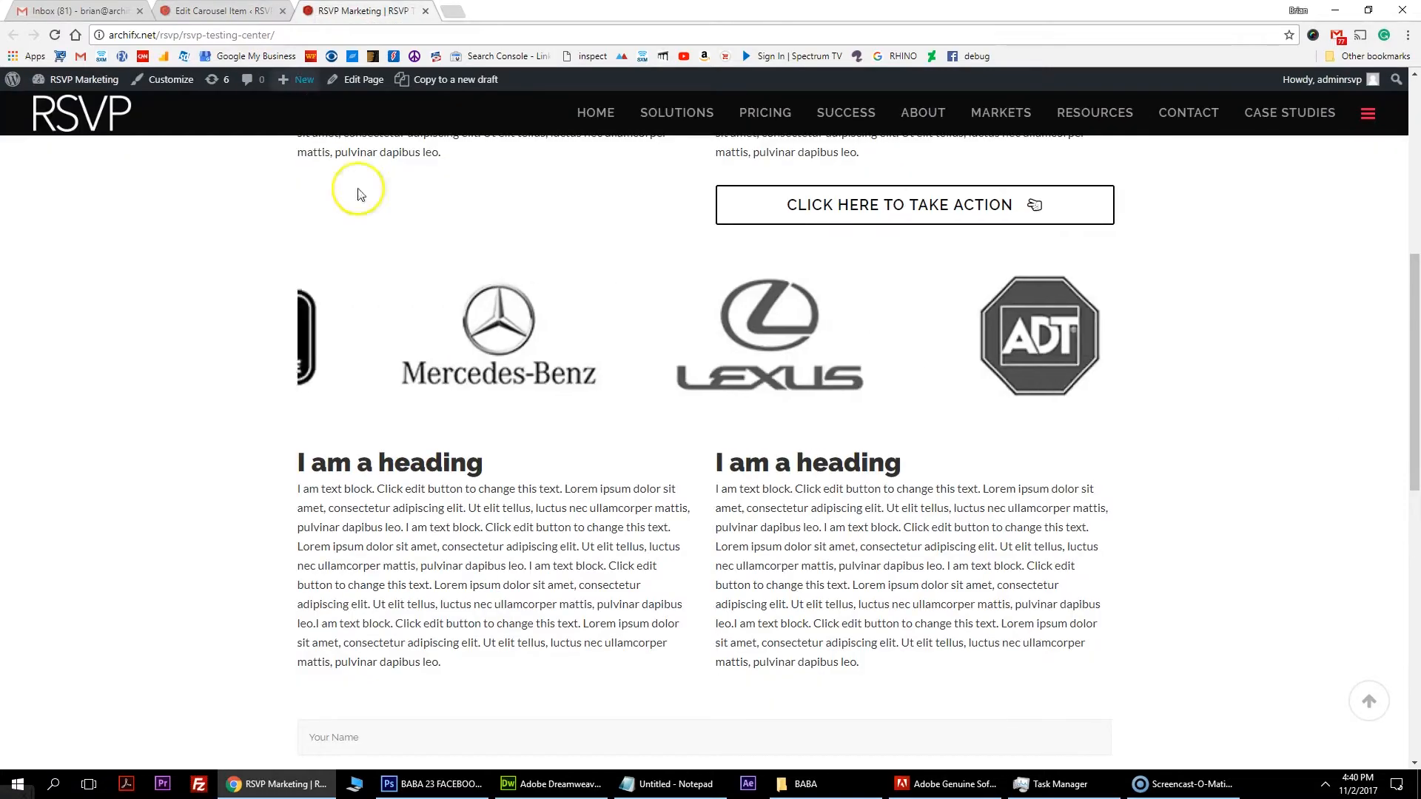
scroll(1249, 403, "down", 9)
scroll(1072, 596, "up", 9)
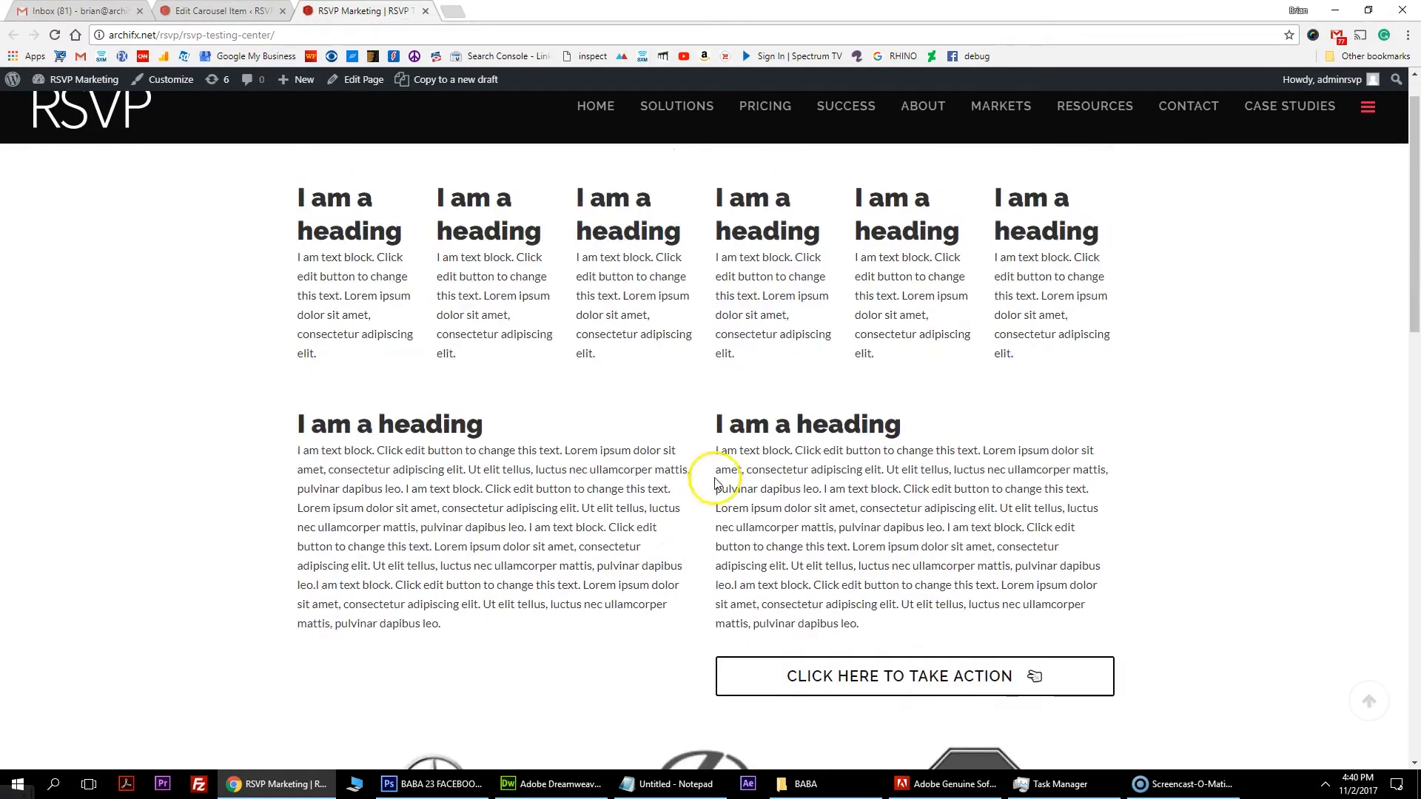
scroll(484, 478, "up", 1)
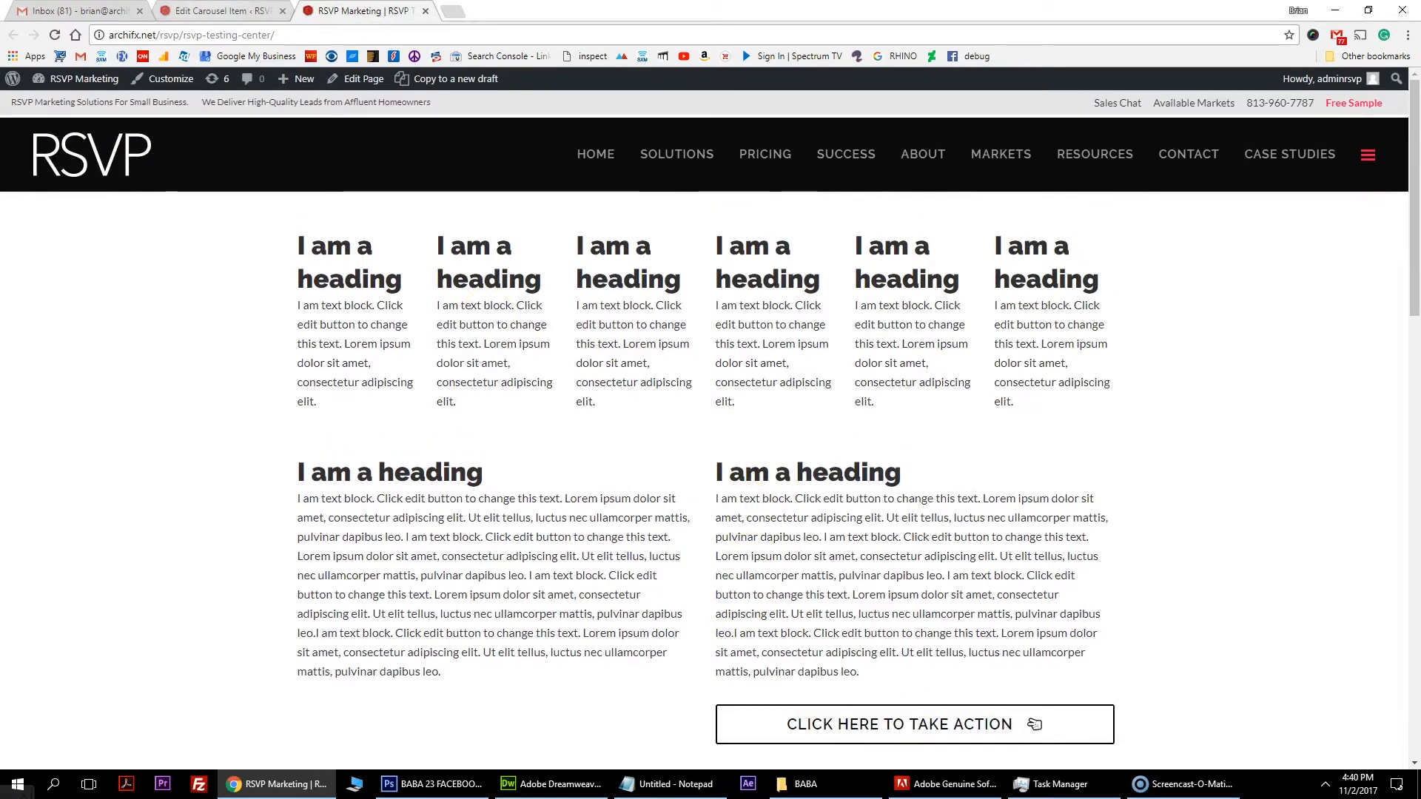
left_click(222, 11)
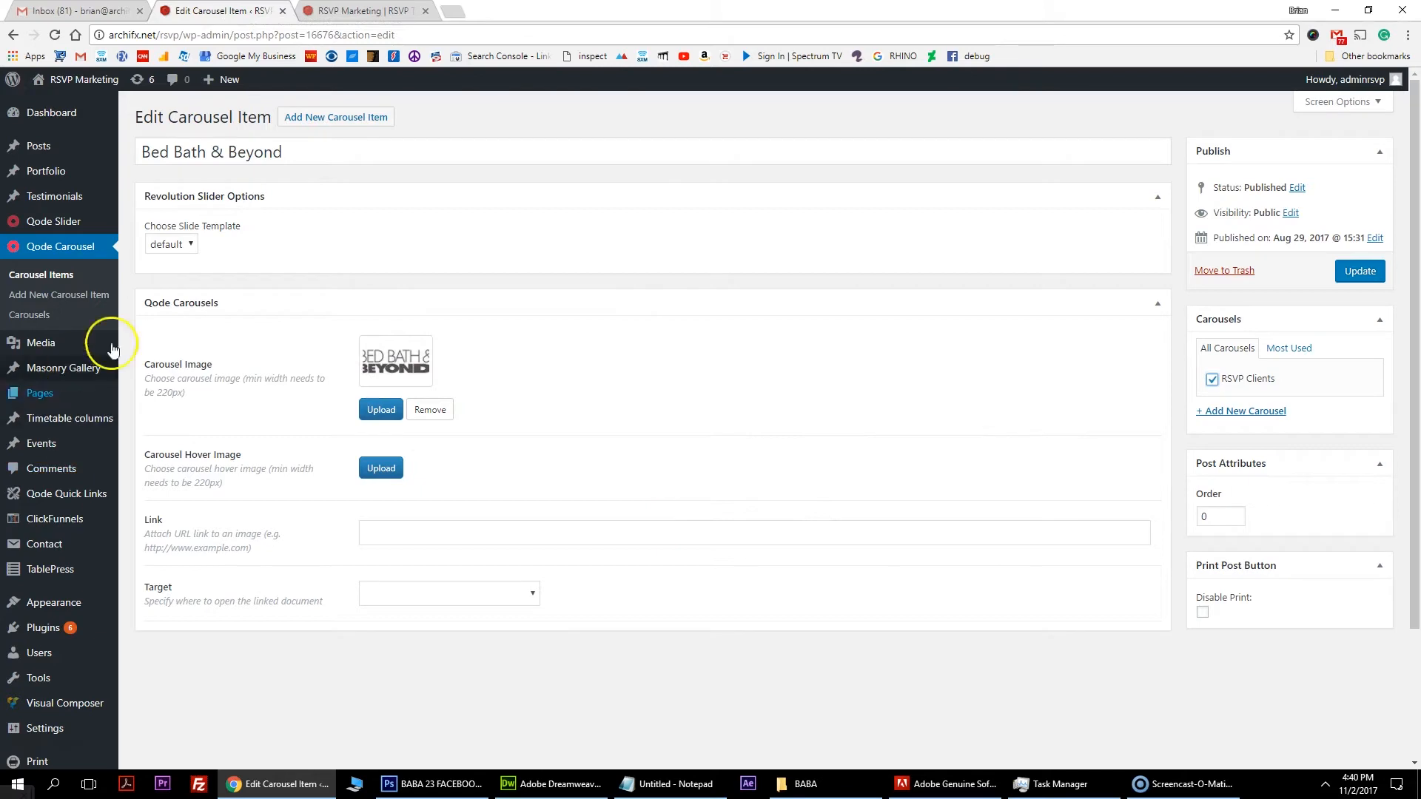
left_click(1172, 794)
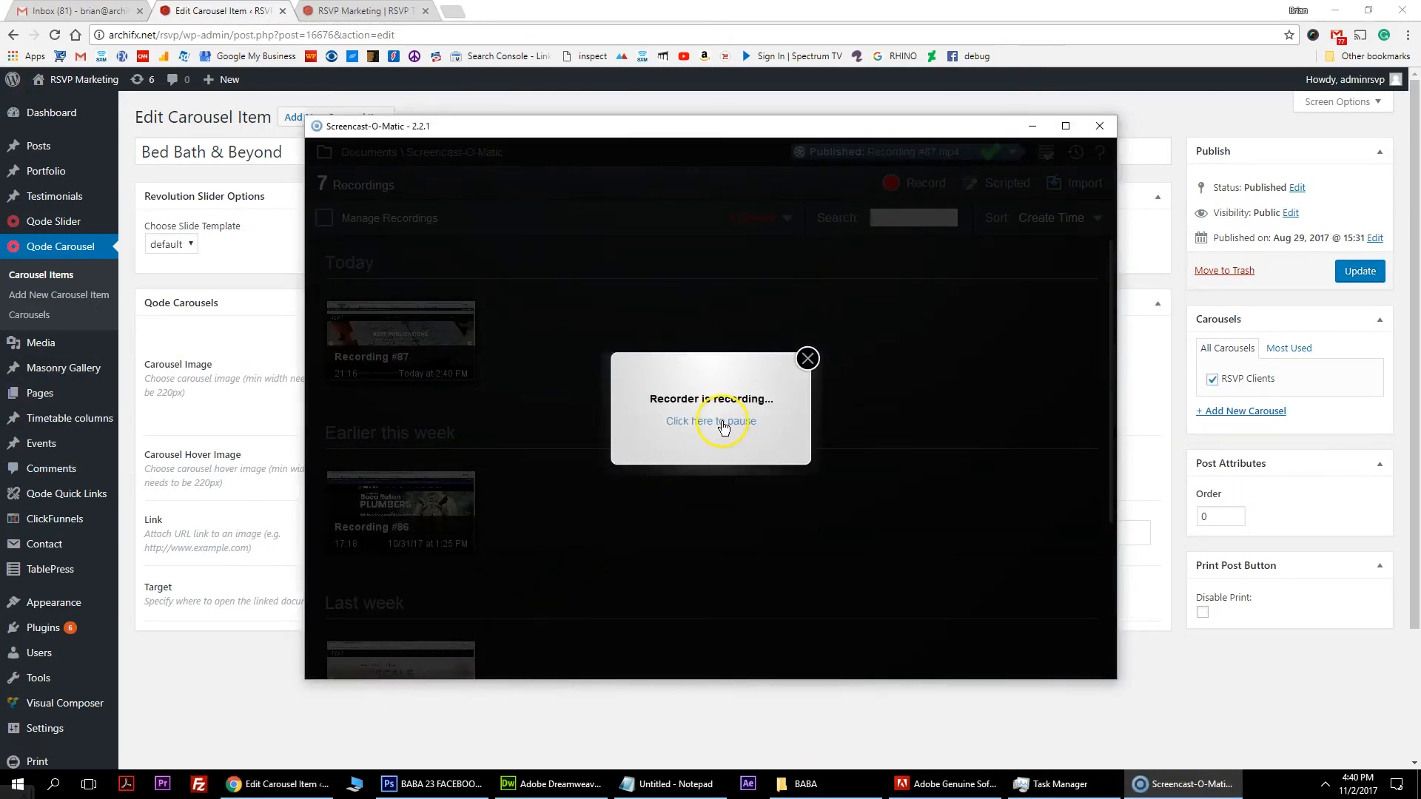